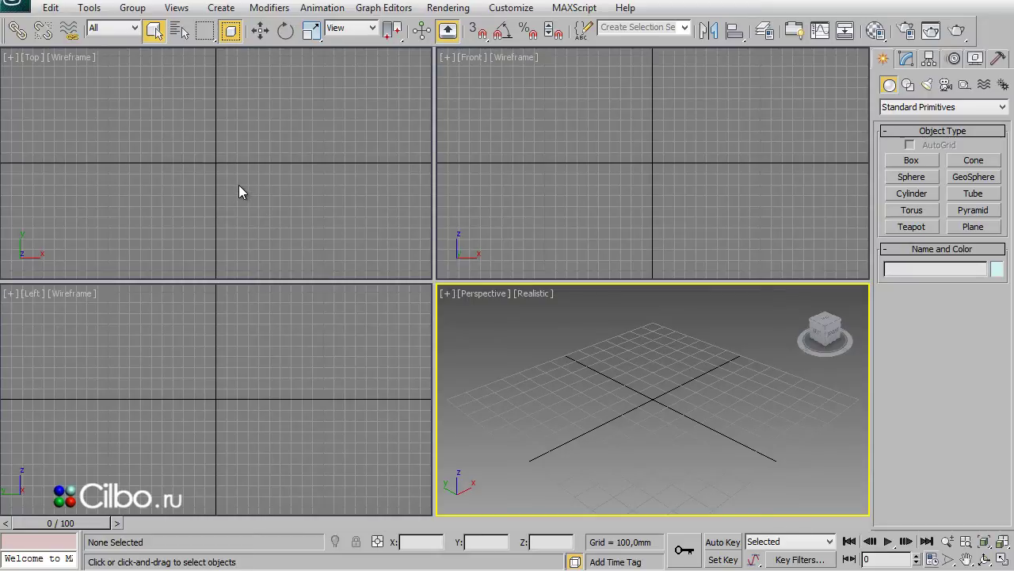
Step: Maximize the Top view and drag out a rectangle spline
click(243, 194)
key(alt+w)
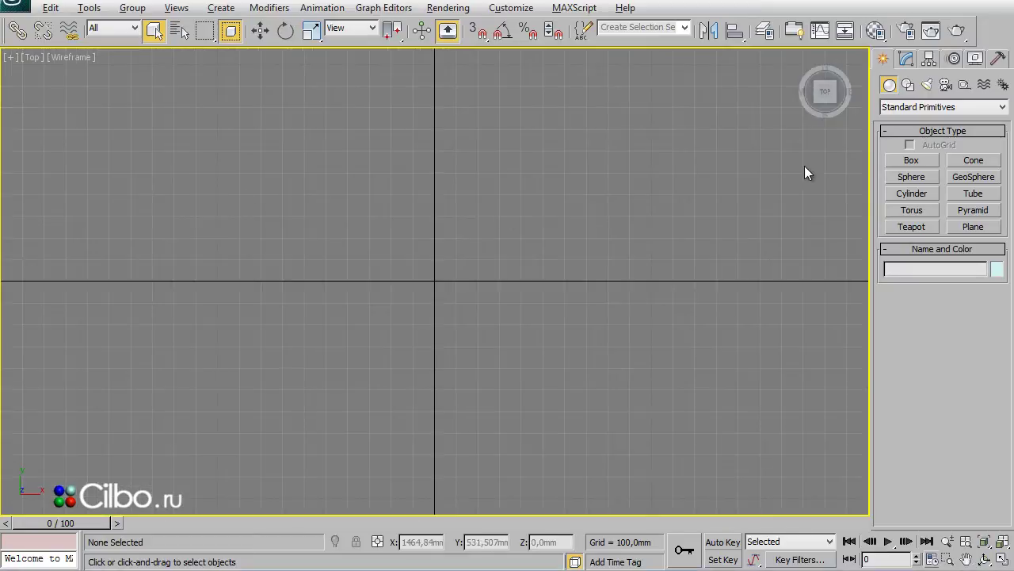
click(908, 85)
click(973, 172)
drag(200, 169, 717, 415)
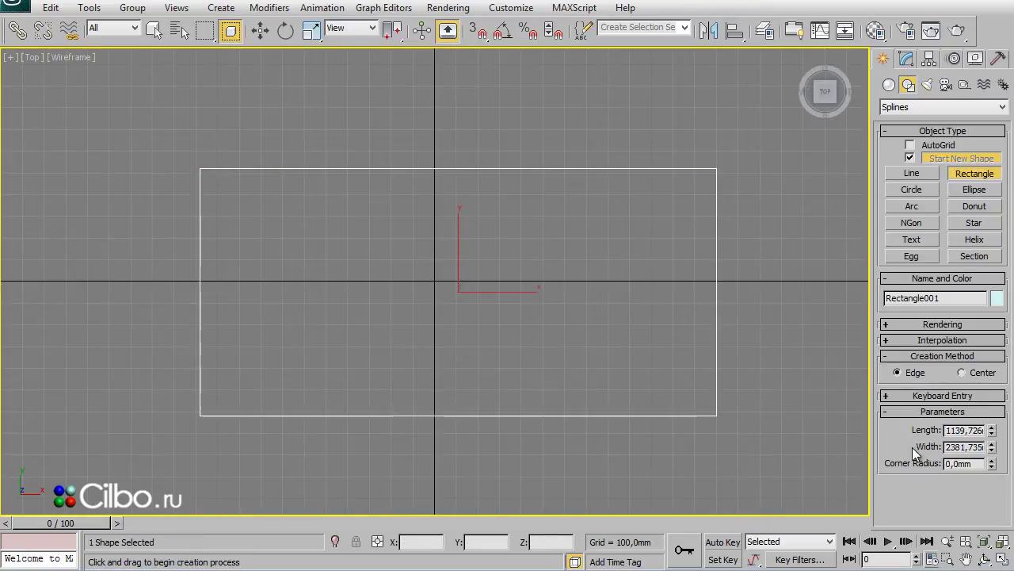
Step: Set the rectangle's length to 500 mm and width to 1150 mm
double_click(973, 428)
text(500)
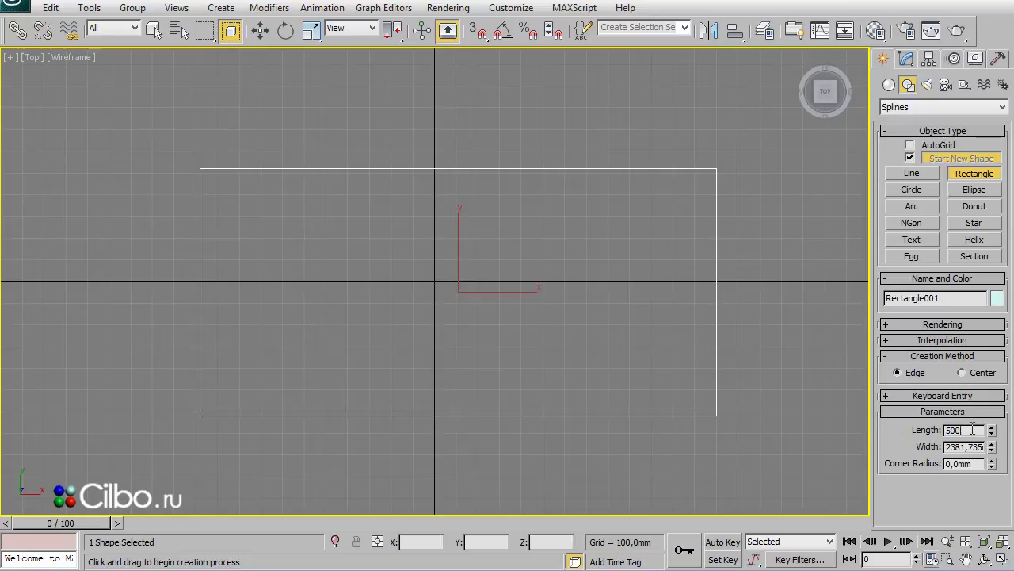
key(Return)
click(965, 447)
double_click(964, 447)
text(1150)
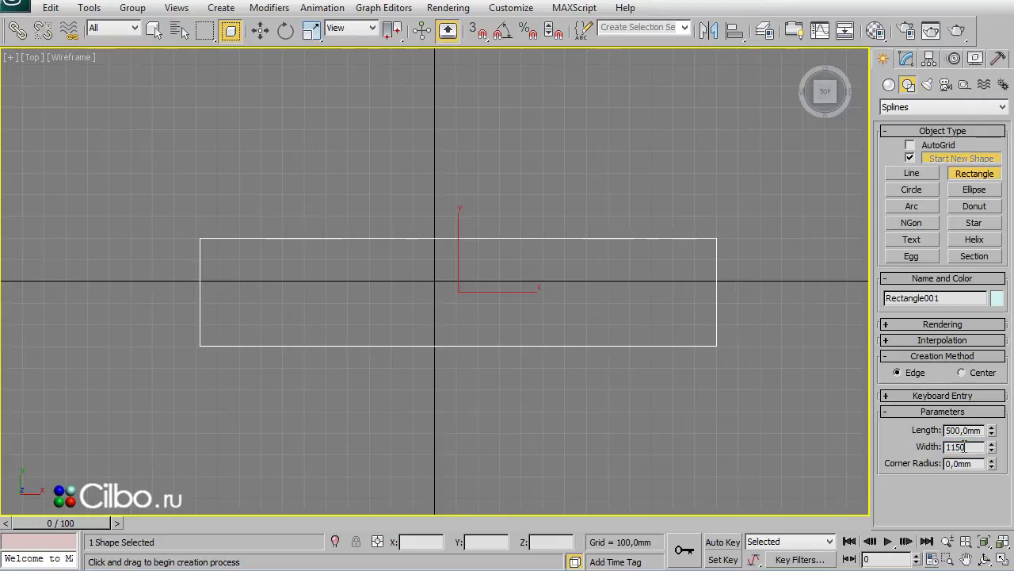
key(Return)
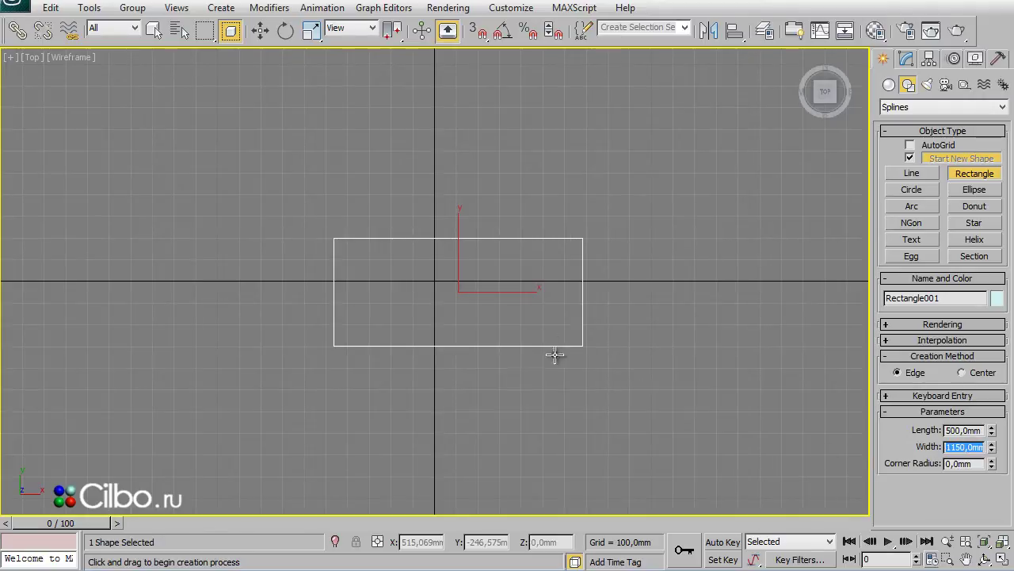
key(w)
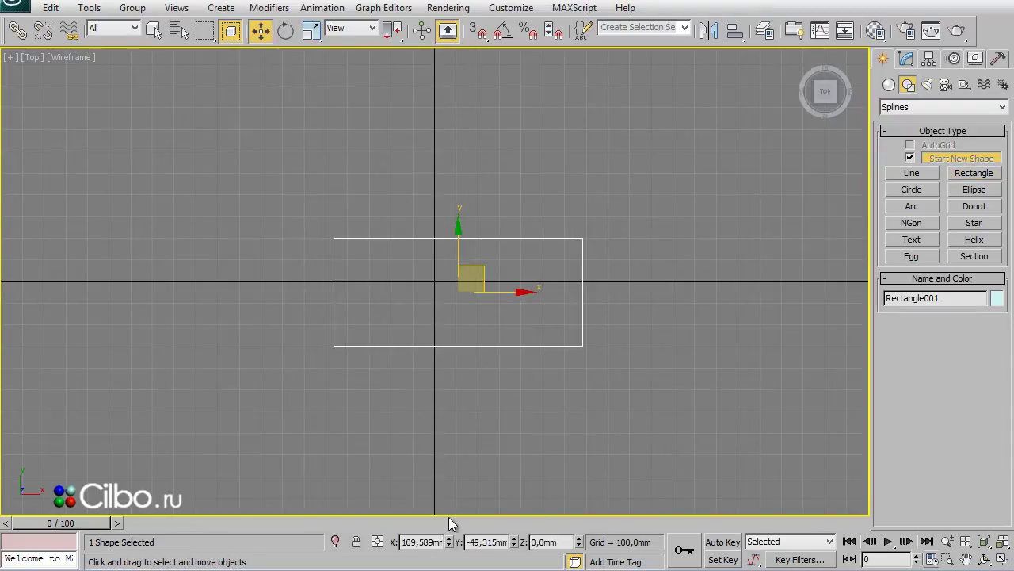
Step: Zero Rectangle001's X and Y position, then maximize and pan the Front view
right_click(448, 545)
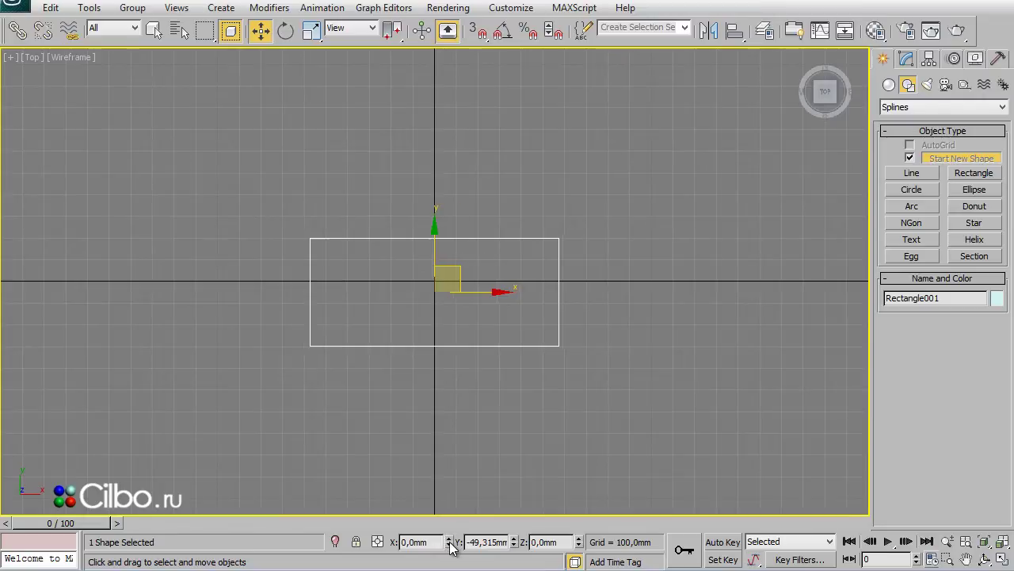
right_click(514, 545)
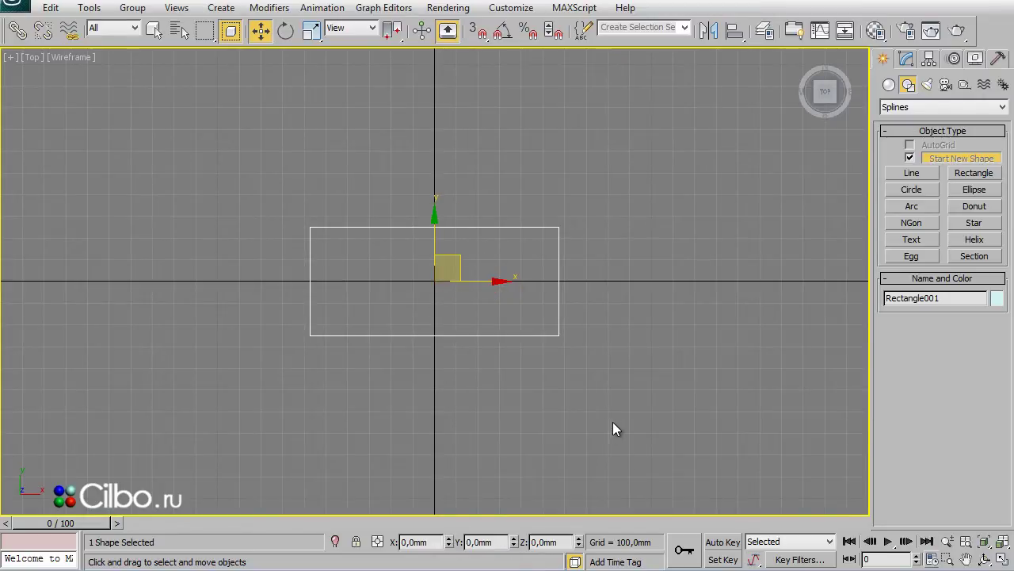
key(alt+w)
right_click(602, 201)
key(alt+w)
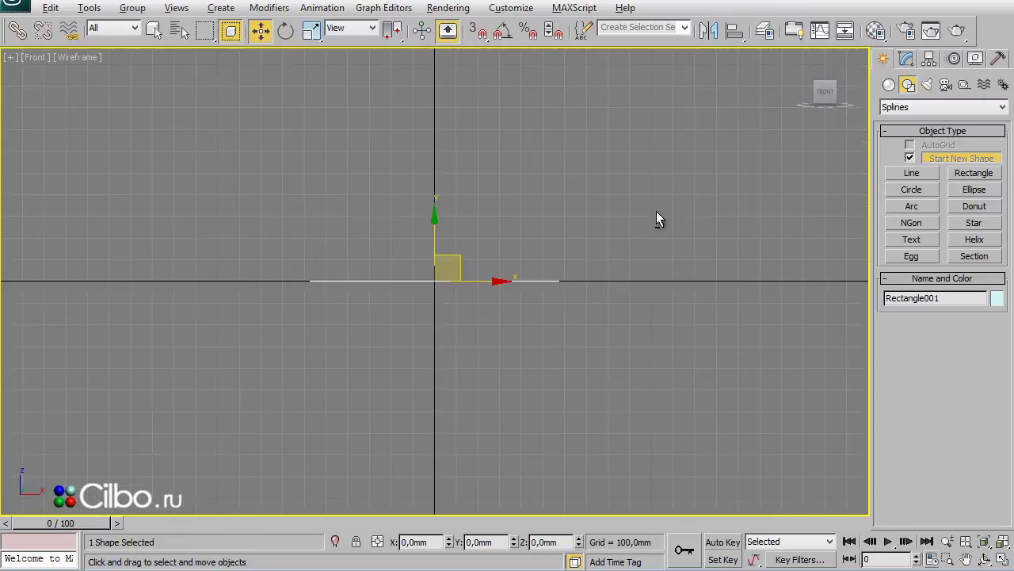
mouse_move(608, 359)
middle_down()
mouse_move(530, 365)
mouse_move(527, 374)
mouse_move(555, 339)
mouse_move(539, 266)
middle_up()
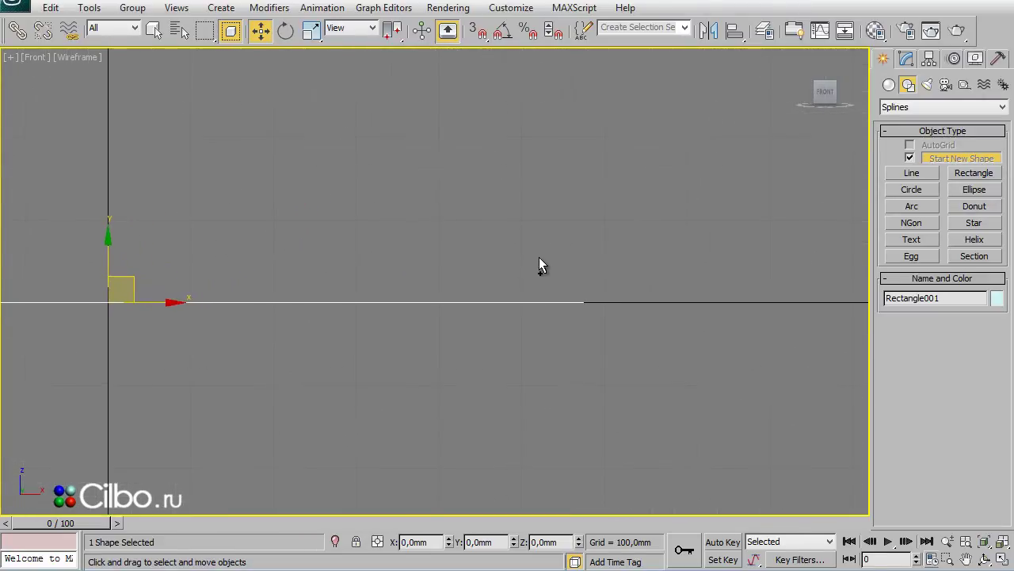
middle_drag(688, 321, 401, 325)
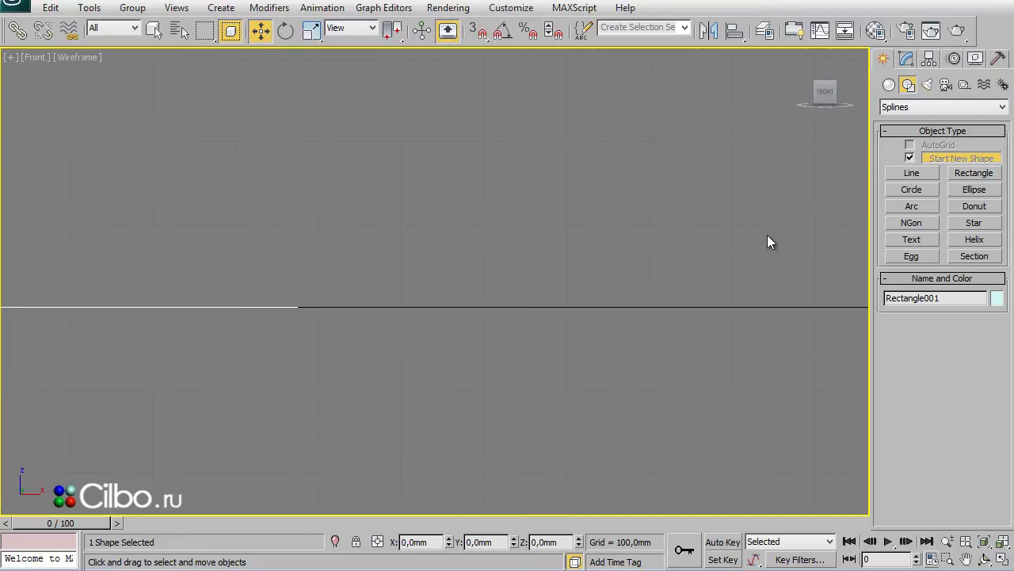
Step: Draw a small rectangle in the Front view sized 28 mm by 28 mm
click(974, 173)
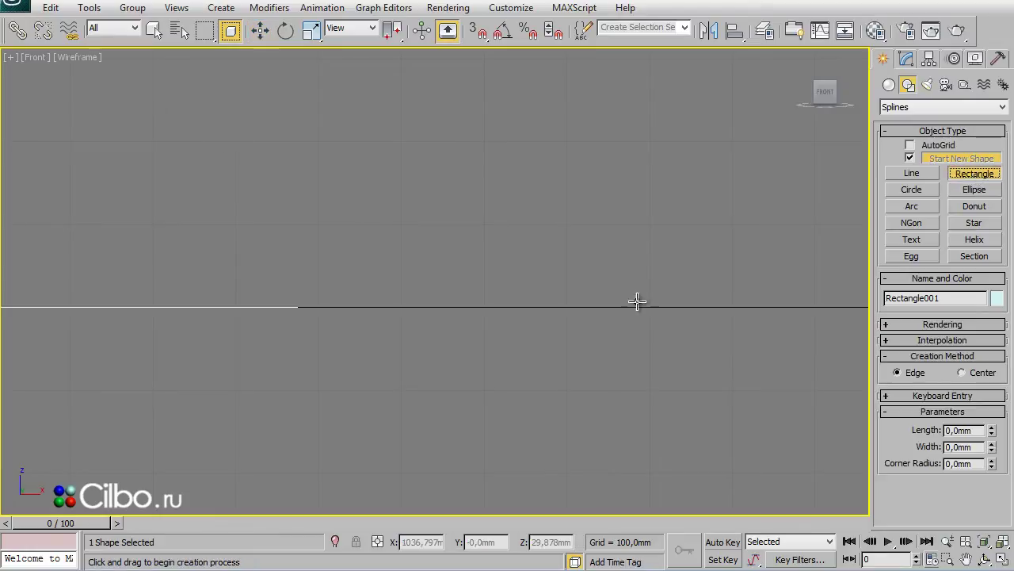
drag(363, 280, 390, 307)
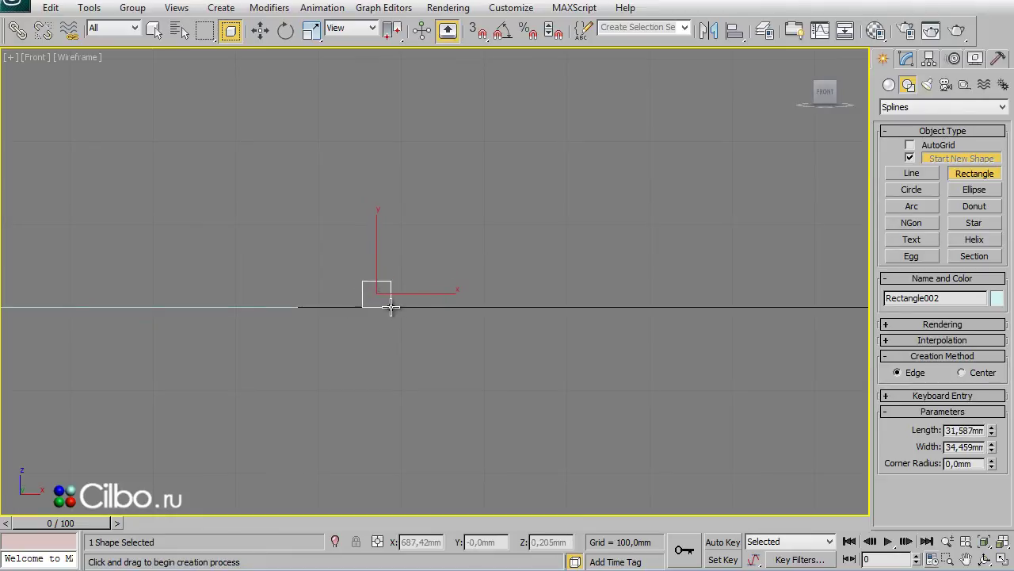
double_click(960, 429)
text(28)
key(Return)
click(959, 446)
double_click(959, 446)
text(28)
key(Return)
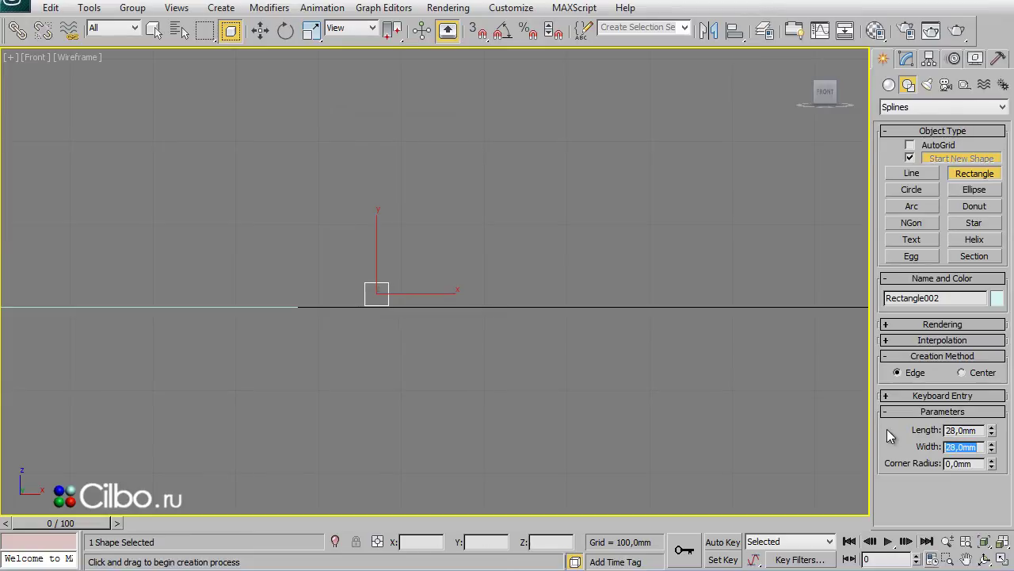
Step: Zoom and pan the Front view to centre on the 28 mm square
middle_drag(340, 318, 404, 371)
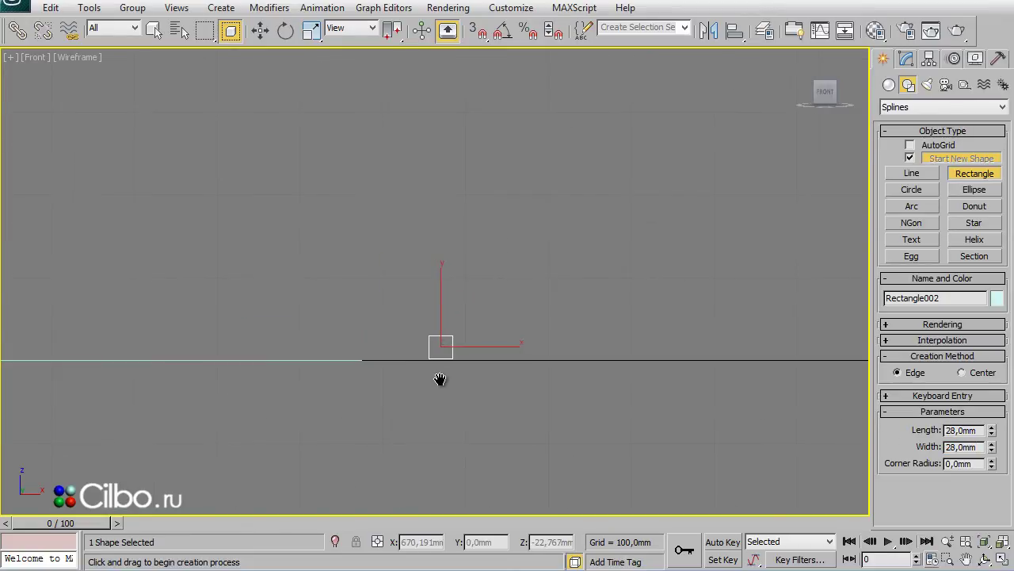
mouse_move(527, 440)
ctrl+alt+middle_down()
mouse_move(518, 367)
mouse_move(557, 215)
ctrl+alt+middle_up()
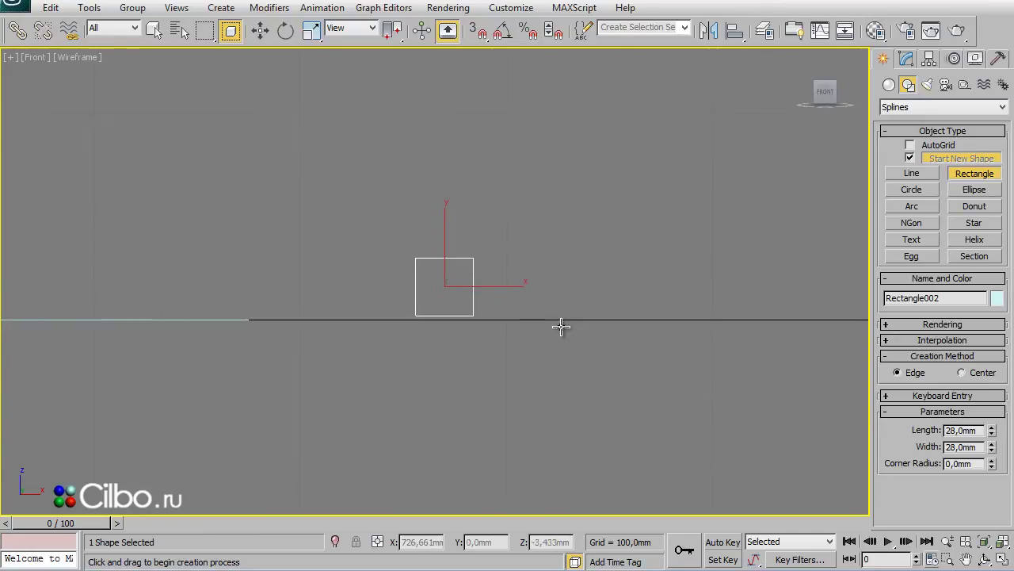
mouse_move(557, 326)
middle_down()
mouse_move(555, 293)
mouse_move(555, 311)
middle_up()
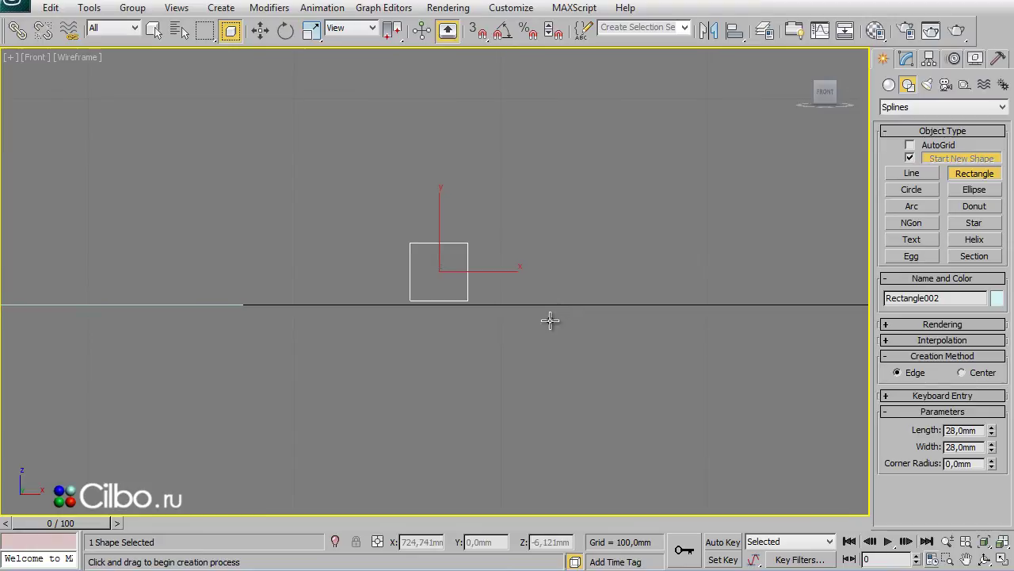
scroll(550, 335, up, 2)
scroll(550, 335, up, 2)
scroll(550, 335, up, 3)
middle_drag(640, 312, 620, 376)
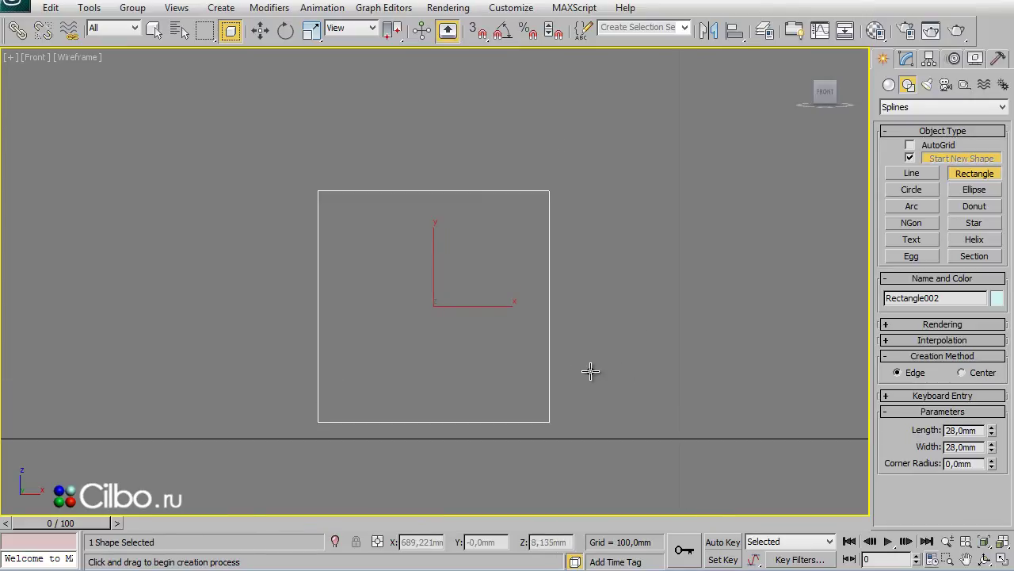
middle_drag(600, 370, 619, 373)
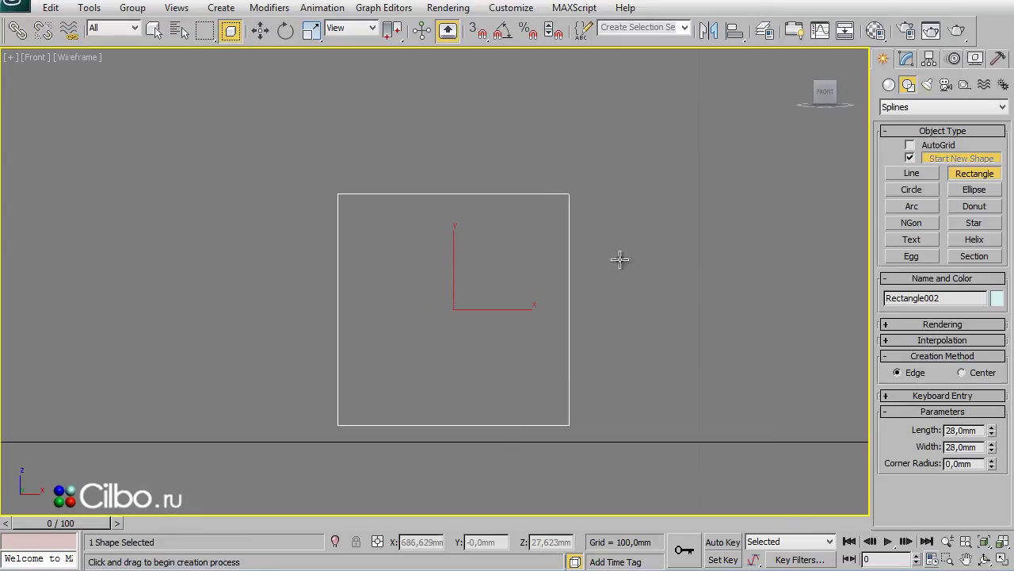
Step: Trace a seven-vertex zigzag line from the square's bottom edge up its right side to the top
click(912, 173)
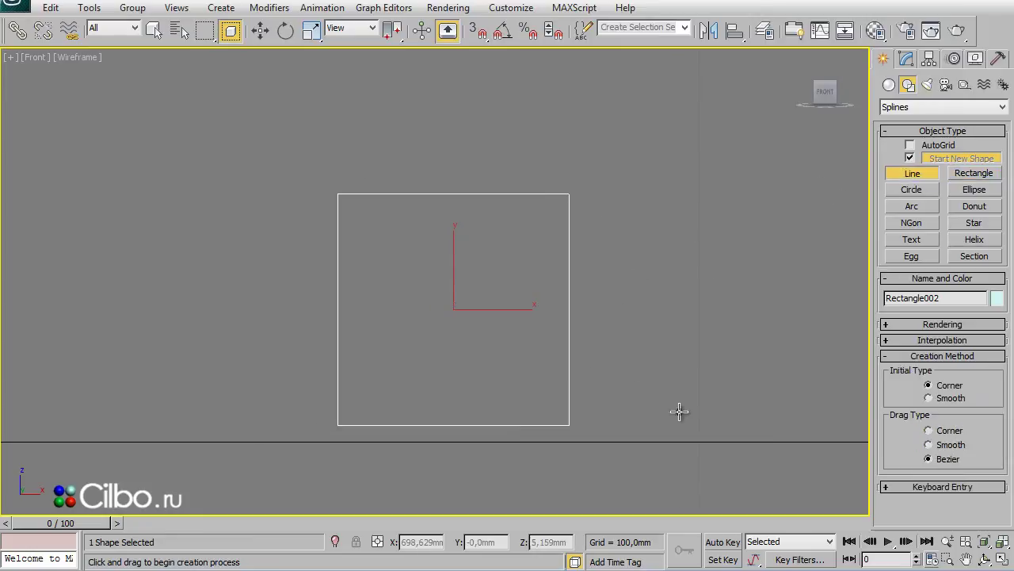
click(539, 424)
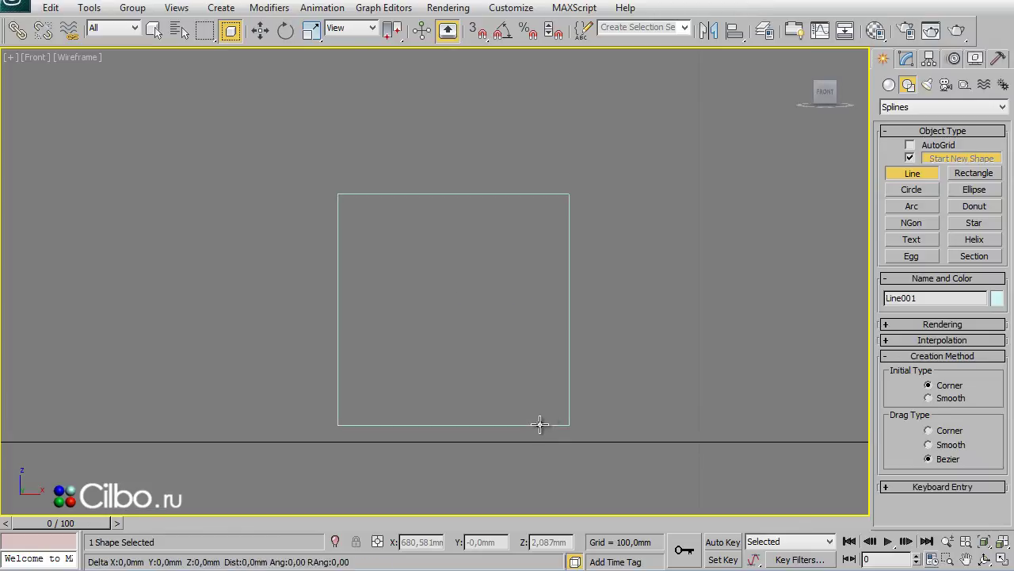
click(569, 385)
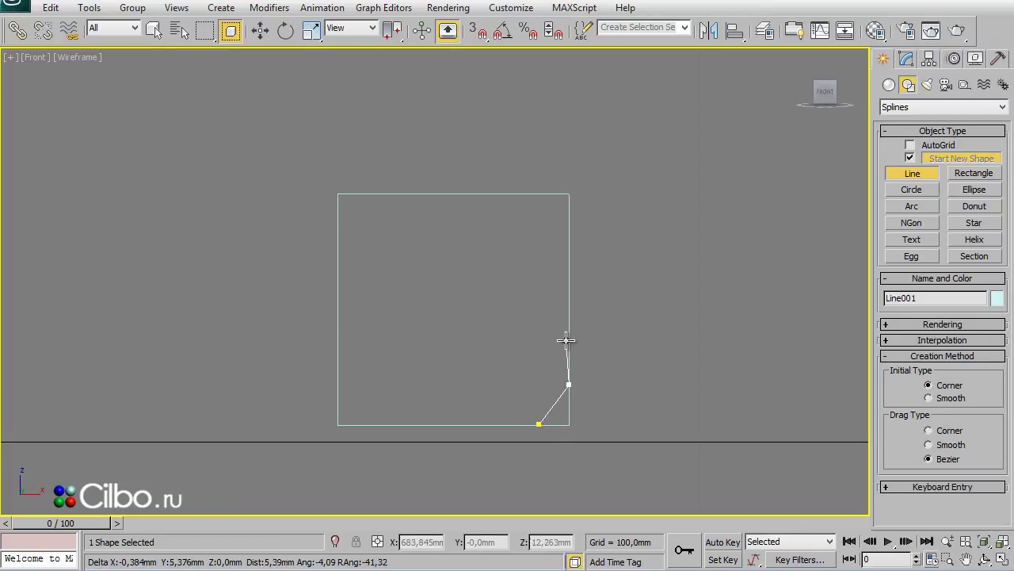
click(569, 318)
click(531, 294)
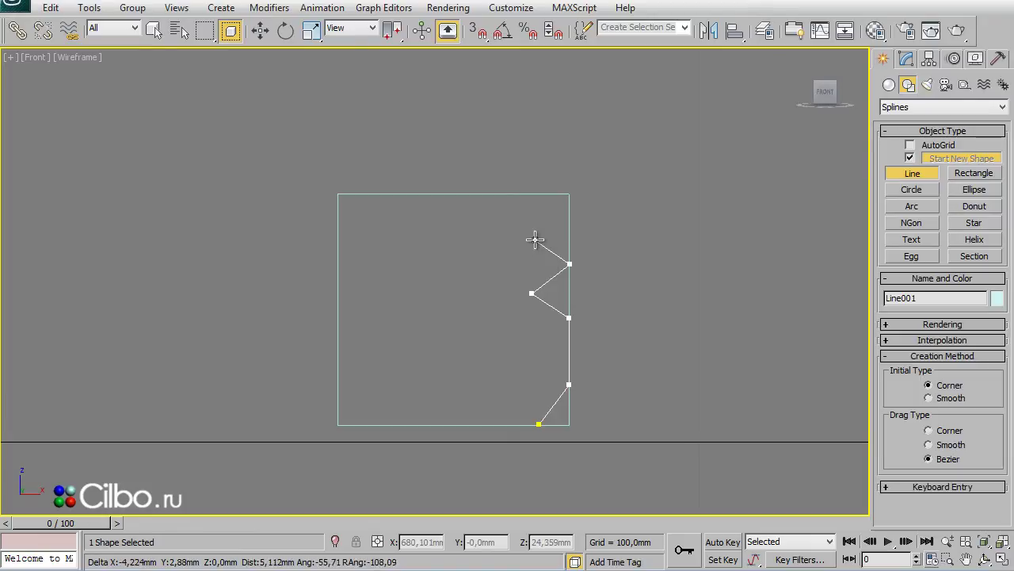
click(532, 237)
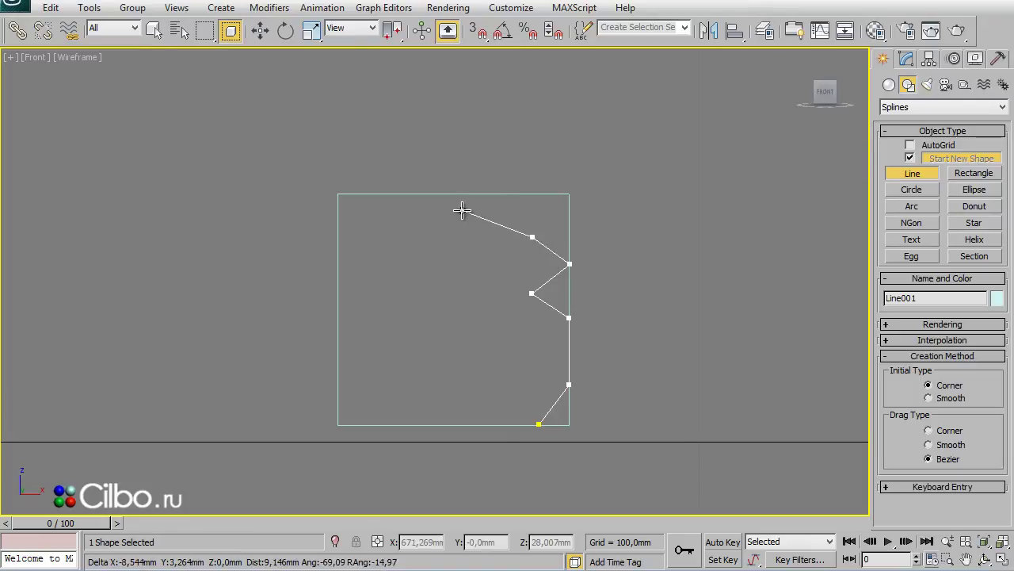
click(462, 210)
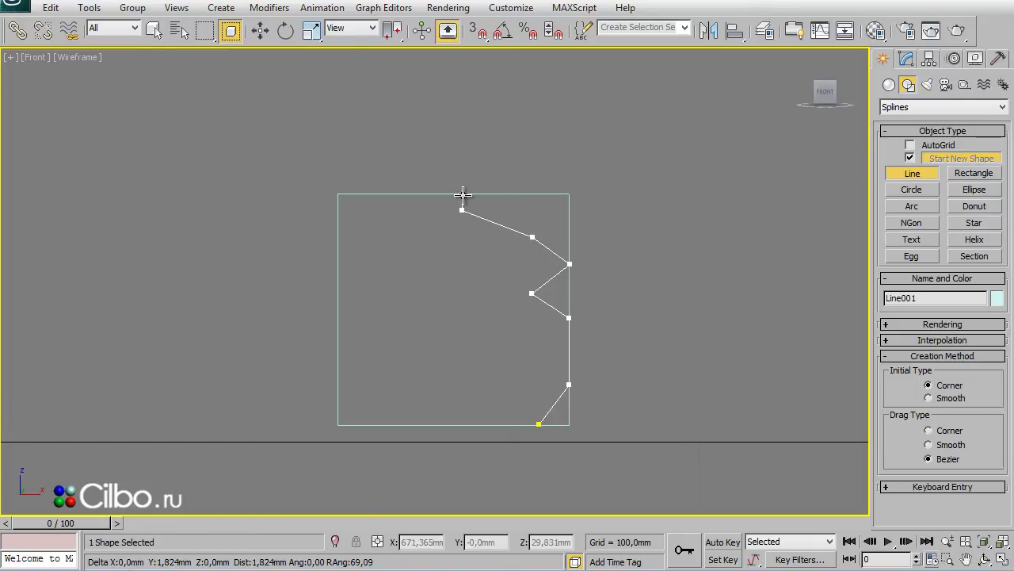
click(463, 194)
right_click(462, 199)
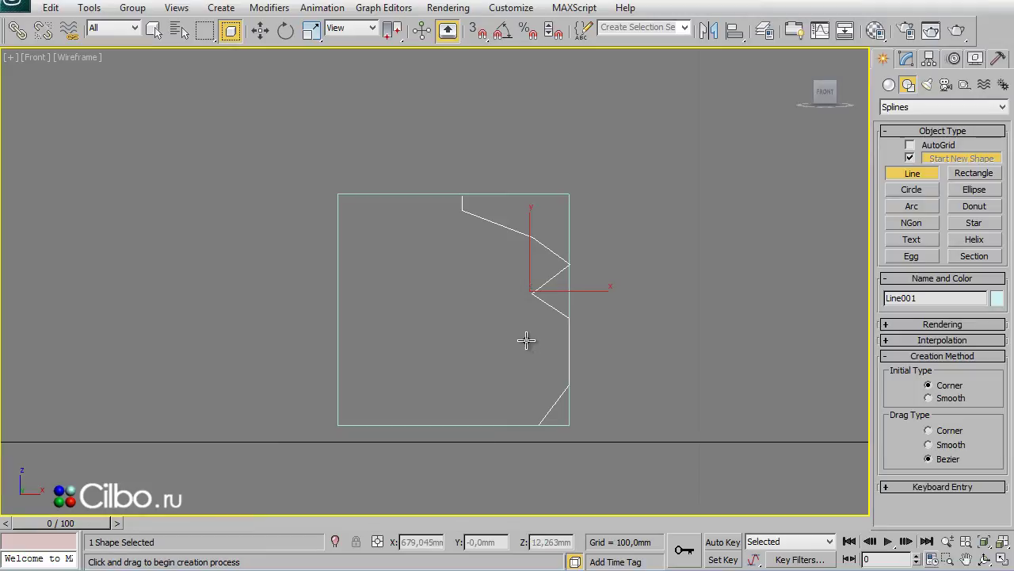
Step: Convert the line to an editable spline, make the right-side vertex Bezier and round the bulge
key(w)
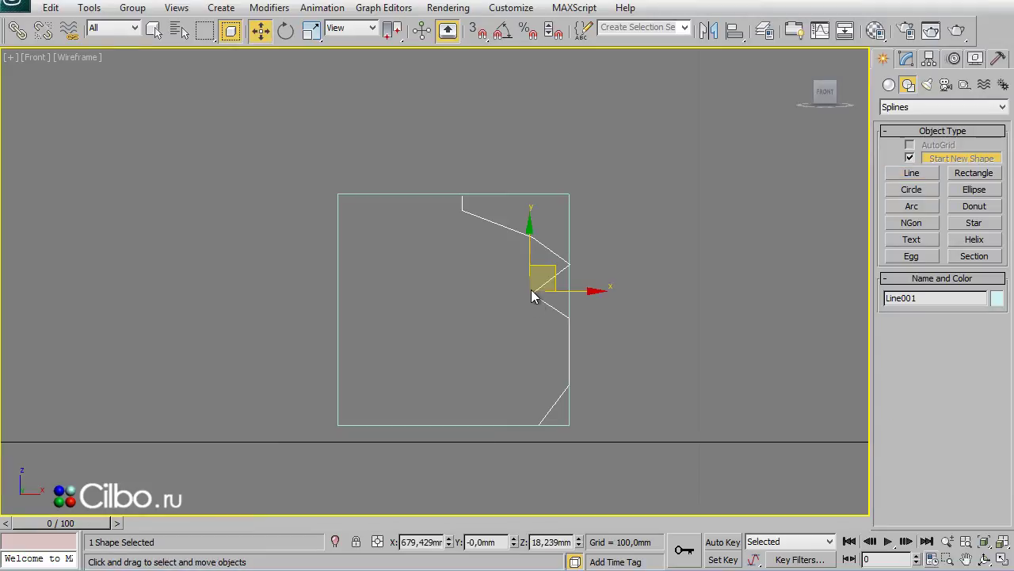
right_click(533, 294)
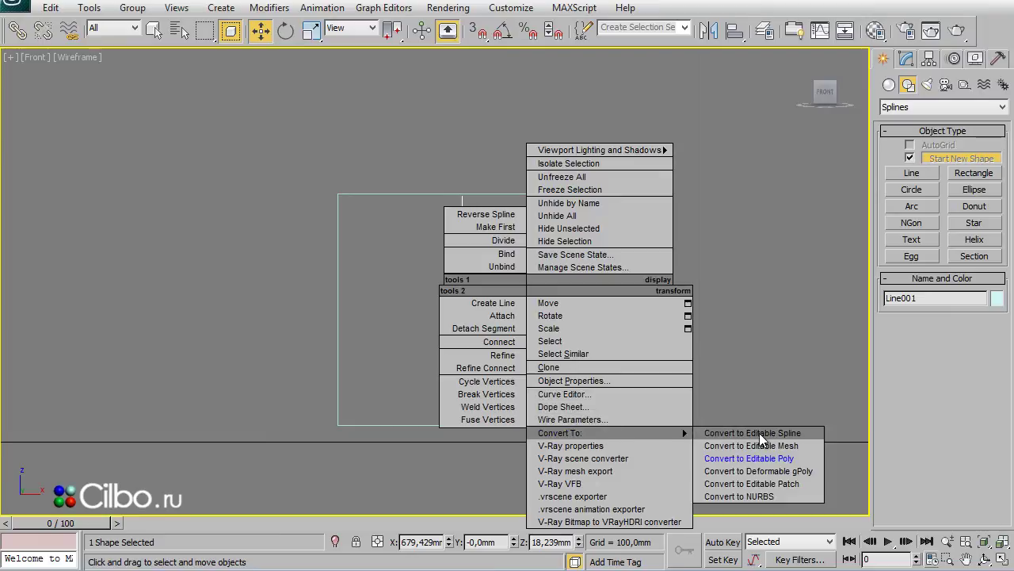
click(759, 433)
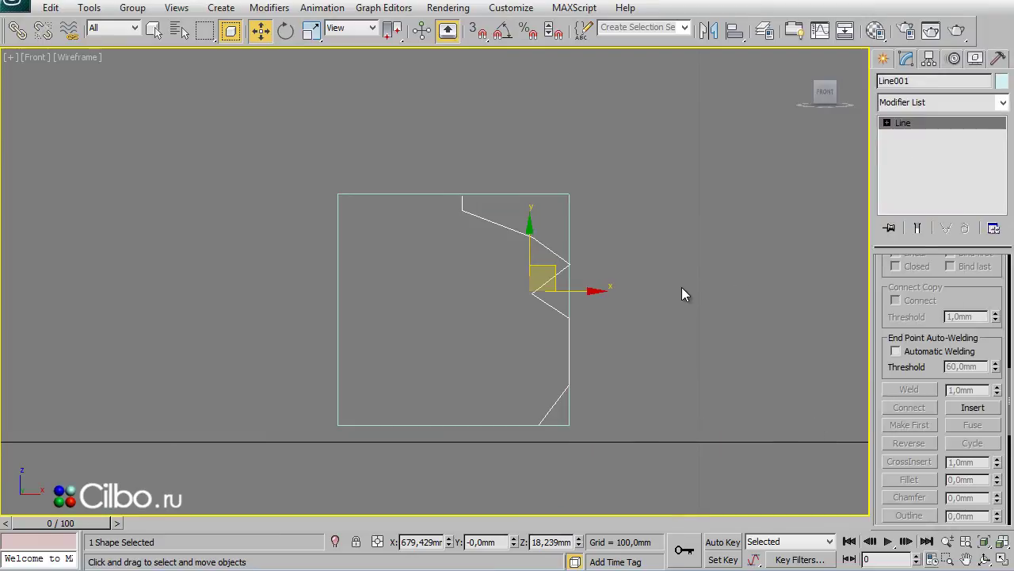
key(1)
drag(545, 318, 545, 318)
right_click(528, 287)
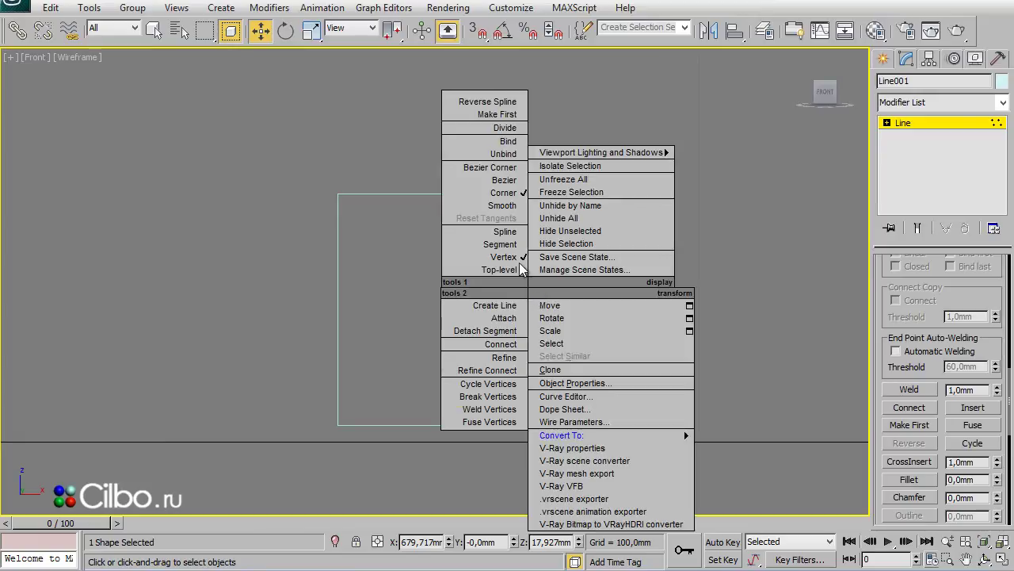
click(499, 181)
drag(543, 306, 535, 317)
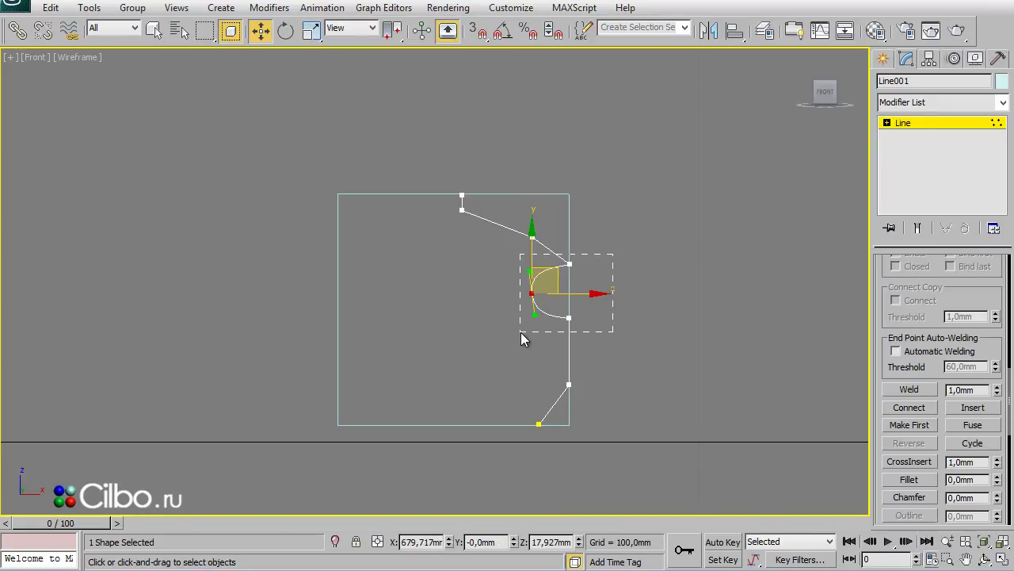
drag(614, 254, 546, 331)
drag(569, 250, 570, 261)
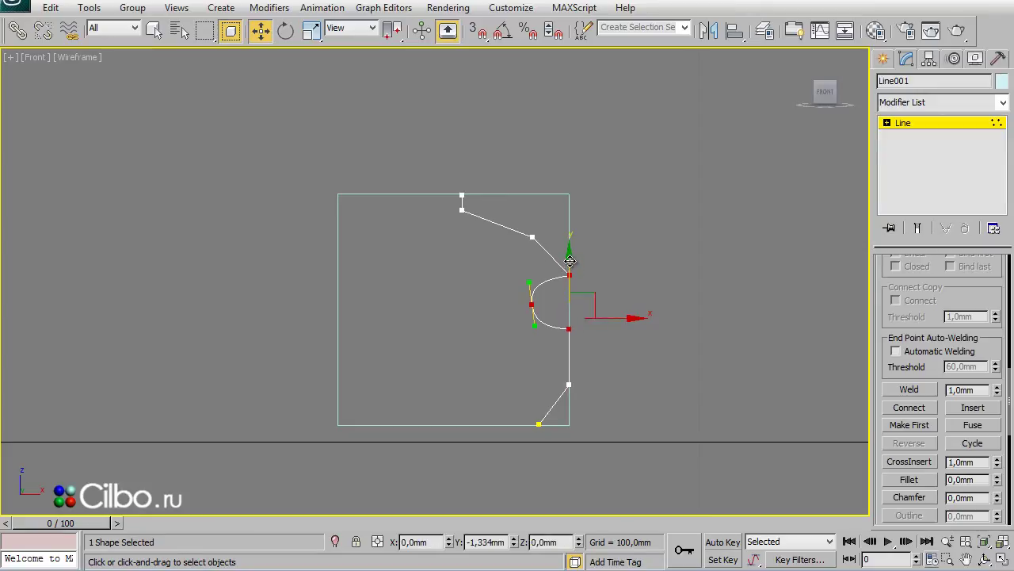
Step: Make the upper vertex a Bezier Corner and bend the upper section into a smooth curve
click(531, 236)
right_click(531, 234)
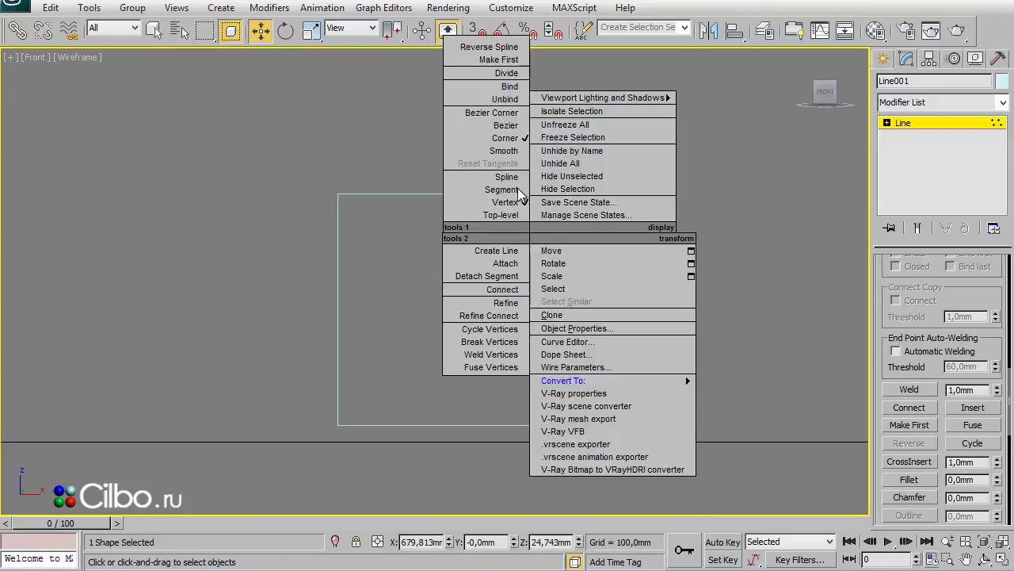
click(499, 113)
drag(512, 228, 508, 243)
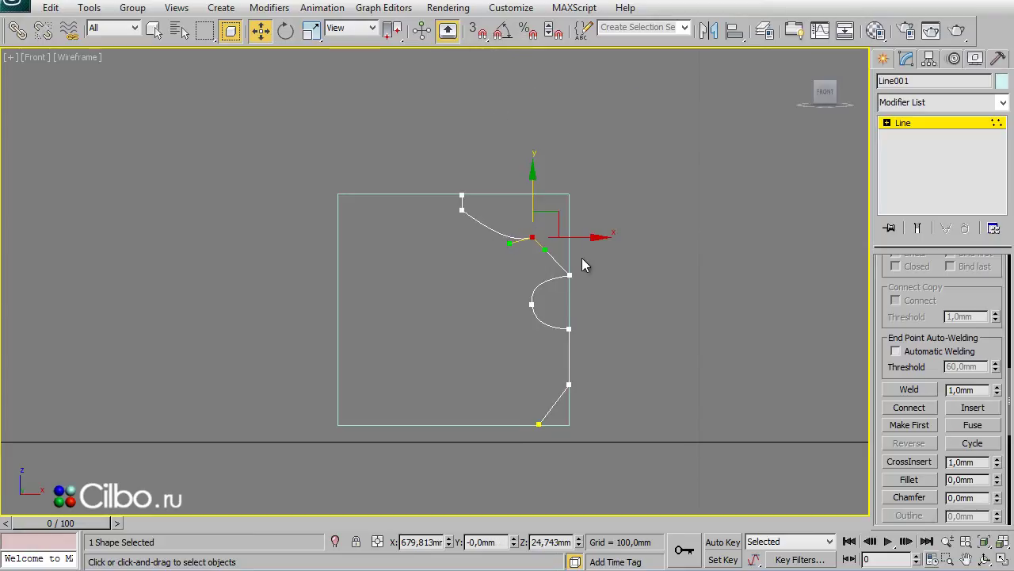
drag(546, 250, 565, 245)
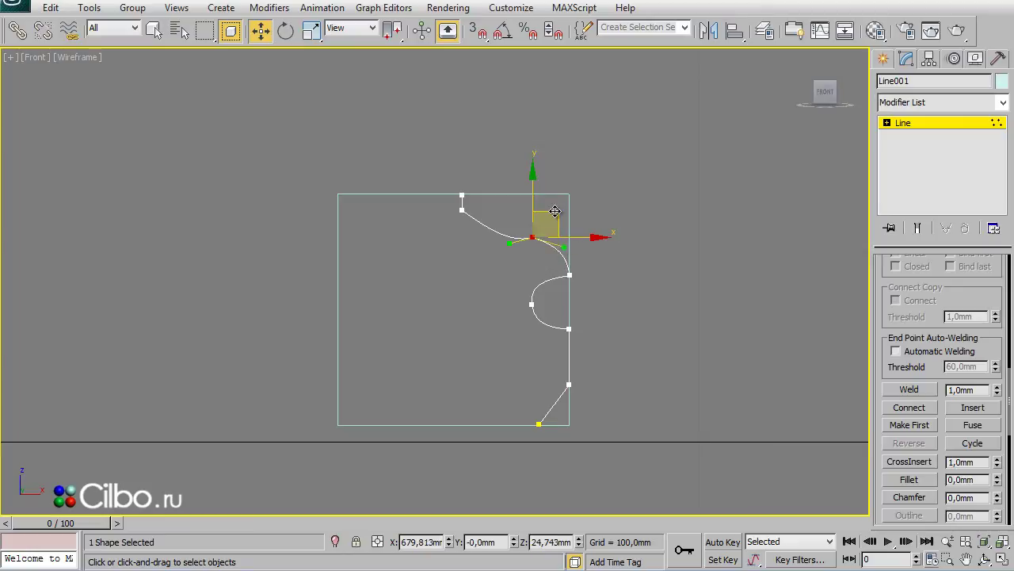
drag(555, 212, 560, 213)
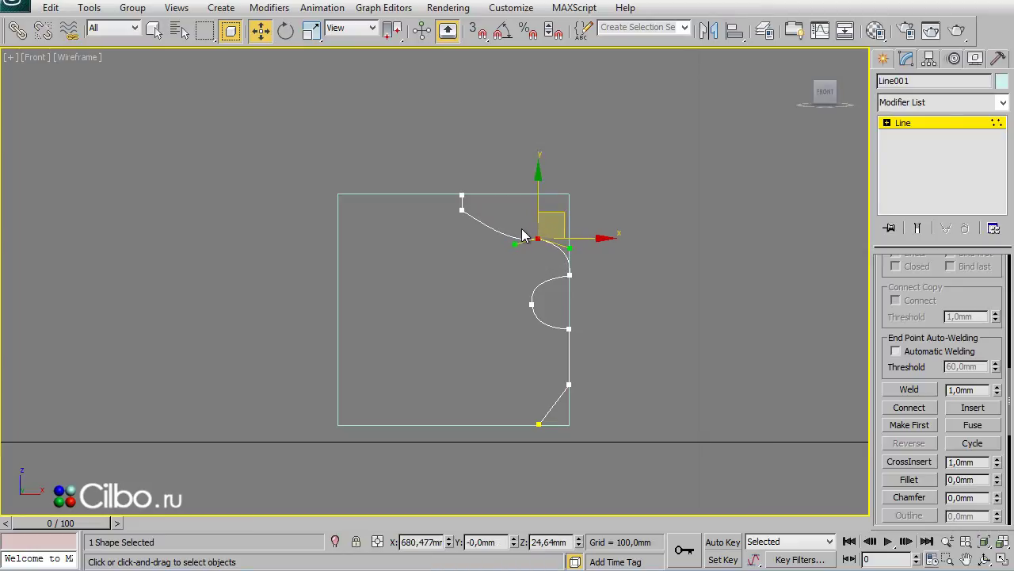
drag(515, 242, 484, 233)
drag(570, 246, 570, 244)
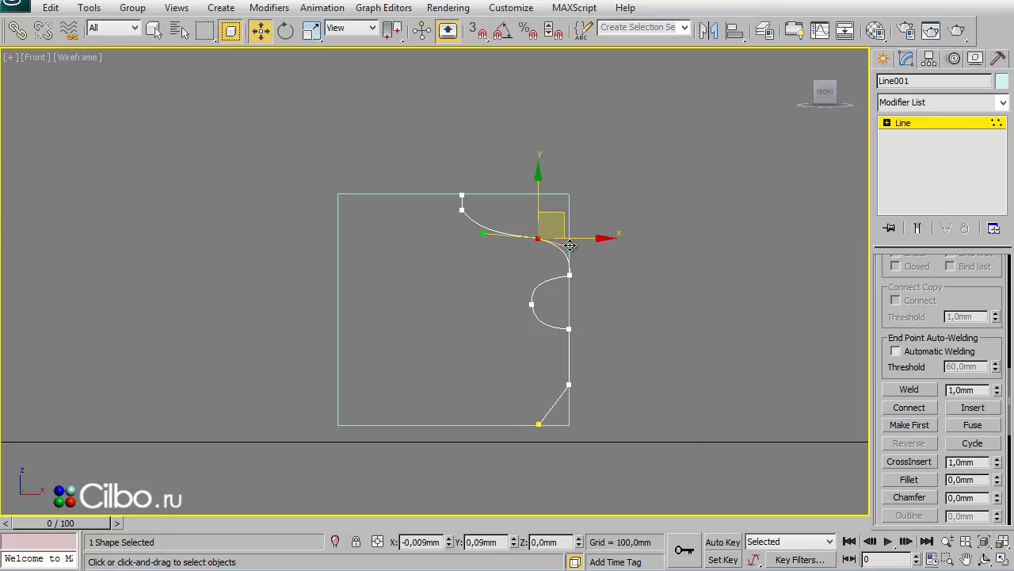
click(651, 309)
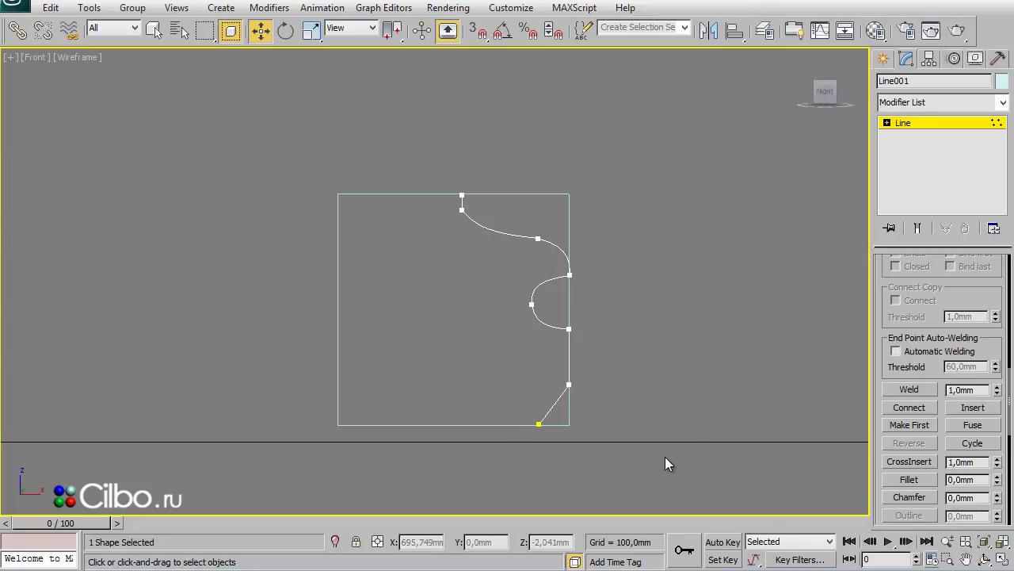
Step: Fillet the three remaining sharp corners around the profile's bulge and lower slant
click(908, 479)
drag(568, 274, 582, 263)
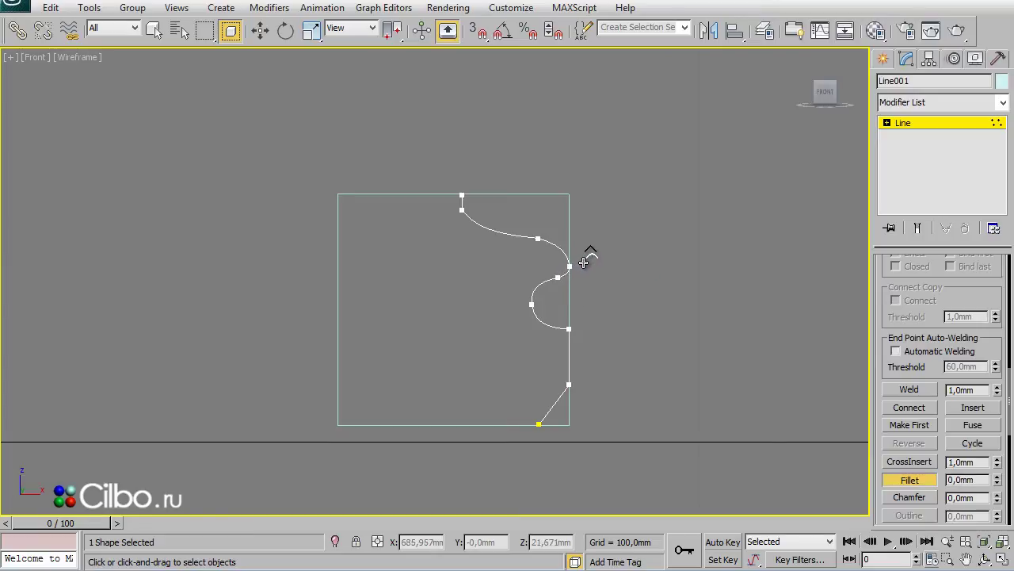
drag(571, 326, 578, 319)
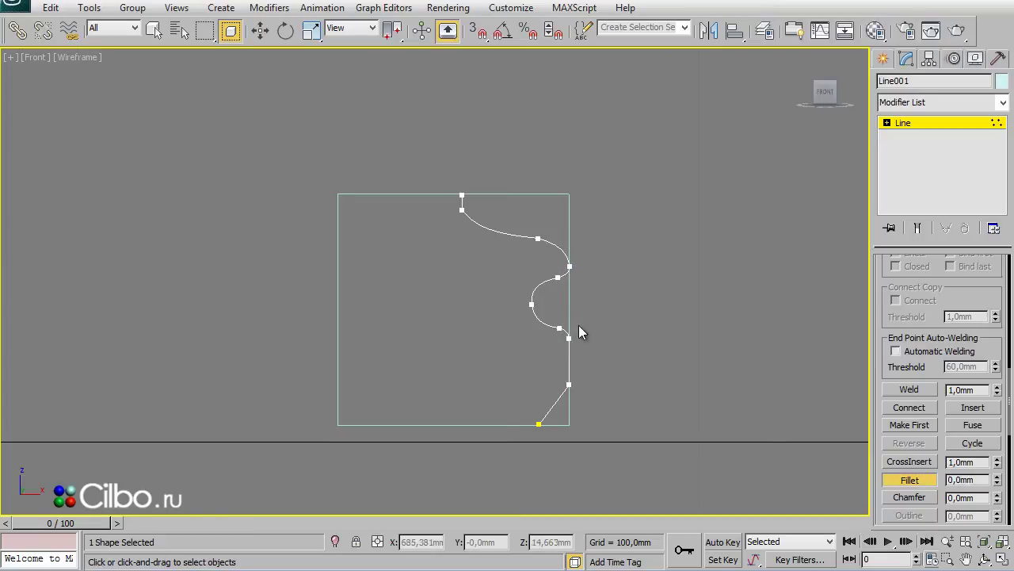
drag(569, 385, 578, 369)
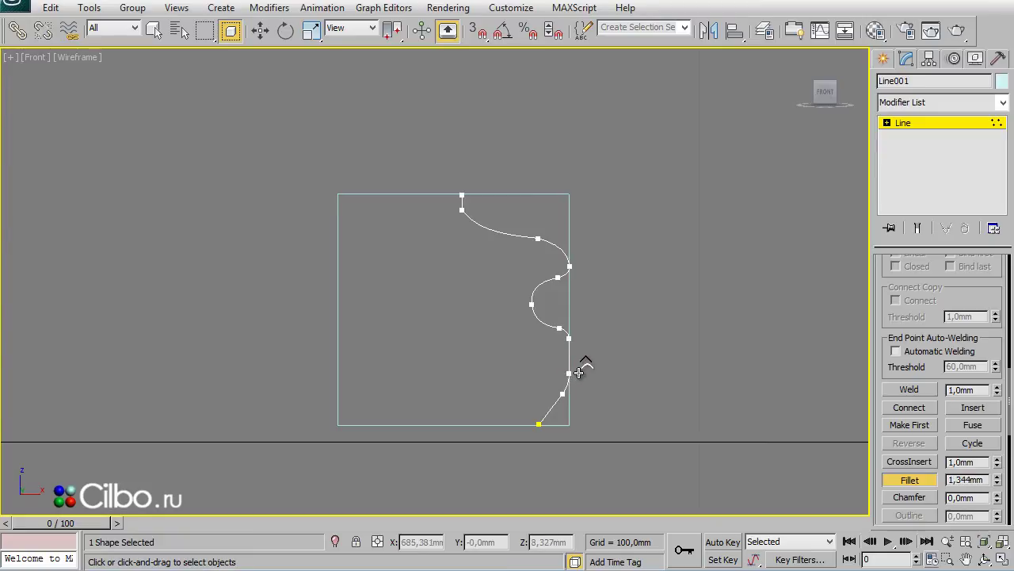
Step: Exit vertex editing and delete the 28 mm reference rectangle Rectangle002
key(w)
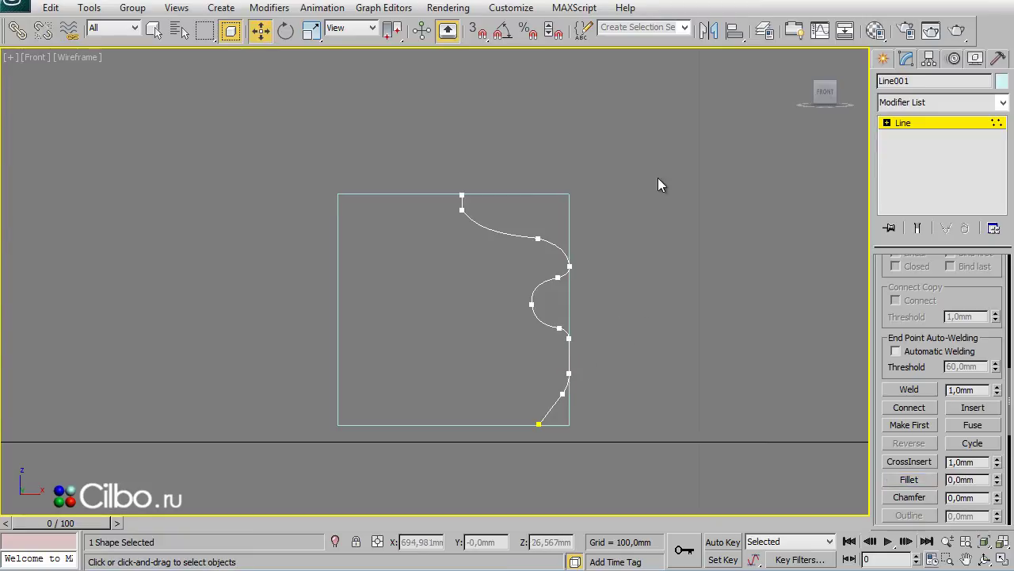
click(884, 59)
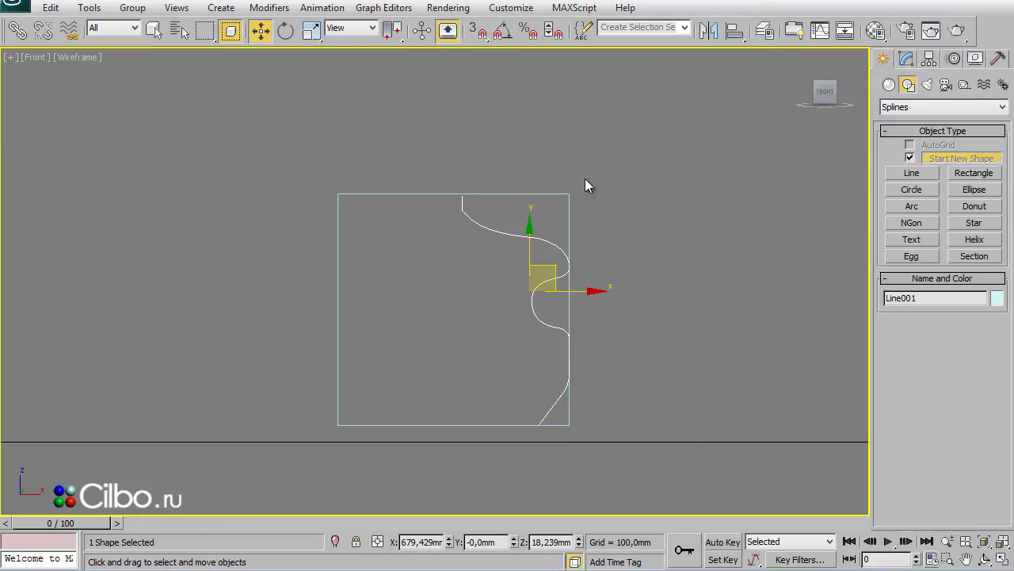
click(570, 210)
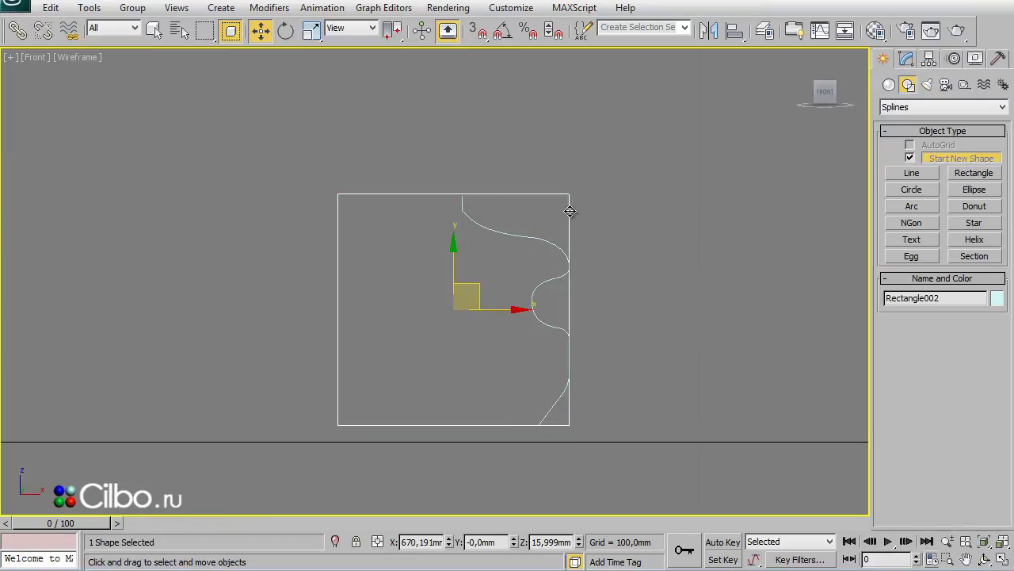
key(Delete)
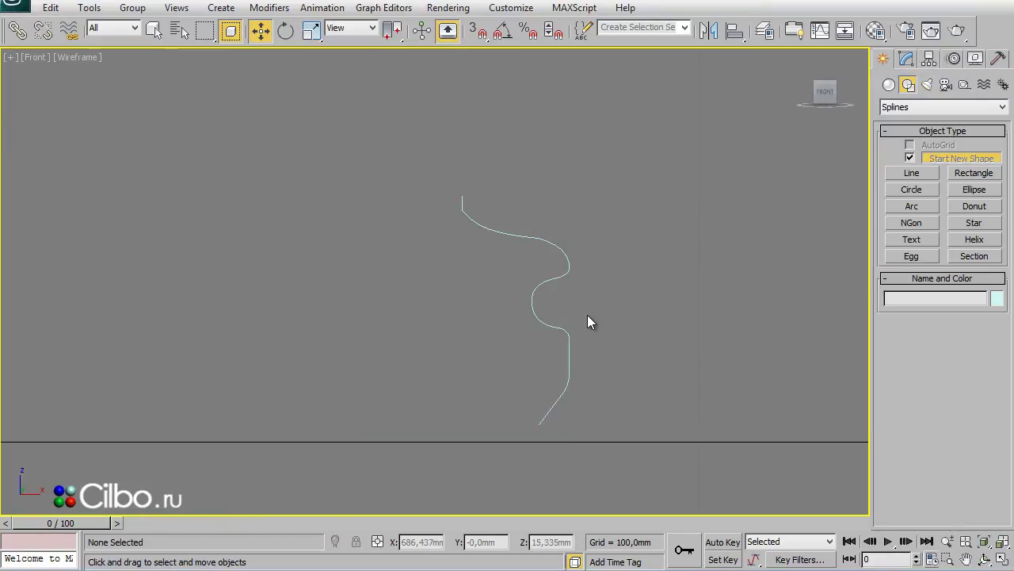
Step: Maximize the Perspective view and orbit slightly around the grid centre
key(alt+w)
click(603, 420)
key(alt+w)
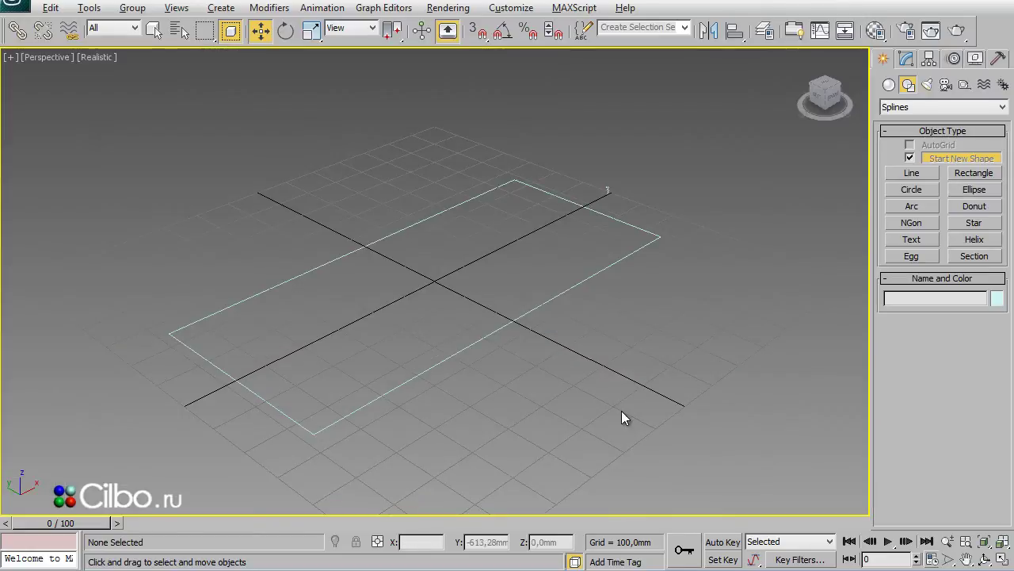
alt+middle_drag(630, 366, 621, 382)
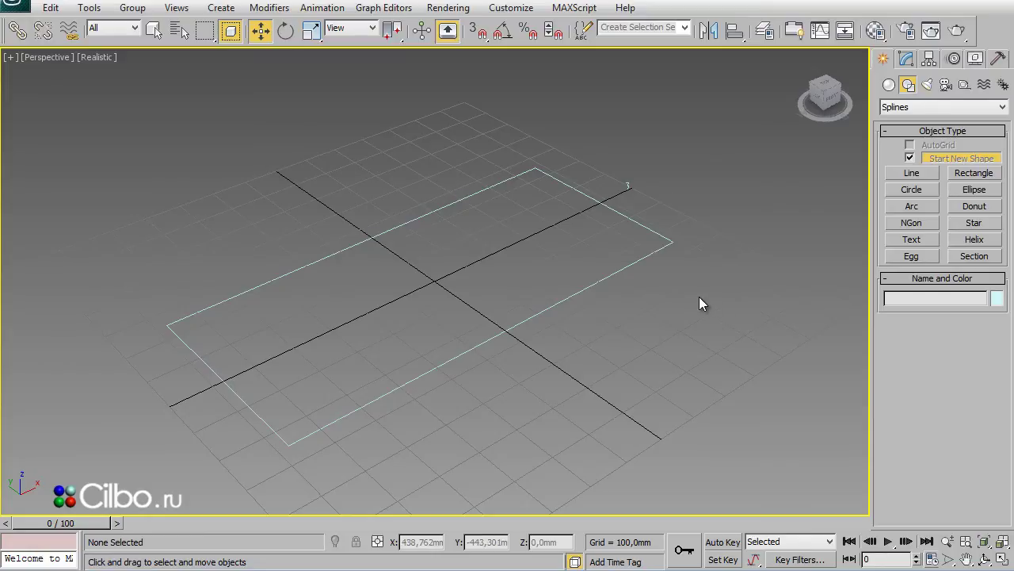
Step: Select Rectangle001 and expand its Modifier List in the Modify panel
click(615, 276)
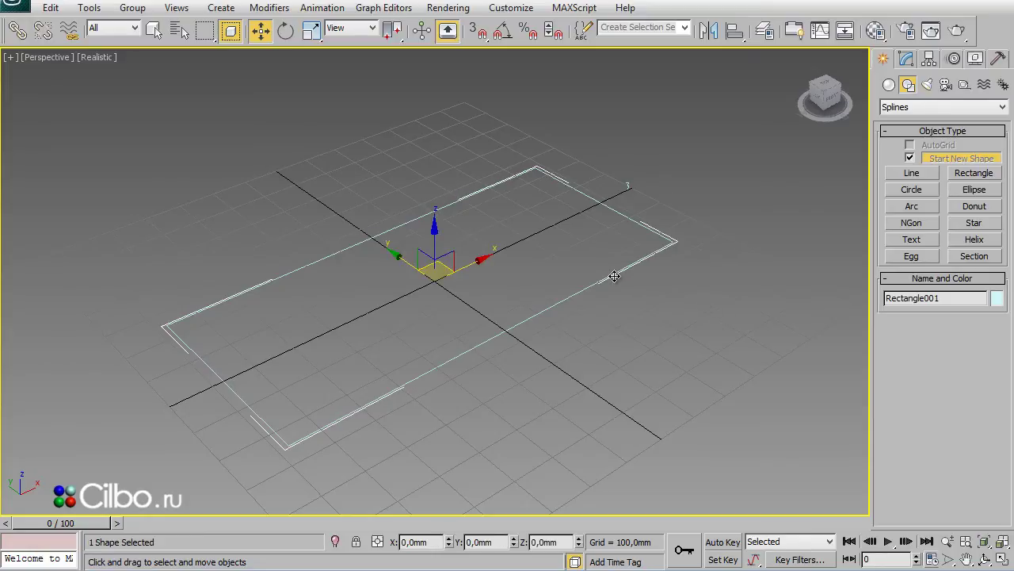
click(906, 59)
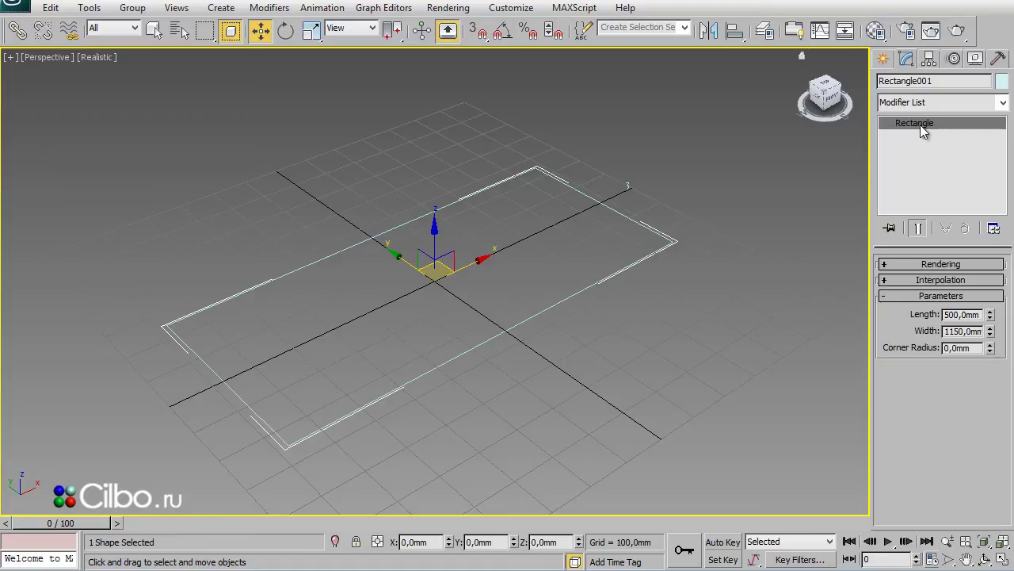
click(929, 103)
scroll(935, 317, down, 10)
scroll(935, 317, down, 3)
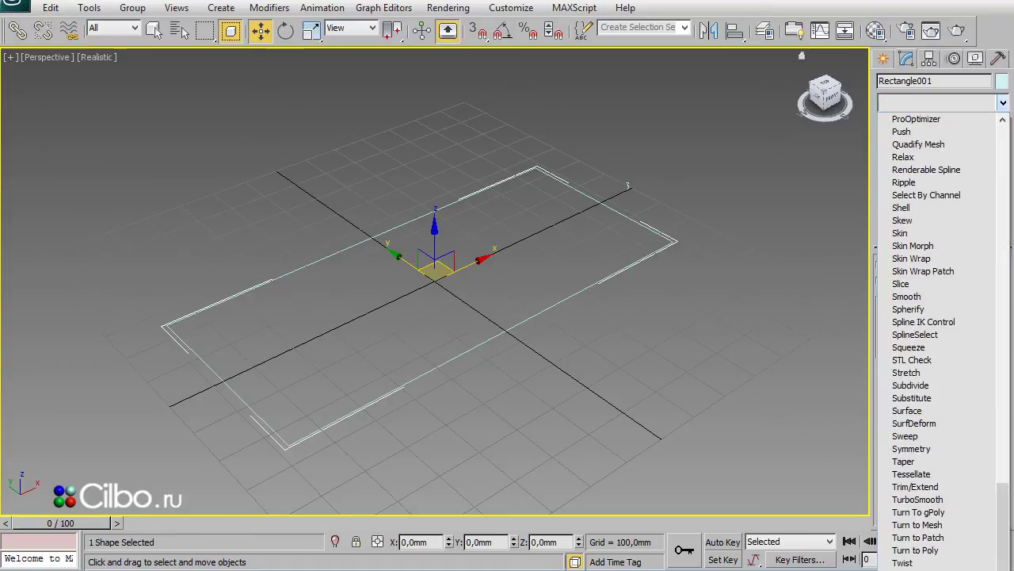
Step: Apply a Sweep modifier to Rectangle001 using Line001 as the custom section
click(907, 436)
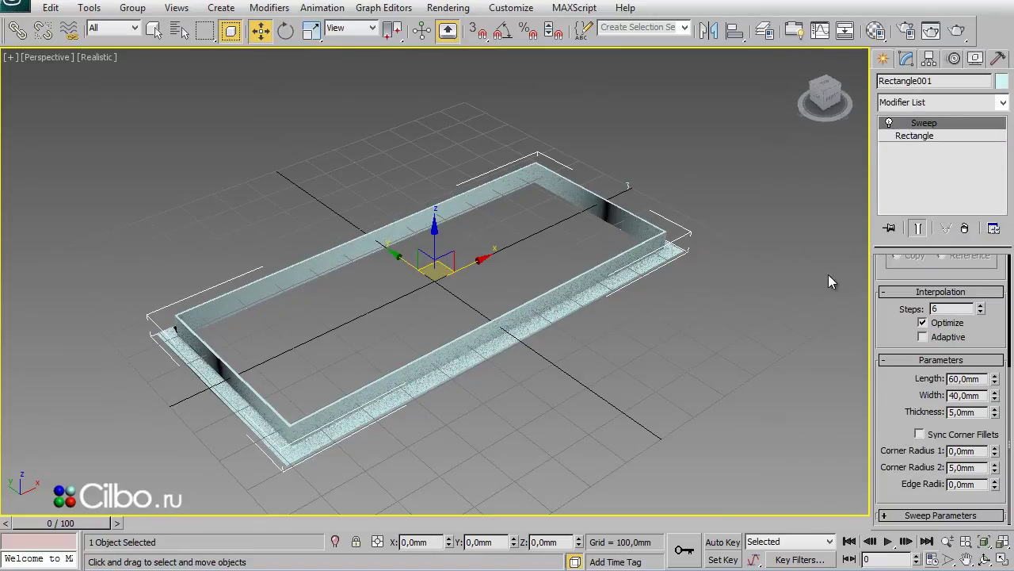
drag(895, 360, 917, 539)
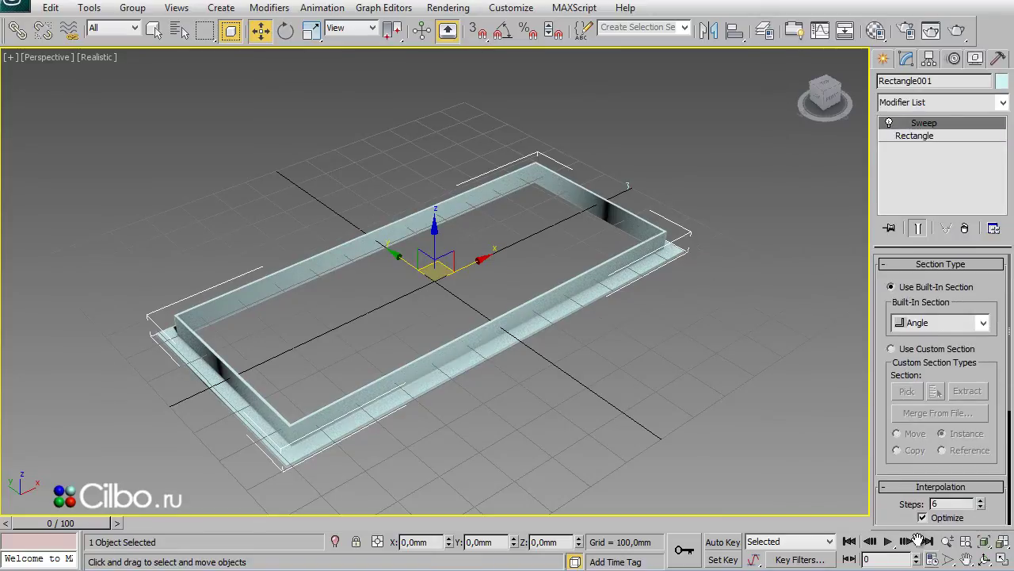
click(892, 350)
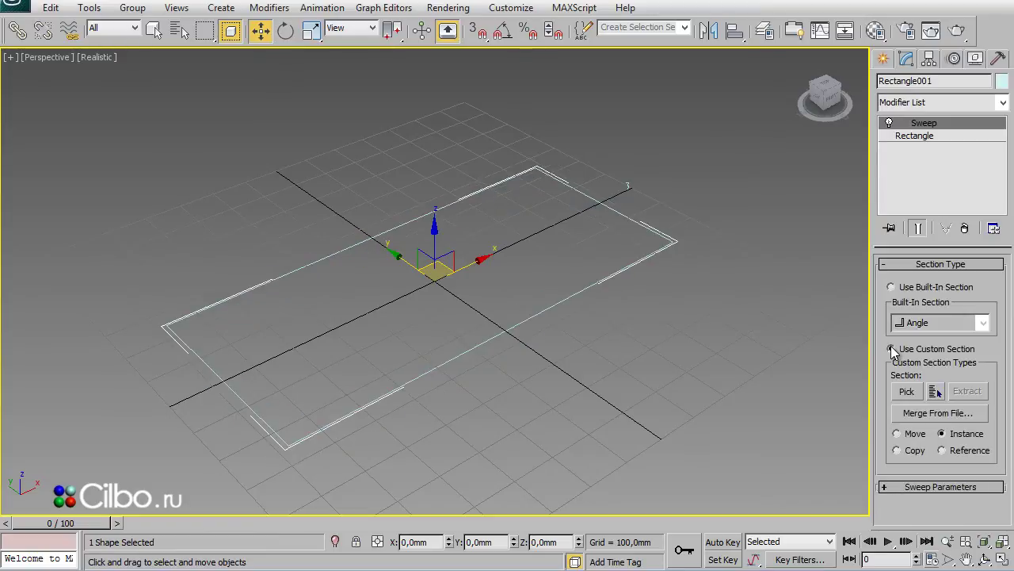
click(906, 392)
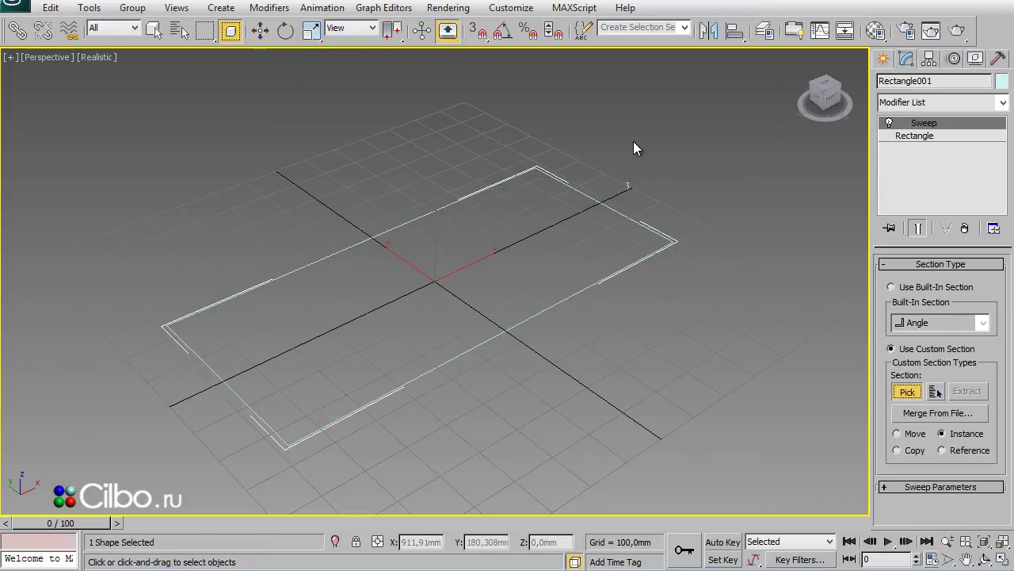
click(626, 186)
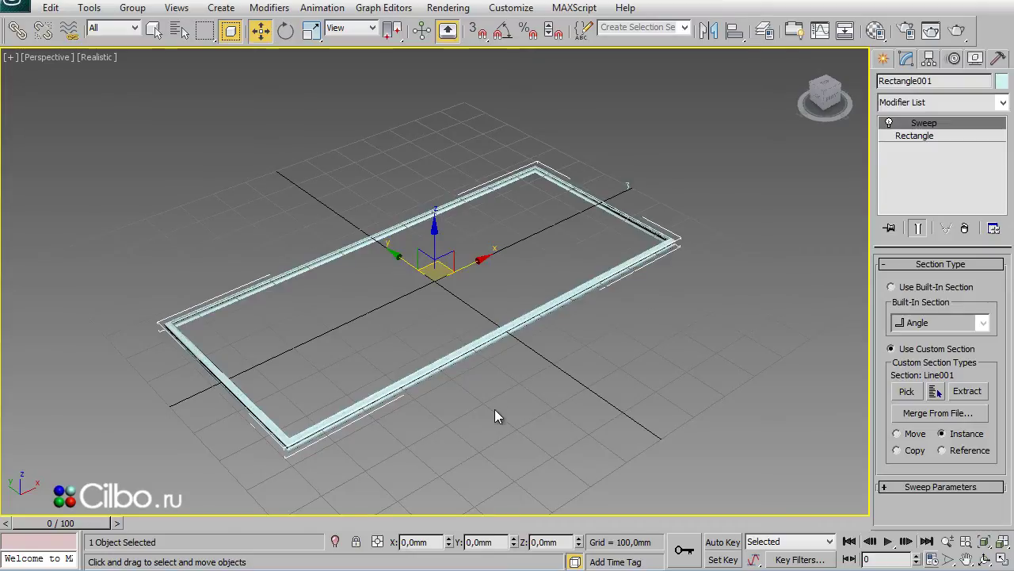
Step: Zoom and orbit the Perspective view to inspect a corner of the swept frame
mouse_move(483, 413)
alt+middle_down()
mouse_move(508, 380)
mouse_move(483, 343)
mouse_move(455, 364)
alt+middle_up()
scroll(483, 351, up, 2)
scroll(464, 301, up, 2)
scroll(415, 351, up, 2)
scroll(408, 283, up, 2)
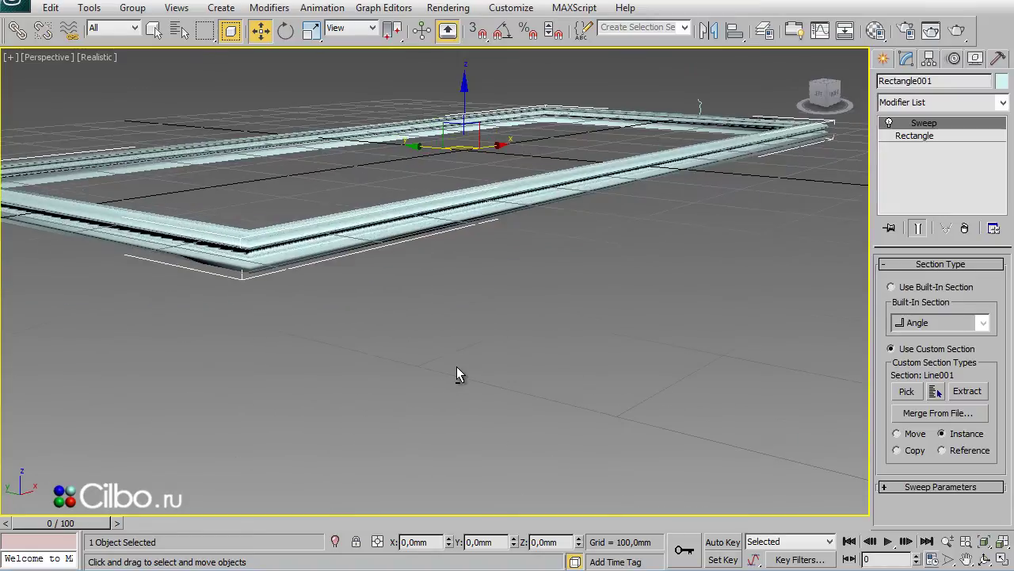
scroll(439, 335, up, 4)
mouse_move(330, 307)
alt+middle_down()
mouse_move(486, 396)
mouse_move(465, 380)
mouse_move(357, 378)
alt+middle_up()
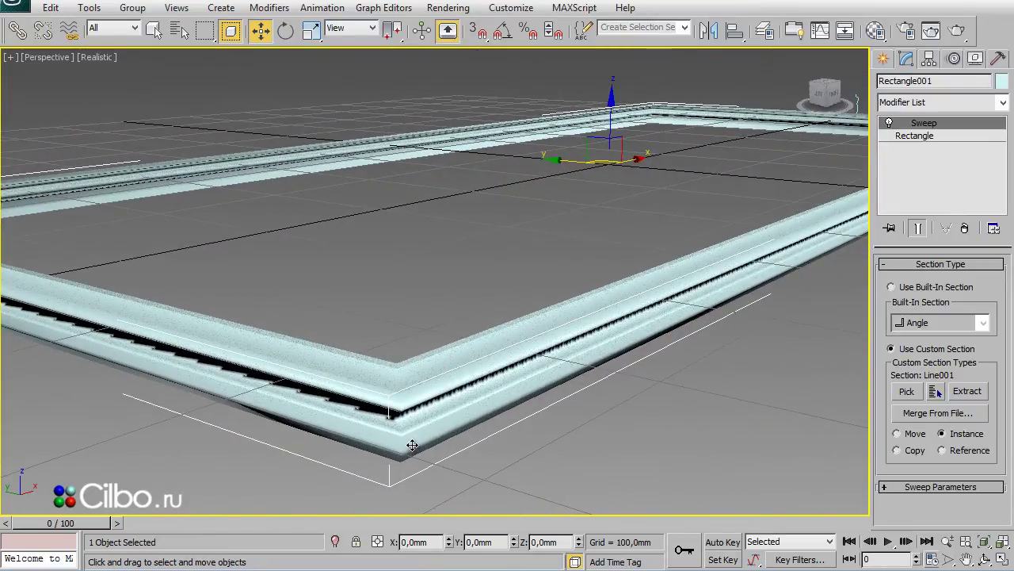
Step: Turn off Smooth Path in the Sweep parameters, keeping Smooth Section on
click(885, 487)
drag(987, 419, 988, 393)
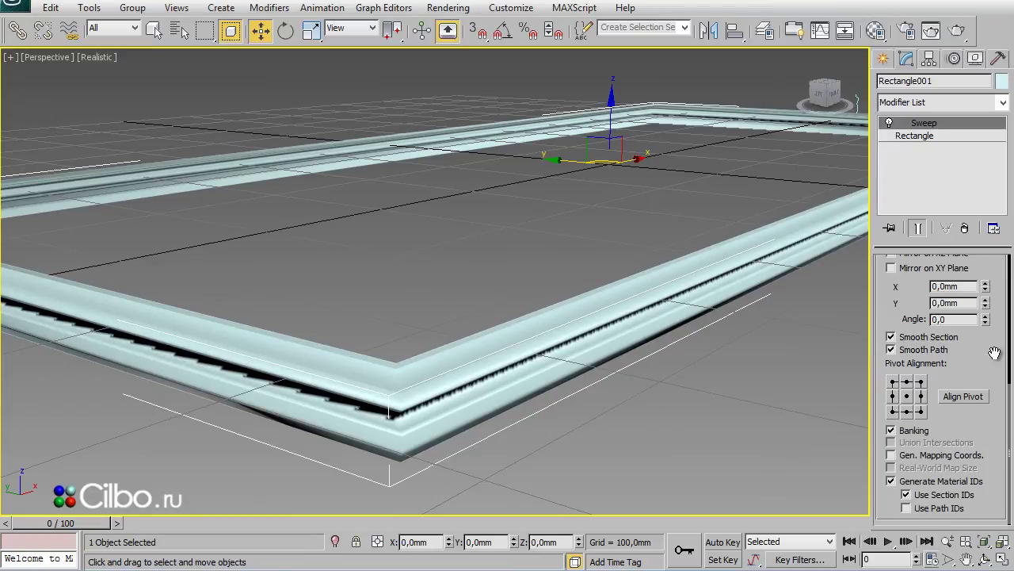
click(890, 349)
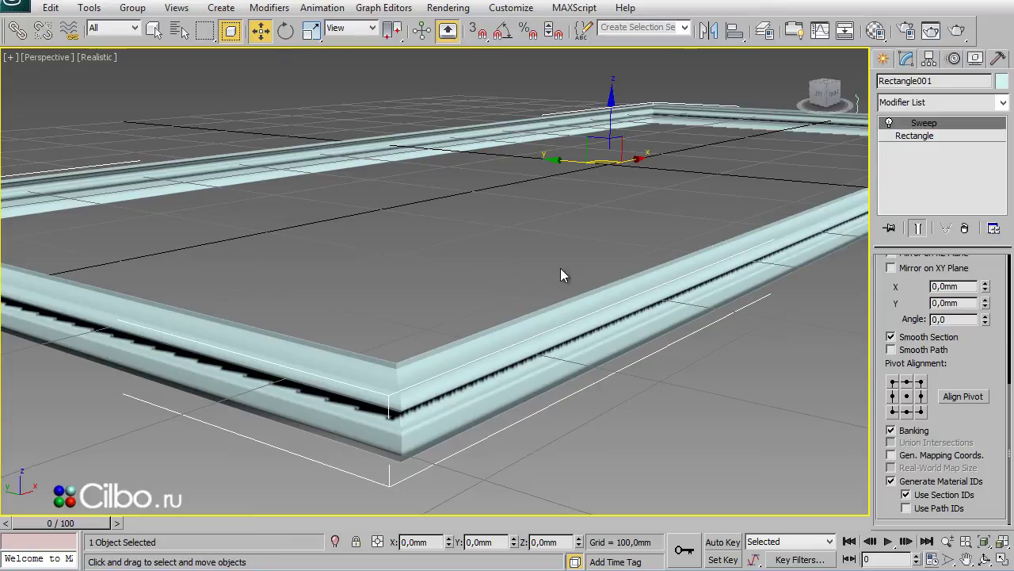
Step: Convert the swept frame to Editable Poly and cap its inner open border
right_click(623, 305)
mouse_move(651, 449)
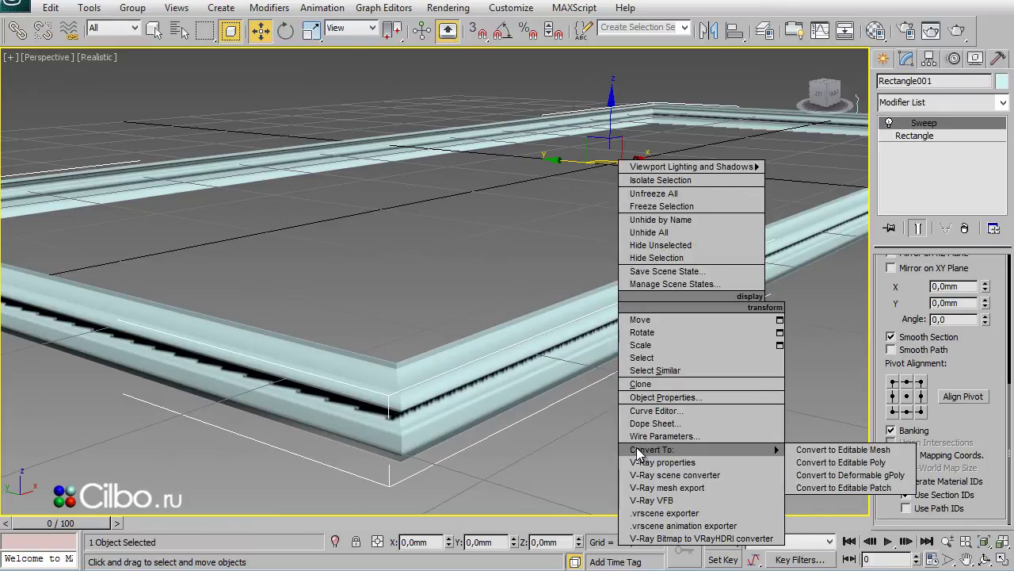
click(861, 462)
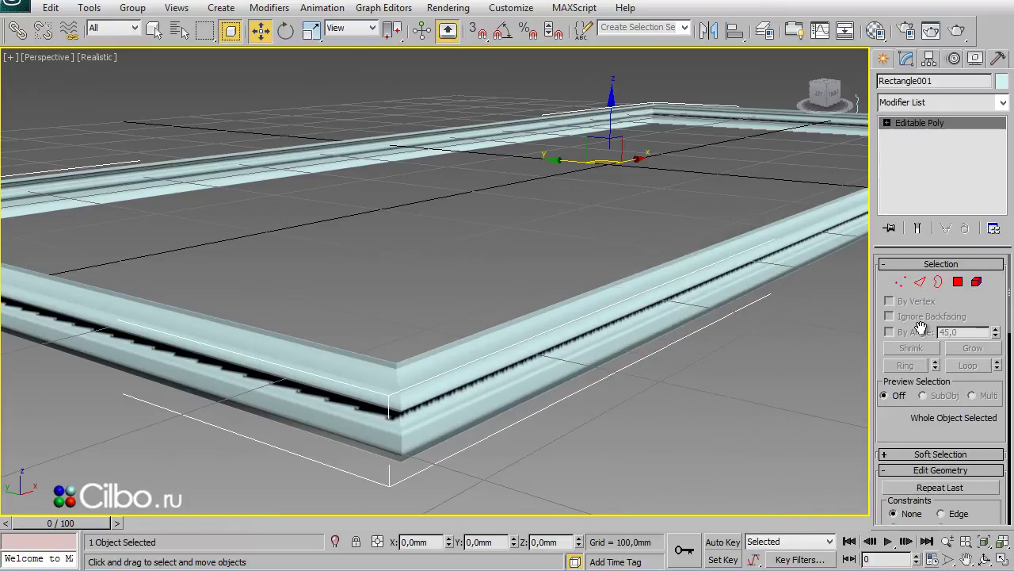
click(939, 281)
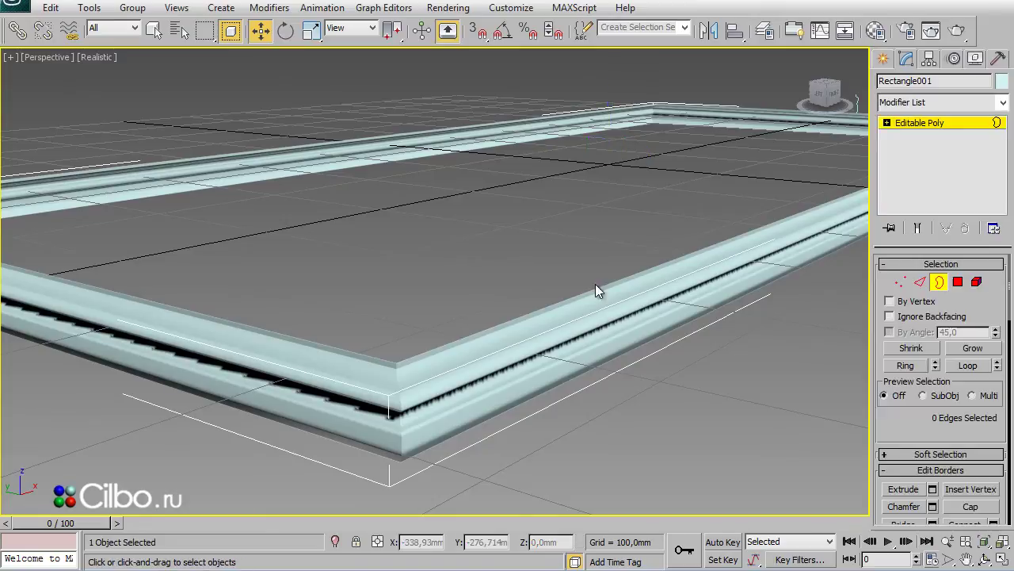
click(479, 331)
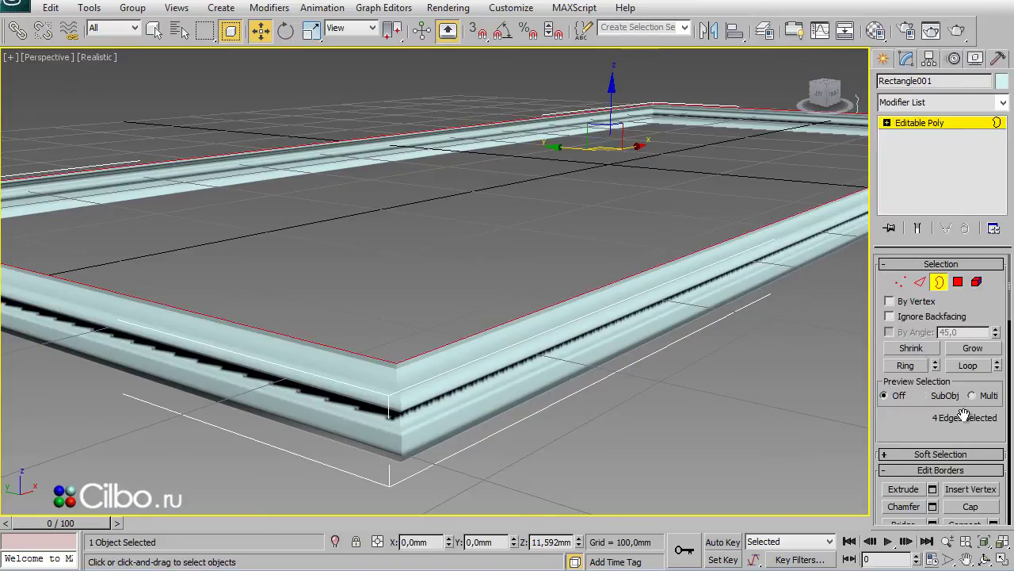
click(972, 507)
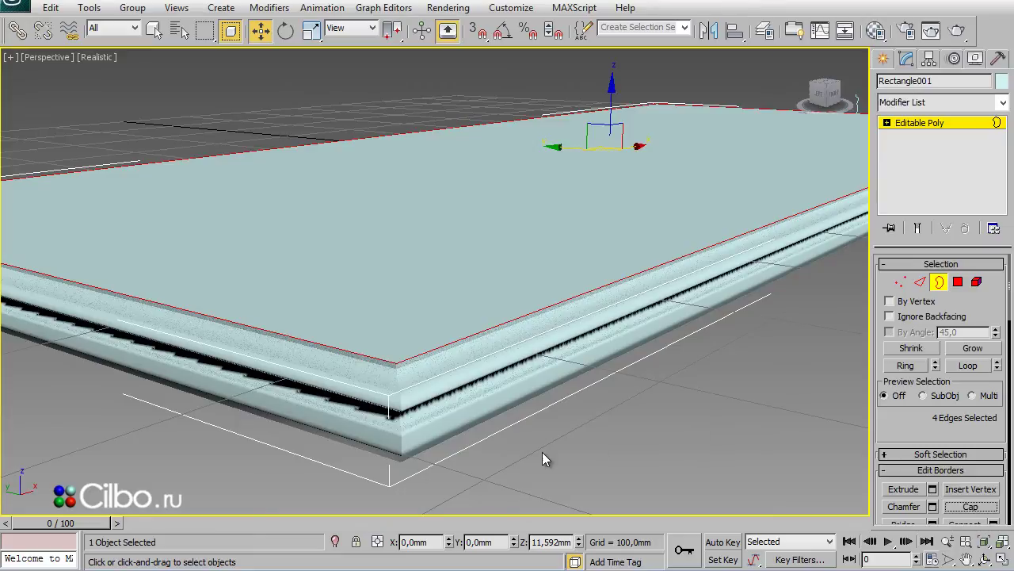
Step: Lower the bottom border about 16 mm beneath the slab and cap it
alt+middle_drag(529, 455, 535, 417)
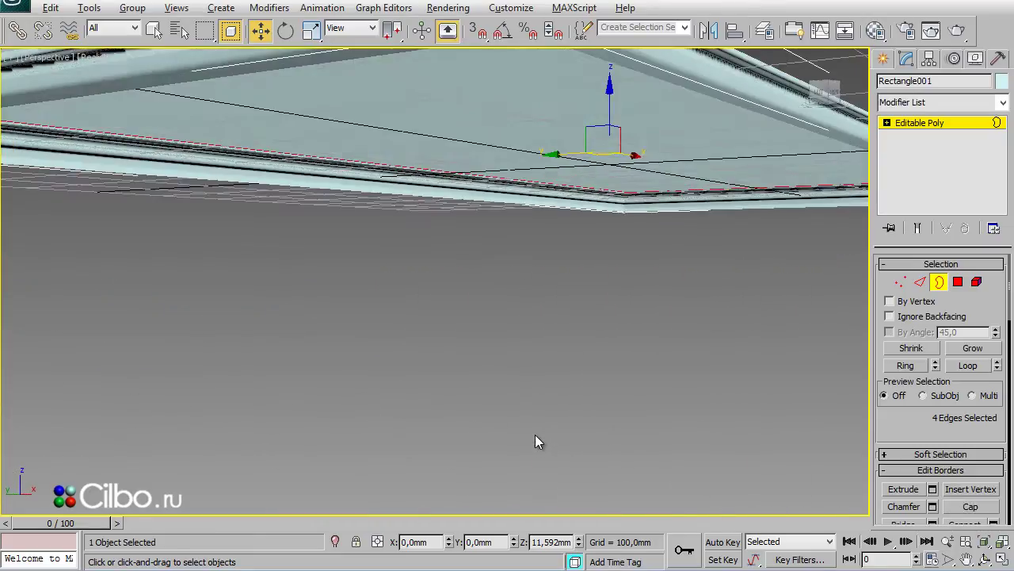
alt+middle_drag(541, 372, 525, 417)
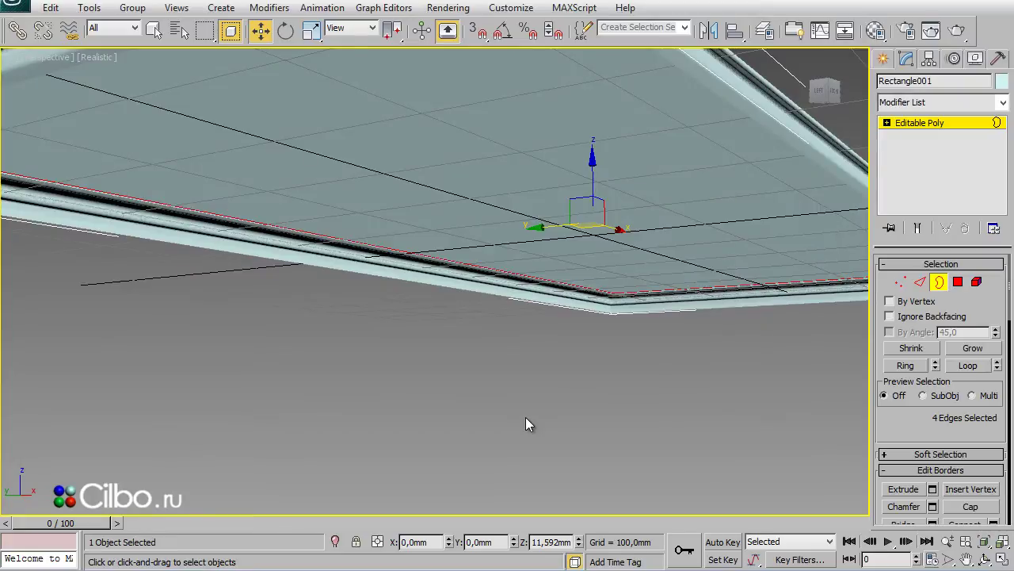
key(g)
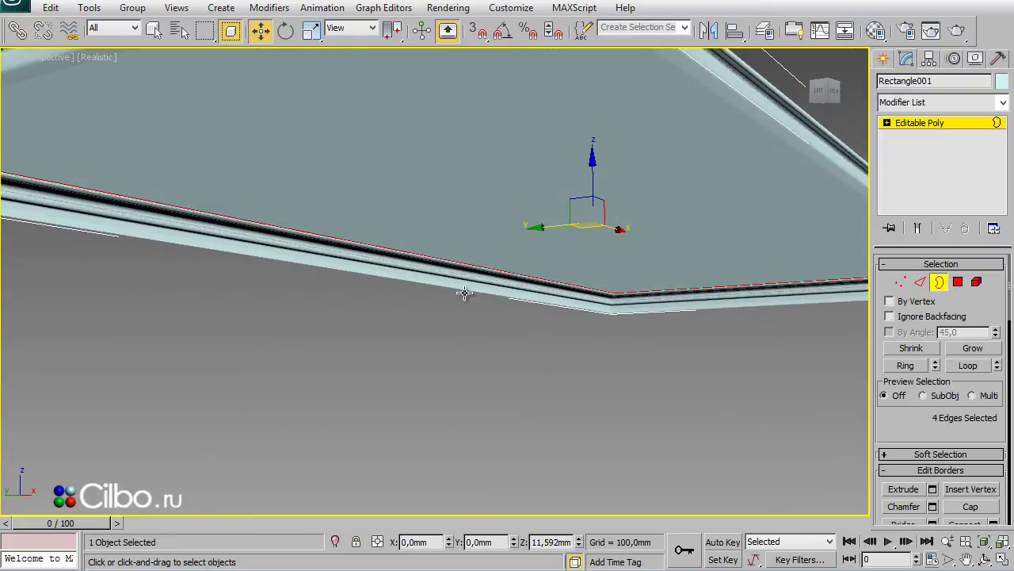
drag(453, 286, 456, 286)
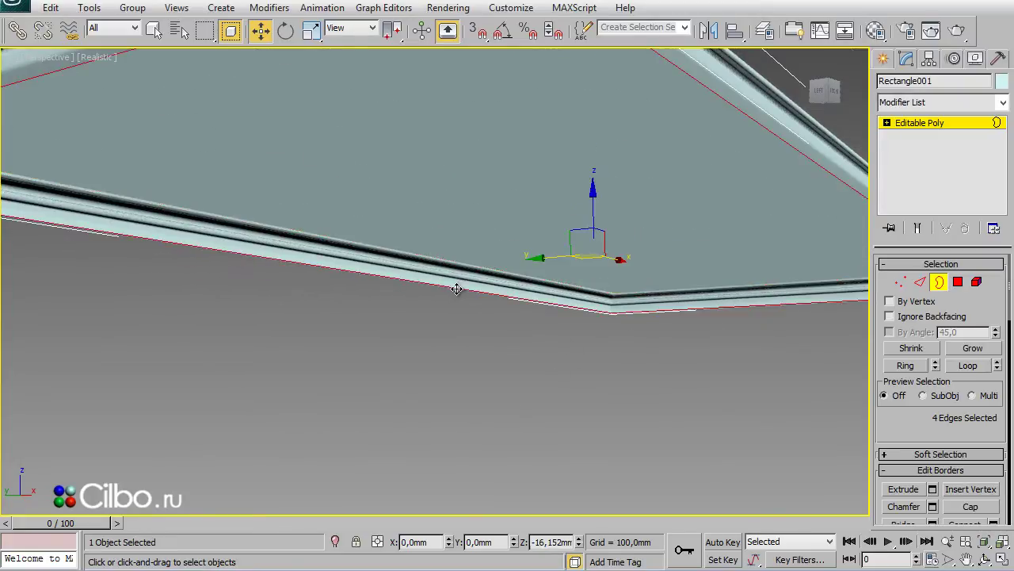
click(970, 507)
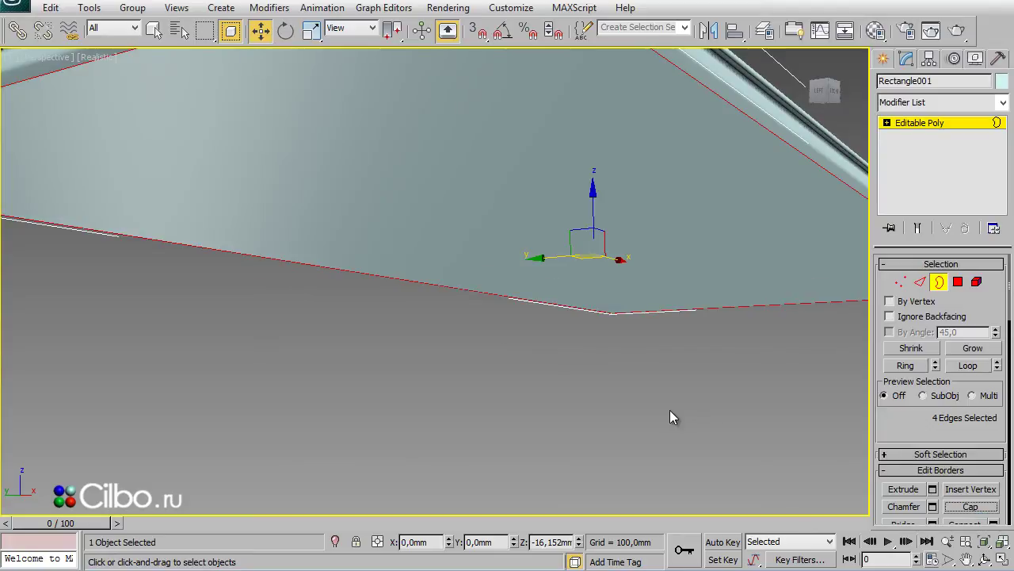
mouse_move(593, 408)
alt+middle_down()
mouse_move(591, 428)
mouse_move(549, 426)
mouse_move(563, 405)
alt+middle_up()
Step: Render a preview of the Perspective view, then deselect everything in the scene
click(883, 58)
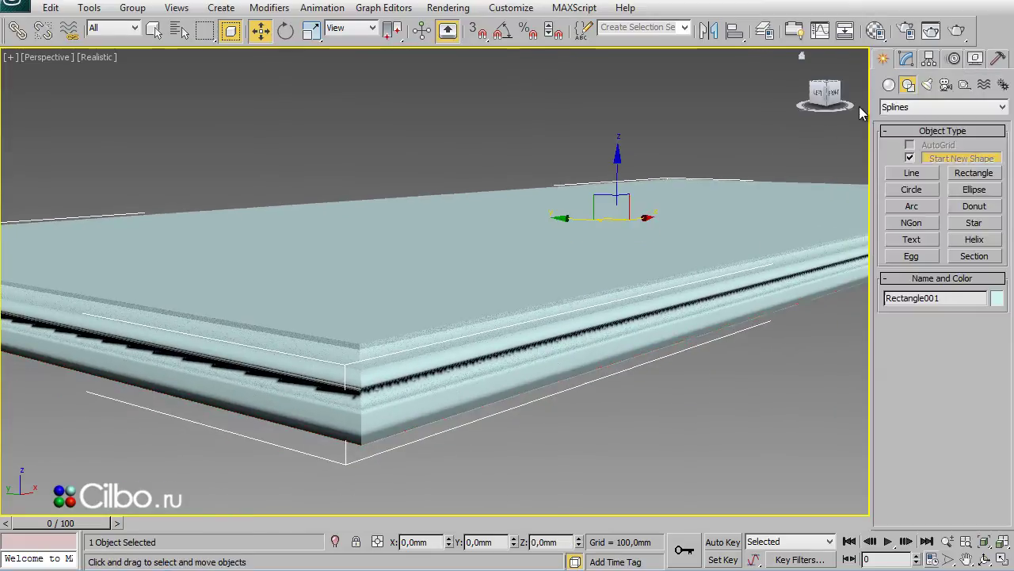
click(956, 32)
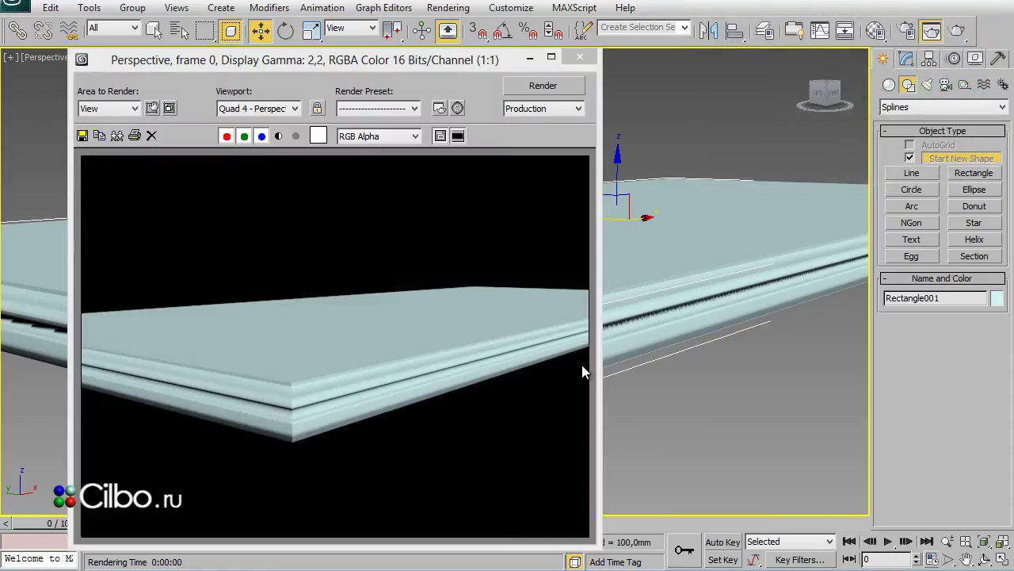
click(580, 59)
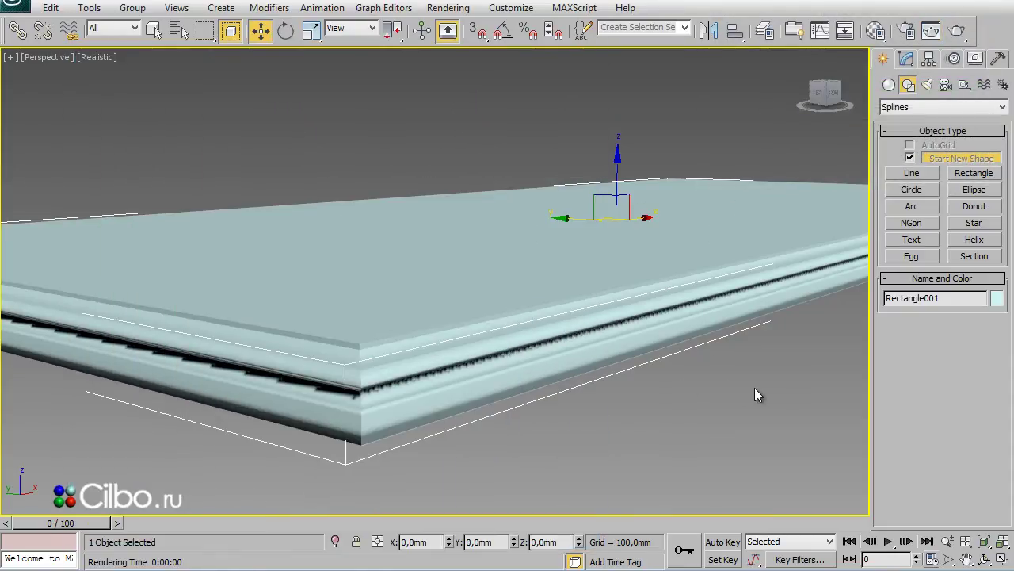
click(754, 387)
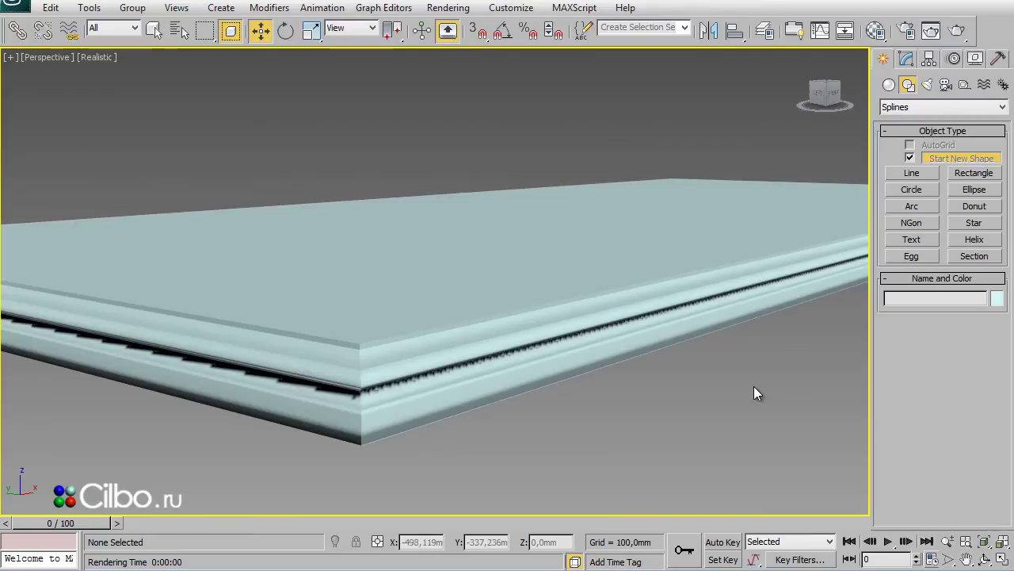
Step: Create a new current Layer001, hide layer 0, and zoom all four views to extents
click(763, 30)
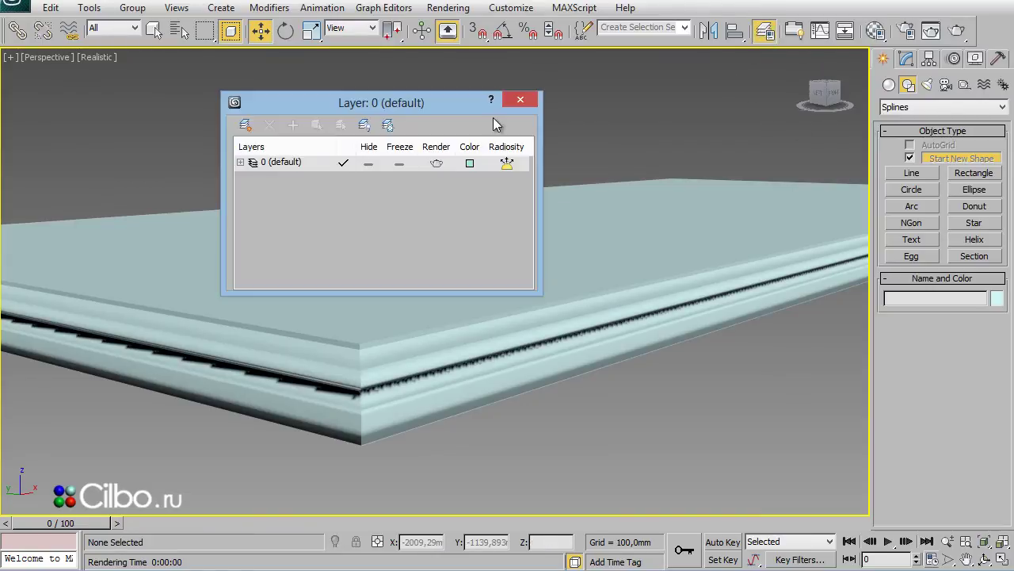
click(246, 126)
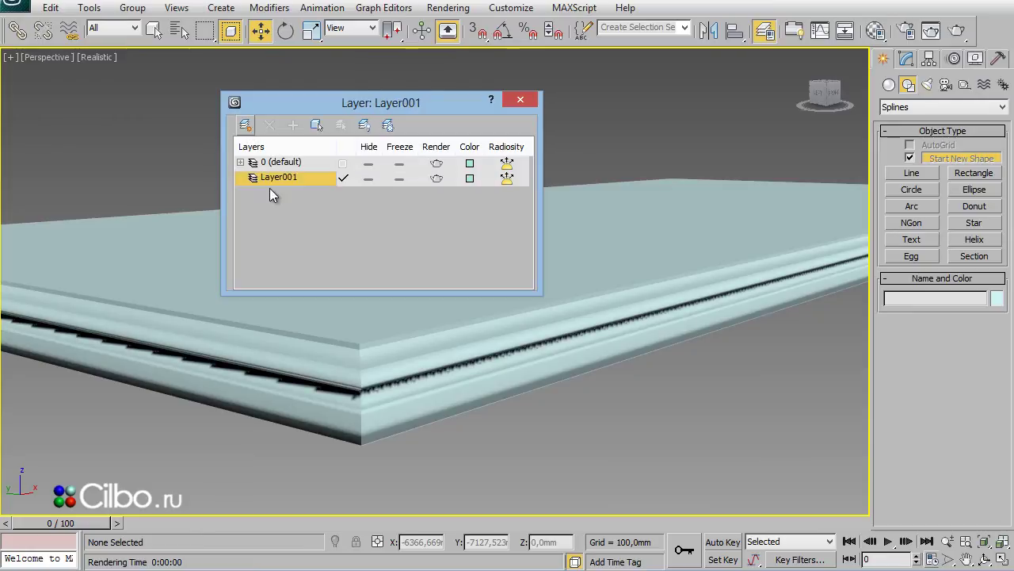
click(367, 164)
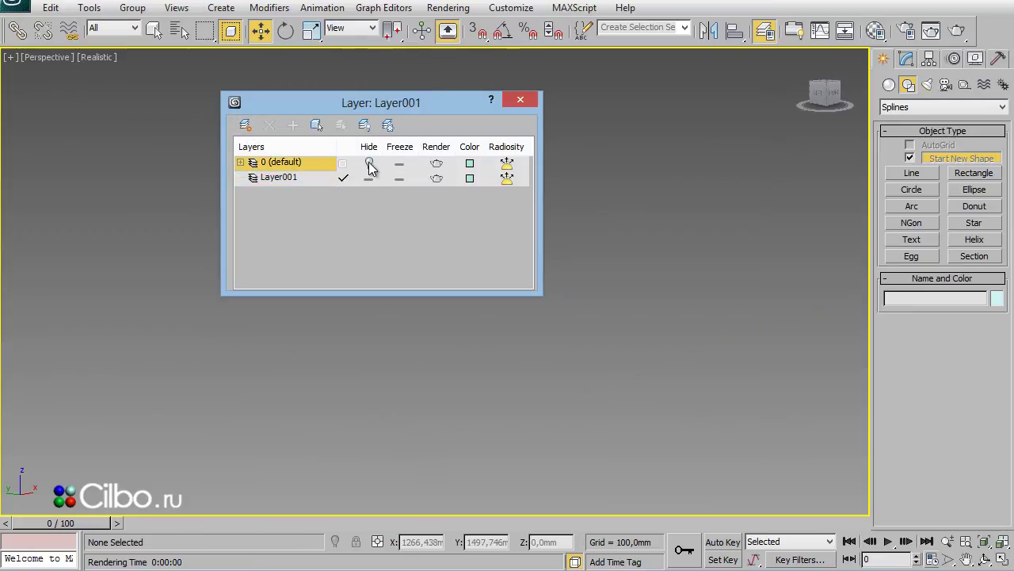
click(520, 101)
key(alt+w)
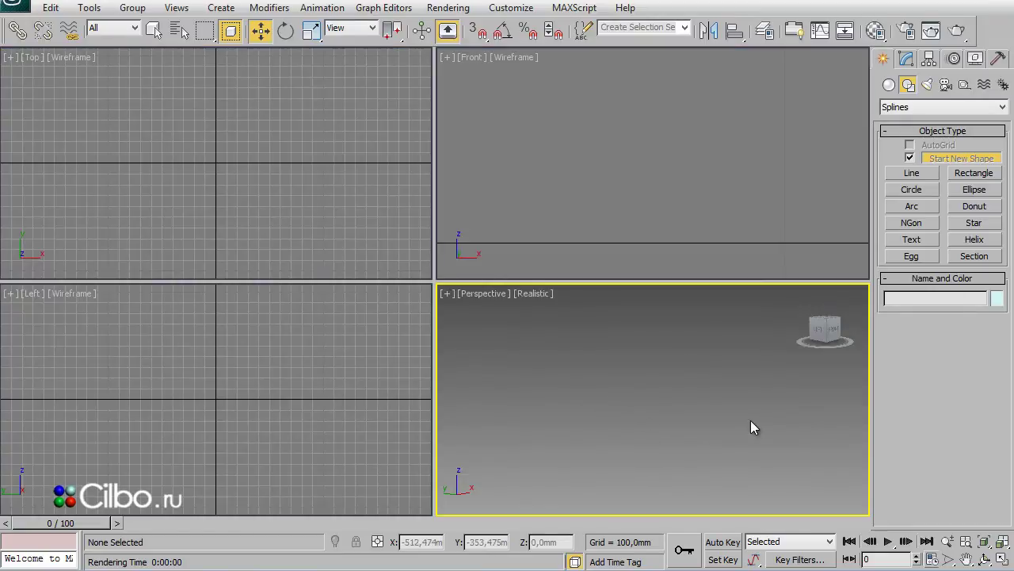
click(985, 542)
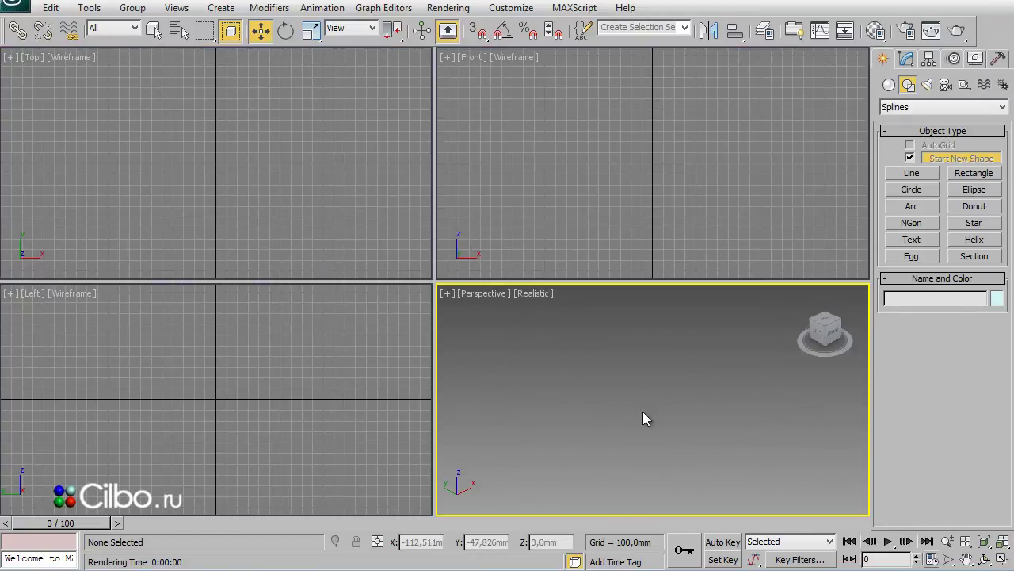
Step: Draw a tall rectangle in the maximized Front view with length 47 and width 60 mm
key(g)
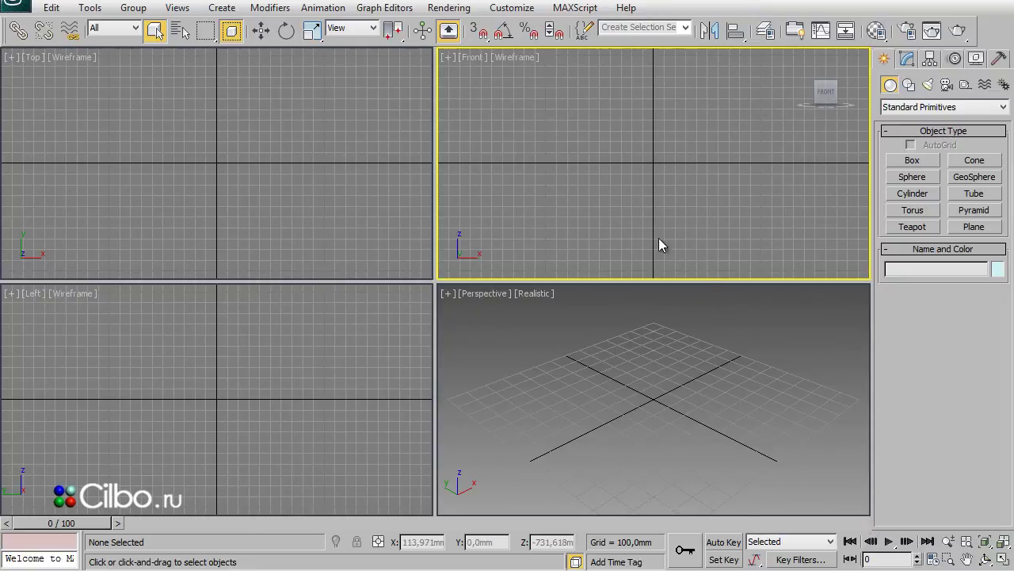
key(alt+w)
mouse_move(531, 342)
middle_down()
mouse_move(607, 436)
mouse_move(596, 467)
middle_up()
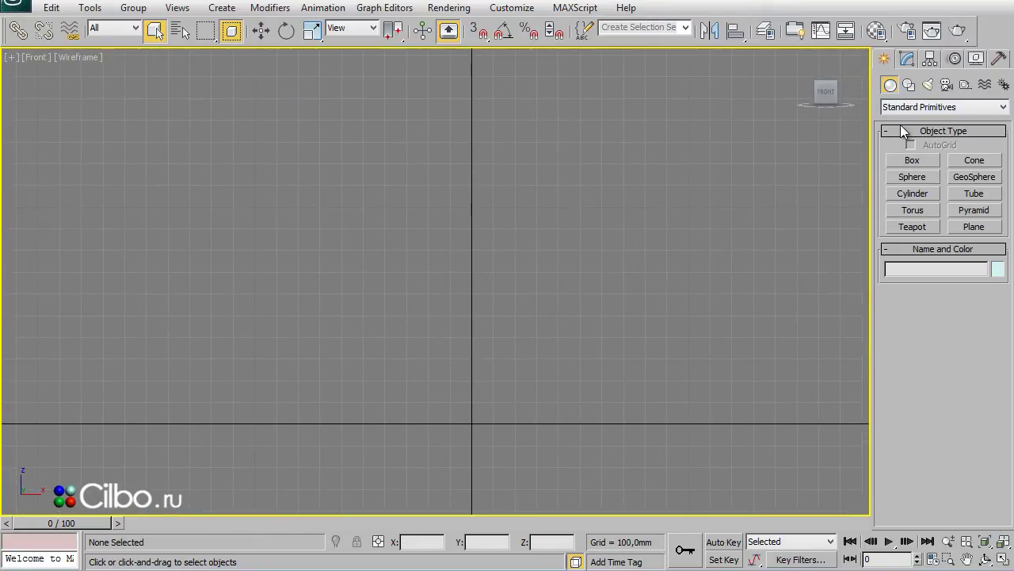
click(909, 85)
click(975, 173)
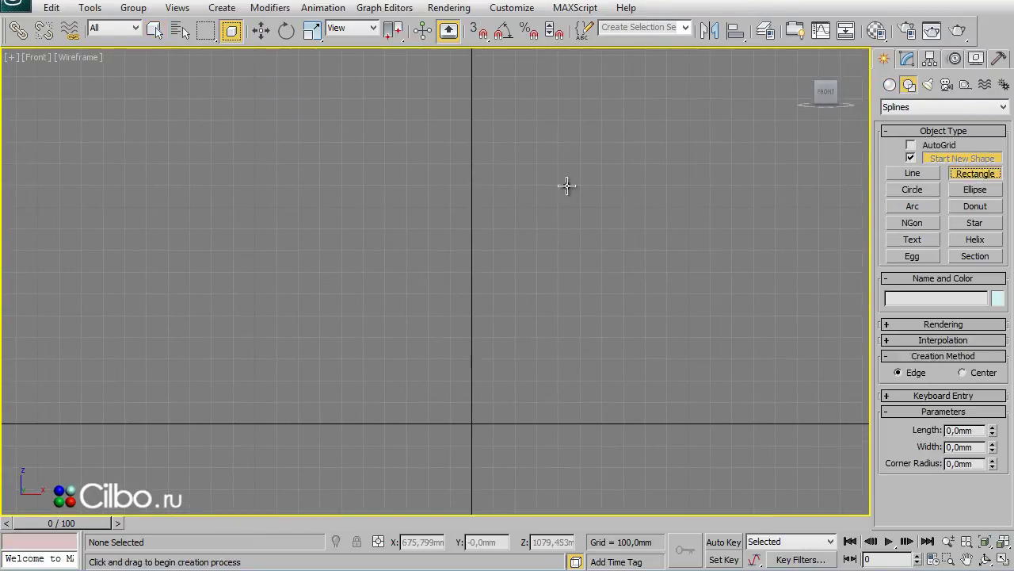
drag(443, 192, 491, 418)
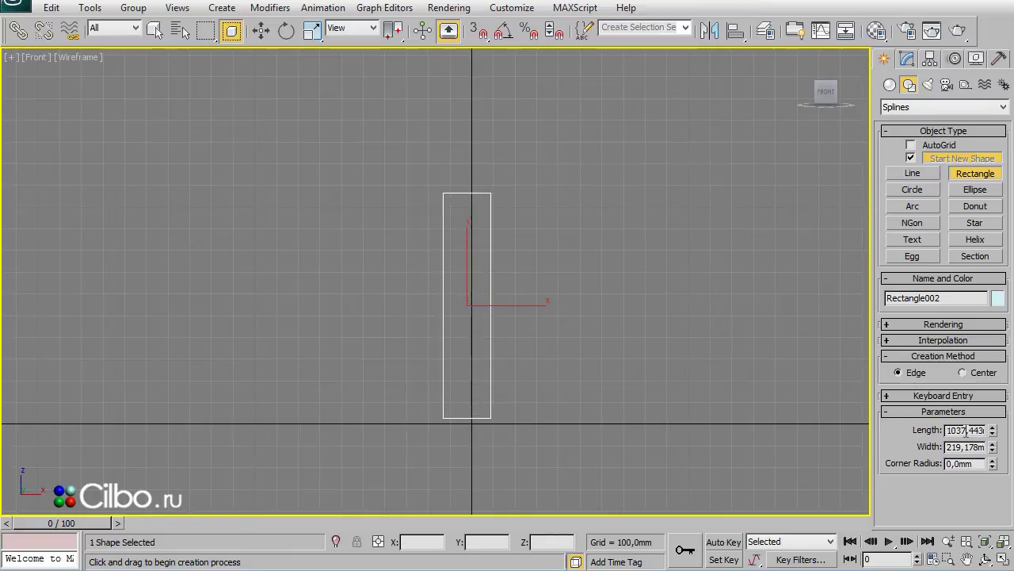
double_click(966, 430)
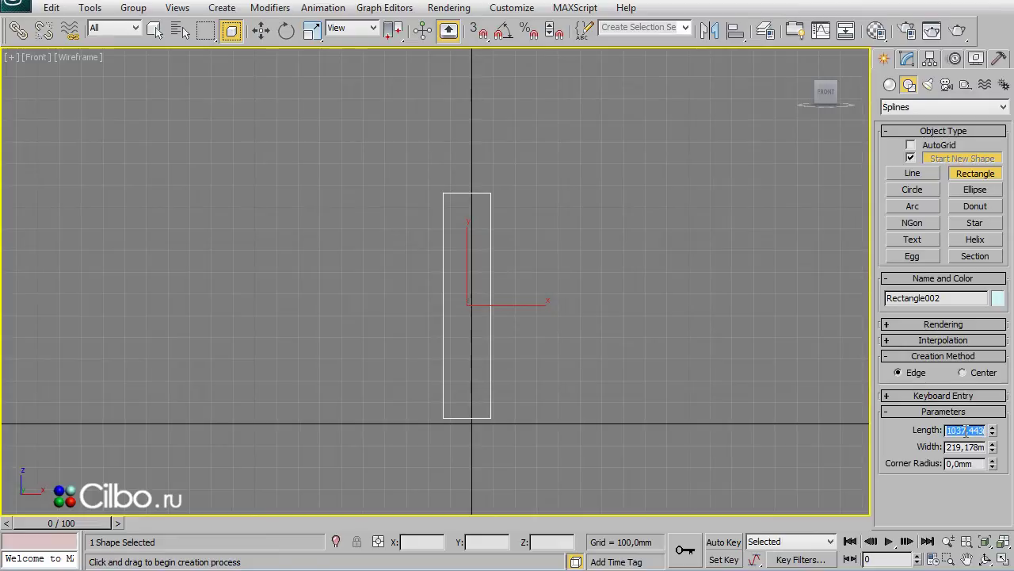
text(470)
double_click(963, 446)
text(60)
key(Return)
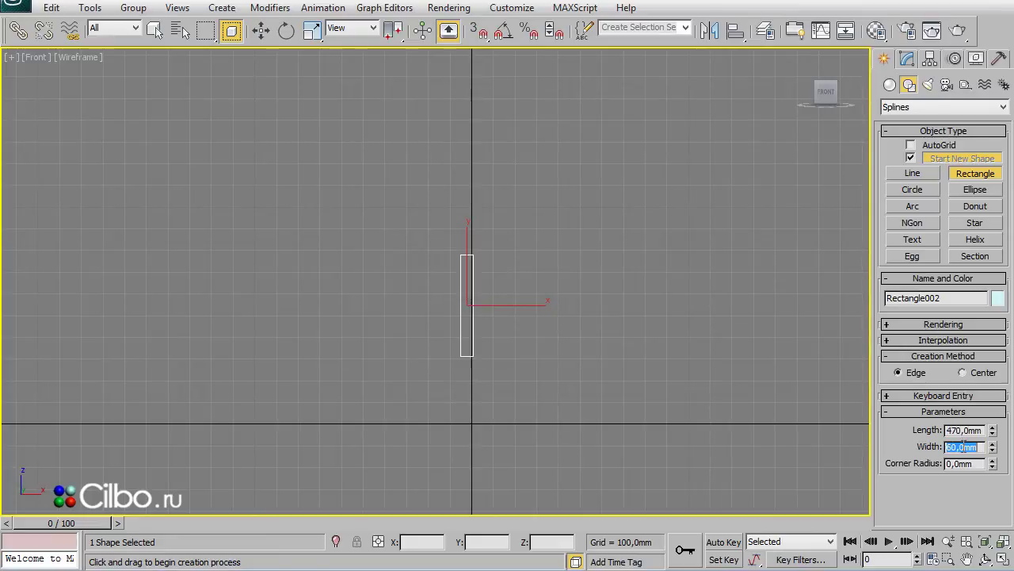
Step: Move the rectangle to X 0 and raise it to Z 235 mm
click(262, 32)
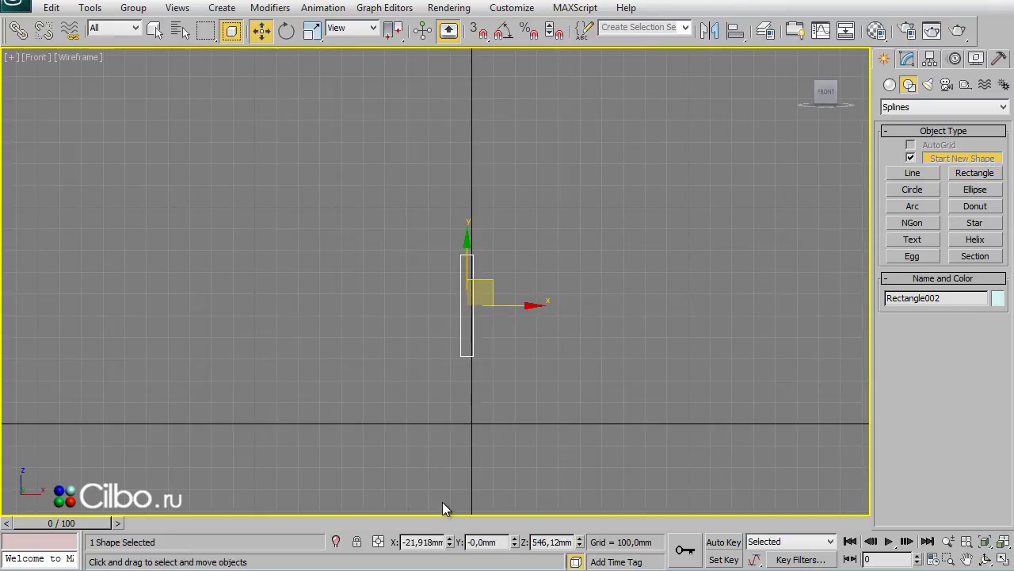
right_click(449, 542)
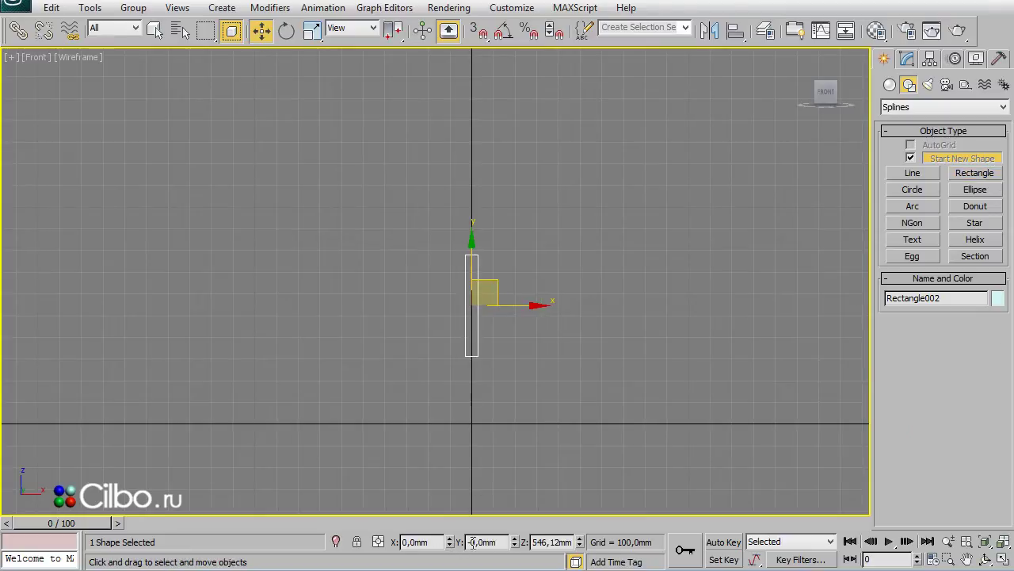
right_click(579, 542)
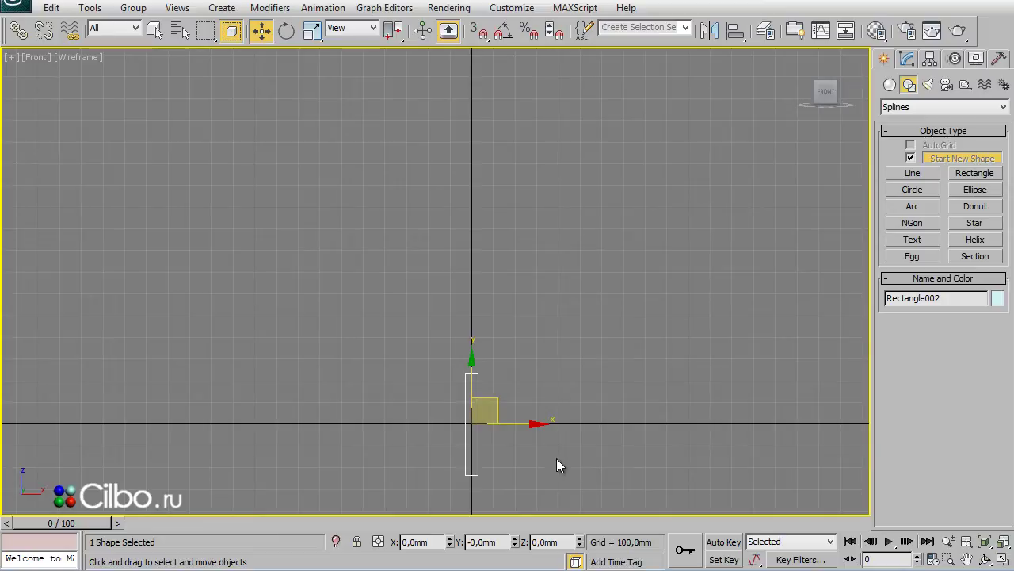
middle_drag(557, 458, 558, 431)
scroll(570, 413, up, 3)
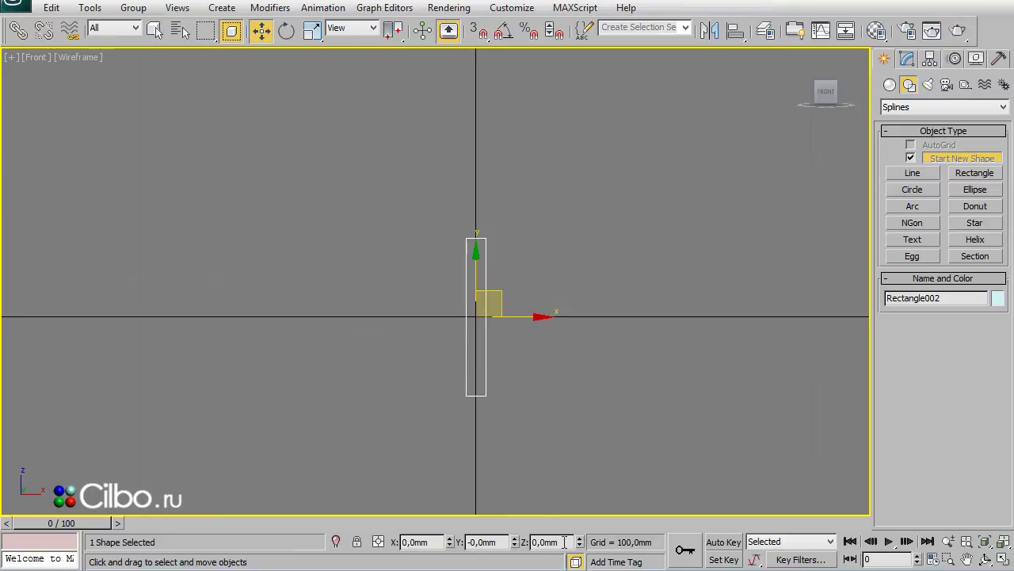
drag(567, 541, 531, 542)
text(235)
key(Return)
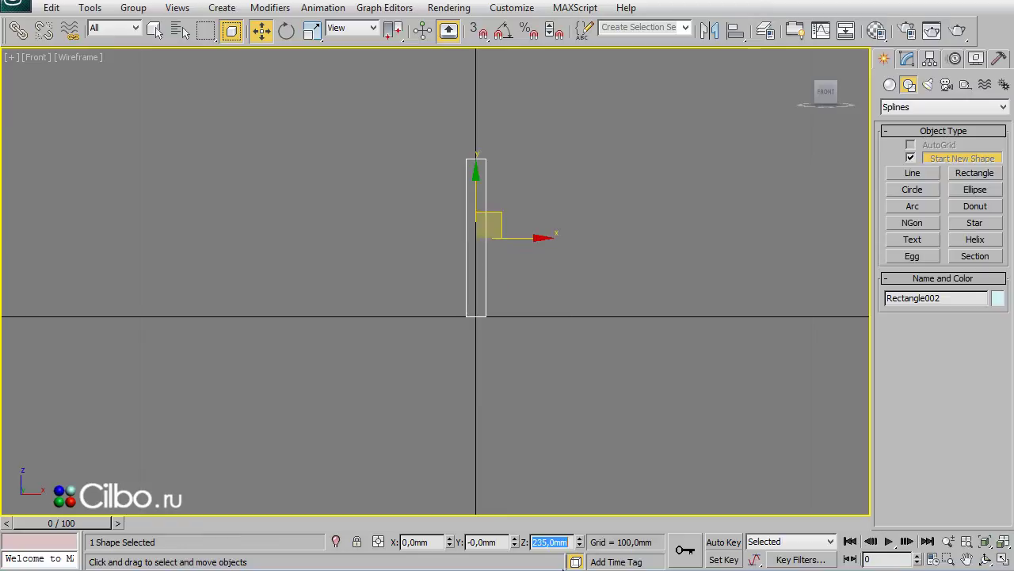
middle_drag(609, 332, 548, 439)
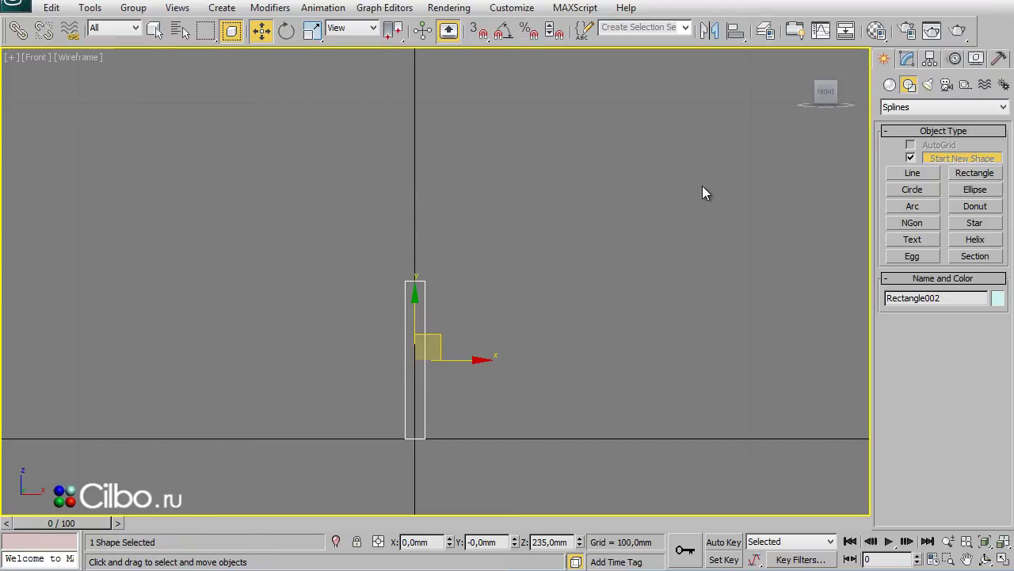
Step: Create a box by dragging its base in the Top view, then maximize the Front view
click(890, 84)
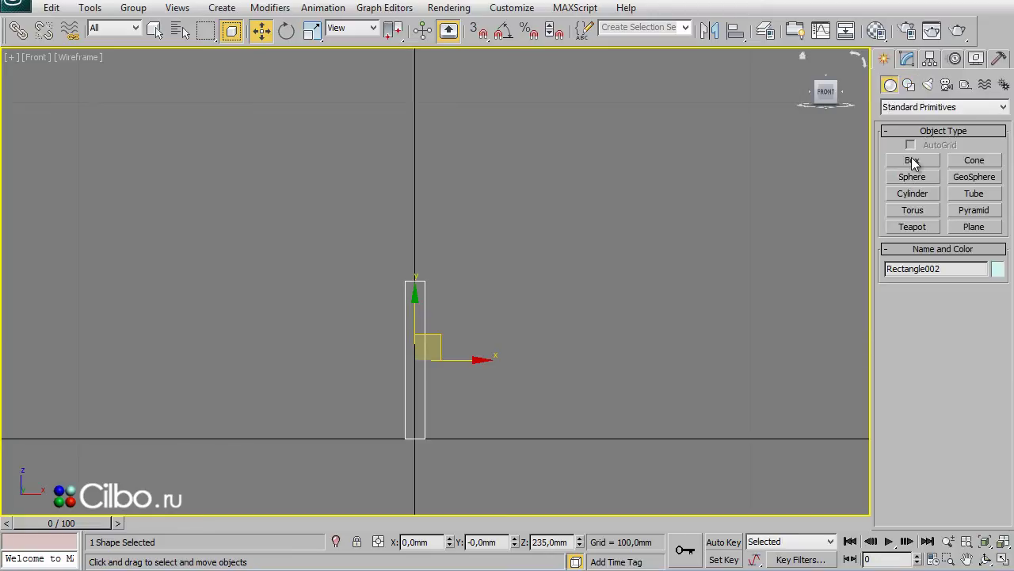
click(913, 160)
key(alt+w)
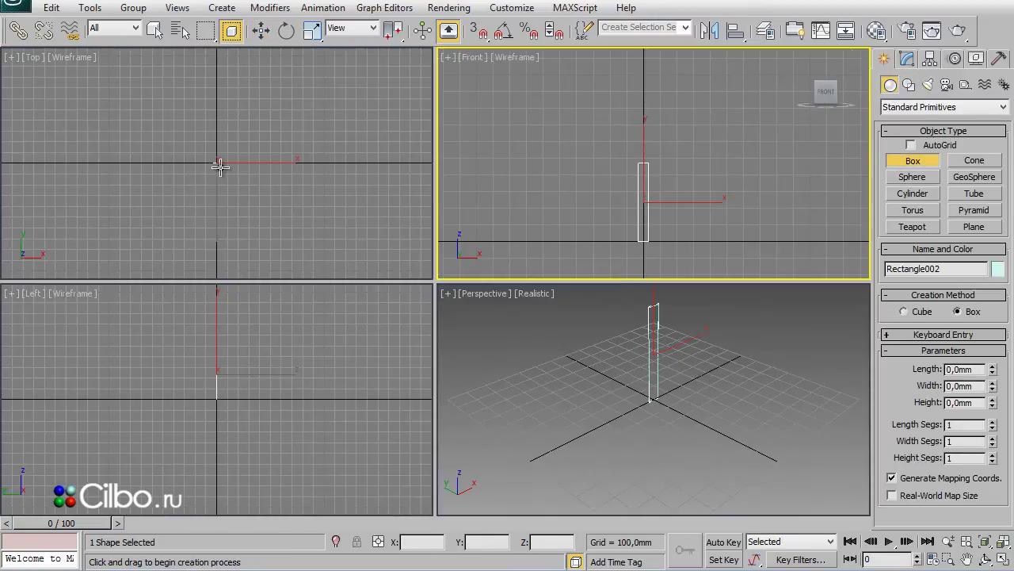
drag(207, 155, 223, 171)
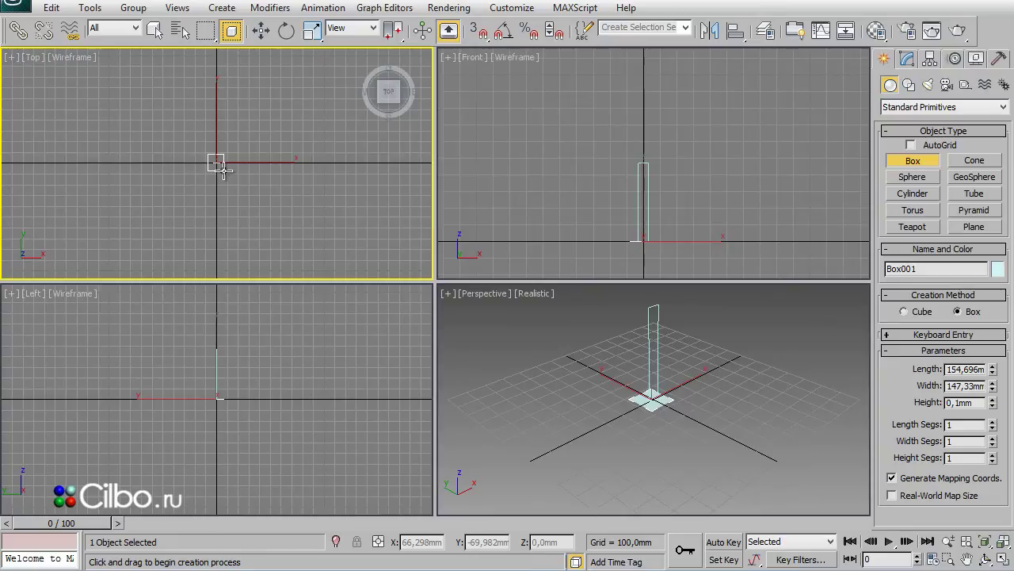
click(228, 129)
right_click(712, 252)
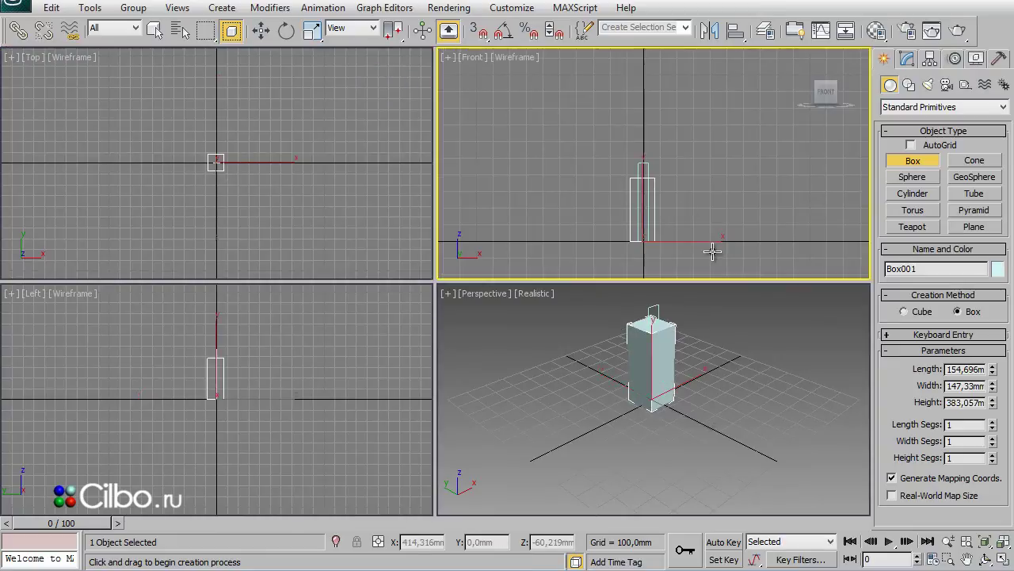
key(alt+w)
mouse_move(586, 341)
middle_down()
mouse_move(606, 362)
mouse_move(634, 351)
mouse_move(627, 356)
middle_up()
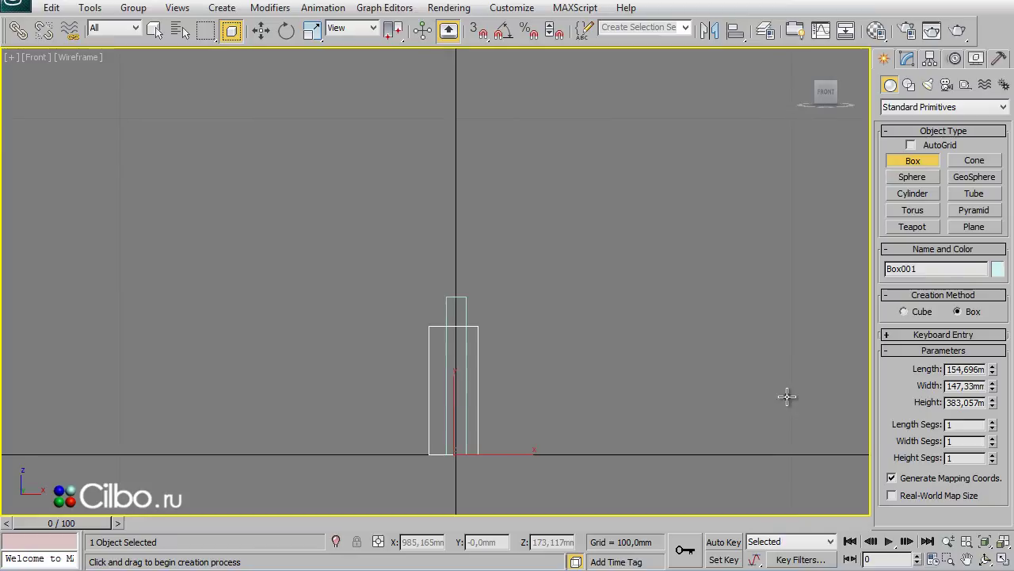
Step: Set the box to length 60, width 60 and height 150 mm
double_click(966, 368)
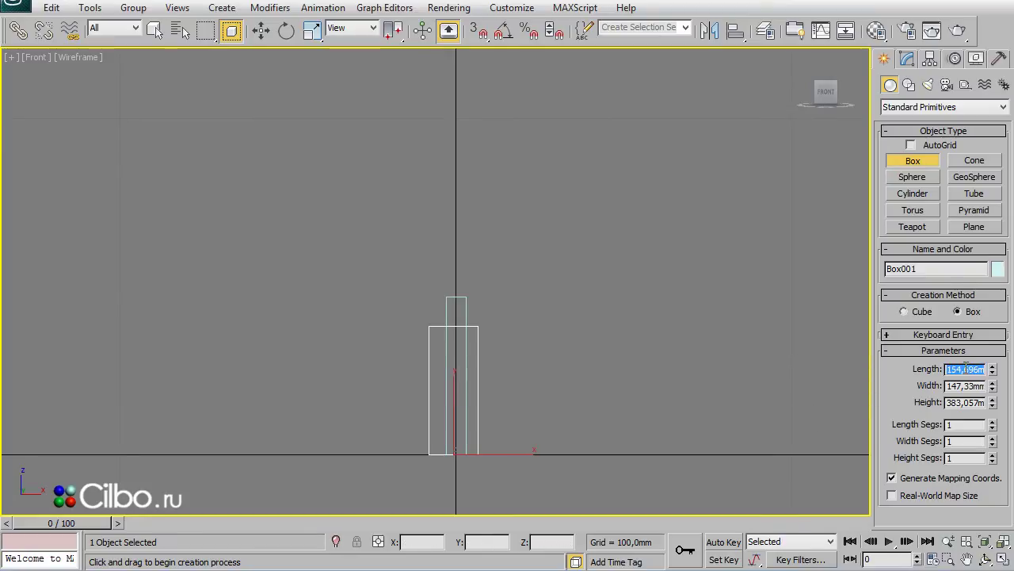
text(60)
key(Return)
double_click(969, 386)
key(Return)
click(966, 403)
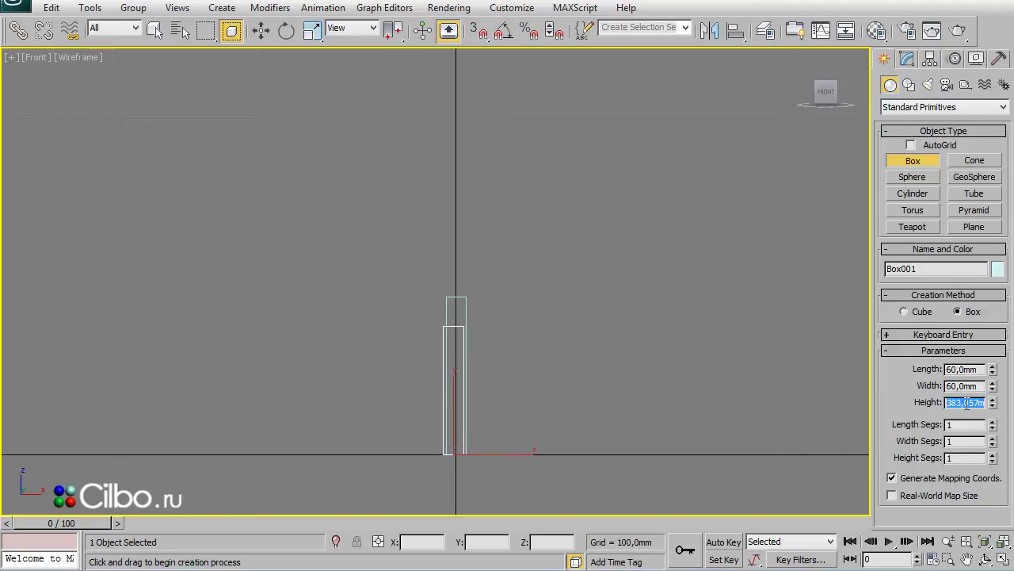
text(150)
key(Return)
Step: Move the box to X 0 and raise it to Z 320 mm
key(w)
right_click(450, 544)
text(320)
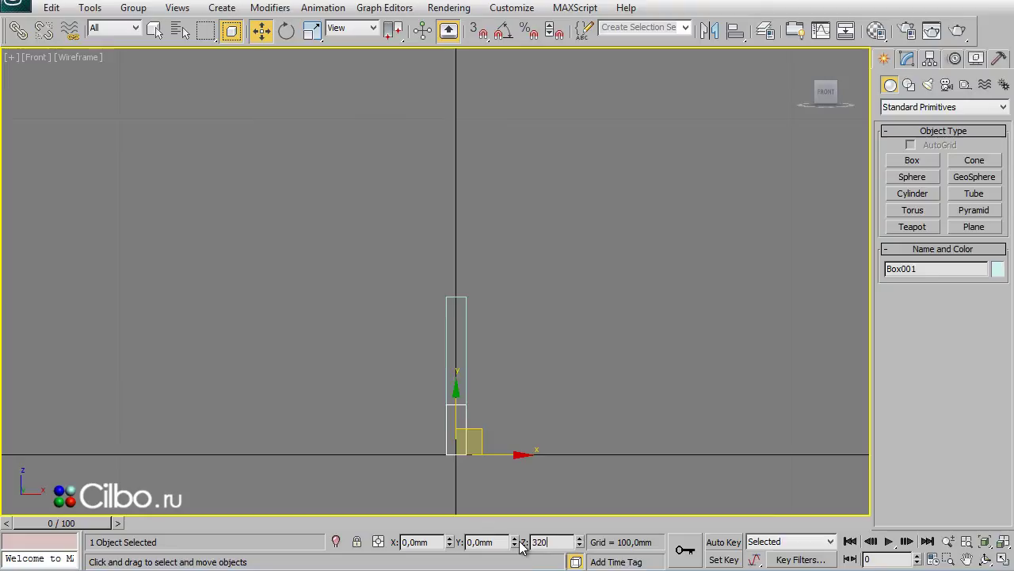
key(Return)
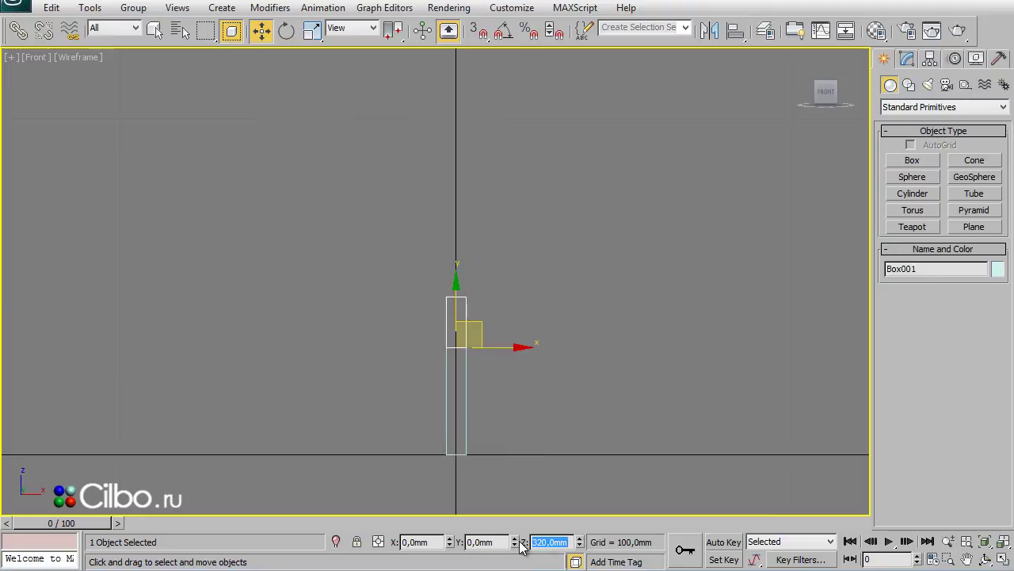
middle_drag(547, 399, 539, 387)
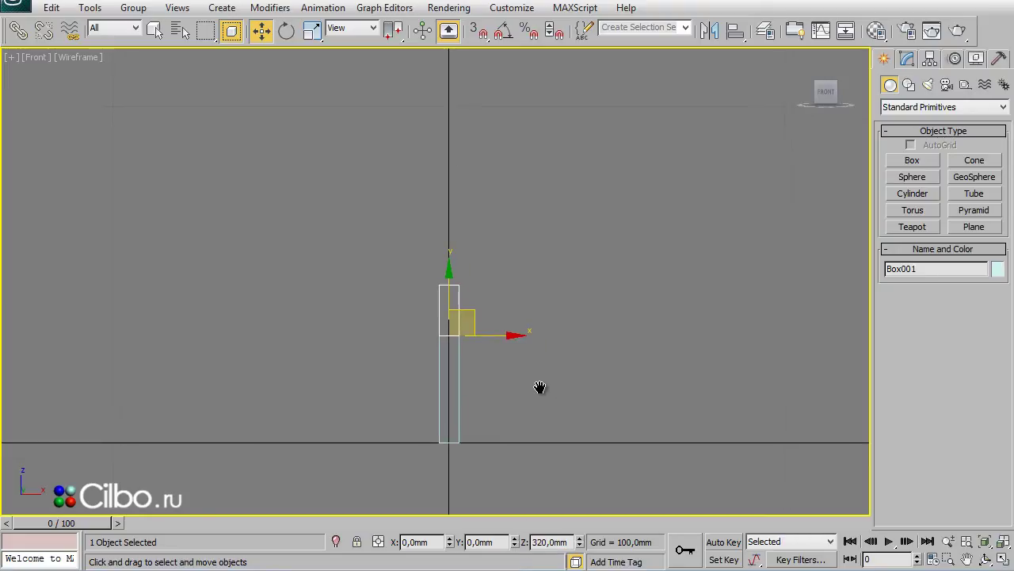
scroll(540, 387, up, 3)
mouse_move(530, 331)
middle_down()
mouse_move(555, 127)
mouse_move(549, 171)
middle_up()
scroll(550, 177, down, 2)
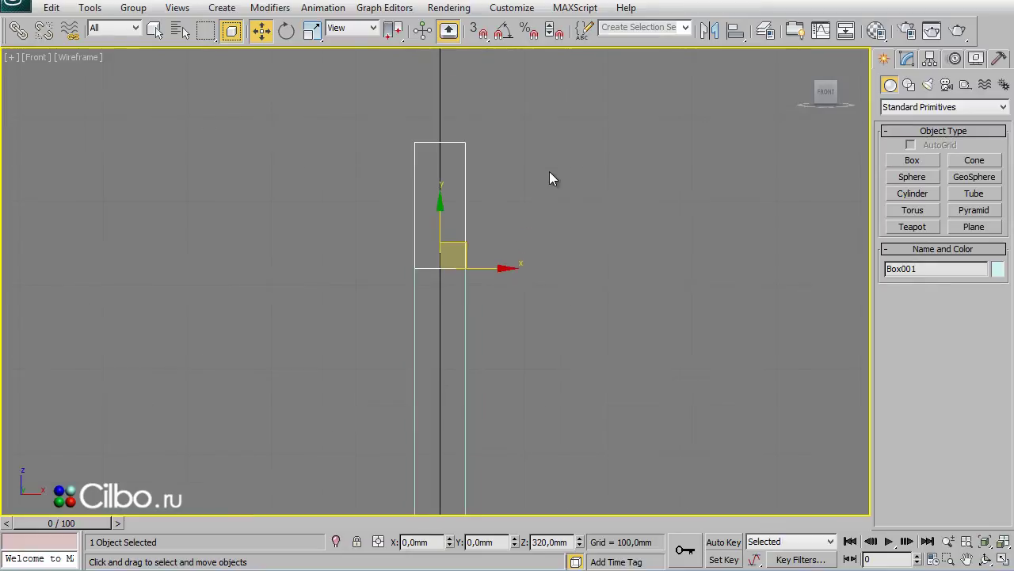
middle_drag(536, 219, 533, 169)
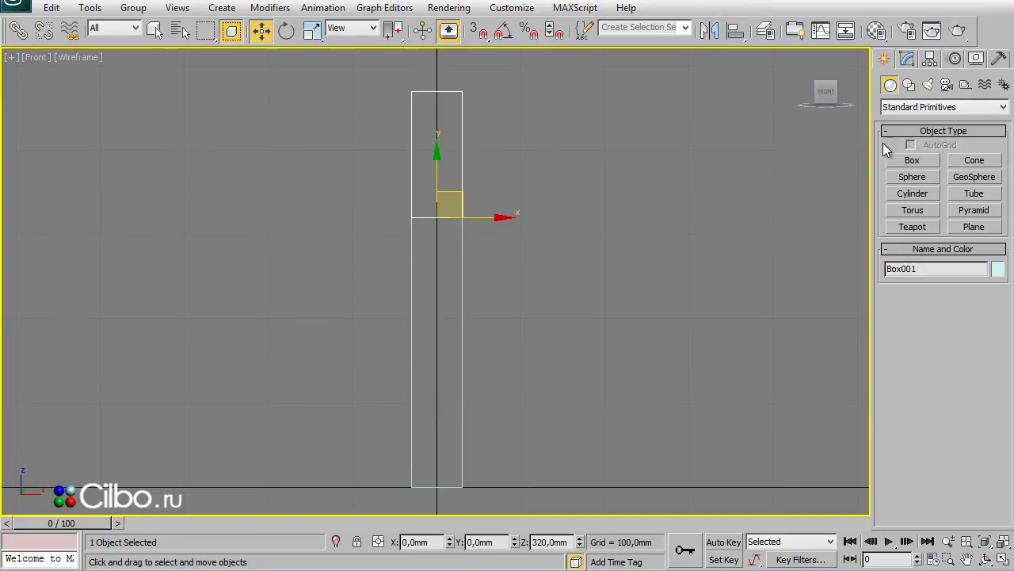
Step: Start a line at the box outline's base and trace the stepped, bulging foot profile
click(909, 85)
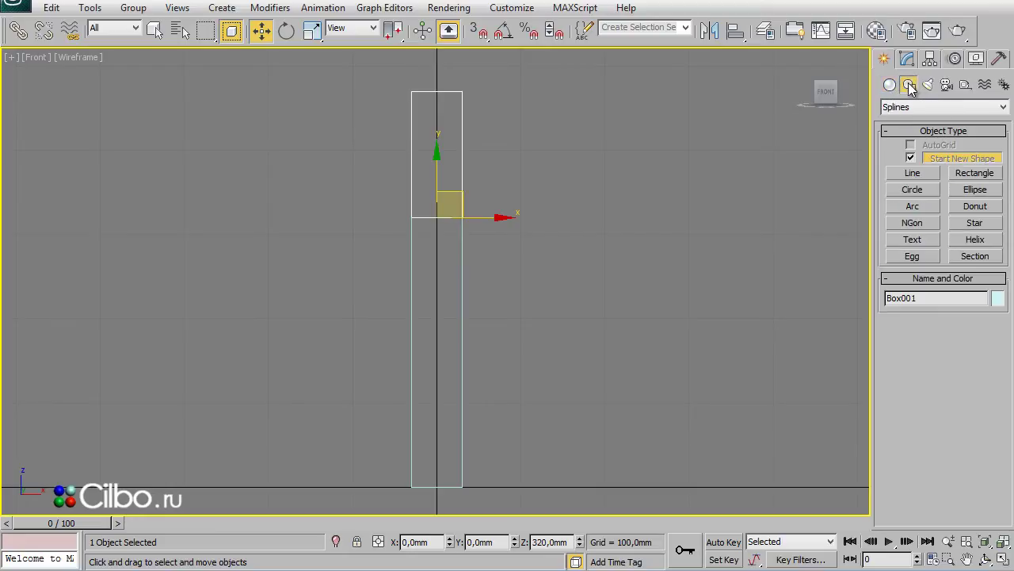
click(913, 175)
middle_drag(493, 446, 497, 353)
scroll(496, 404, up, 3)
scroll(497, 354, up, 1)
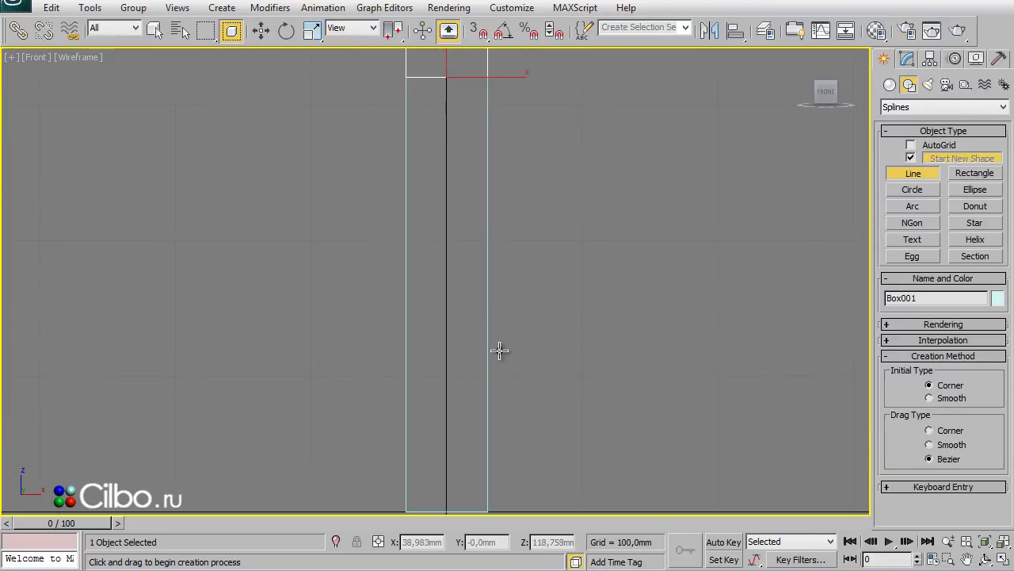
click(446, 511)
click(446, 511)
click(461, 511)
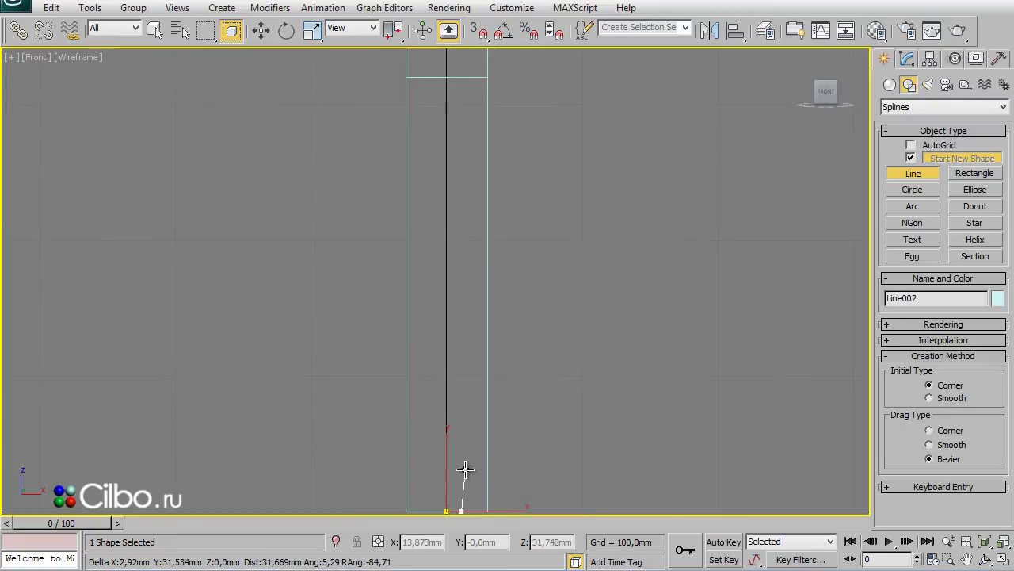
click(466, 478)
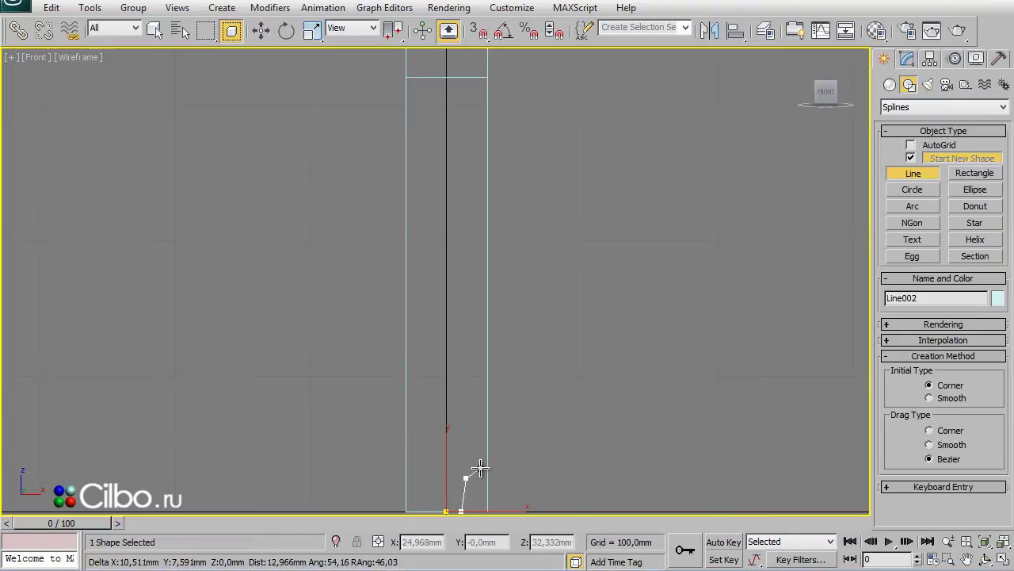
click(481, 467)
click(468, 447)
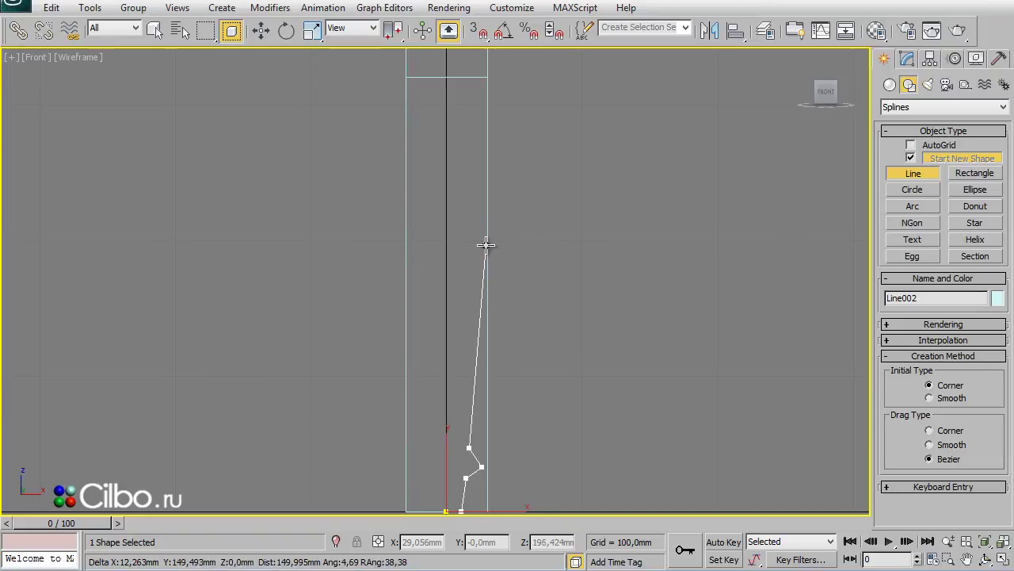
Step: Continue the profile up the tapered shaft, neck and ring to the box top, then finish
click(486, 245)
drag(475, 234, 468, 227)
click(469, 227)
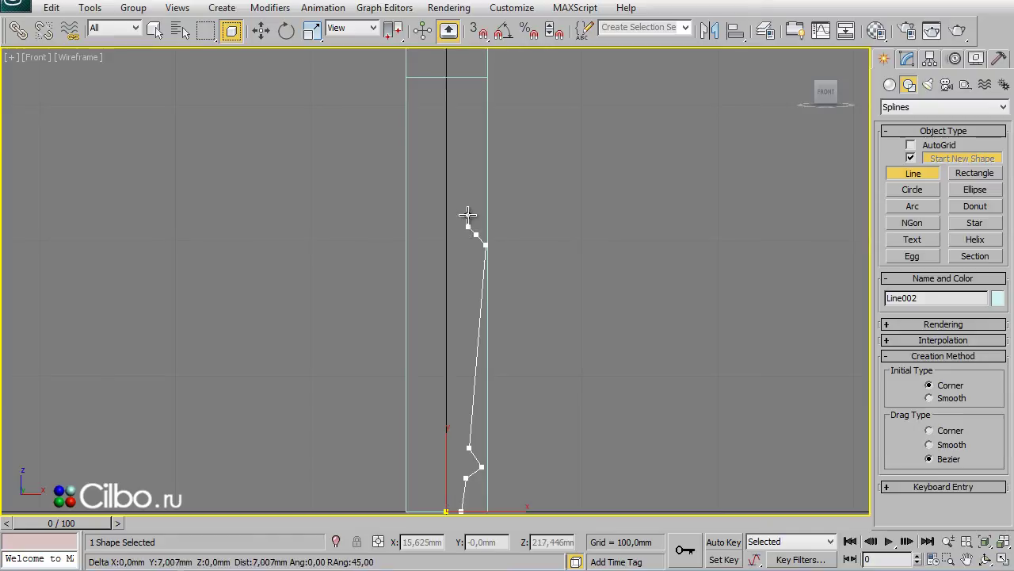
click(468, 198)
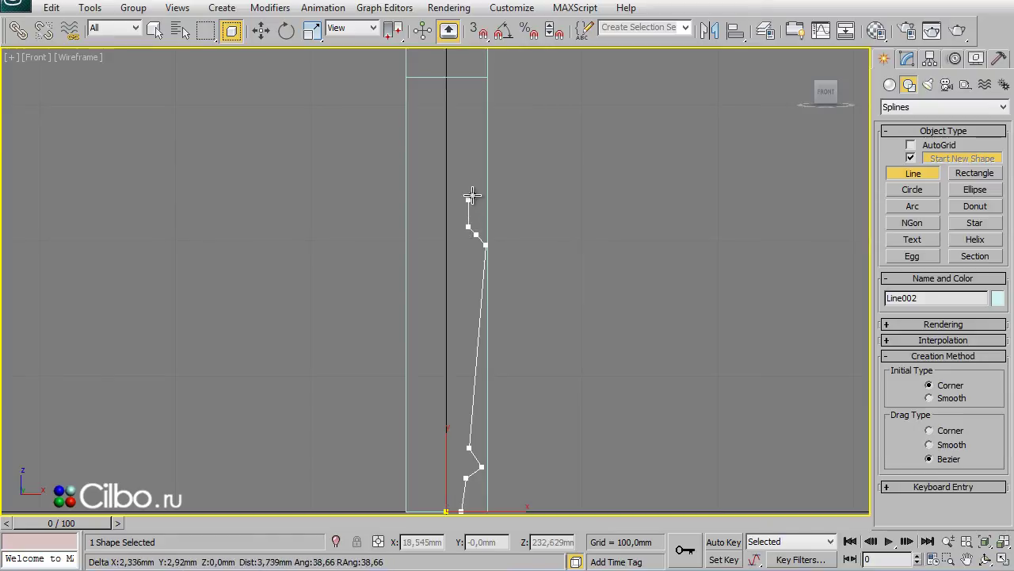
click(486, 180)
click(488, 147)
click(477, 134)
click(467, 126)
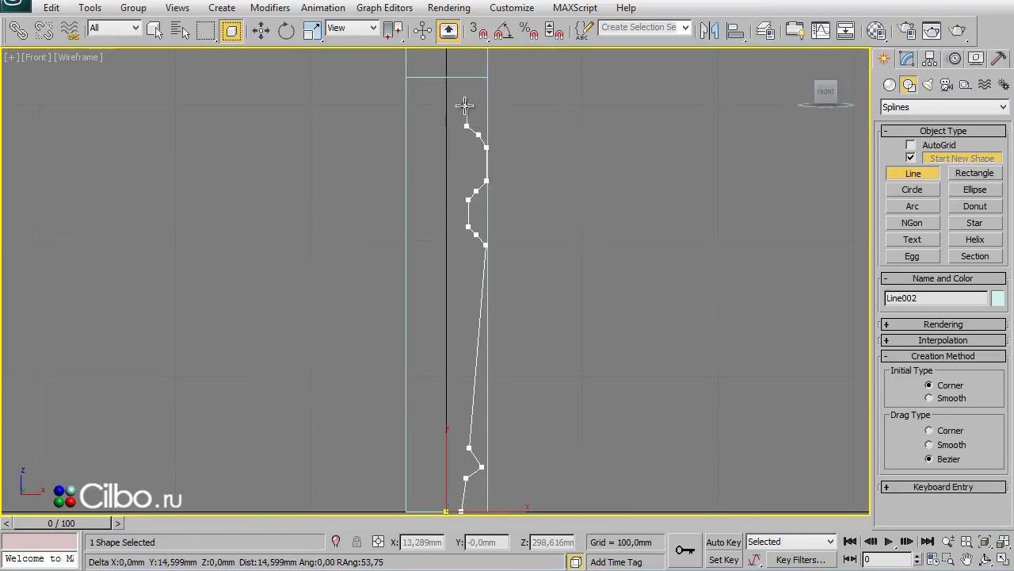
click(467, 103)
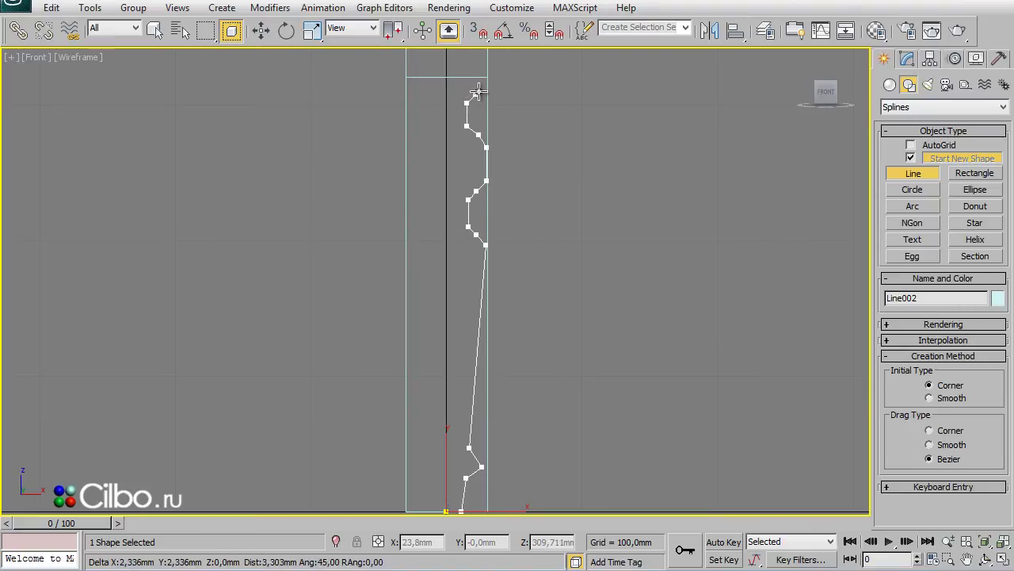
click(486, 83)
right_click(486, 82)
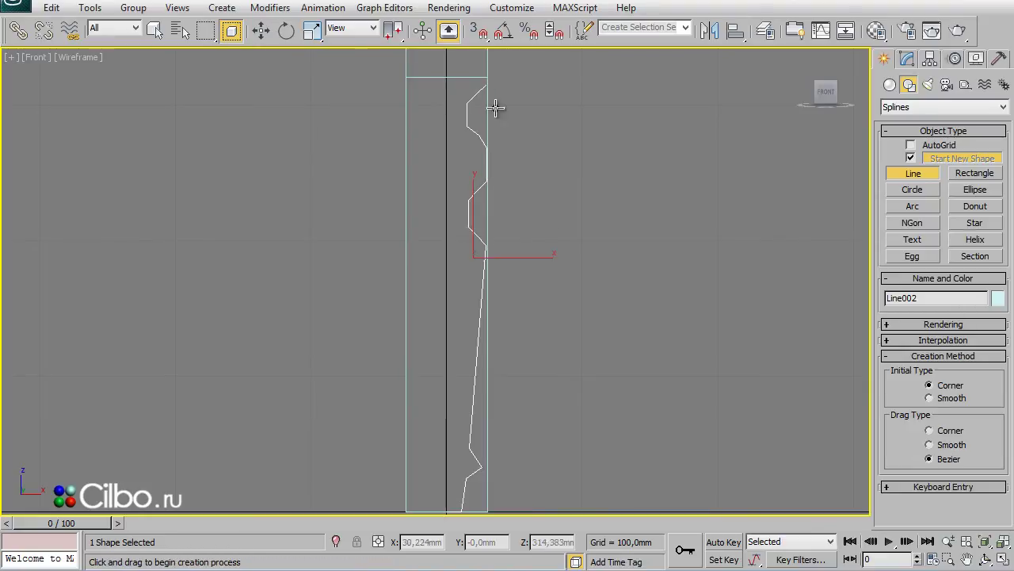
middle_drag(589, 288, 591, 293)
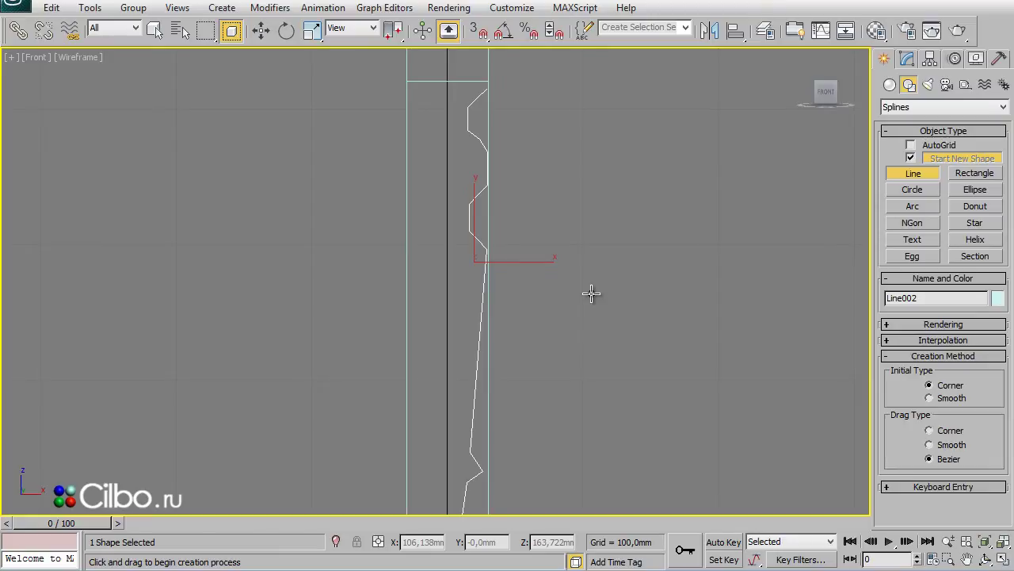
scroll(591, 297, down, 1)
Step: Switch Line002 to vertex editing and frame the profile in the Front view
right_click(490, 265)
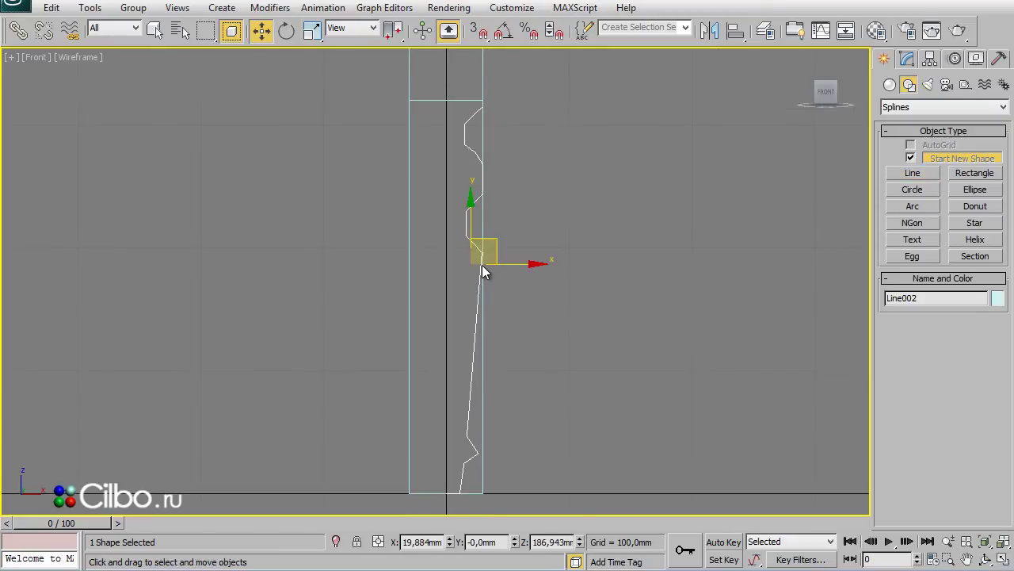
right_click(476, 264)
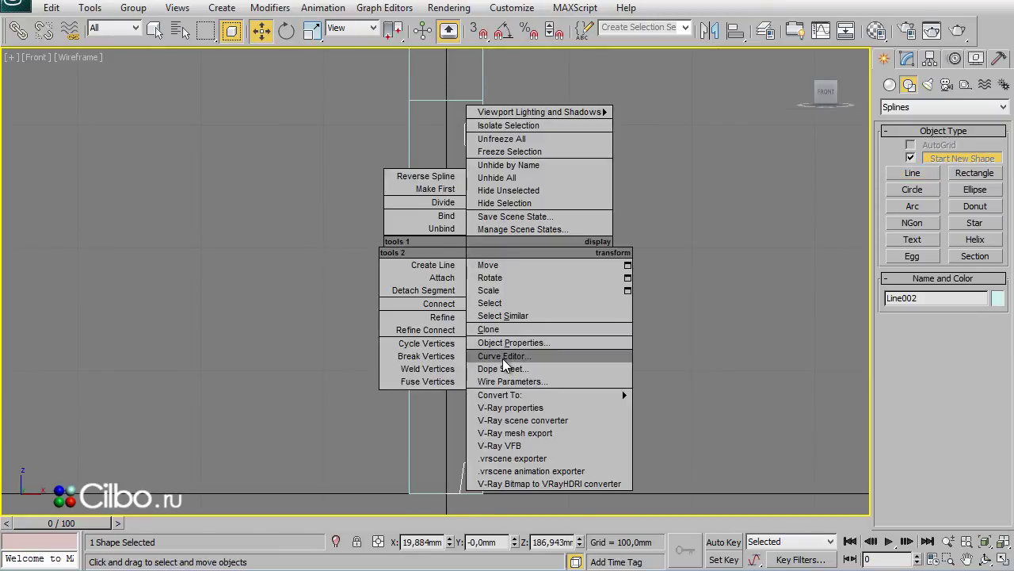
mouse_move(499, 395)
click(690, 394)
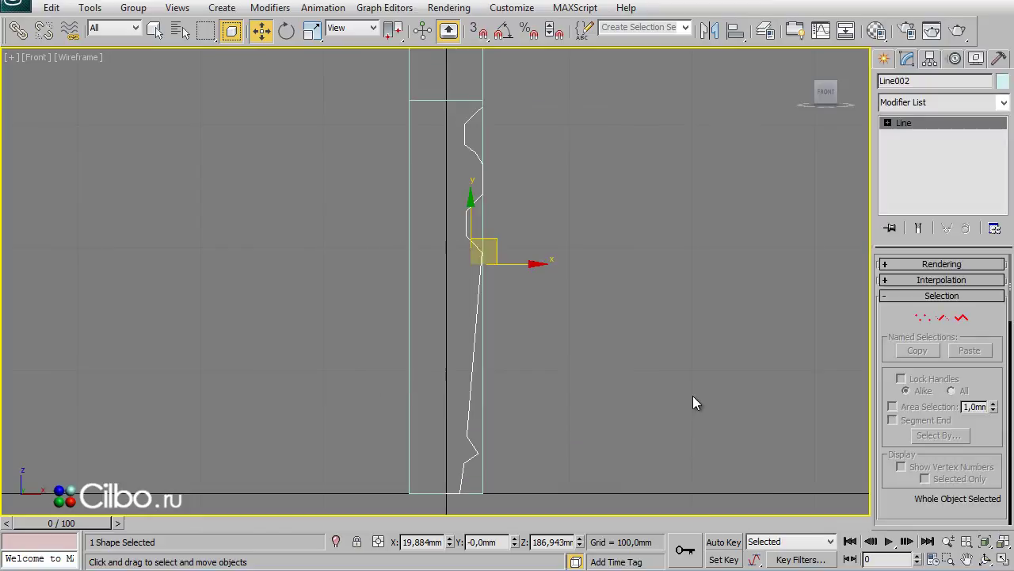
key(1)
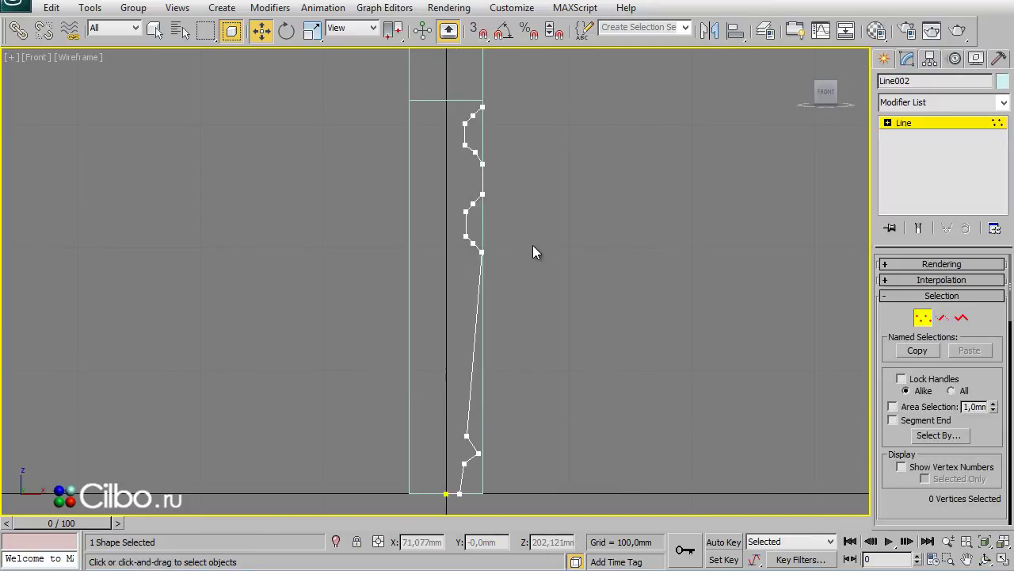
middle_drag(566, 254, 557, 351)
scroll(558, 349, up, 2)
scroll(558, 355, up, 2)
middle_drag(669, 242, 530, 296)
Step: Make the upper slanted-edge vertex Bezier and adjust neighbouring vertices to curve it
drag(404, 208, 428, 228)
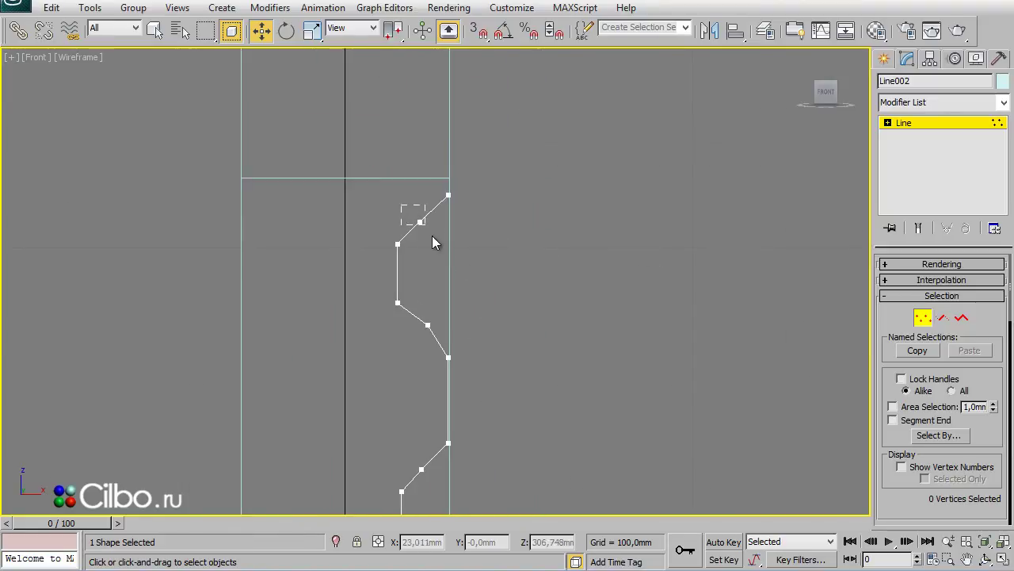
right_click(414, 218)
click(386, 109)
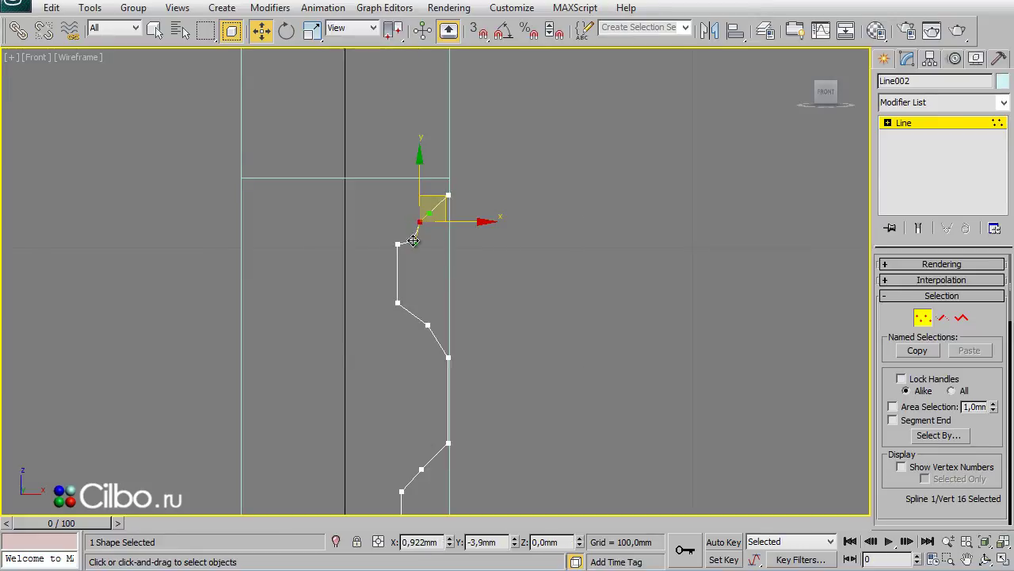
drag(414, 241, 415, 239)
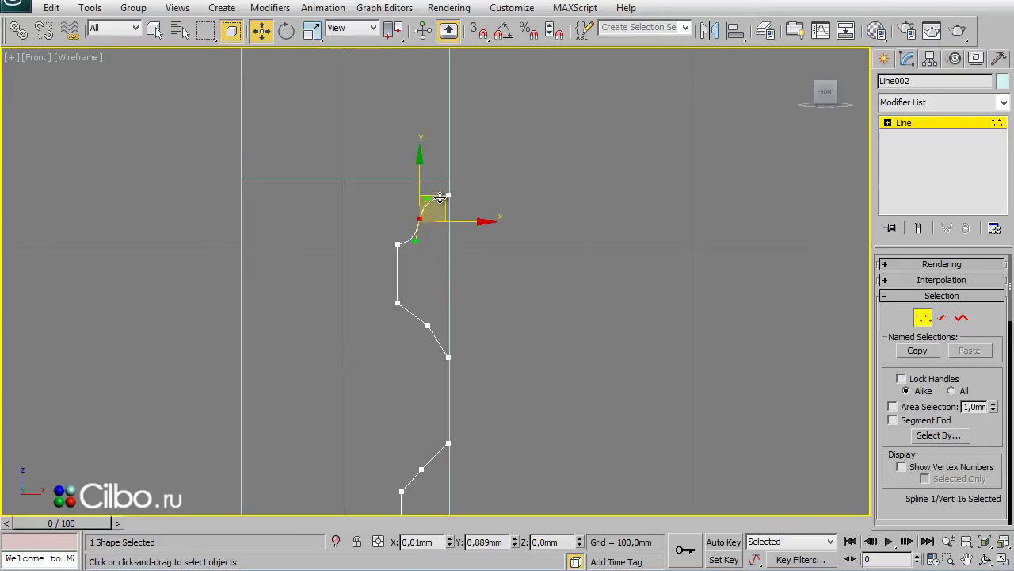
click(447, 195)
drag(449, 141, 449, 127)
click(418, 217)
drag(417, 218, 419, 205)
click(398, 243)
Step: Convert the next corner vertex down to Bezier Corner and shape its curve
click(427, 325)
right_click(427, 321)
click(390, 198)
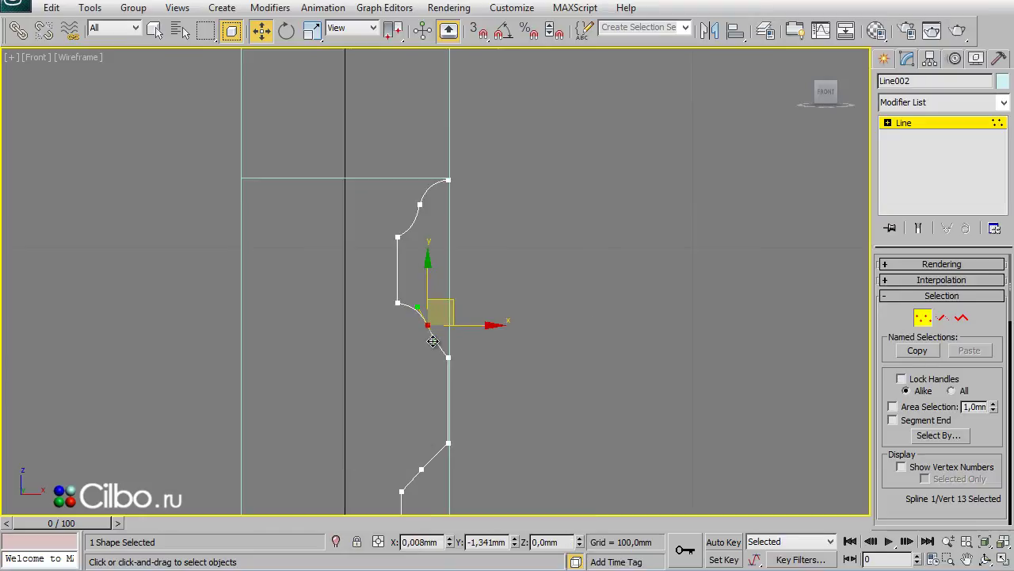
drag(428, 355, 435, 355)
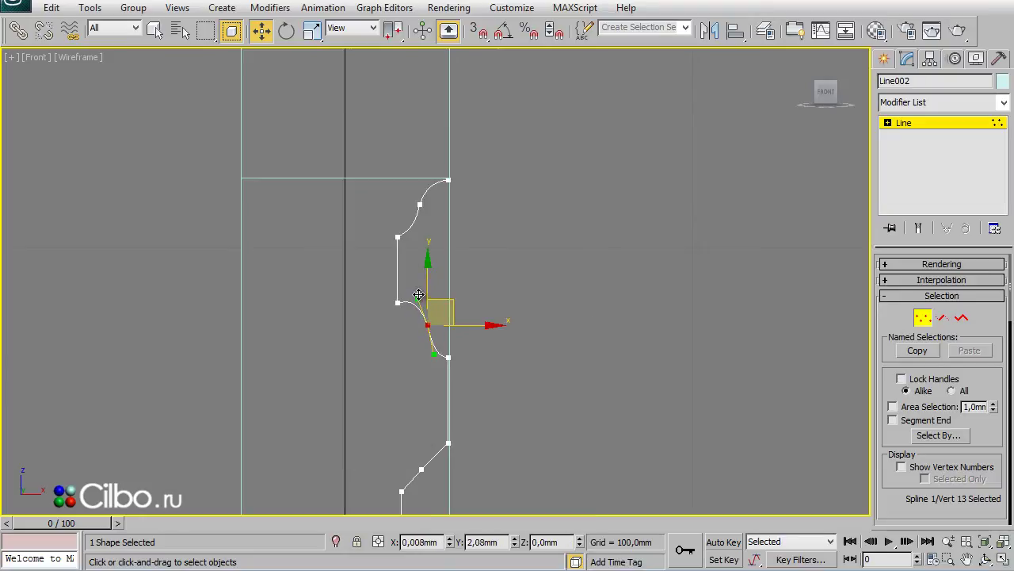
drag(469, 325, 465, 325)
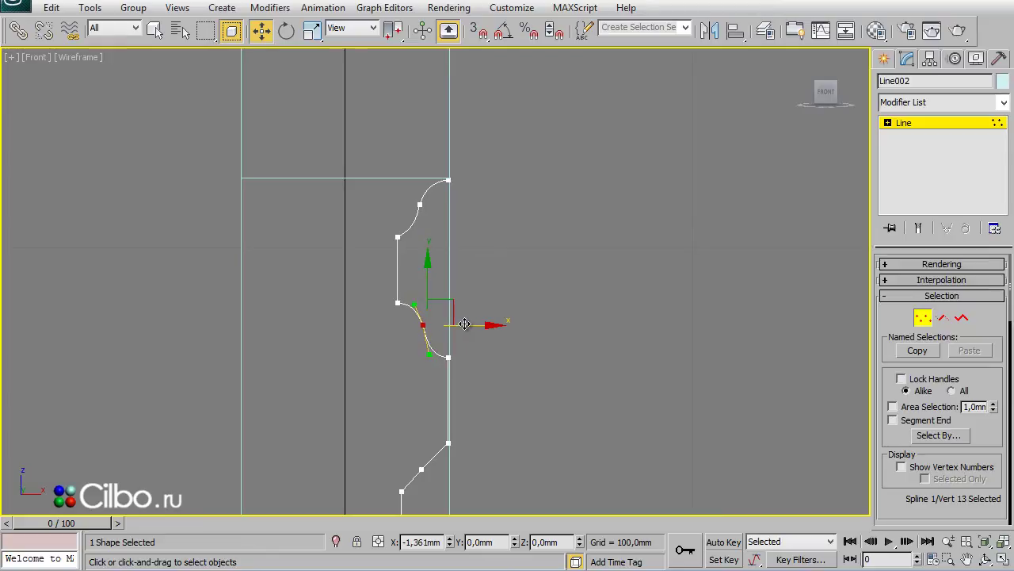
click(448, 357)
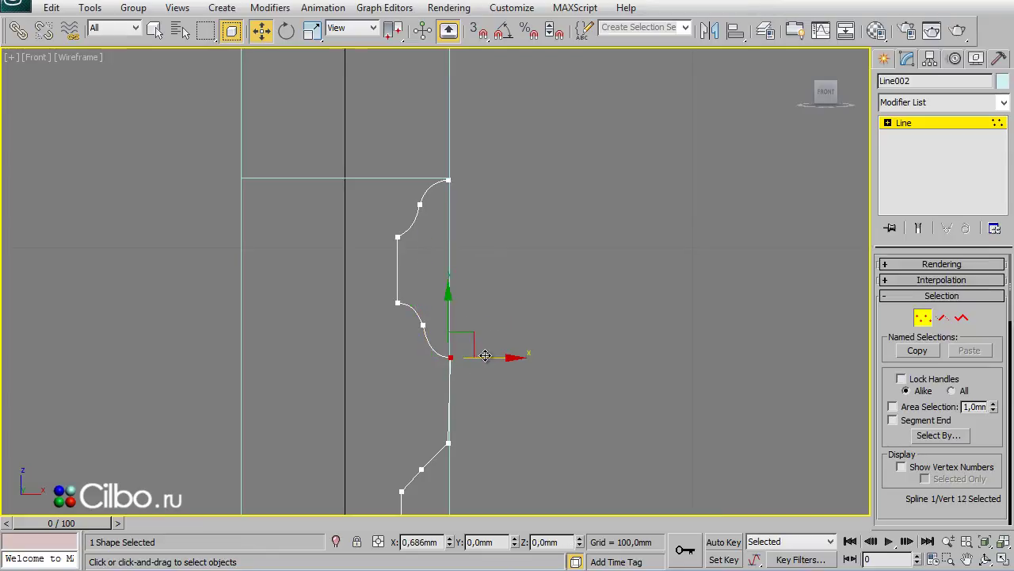
click(449, 443)
Step: Round the lower notch by making both its corner vertices Bezier Corner and pulling handles
middle_drag(486, 442, 414, 283)
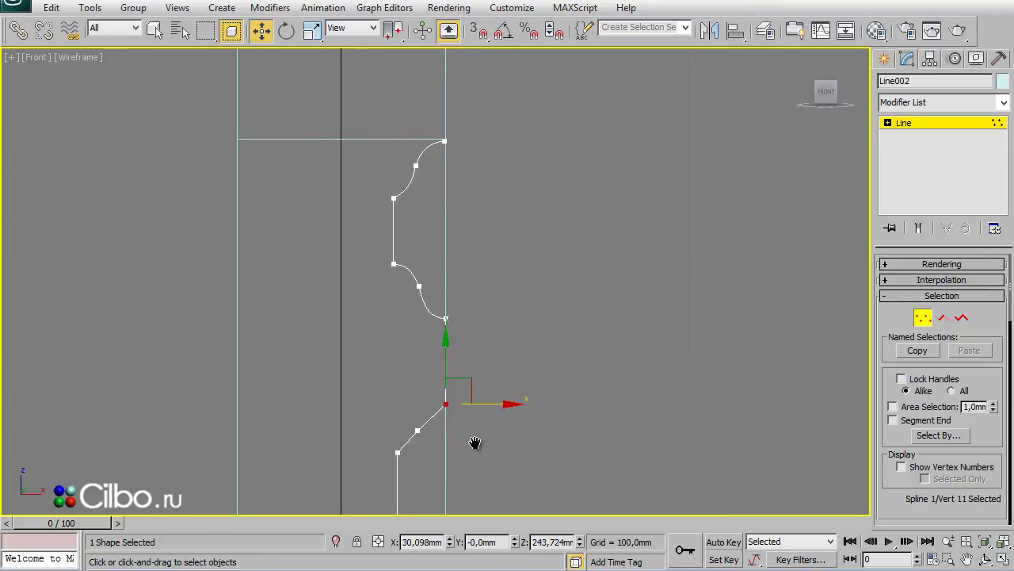
click(420, 290)
right_click(418, 280)
click(395, 161)
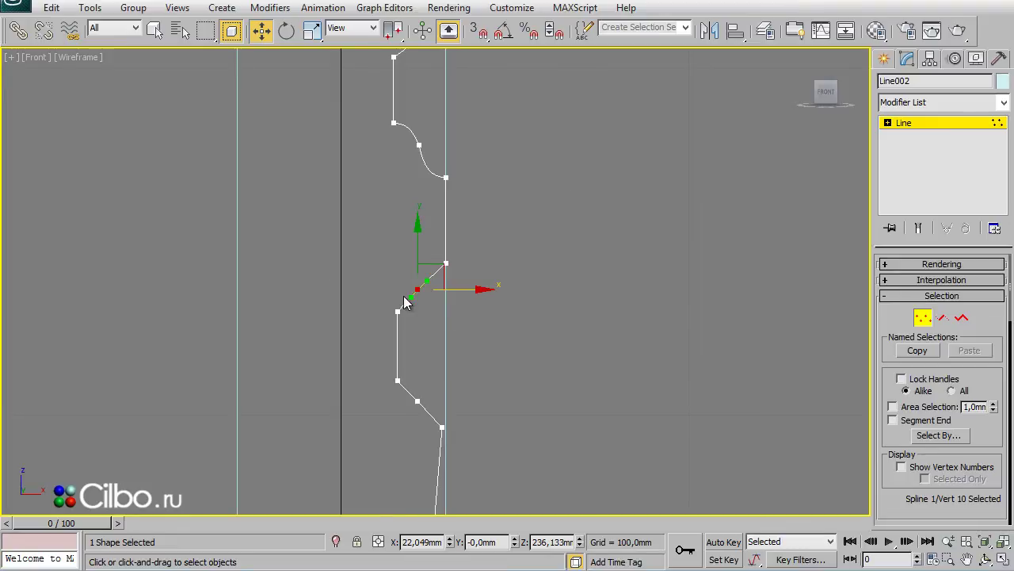
mouse_move(409, 300)
mouse_down()
mouse_move(419, 309)
mouse_move(428, 263)
mouse_move(449, 285)
mouse_move(413, 311)
mouse_up()
click(417, 400)
right_click(410, 396)
click(373, 276)
drag(409, 395, 422, 424)
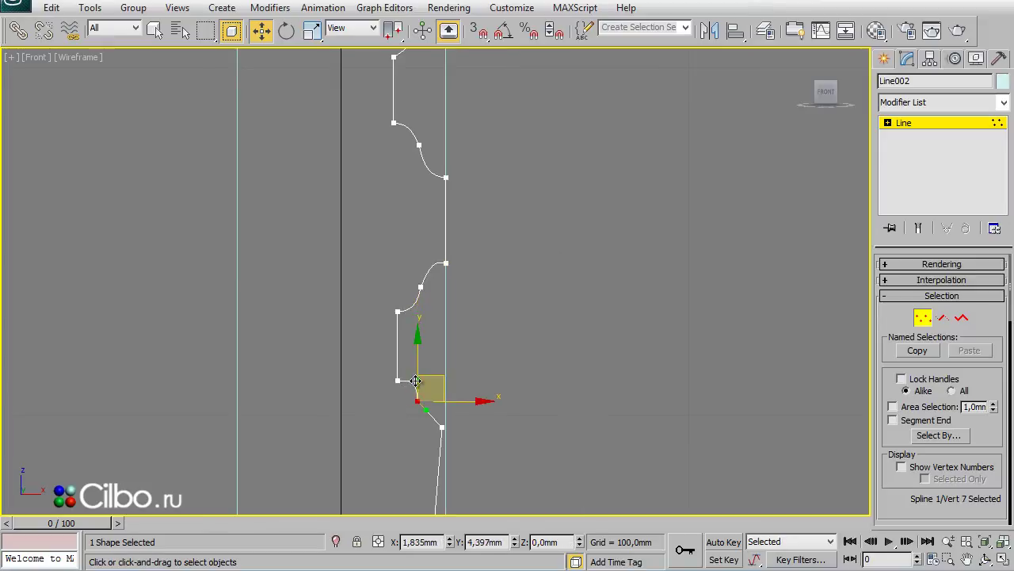
Step: Smooth the bottom bulb vertex into a curve and exit vertex editing
mouse_move(421, 424)
middle_down()
mouse_move(515, 412)
mouse_move(516, 321)
mouse_move(507, 412)
mouse_move(544, 233)
mouse_move(566, 324)
middle_up()
mouse_move(526, 335)
mouse_down()
mouse_move(482, 381)
mouse_move(495, 375)
mouse_move(513, 317)
mouse_up()
right_click(493, 348)
click(481, 262)
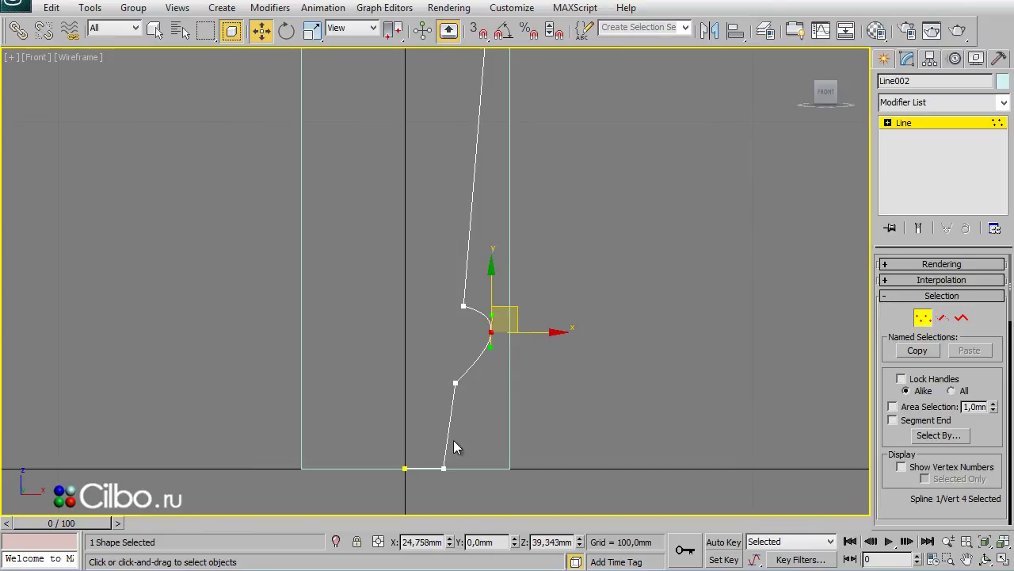
scroll(529, 418, down, 4)
middle_drag(600, 452, 560, 356)
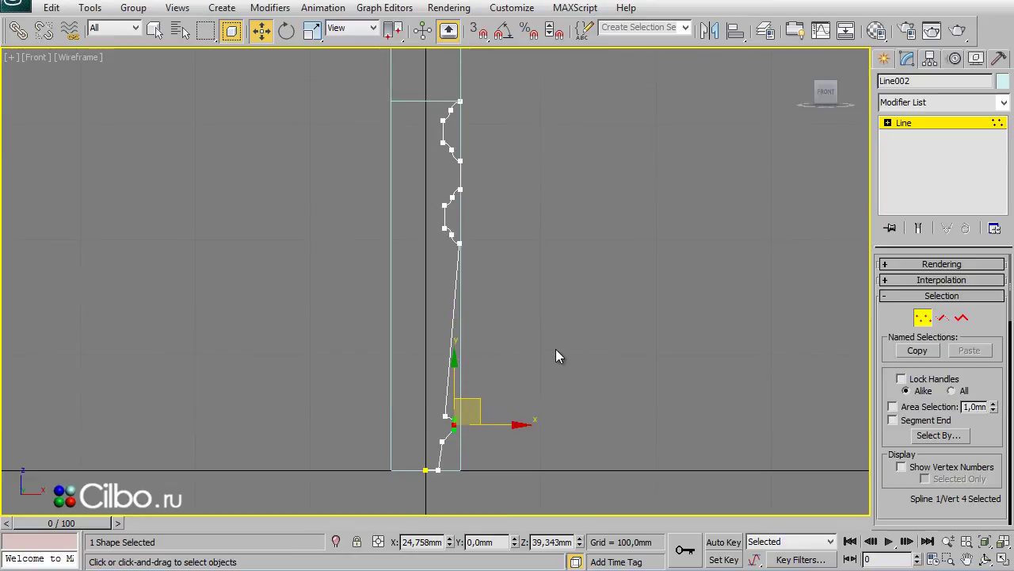
click(556, 348)
click(961, 317)
Step: Apply a Lathe modifier to Line002 with its axis aligned to Min
click(885, 60)
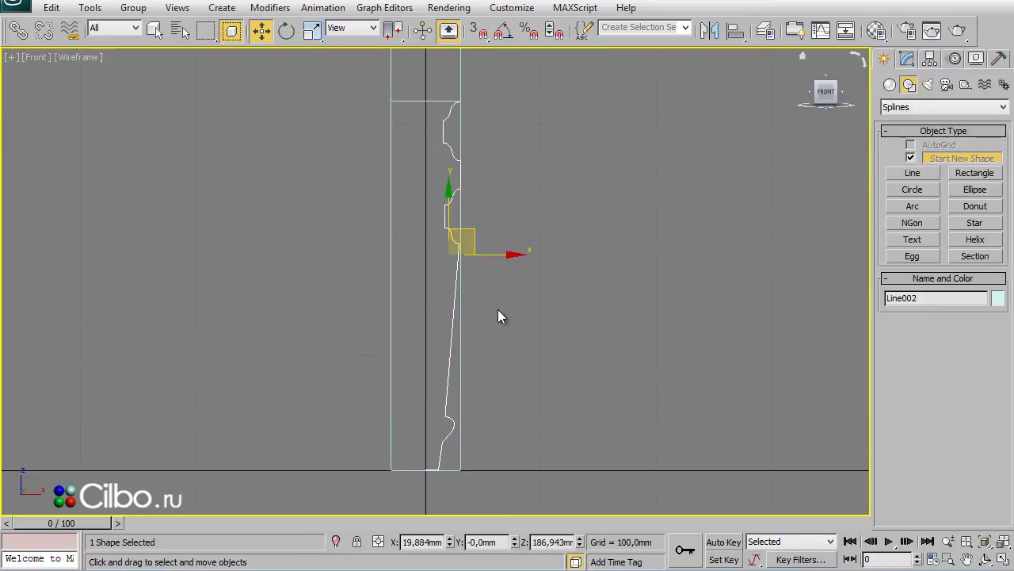
click(908, 60)
click(911, 102)
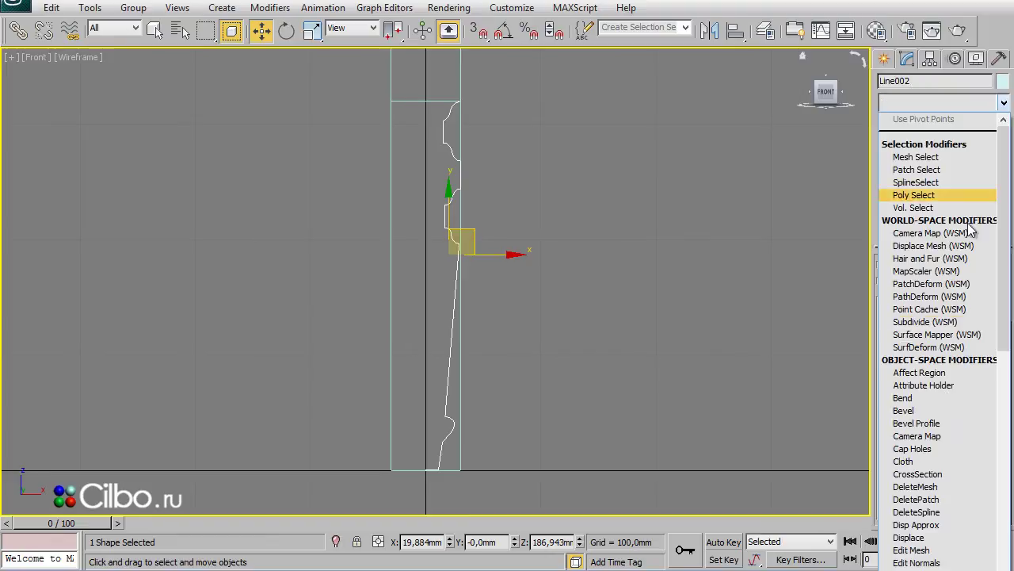
scroll(907, 301, down, 5)
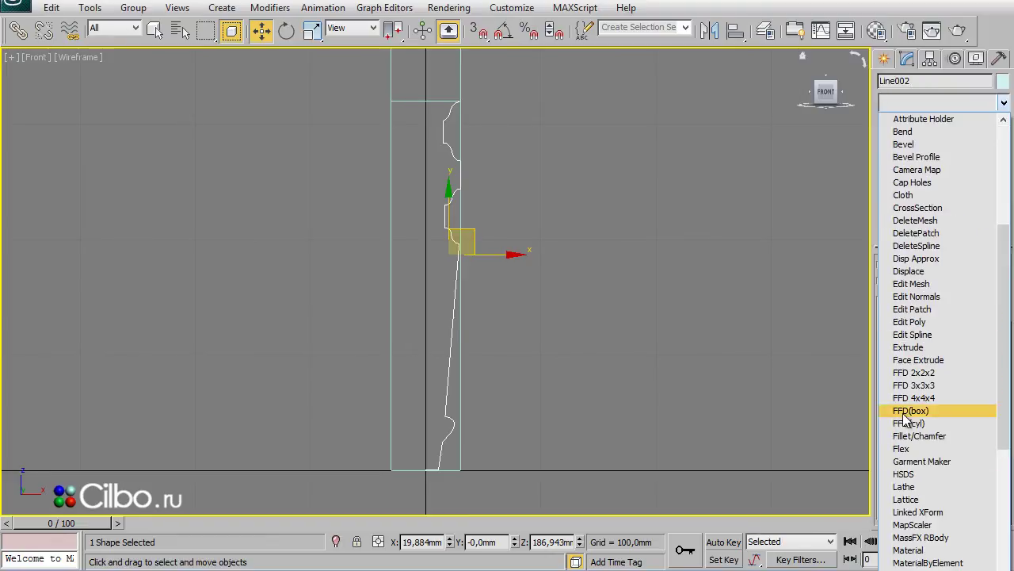
click(904, 486)
click(981, 463)
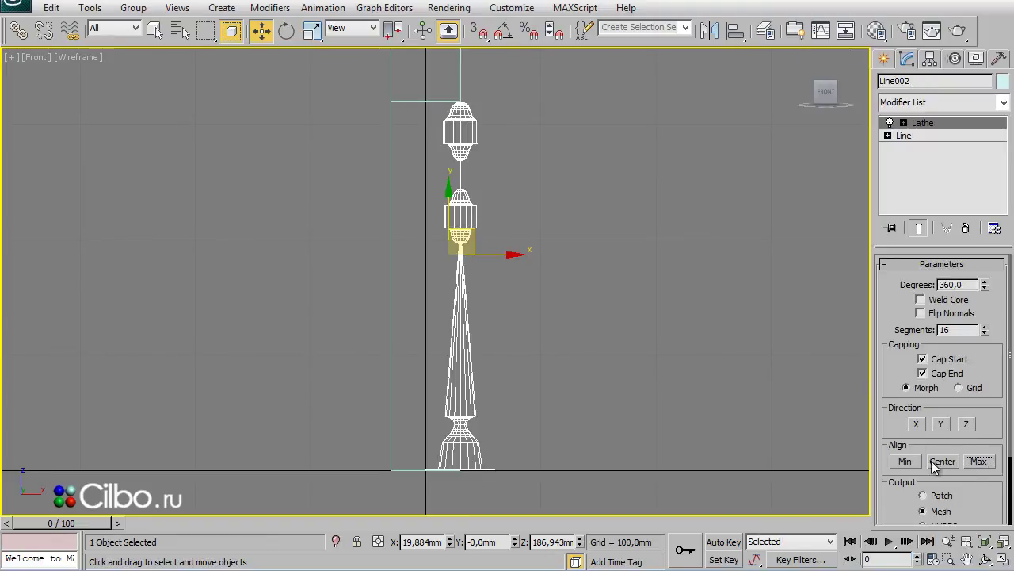
click(906, 461)
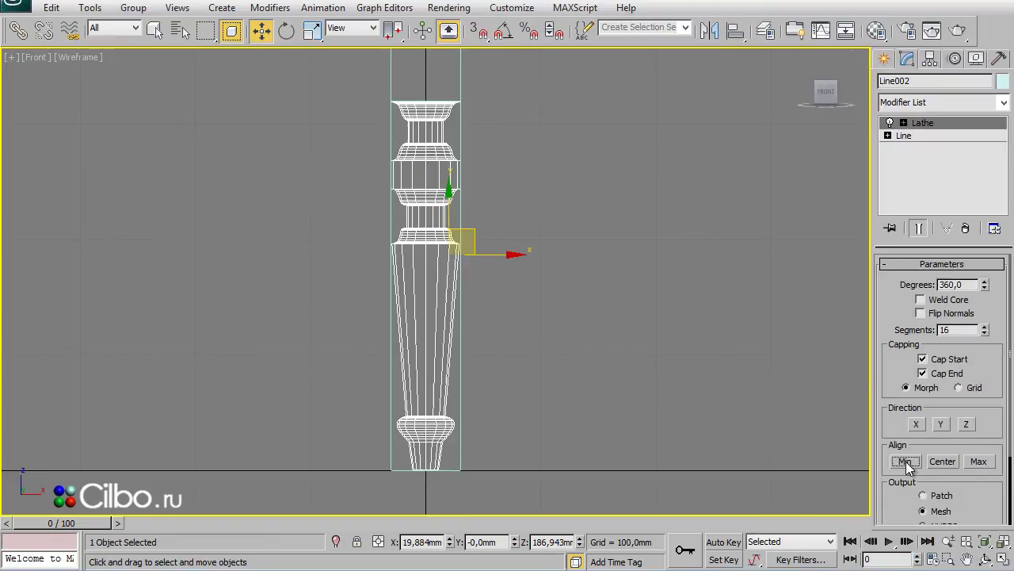
Step: With Show End Result on, pull Line002's bottom vertices inward and reshape the bottom bulb
click(902, 137)
click(916, 149)
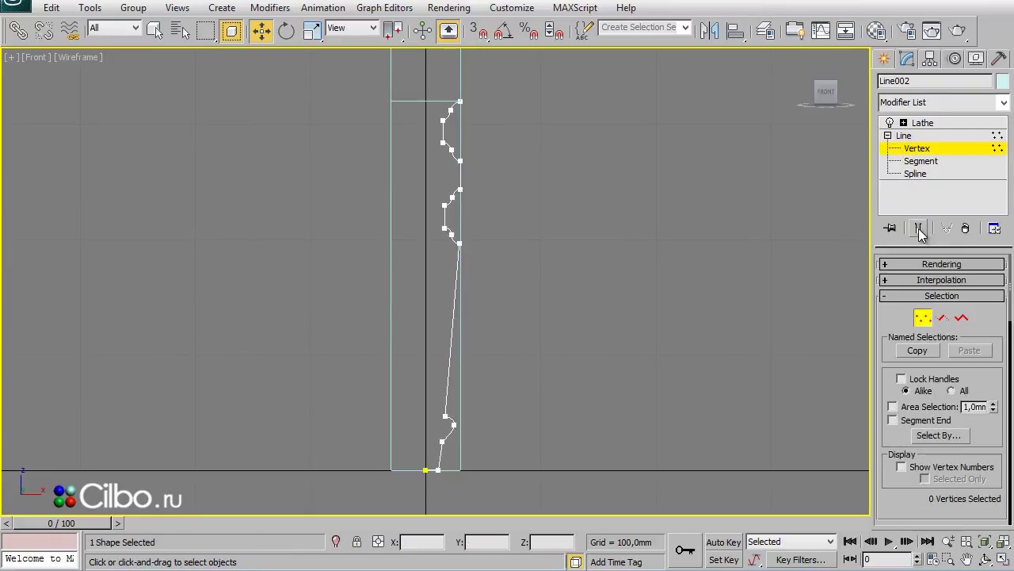
click(920, 228)
drag(480, 403, 435, 482)
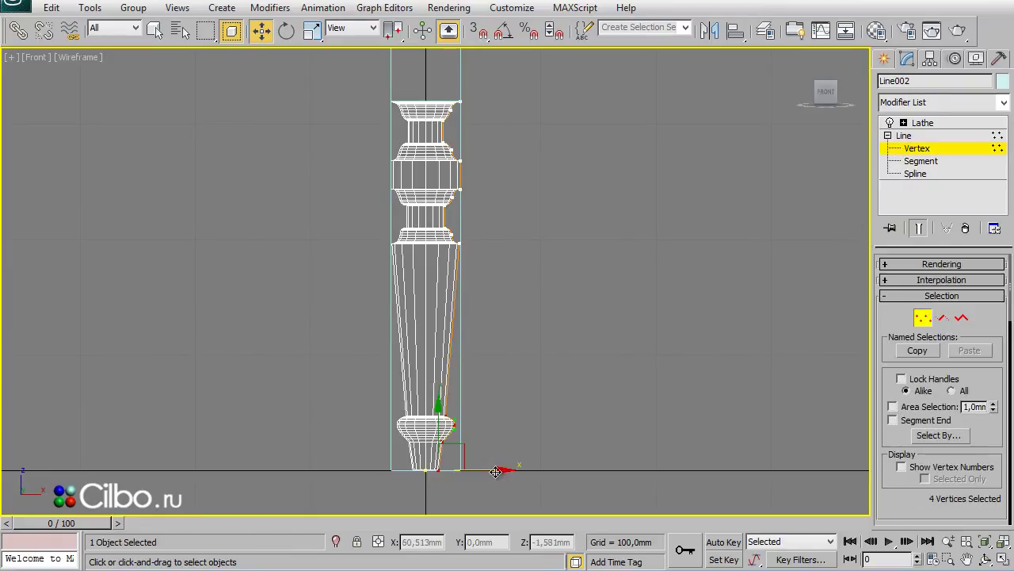
drag(495, 471, 482, 473)
click(447, 425)
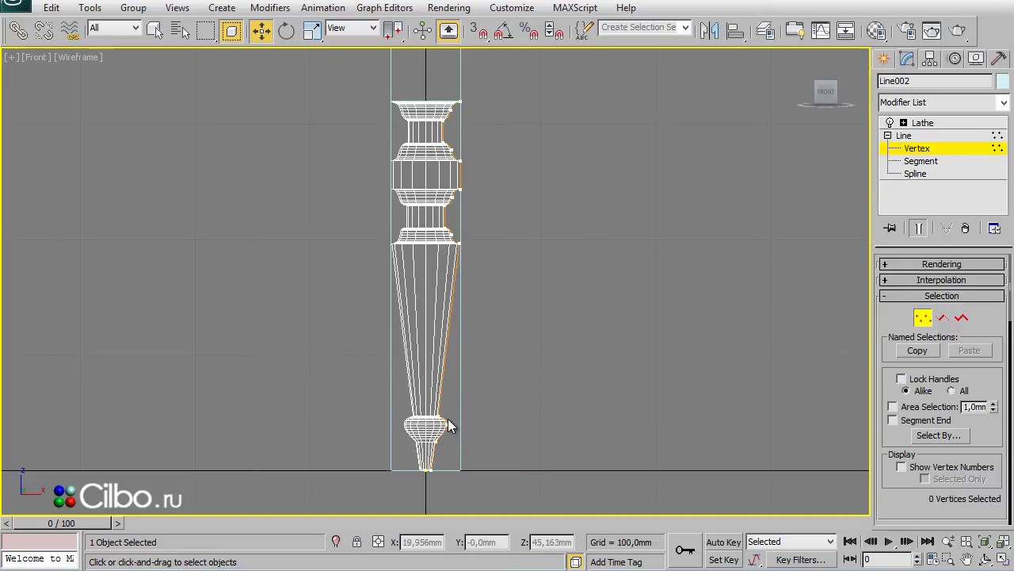
click(448, 426)
drag(466, 405, 468, 399)
Step: Move the lower bulb's vertices inward to slim that part of the leg profile
scroll(494, 204, up, 5)
key(Return)
middle_drag(593, 269, 537, 401)
mouse_move(433, 294)
mouse_down()
mouse_move(410, 321)
mouse_move(481, 314)
mouse_up()
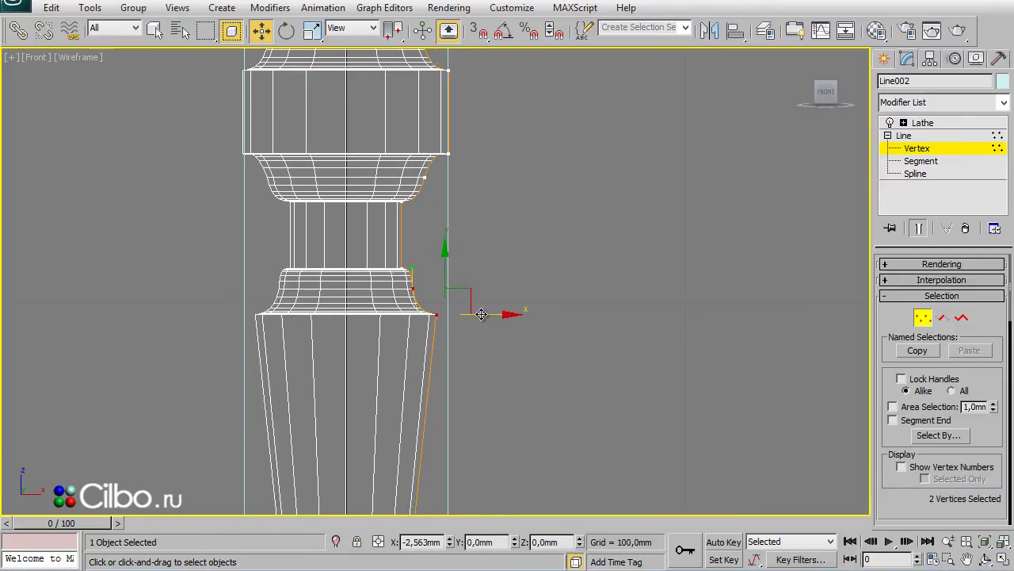
scroll(512, 380, down, 3)
scroll(520, 373, down, 3)
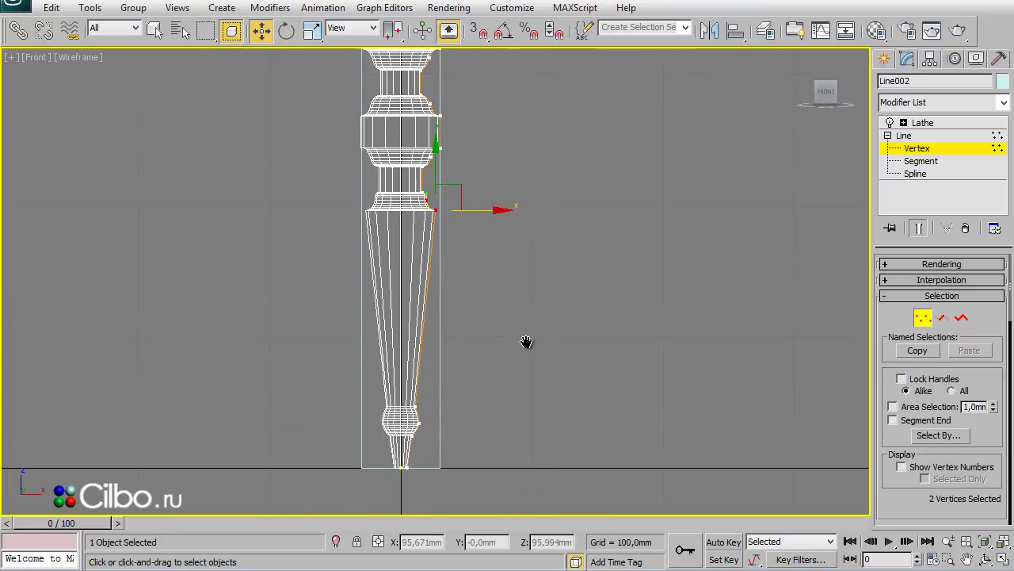
scroll(443, 357, up, 3)
scroll(547, 315, up, 2)
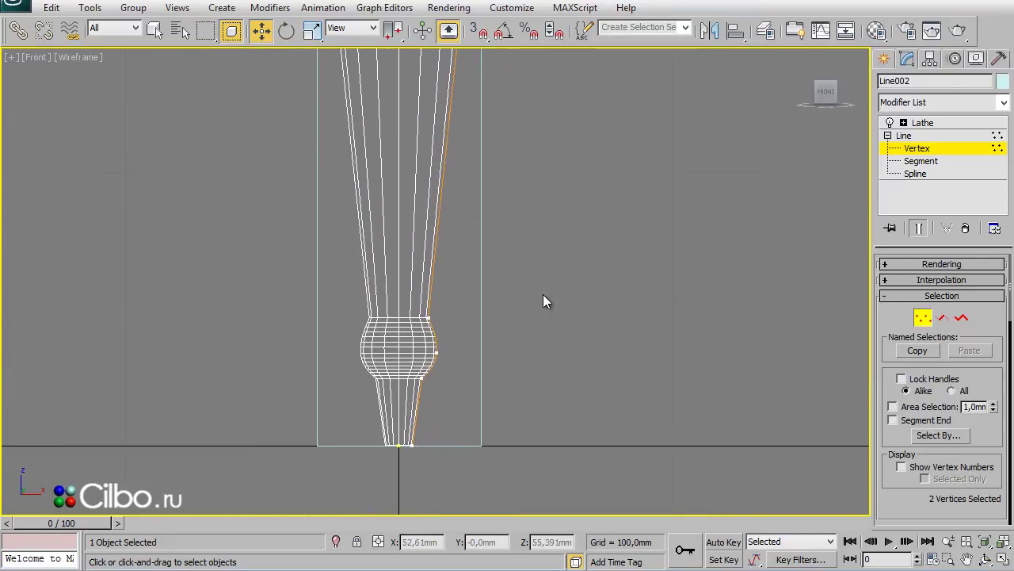
drag(423, 336, 460, 315)
Step: Refine the lowest profile vertices, then restore the four-viewport layout
click(424, 379)
drag(455, 381, 446, 381)
click(410, 446)
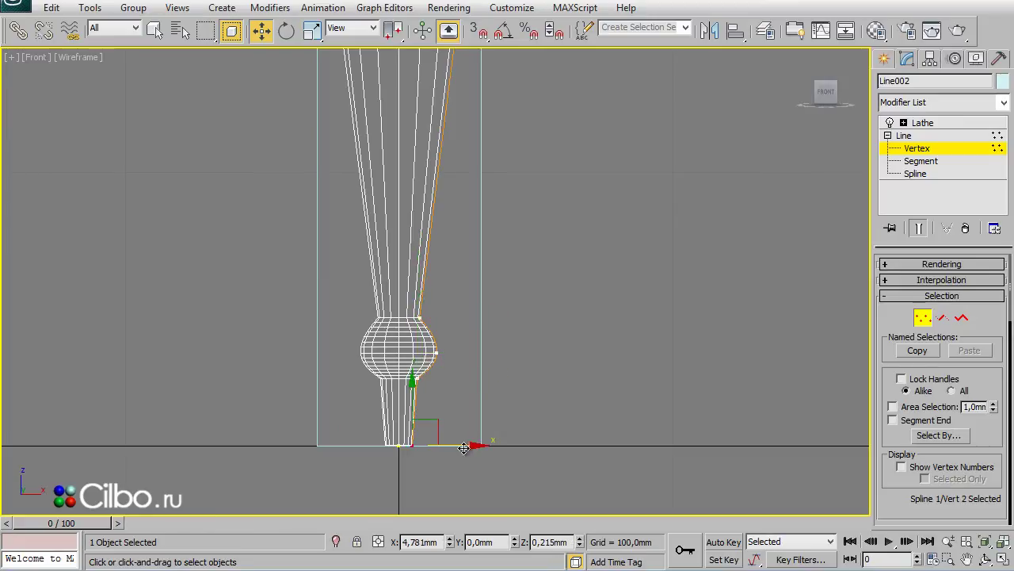
scroll(559, 288, down, 3)
middle_drag(558, 288, 566, 378)
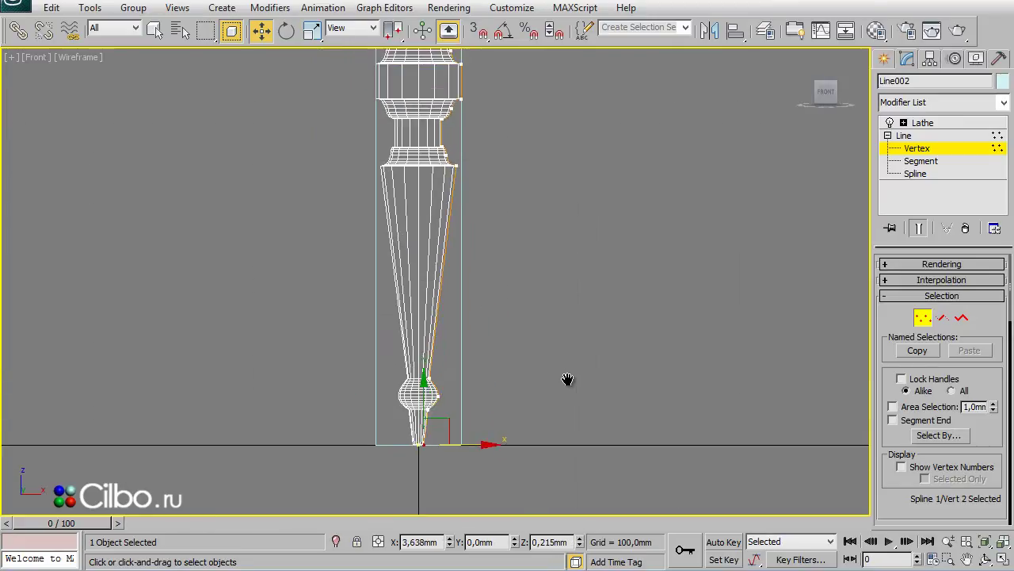
scroll(567, 422, down, 2)
key(alt+w)
Step: Convert the square block atop the leg to an Editable Poly
right_click(693, 404)
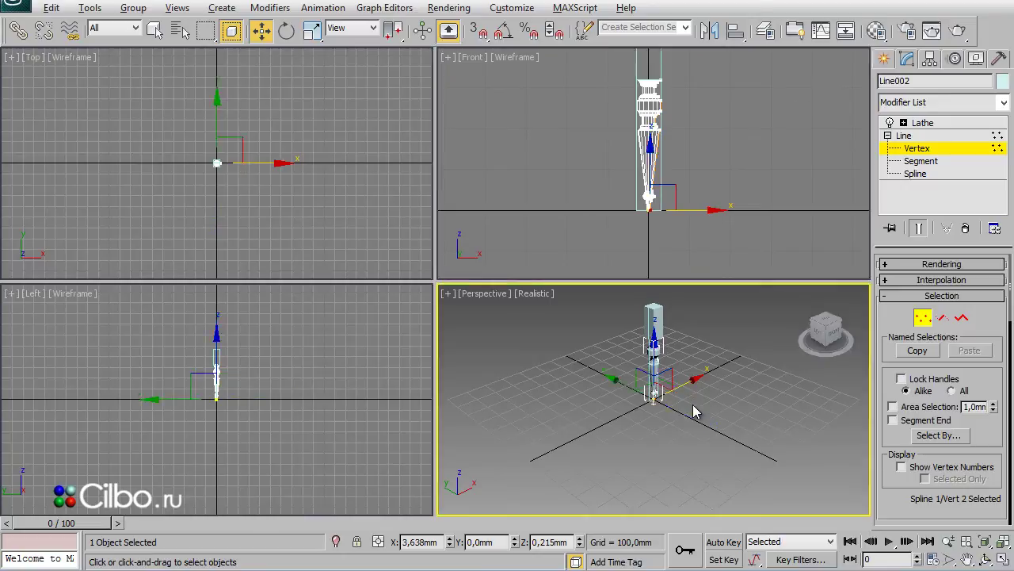
key(alt+w)
scroll(537, 266, up, 3)
mouse_move(529, 265)
alt+middle_down()
mouse_move(571, 382)
mouse_move(533, 412)
mouse_move(405, 395)
alt+middle_up()
scroll(405, 394, up, 3)
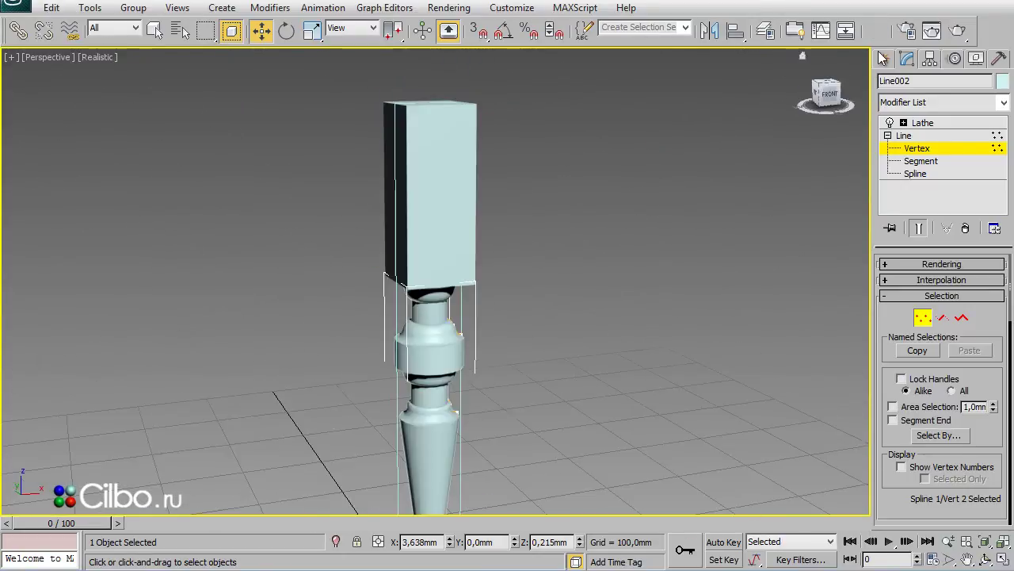
click(884, 58)
click(474, 231)
right_click(440, 201)
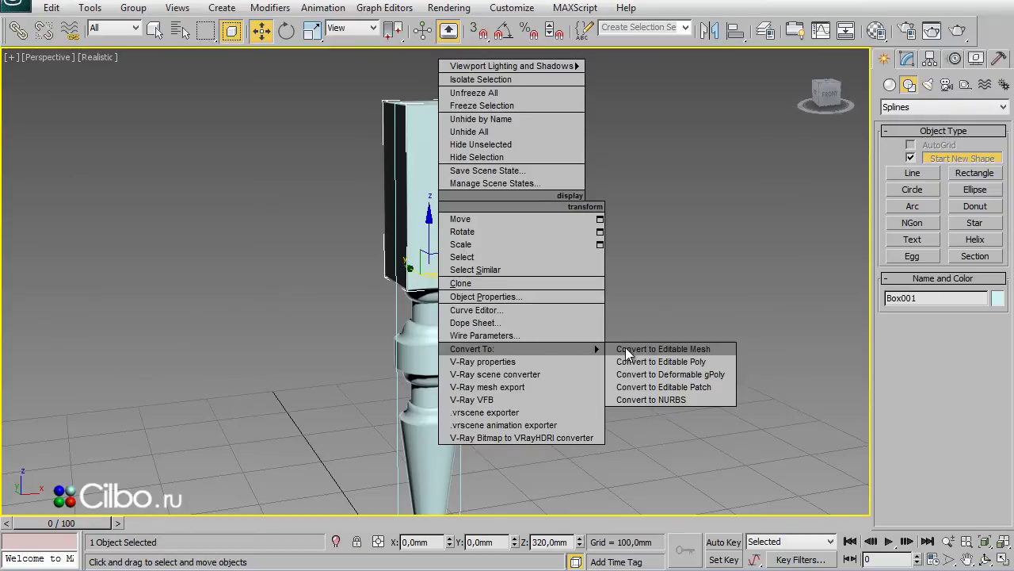
click(670, 362)
Step: Chamfer all twelve edges of the block by about 2,434mm
key(2)
drag(317, 86, 549, 281)
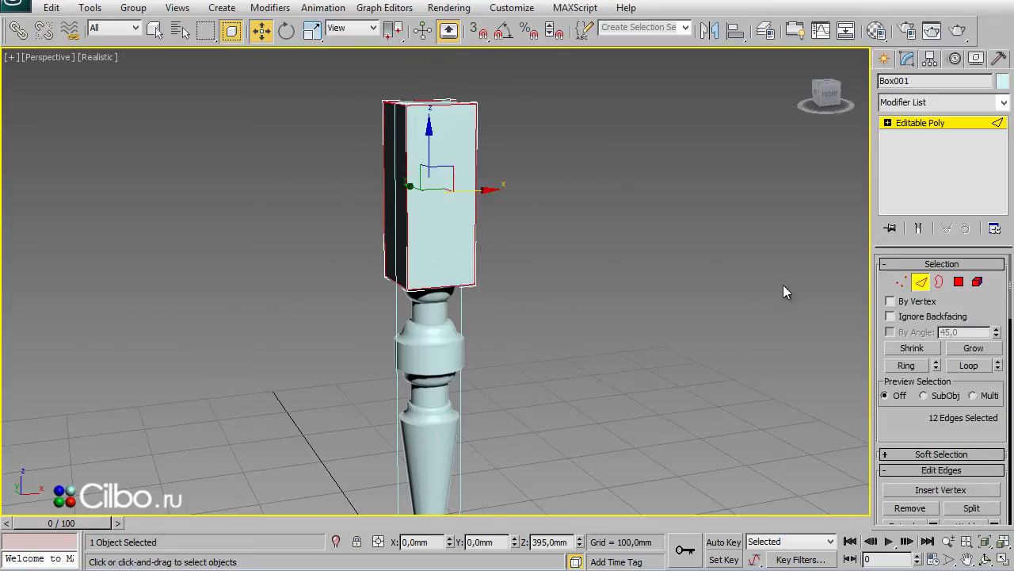
scroll(910, 418, down, 5)
click(932, 284)
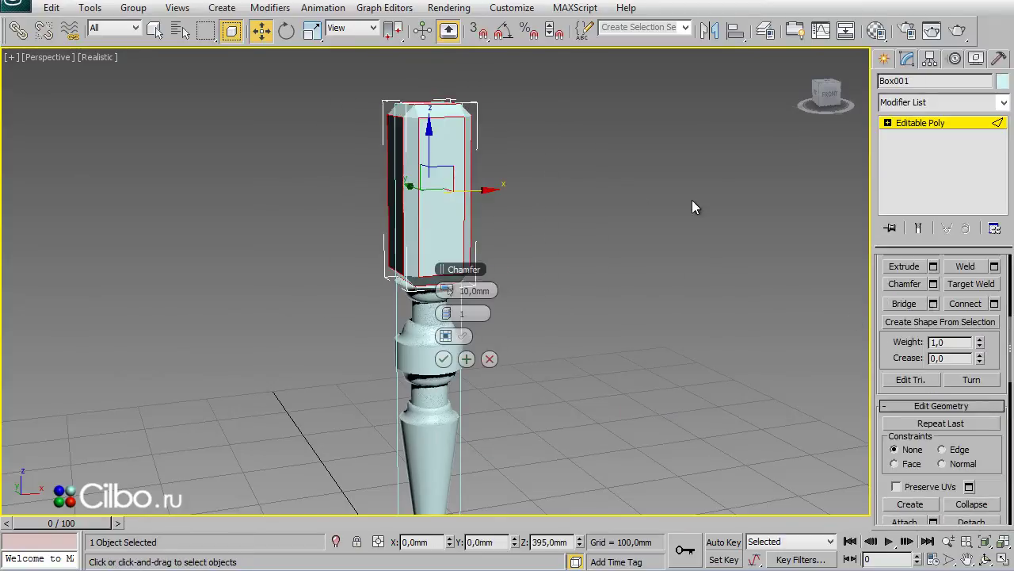
drag(444, 291, 442, 291)
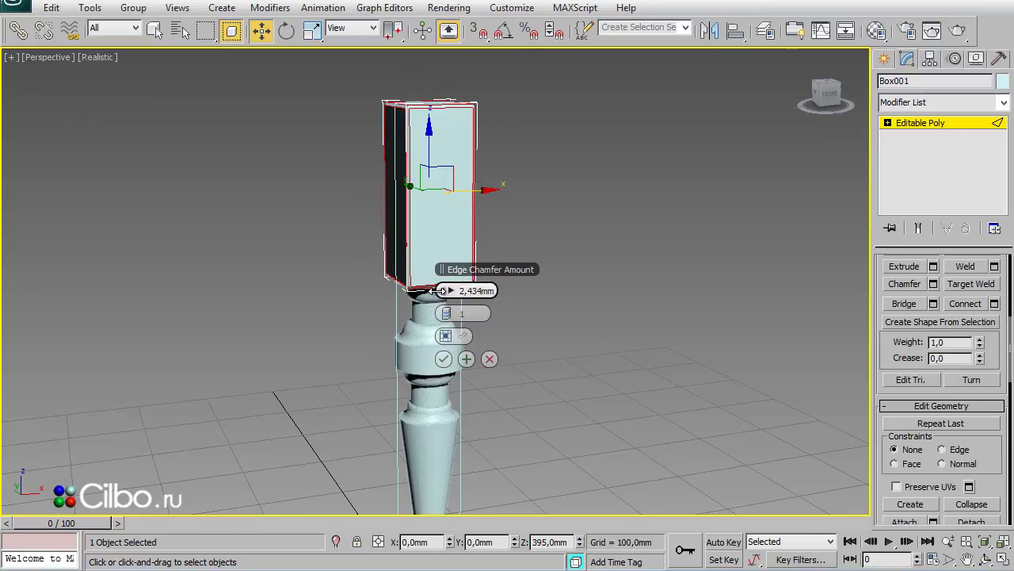
click(443, 358)
alt+middle_drag(588, 276, 516, 319)
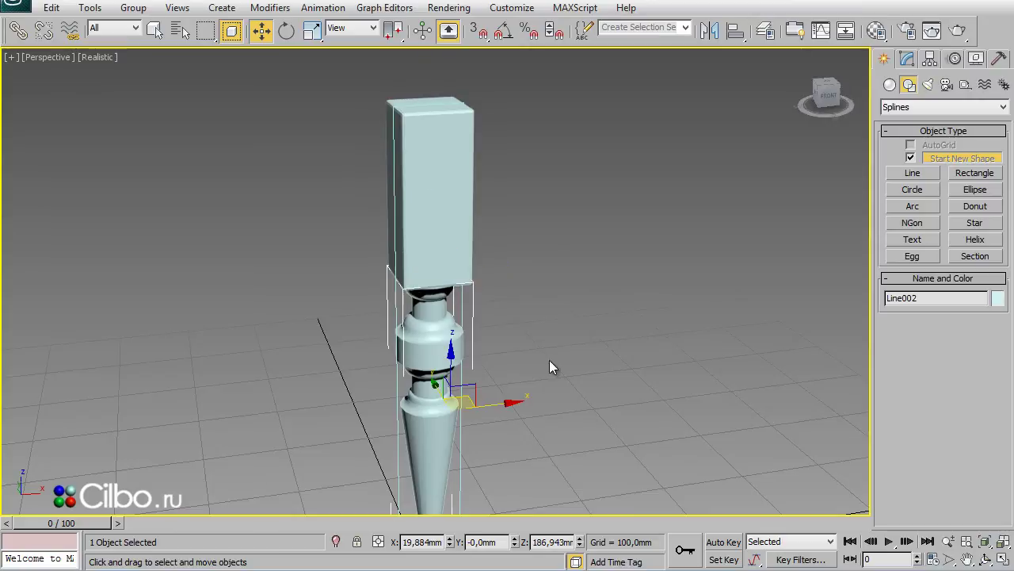
Step: Edit Line002 at Vertex level in a maximized Front view
click(907, 59)
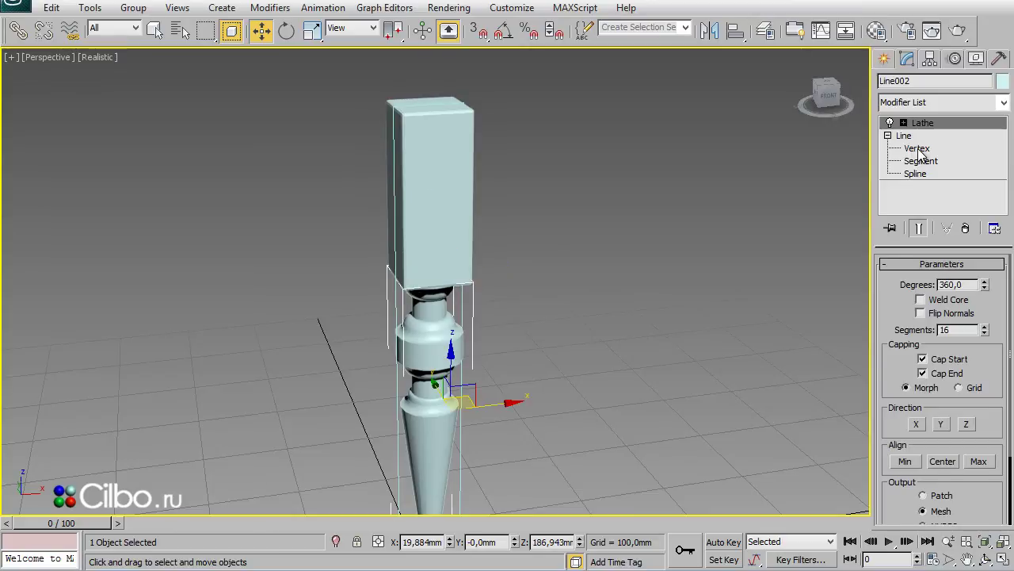
click(916, 148)
key(alt+w)
key(alt+w)
scroll(570, 302, up, 2)
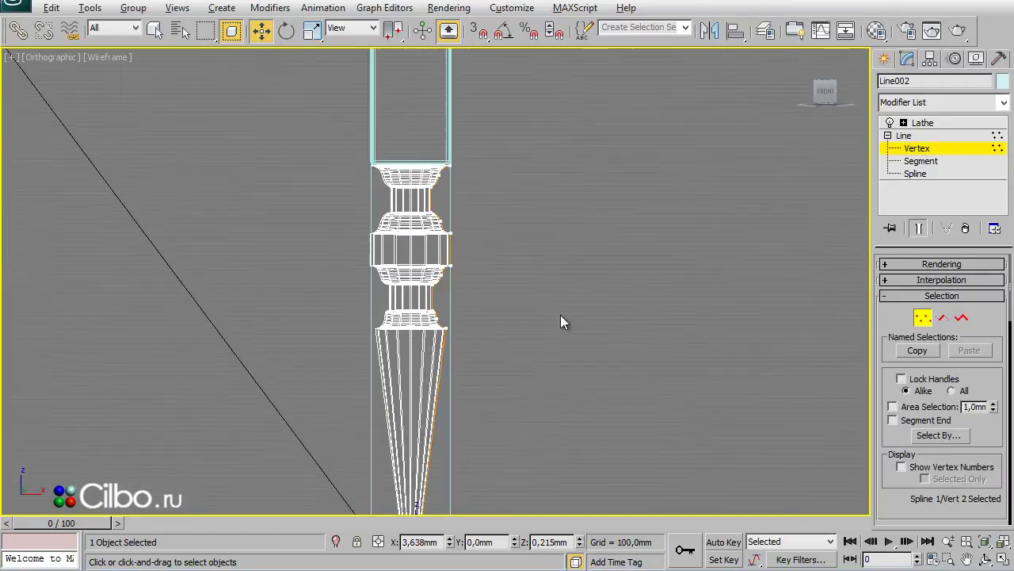
key(f)
scroll(520, 354, up, 3)
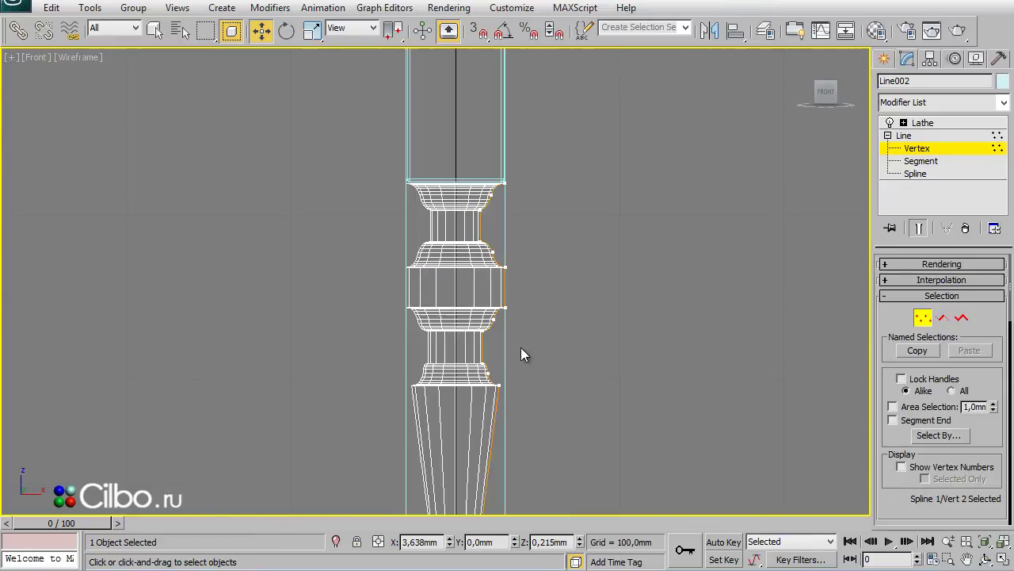
drag(889, 491, 888, 296)
scroll(927, 317, down, 3)
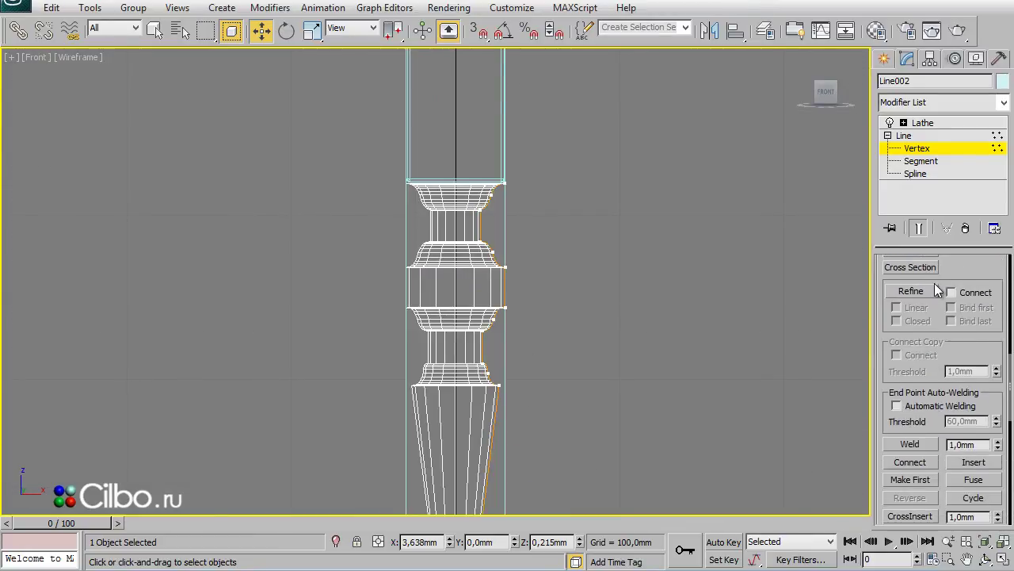
scroll(920, 435, down, 3)
Step: Fillet the upper and lower ring corner vertices of the leg profile
click(912, 460)
drag(511, 305, 516, 300)
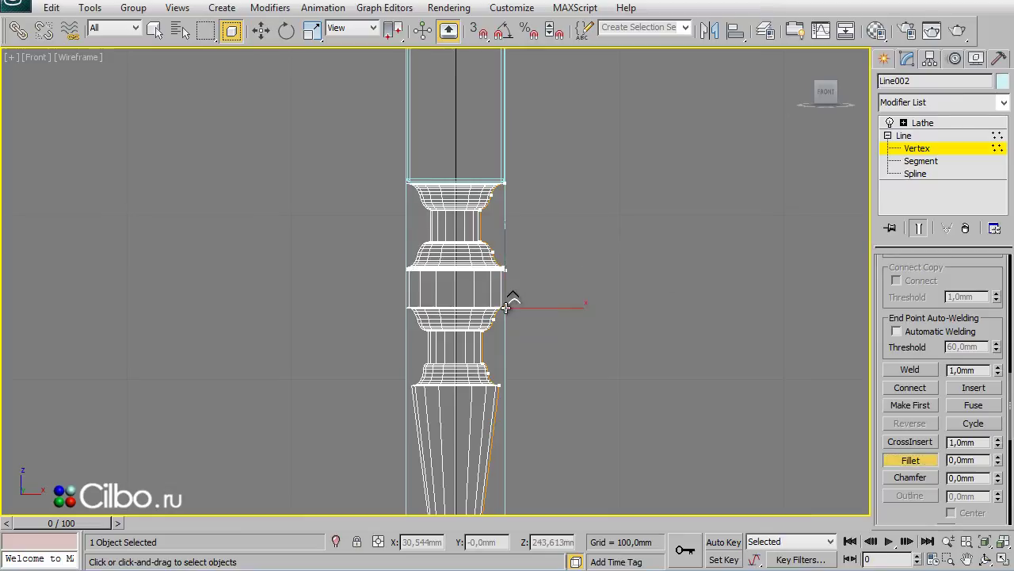
drag(499, 385, 501, 381)
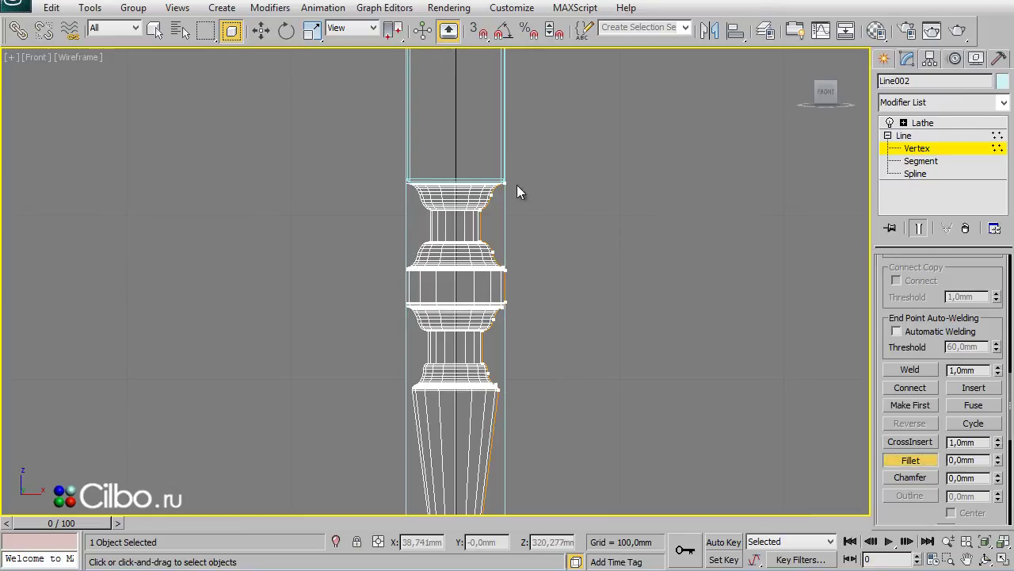
middle_drag(569, 378, 558, 266)
scroll(573, 339, down, 3)
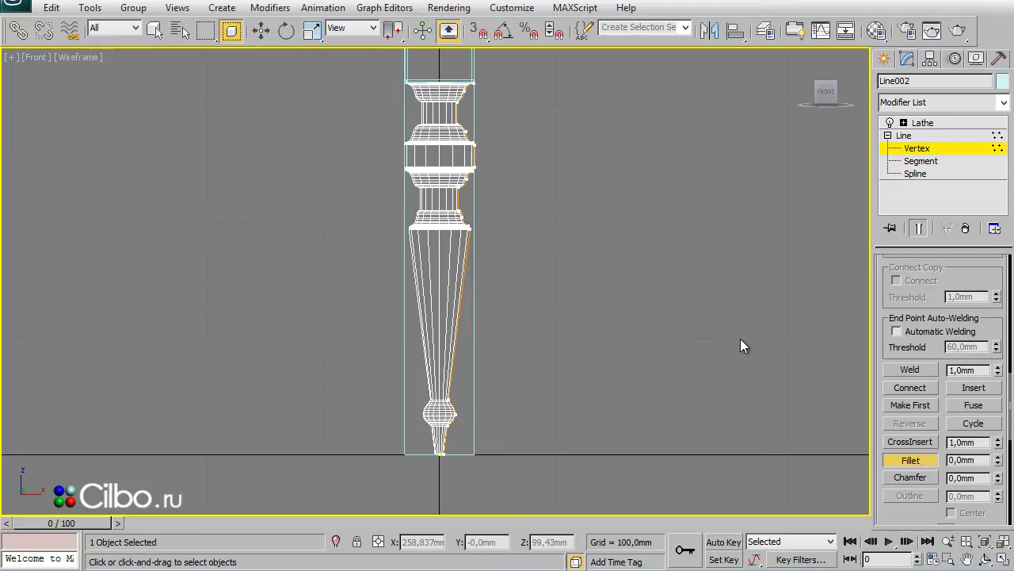
key(alt+w)
right_click(721, 393)
key(alt+w)
mouse_move(596, 393)
alt+middle_down()
mouse_move(551, 331)
mouse_move(372, 333)
mouse_move(636, 375)
mouse_move(565, 410)
alt+middle_up()
scroll(568, 436, down, 3)
alt+middle_drag(568, 458, 747, 317)
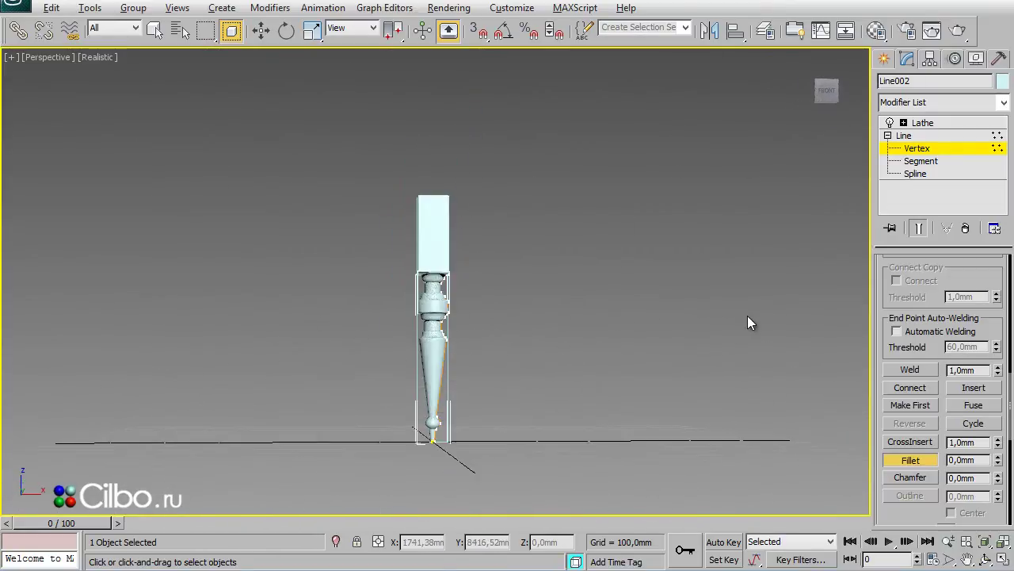
key(w)
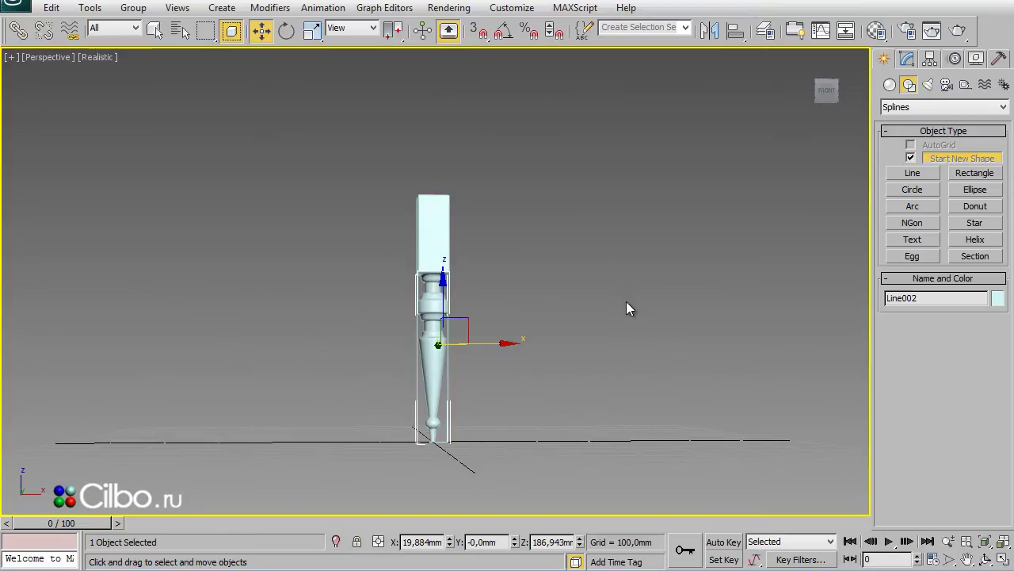
Step: Unhide layer 0 (default) in the Layer Manager to reveal the tabletop slab
mouse_move(615, 352)
alt+middle_down()
mouse_move(577, 374)
mouse_move(620, 146)
alt+middle_up()
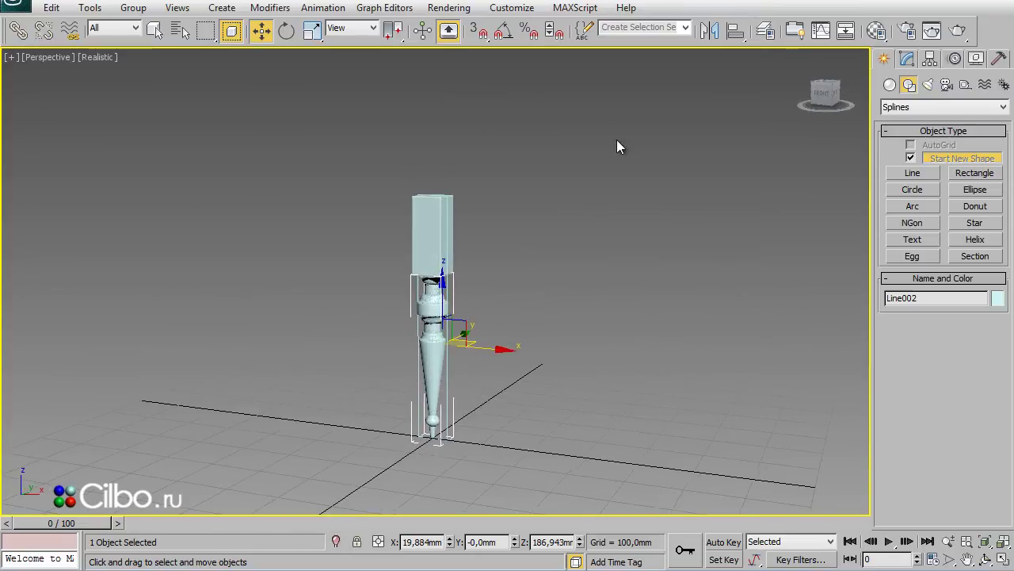
click(766, 30)
click(673, 208)
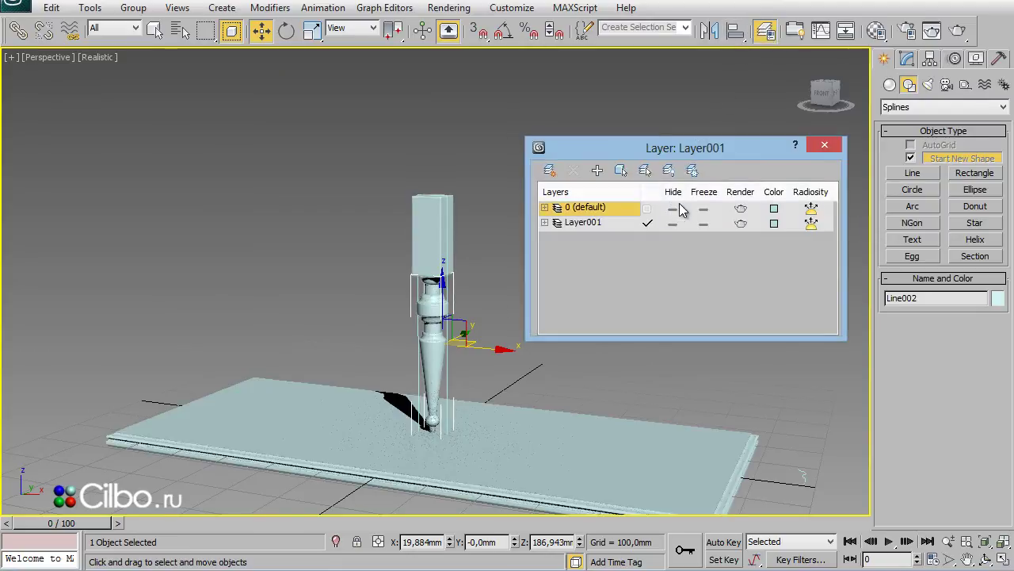
click(824, 147)
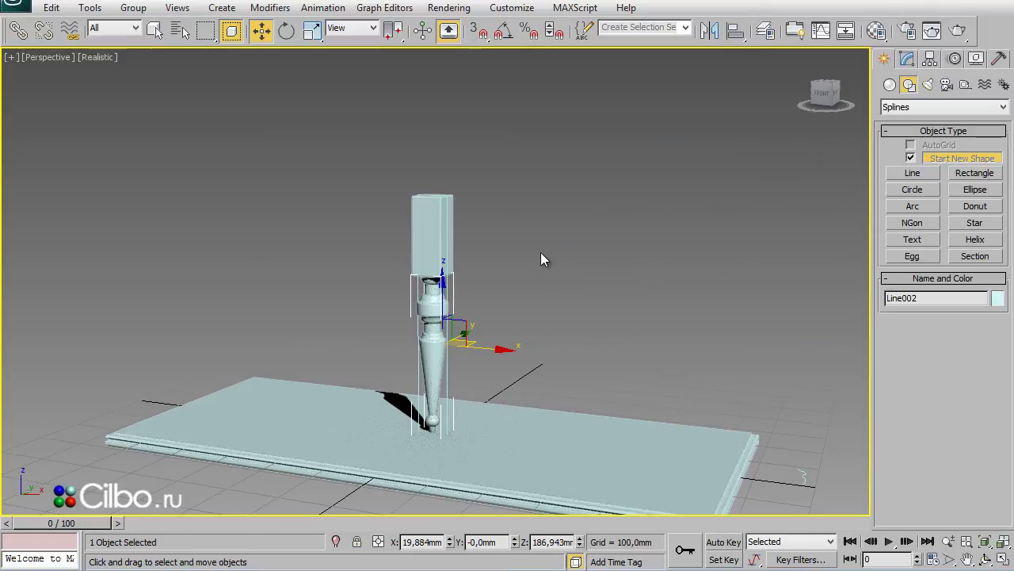
mouse_move(553, 350)
alt+middle_down()
mouse_move(555, 306)
mouse_move(624, 297)
mouse_move(648, 323)
mouse_move(604, 343)
alt+middle_up()
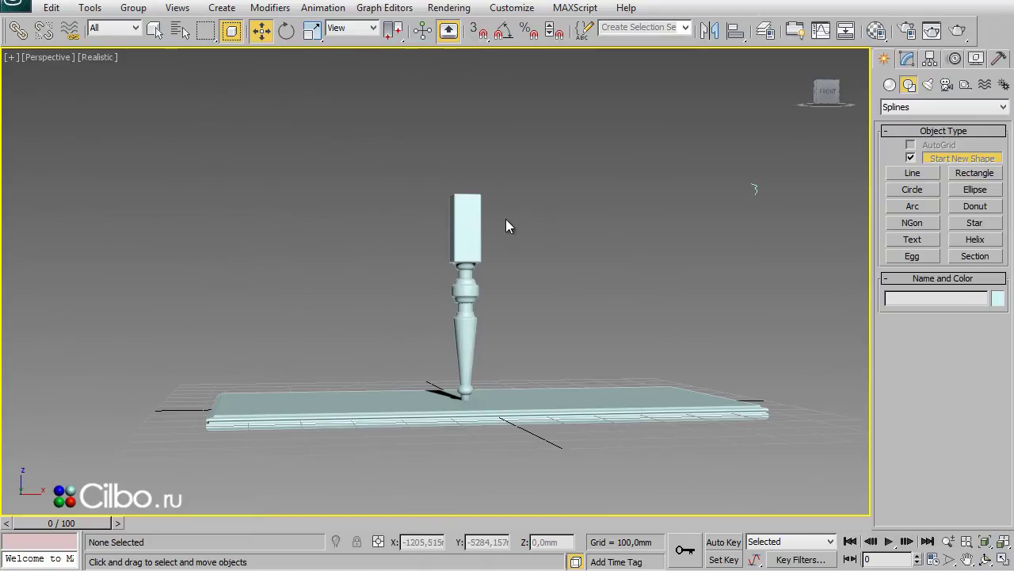
Step: Group all the leg's parts as Group011
drag(405, 170, 516, 423)
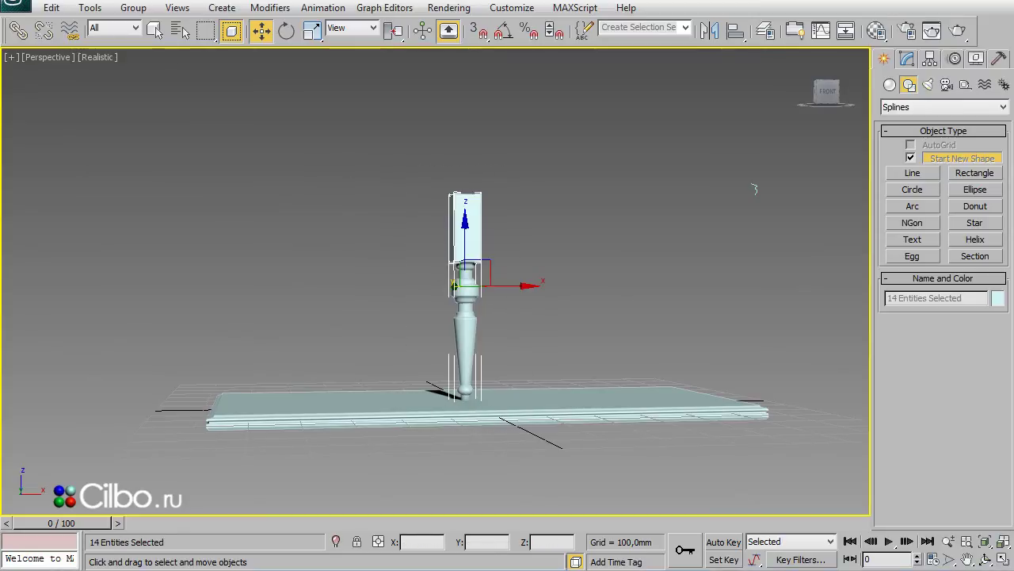
click(133, 8)
click(155, 32)
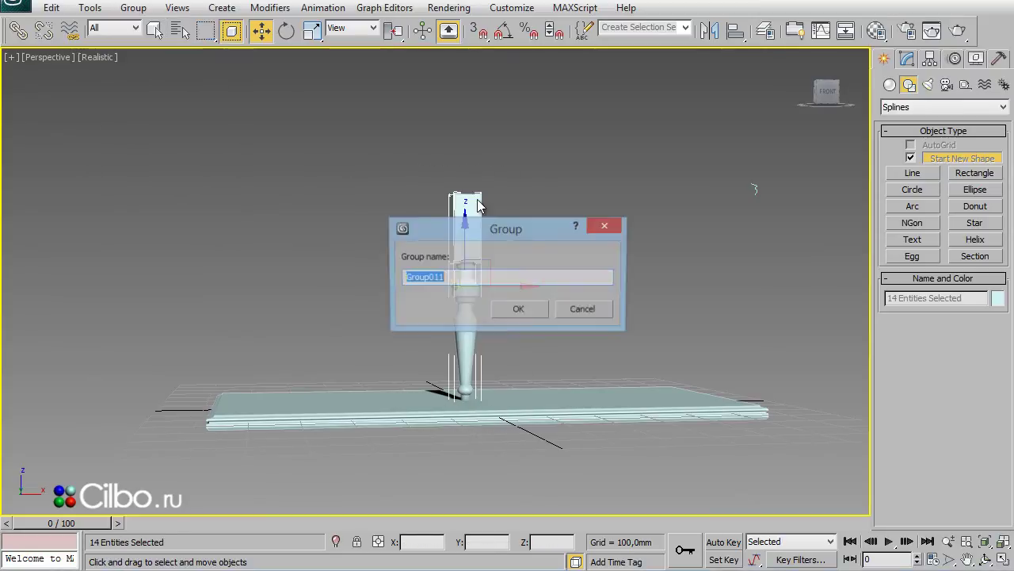
key(Return)
Step: Move Group011 to the tabletop's lower-left corner in a maximized Top view
middle_drag(619, 298, 569, 293)
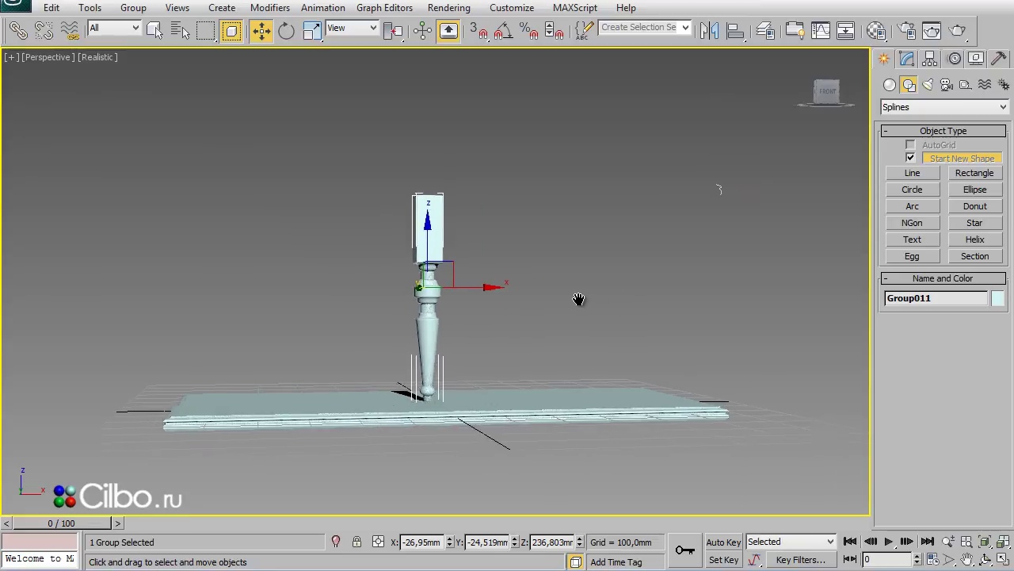
key(alt+w)
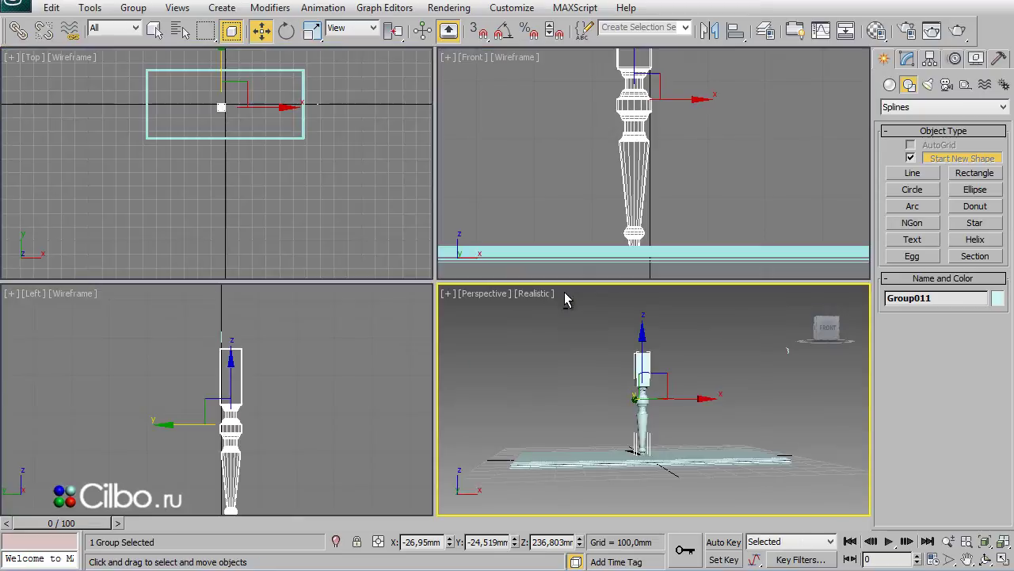
middle_click(230, 188)
key(alt+w)
middle_drag(444, 265, 476, 294)
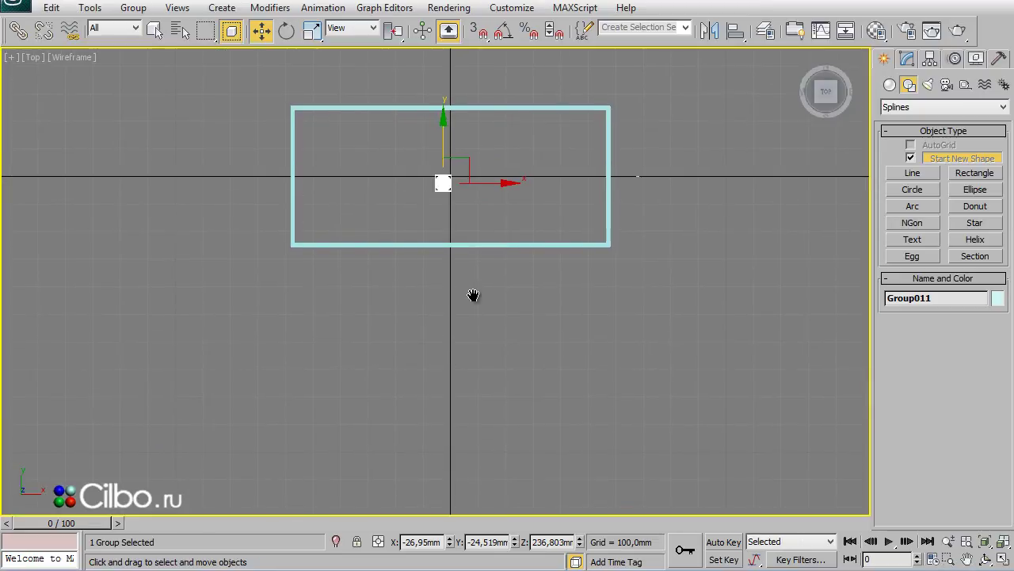
drag(466, 166, 355, 205)
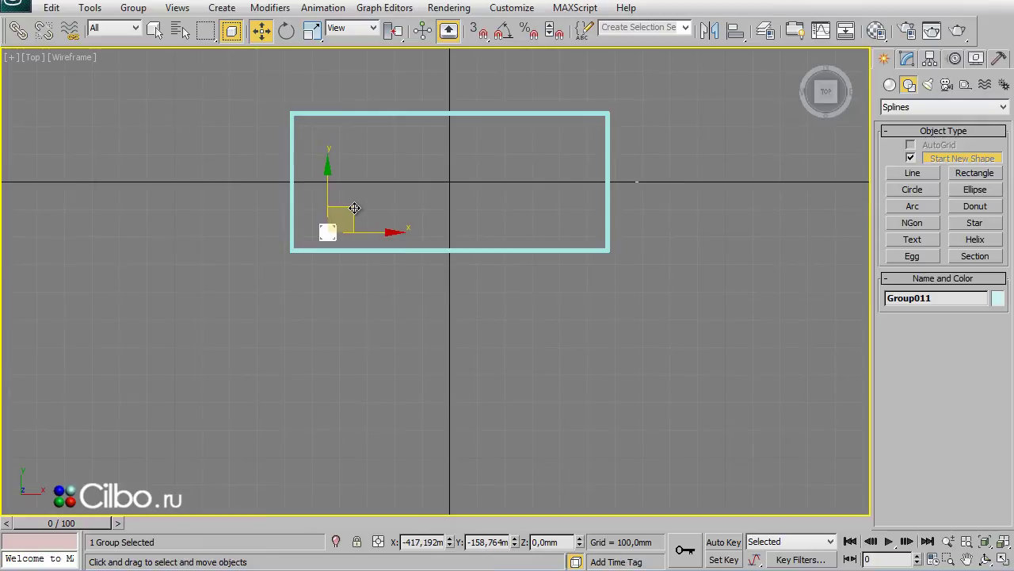
Step: Array the leg as instances: Move Y 360mm, 2D count 2 at X 860mm, then select all four
click(89, 10)
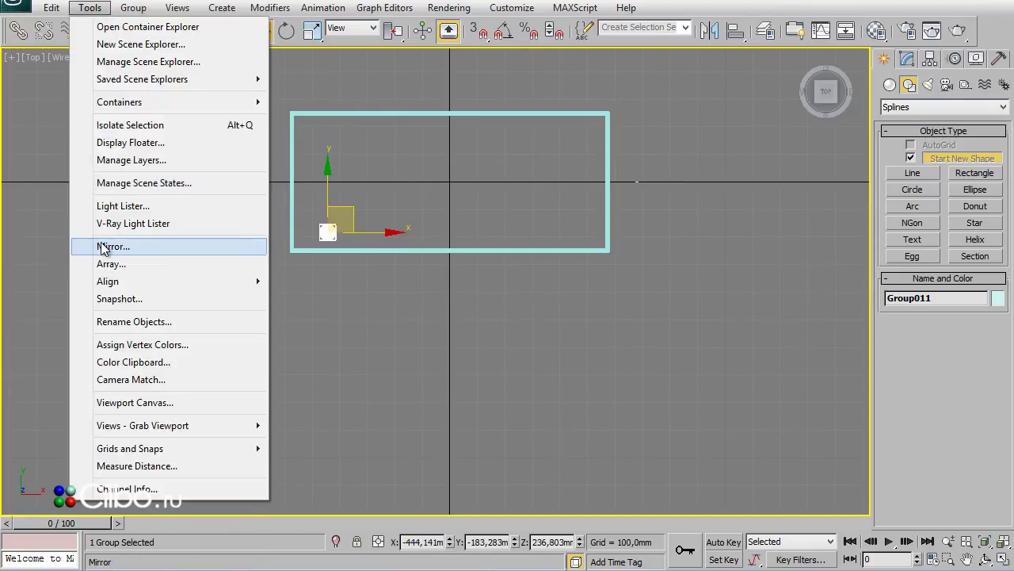
click(100, 267)
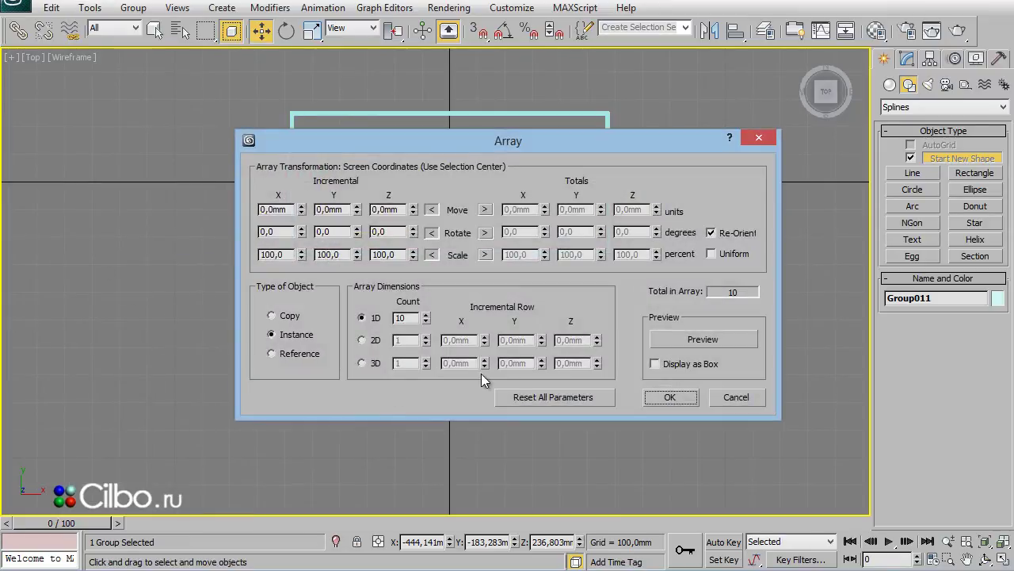
drag(655, 150, 601, 270)
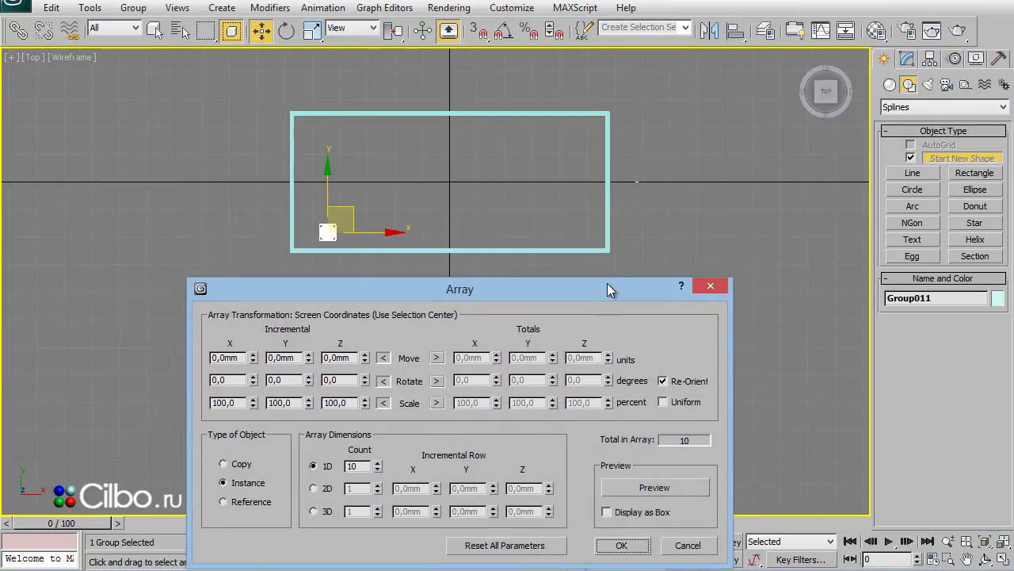
click(648, 474)
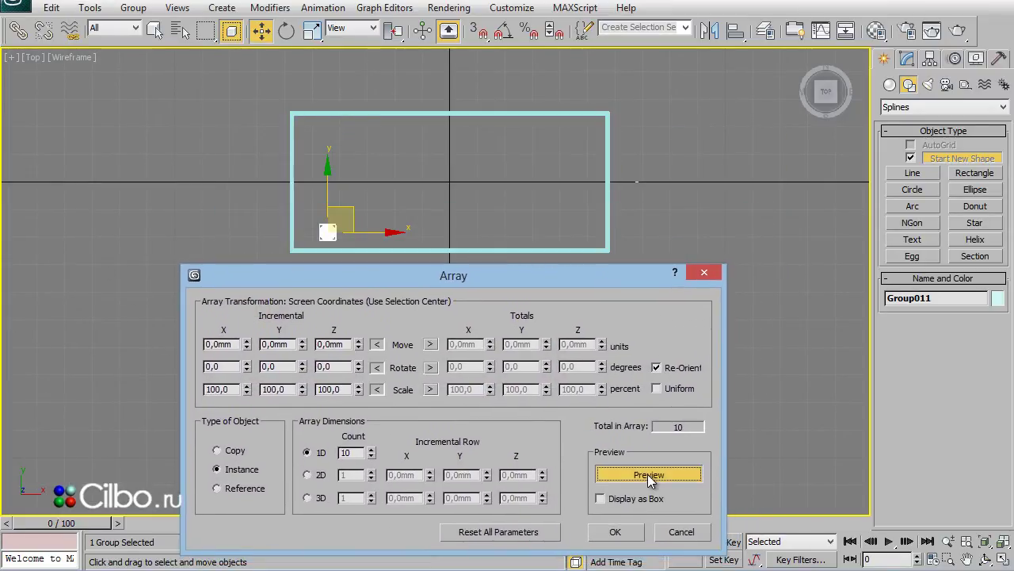
double_click(362, 452)
text(2)
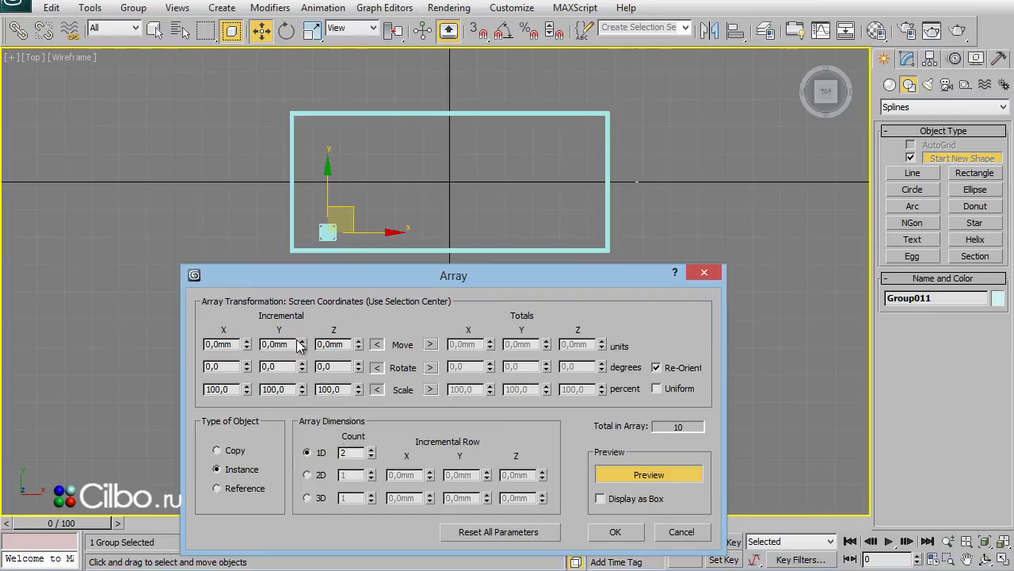
drag(301, 339, 300, 311)
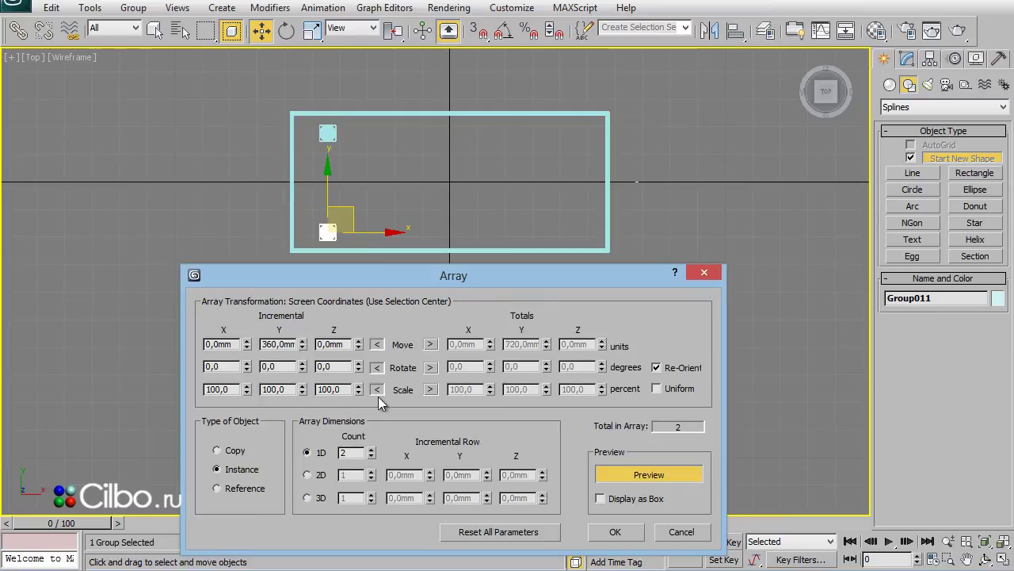
click(307, 475)
click(362, 475)
text(2)
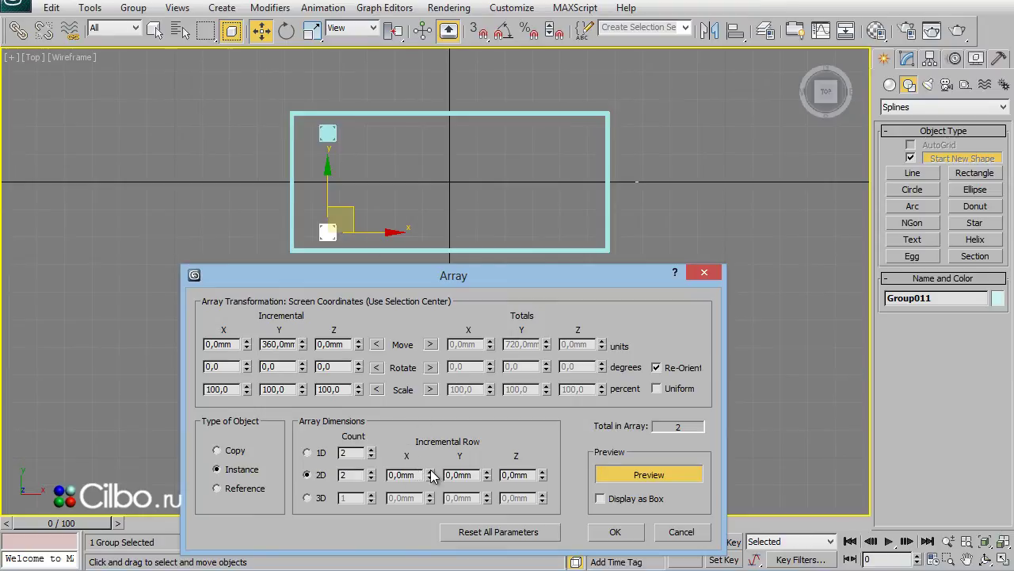
drag(430, 472, 434, 406)
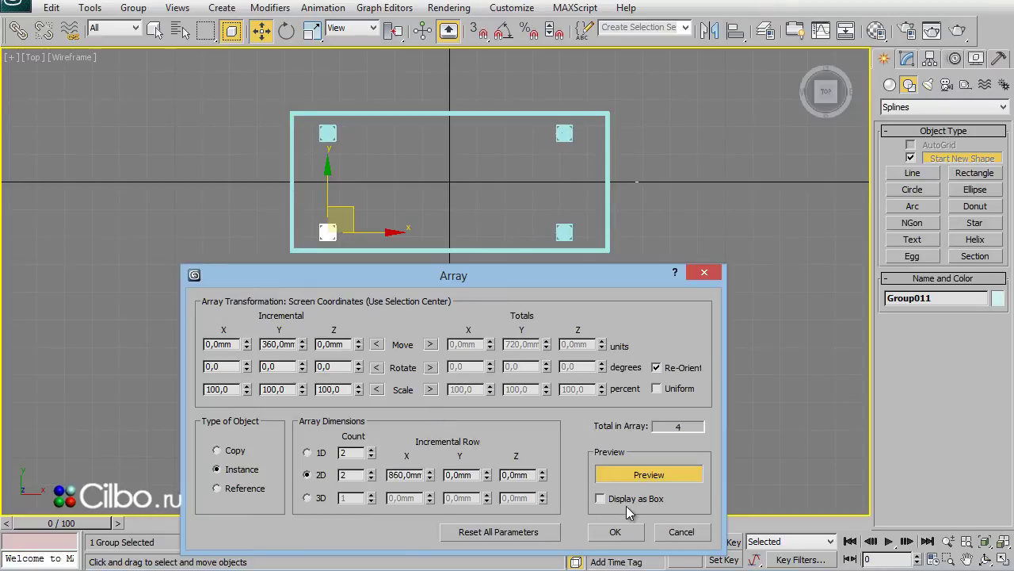
click(615, 531)
click(649, 362)
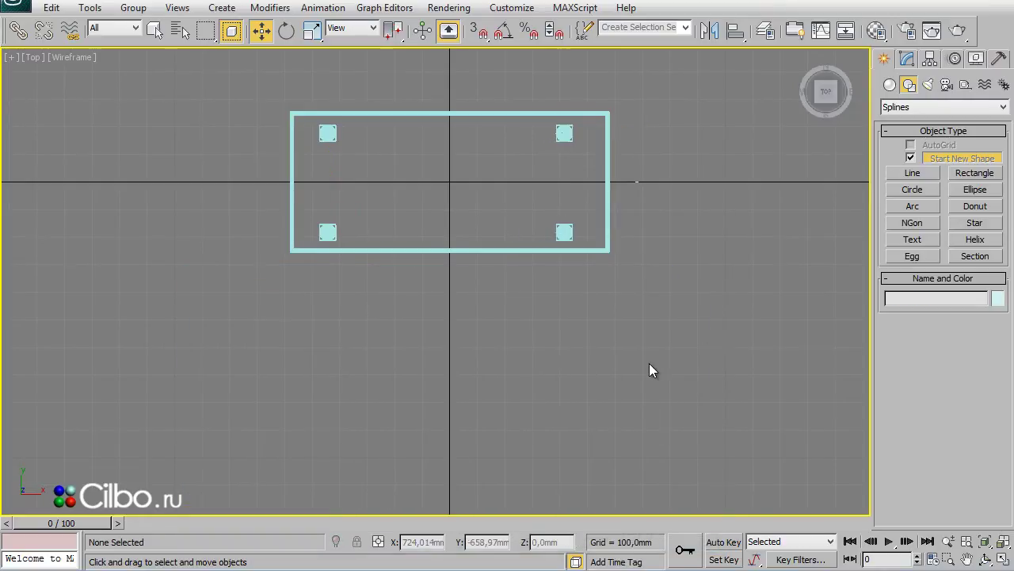
mouse_move(307, 80)
mouse_down()
mouse_move(577, 244)
mouse_move(583, 278)
mouse_up()
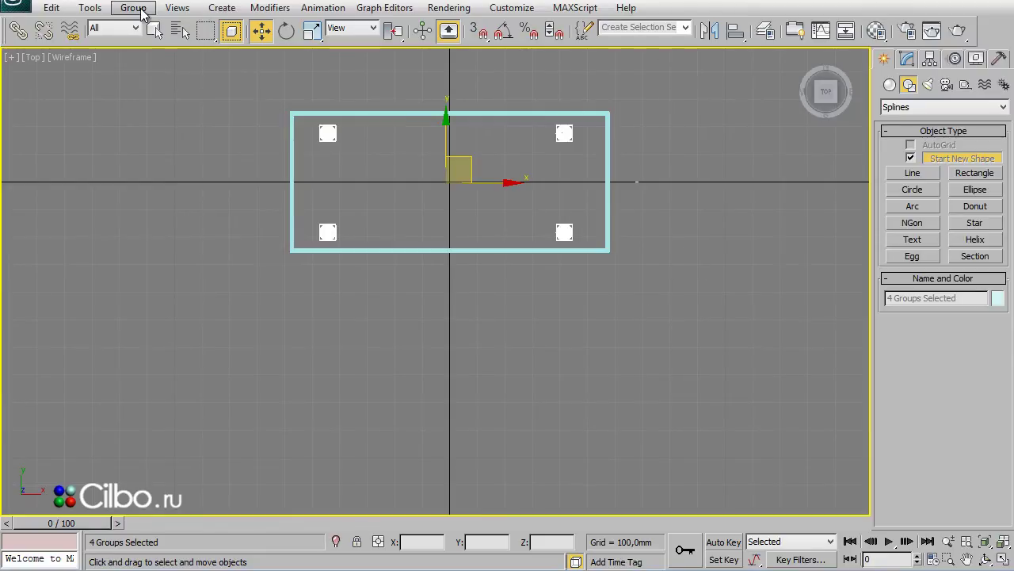
Step: Group the four selected legs as Group033
click(134, 10)
click(151, 27)
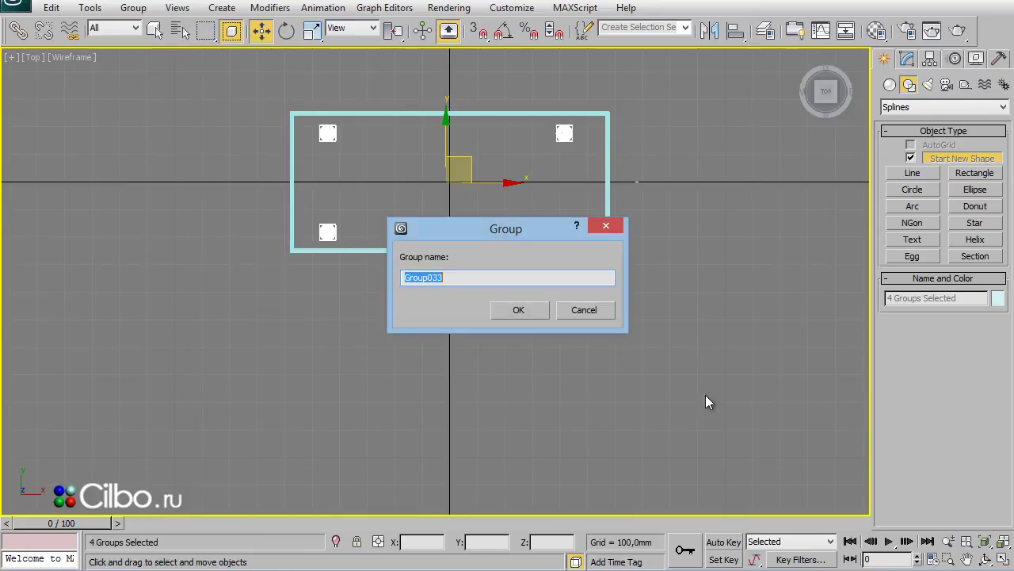
click(517, 309)
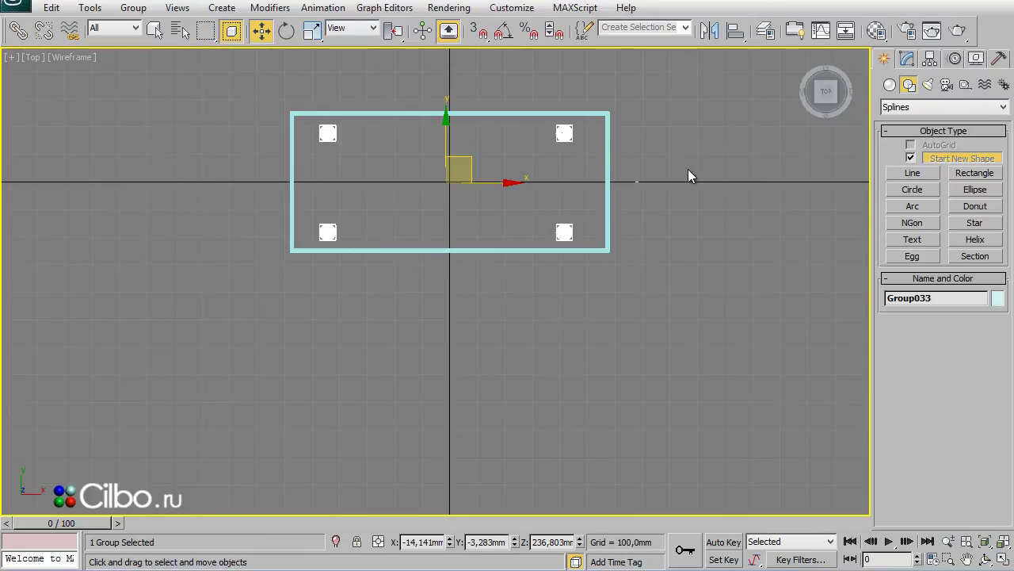
Step: Align Group033 Center/Center in X, Y and Z to the tabletop rectangle
click(737, 33)
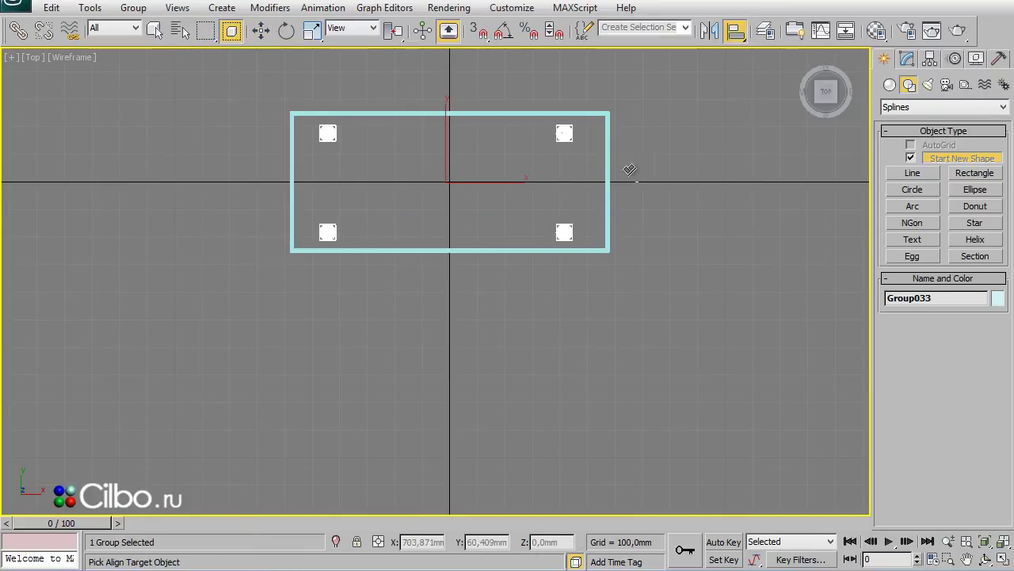
click(607, 183)
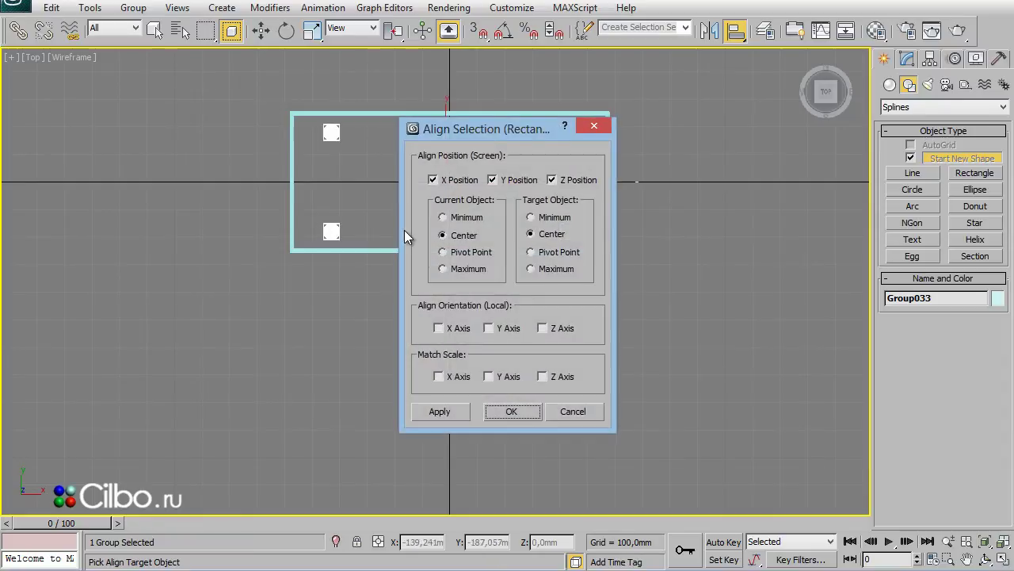
click(514, 411)
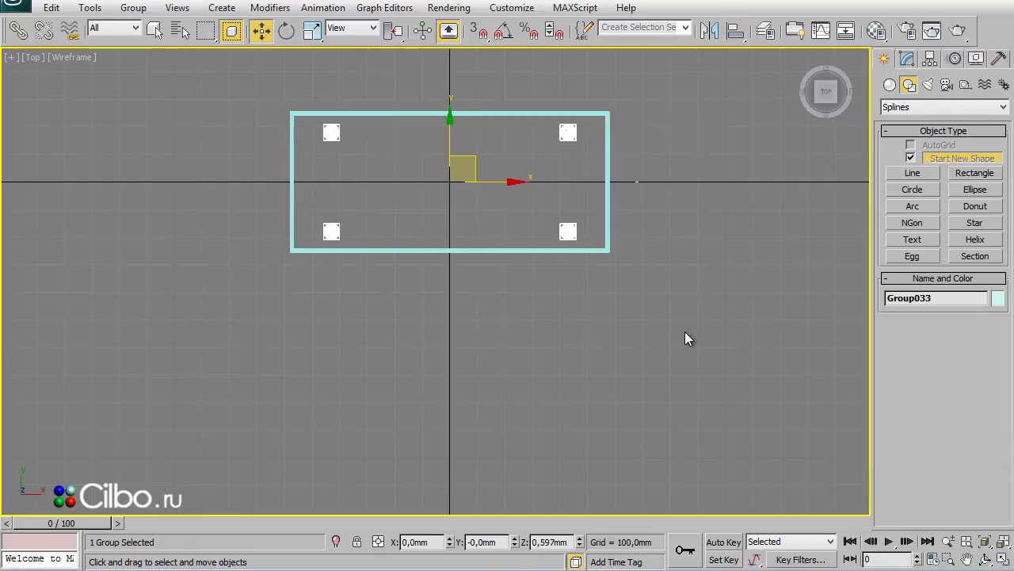
key(alt+w)
Step: In a maximized Left view, lift the whole table so the legs stand on the ground grid
right_click(465, 393)
key(alt+w)
mouse_move(539, 397)
alt+middle_down()
mouse_move(590, 414)
mouse_move(597, 341)
alt+middle_up()
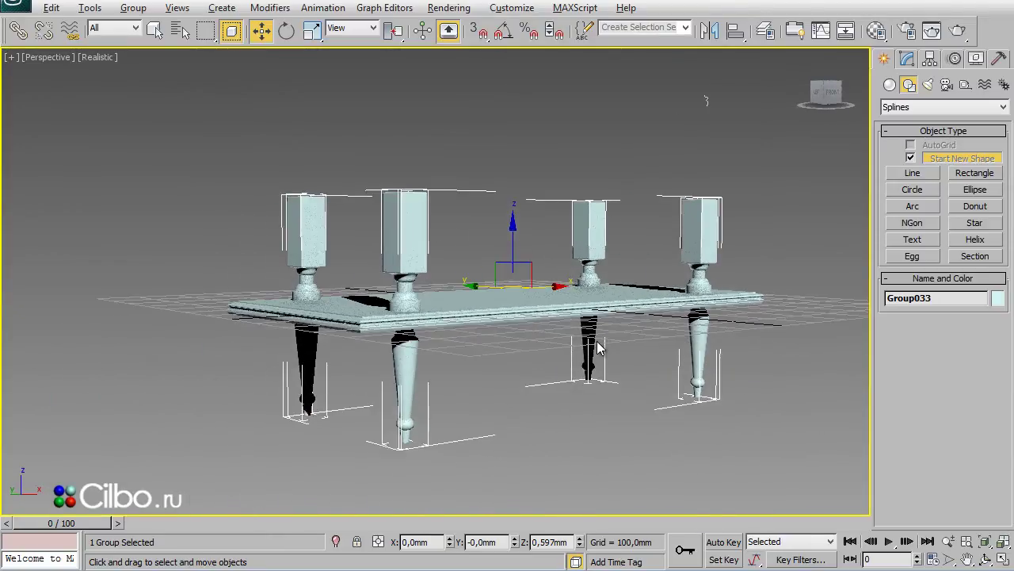
key(alt+w)
right_click(255, 362)
key(alt+w)
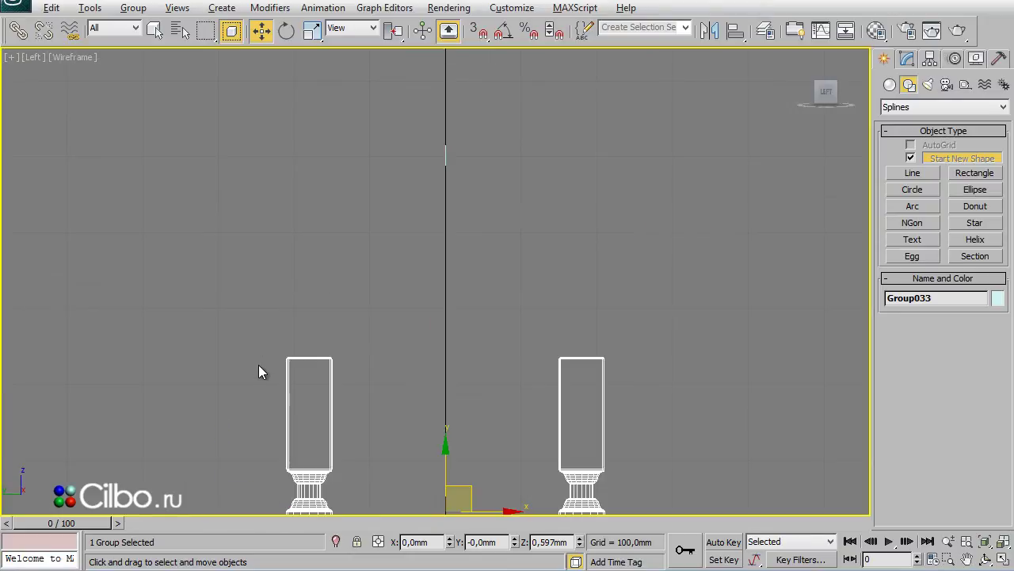
mouse_move(415, 385)
middle_down()
mouse_move(398, 254)
mouse_move(421, 300)
middle_up()
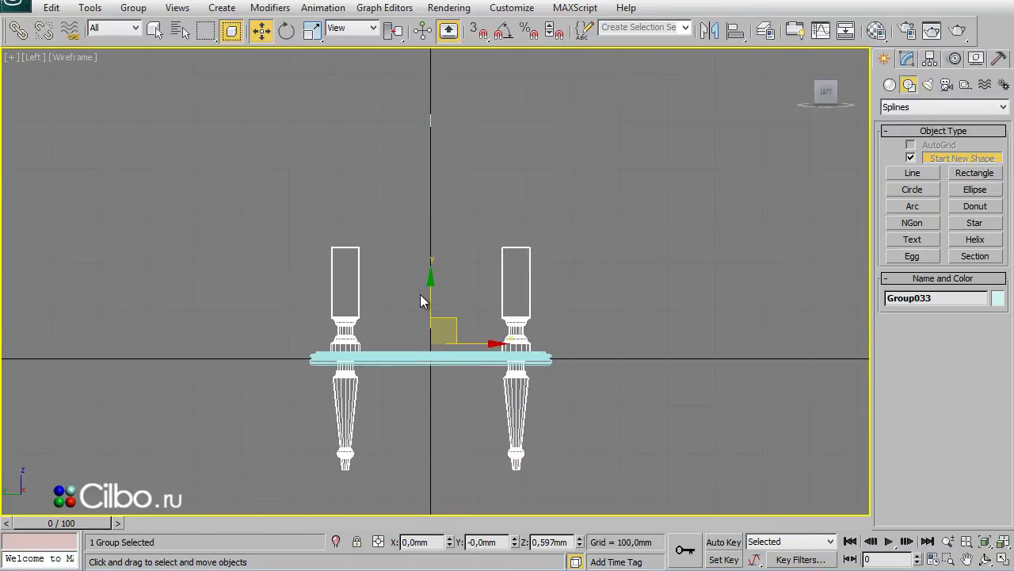
key(ctrl+u)
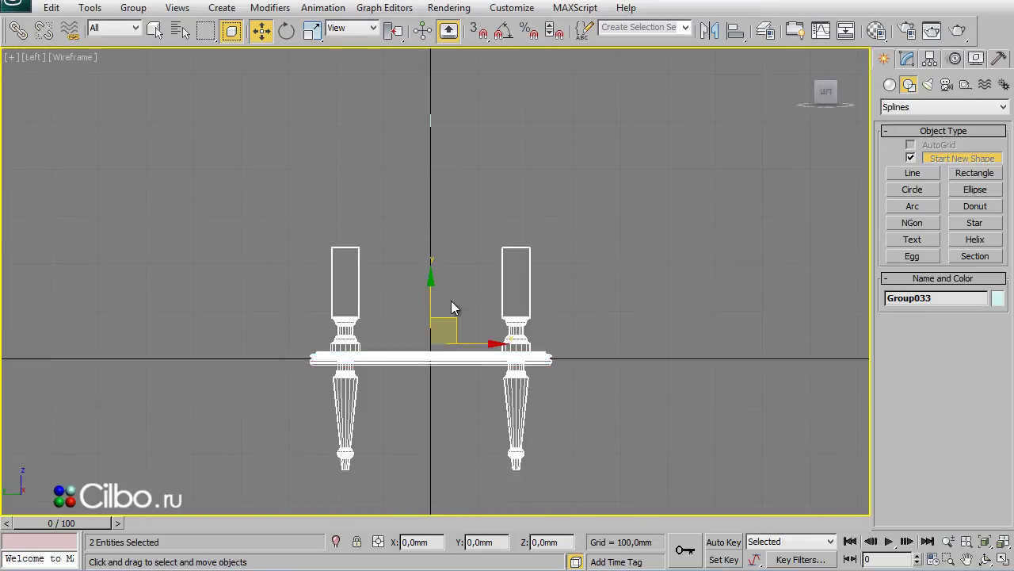
drag(431, 284, 430, 172)
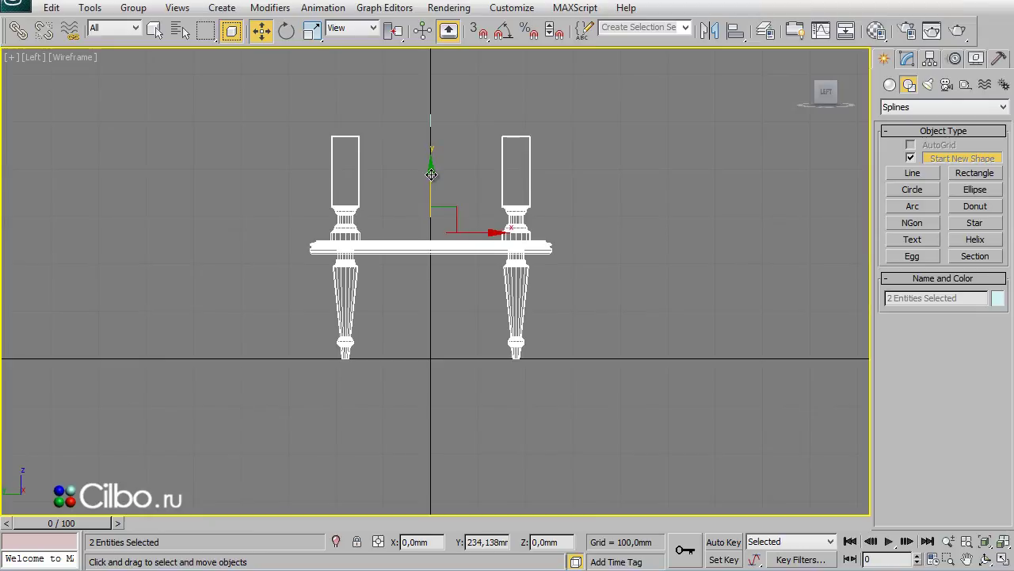
Step: Raise the tabletop alone to Z 484,167 mm so it rests on the legs
click(535, 204)
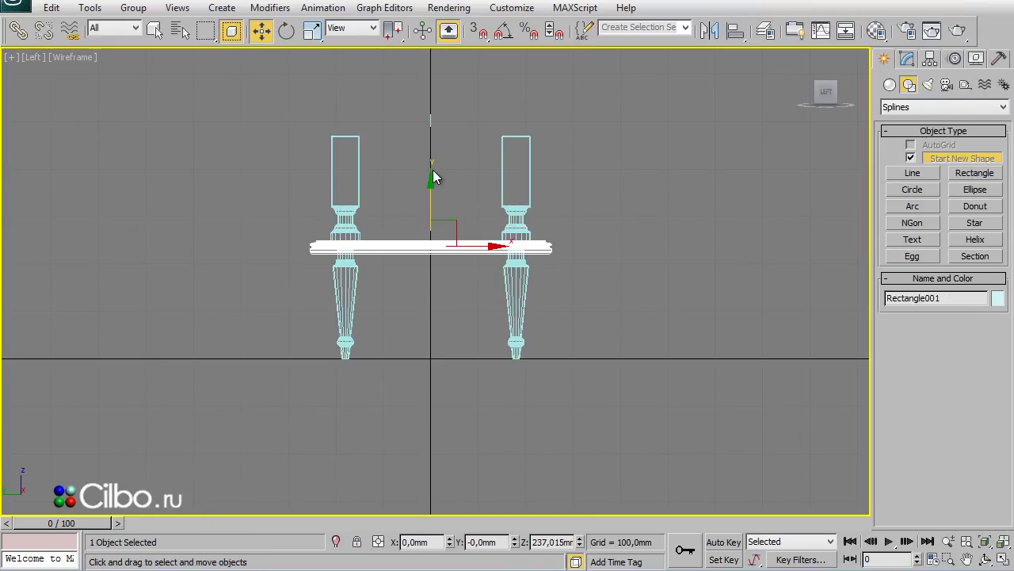
drag(431, 180, 427, 65)
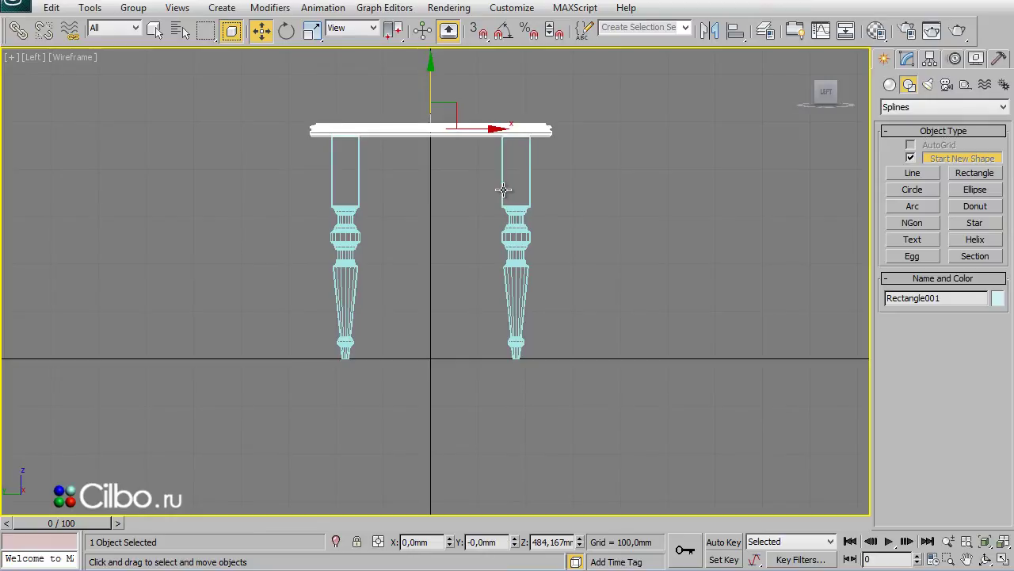
key(alt+w)
right_click(552, 462)
key(alt+w)
mouse_move(554, 427)
alt+middle_down()
mouse_move(544, 478)
mouse_move(602, 420)
mouse_move(553, 410)
mouse_move(525, 443)
mouse_move(554, 448)
alt+middle_up()
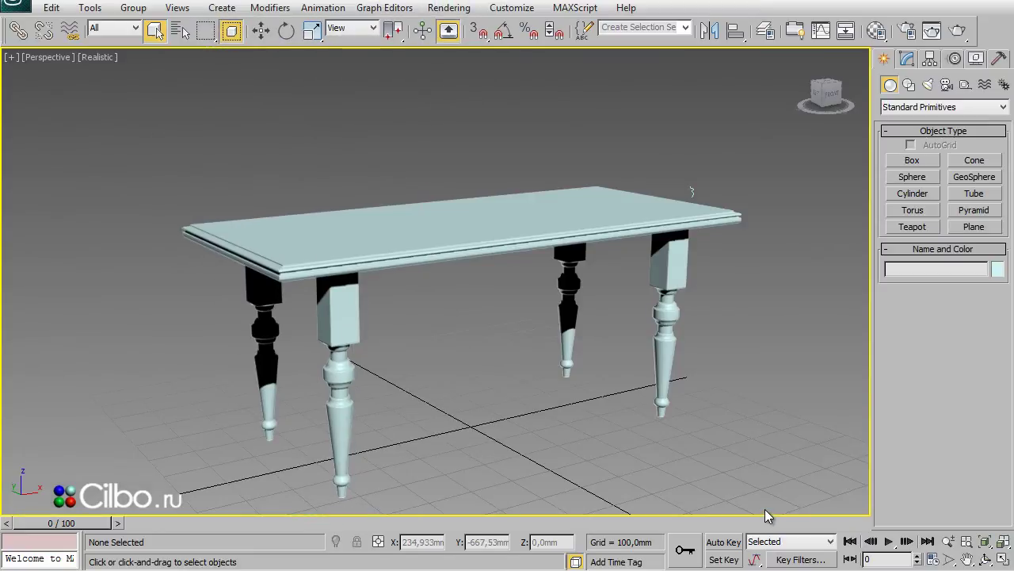
Step: Maximize the Front viewport and Zoom Extents to frame the whole table
right_click(638, 434)
key(Escape)
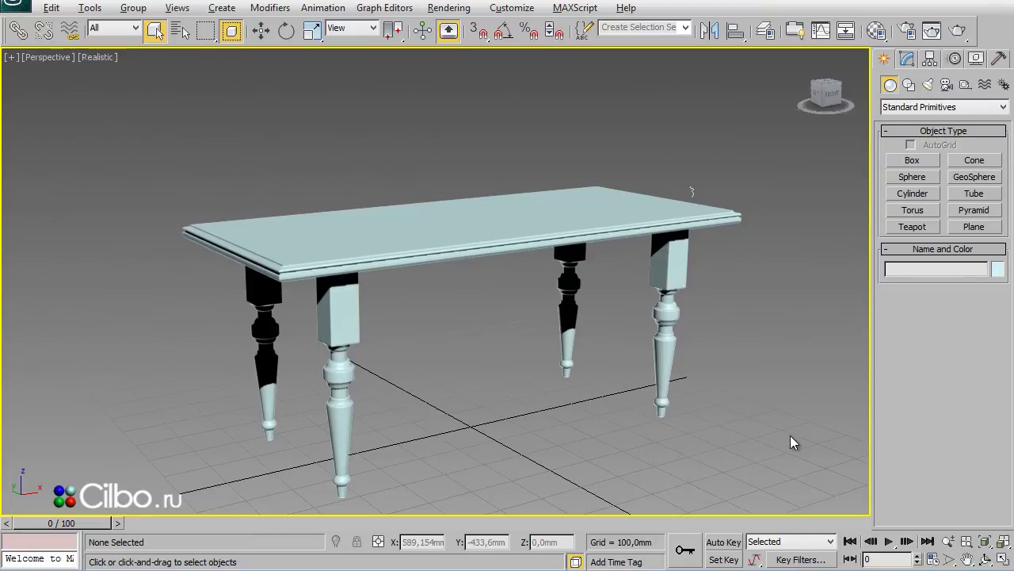
key(alt+w)
click(603, 190)
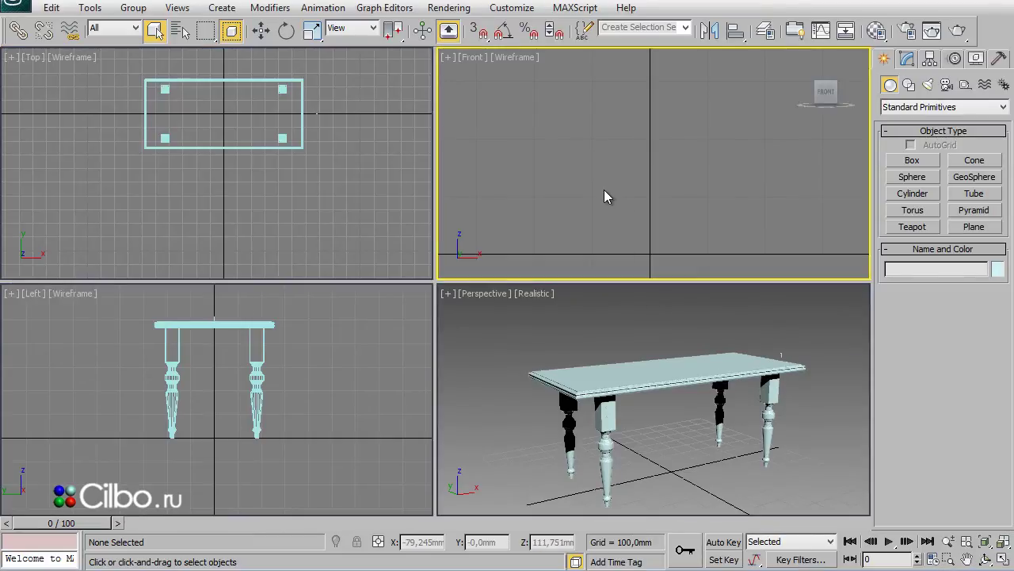
key(alt+w)
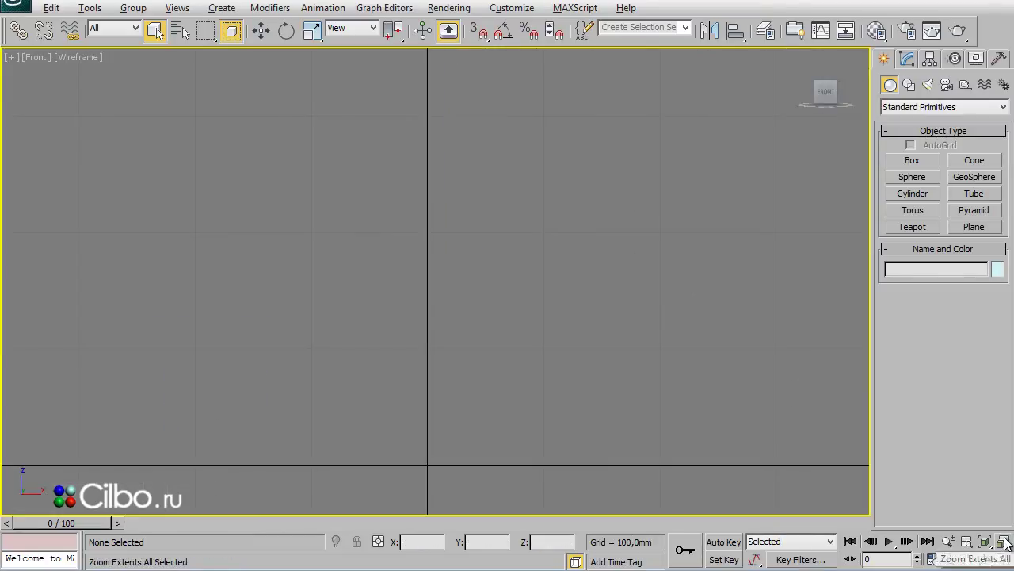
click(1005, 543)
mouse_move(282, 256)
middle_down()
mouse_move(287, 267)
mouse_move(324, 267)
mouse_move(318, 281)
middle_up()
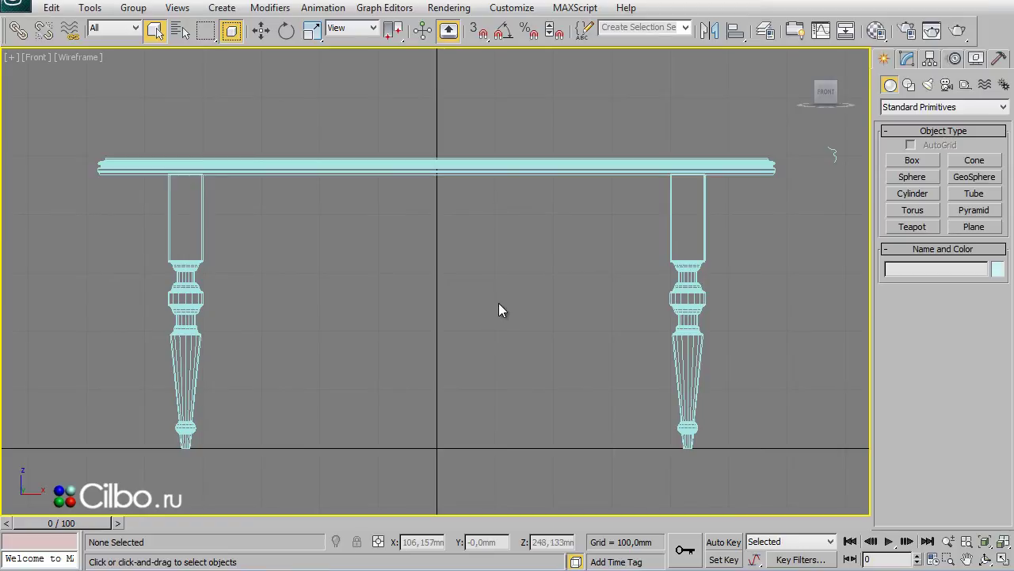
Step: Draw an 801,877 × 141,109 mm rectangle under the tabletop between the front legs
click(909, 85)
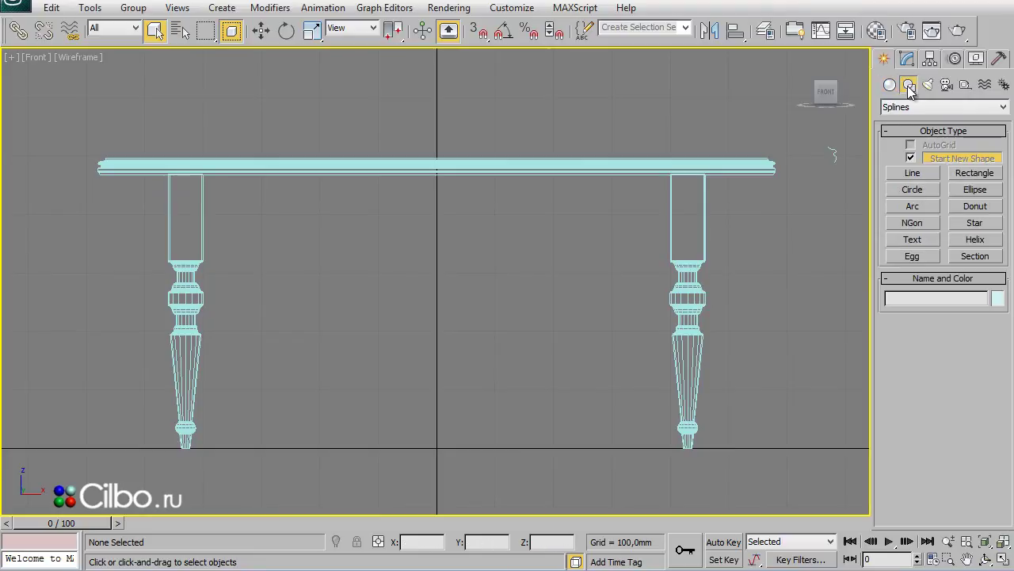
click(973, 174)
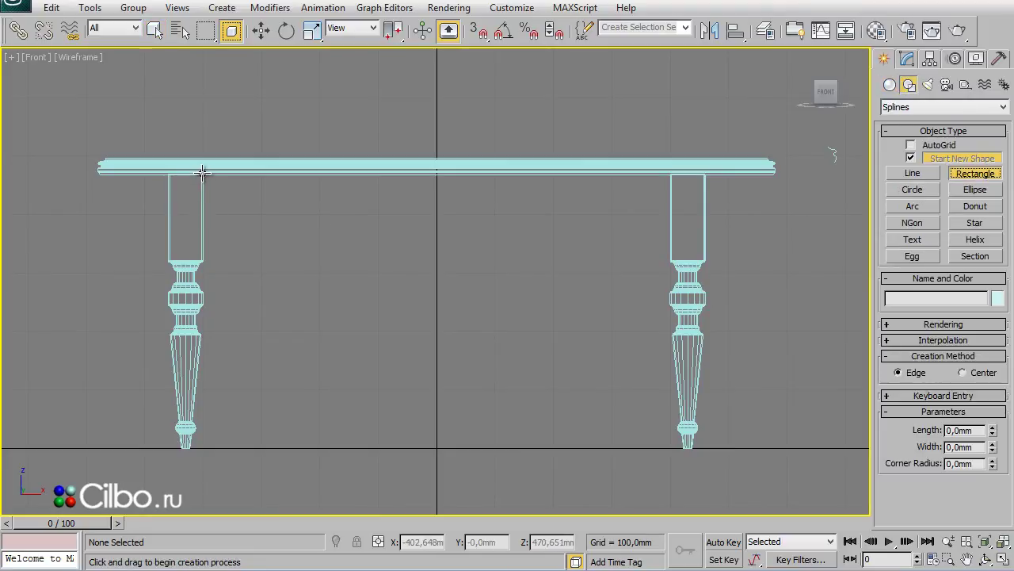
drag(202, 173, 671, 255)
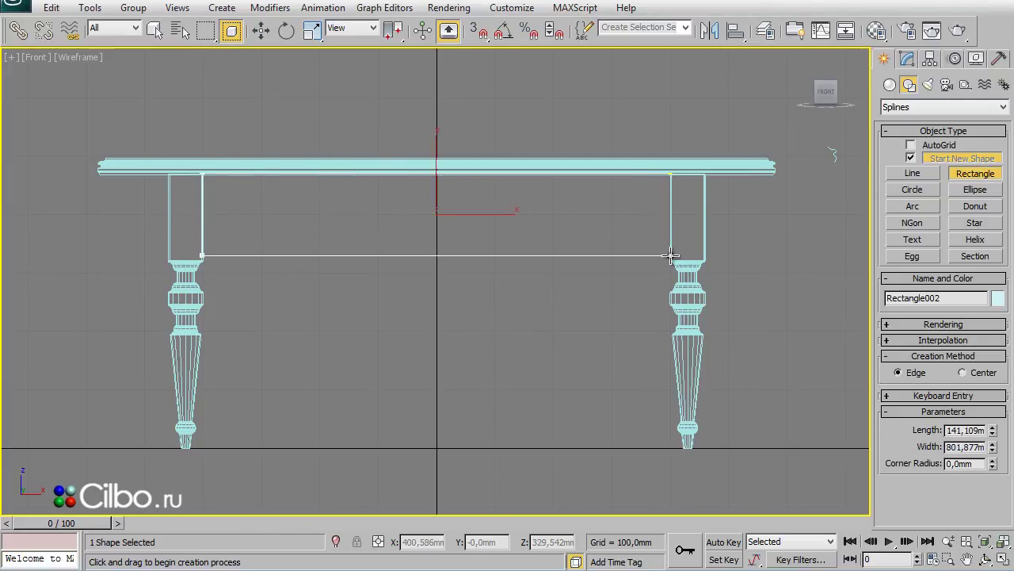
drag(671, 255, 671, 256)
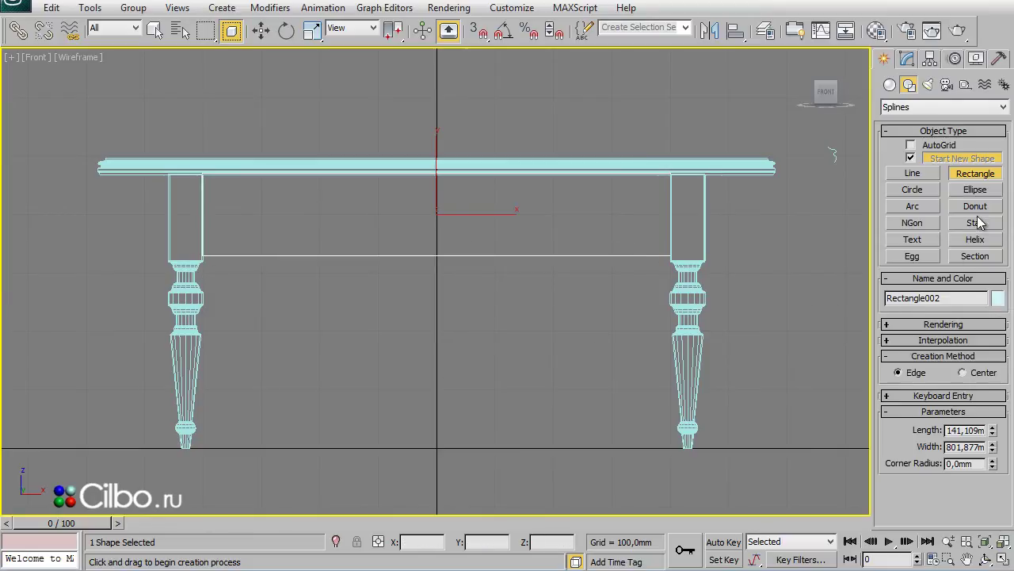
Step: Draw an arc, Arc001, bowing upward between the two front legs
click(915, 207)
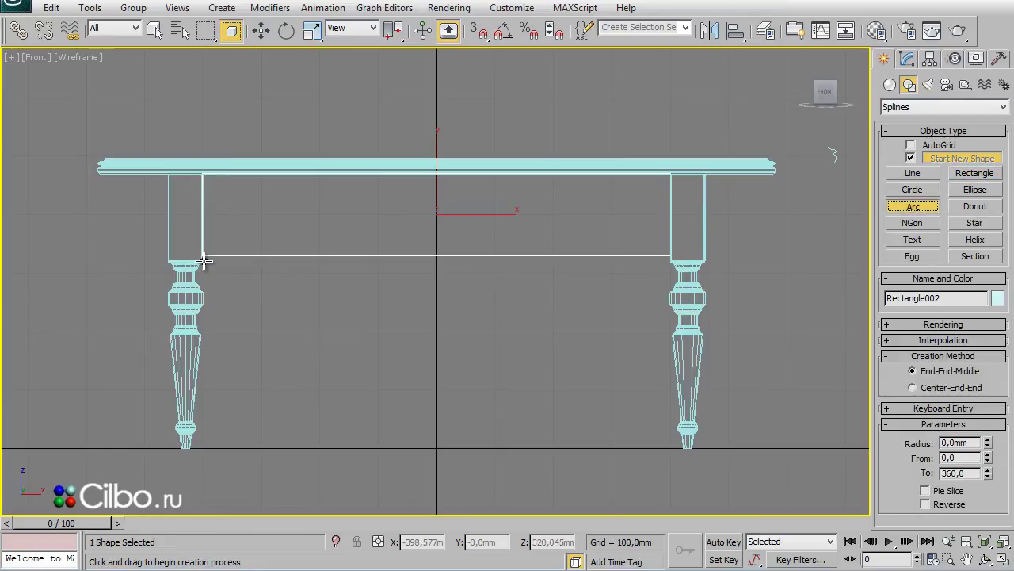
mouse_move(245, 265)
mouse_down()
mouse_move(650, 270)
mouse_move(669, 260)
mouse_up()
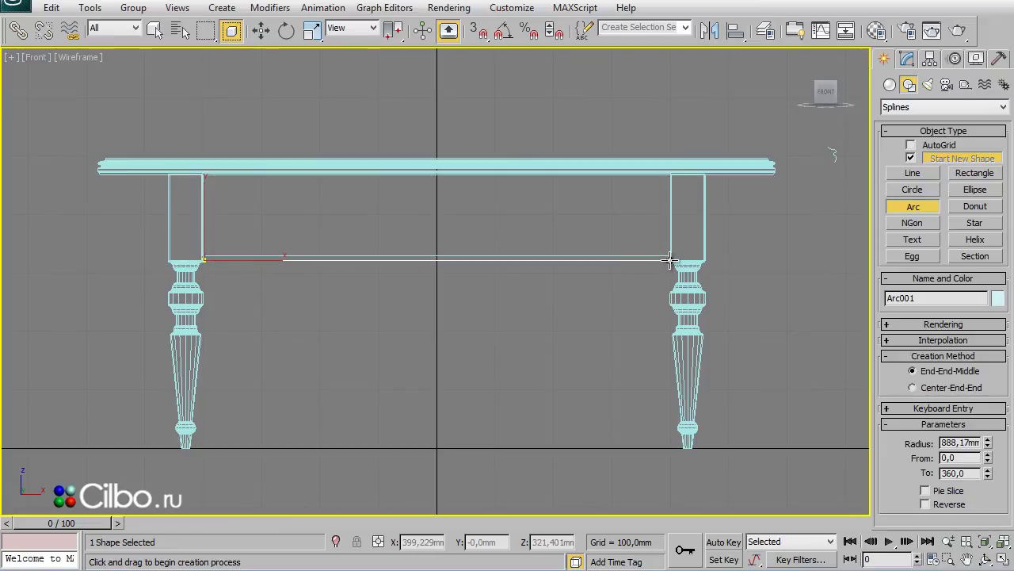
drag(669, 260, 671, 261)
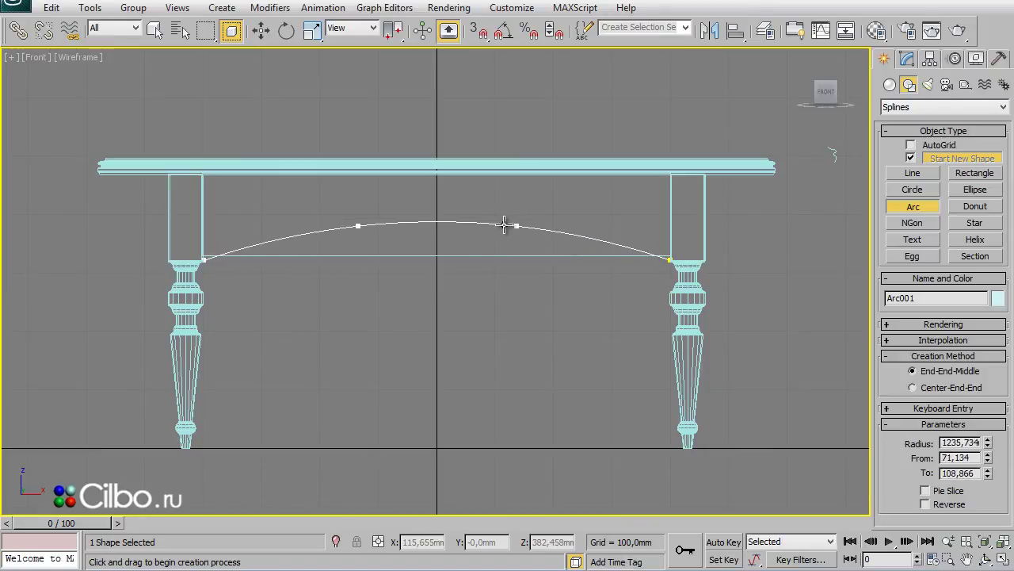
click(504, 225)
Step: With 2.5D snaps, draw a straight line joining the arc's two endpoints
click(915, 173)
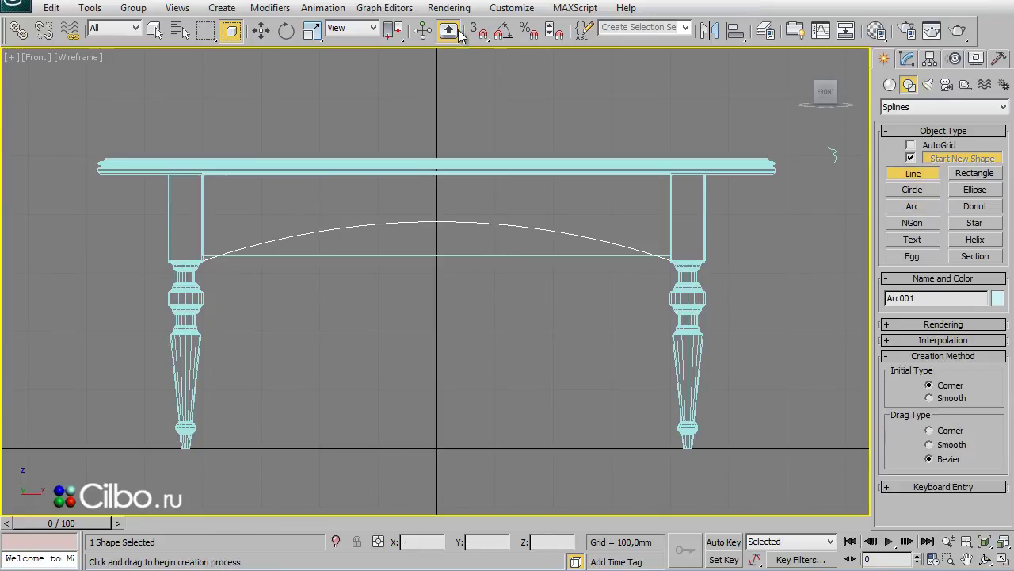
click(482, 41)
right_click(478, 36)
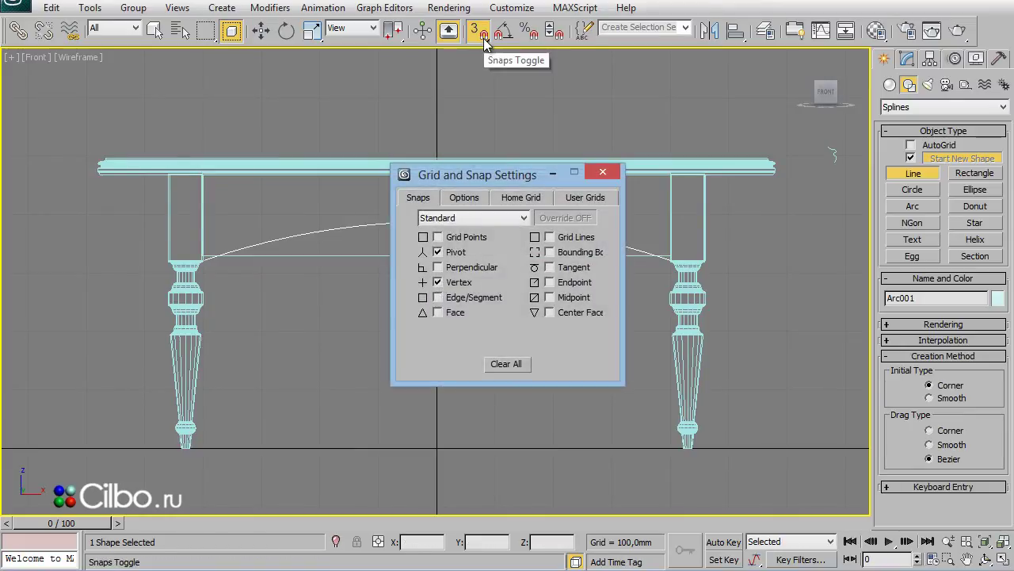
click(603, 171)
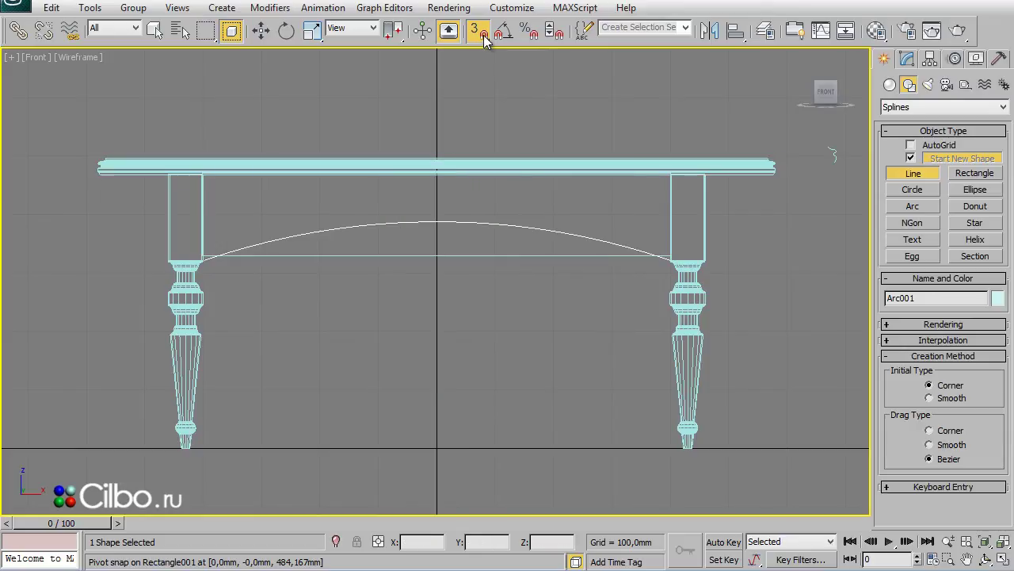
drag(485, 40, 481, 82)
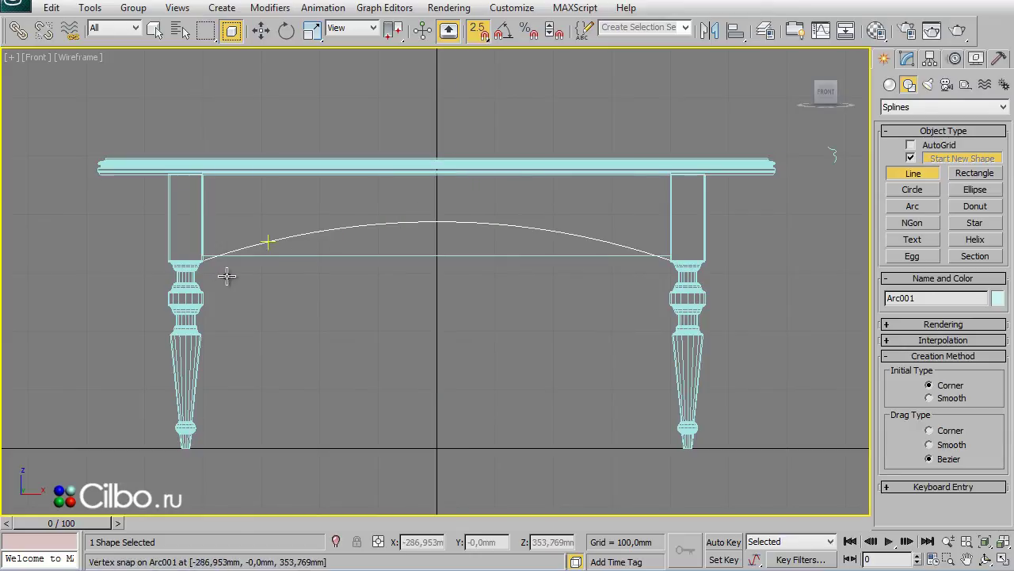
click(203, 262)
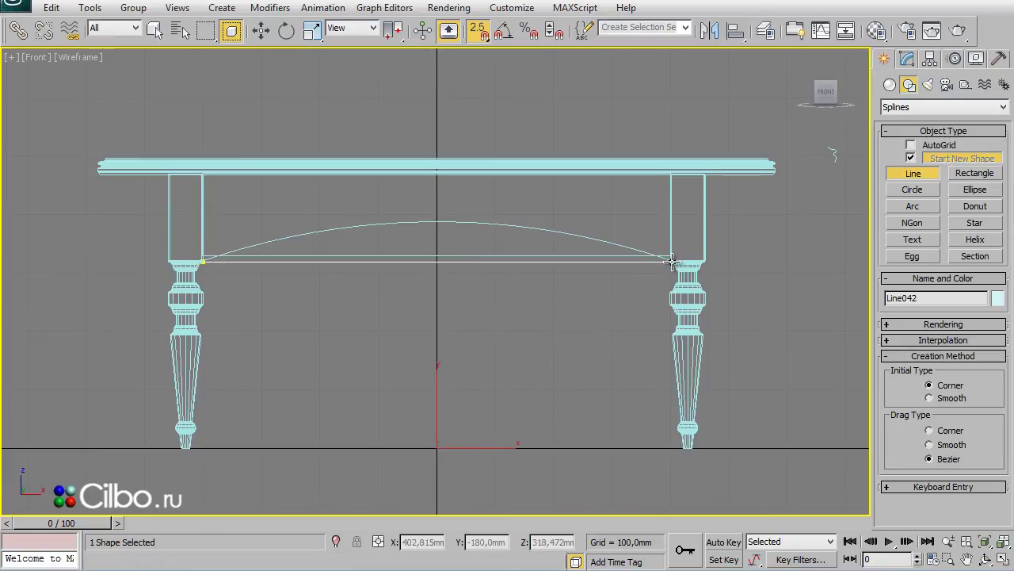
click(671, 261)
right_click(638, 335)
right_click(774, 259)
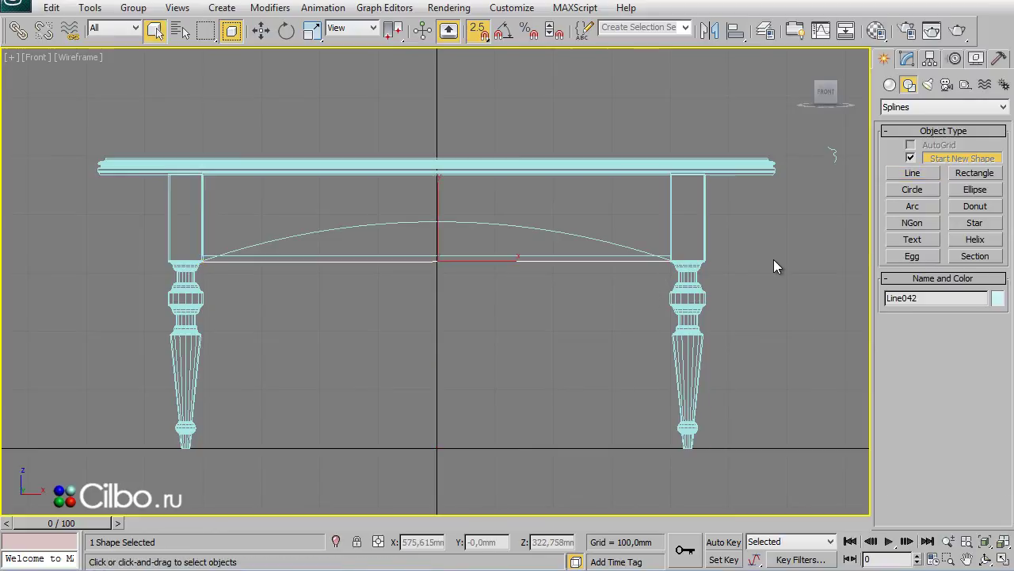
Step: Attach the arc to the new line in the Modify panel
click(908, 57)
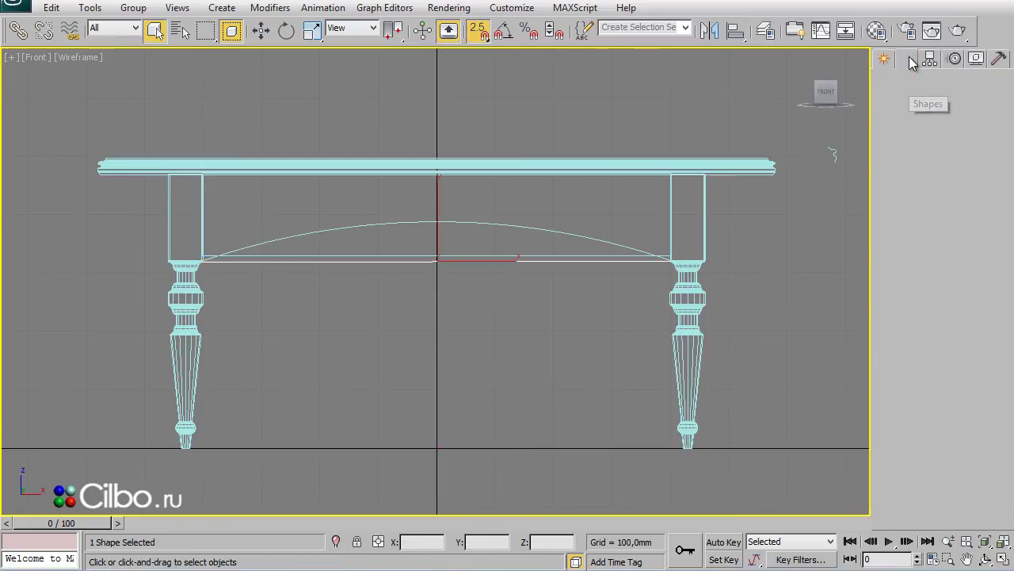
right_click(596, 260)
mouse_move(636, 406)
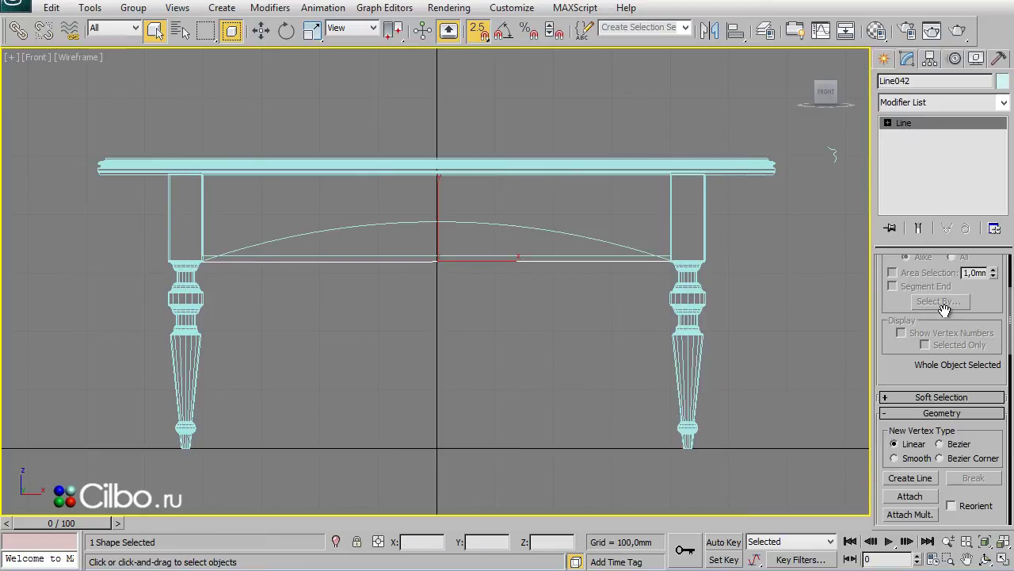
mouse_move(990, 299)
mouse_down()
mouse_move(987, 447)
mouse_move(970, 239)
mouse_up()
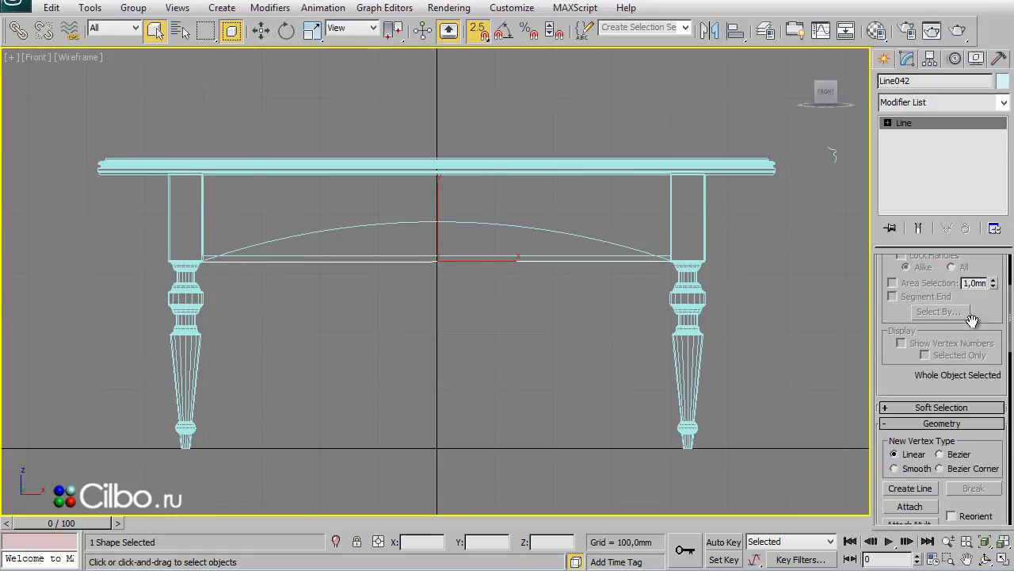
click(909, 390)
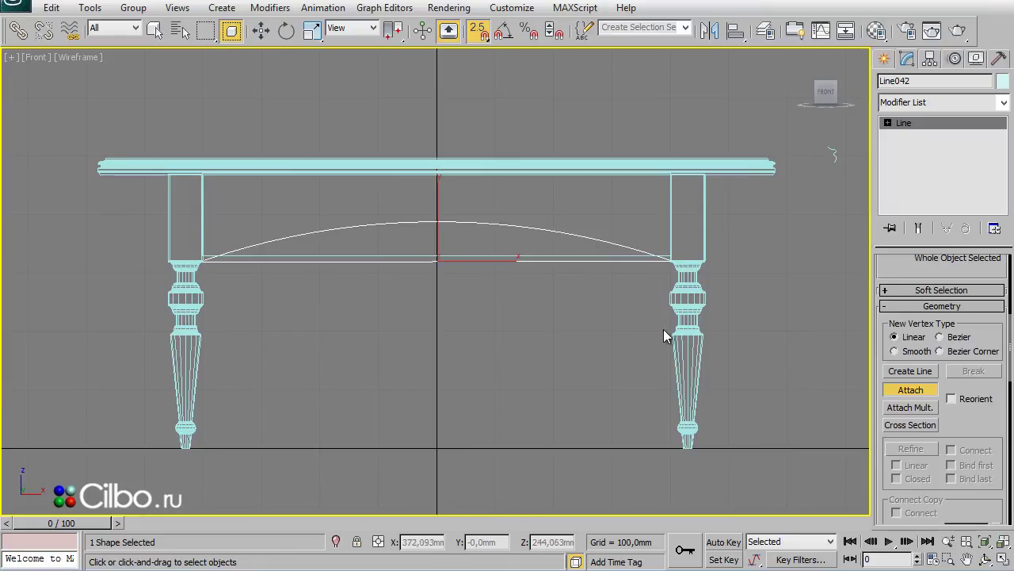
key(w)
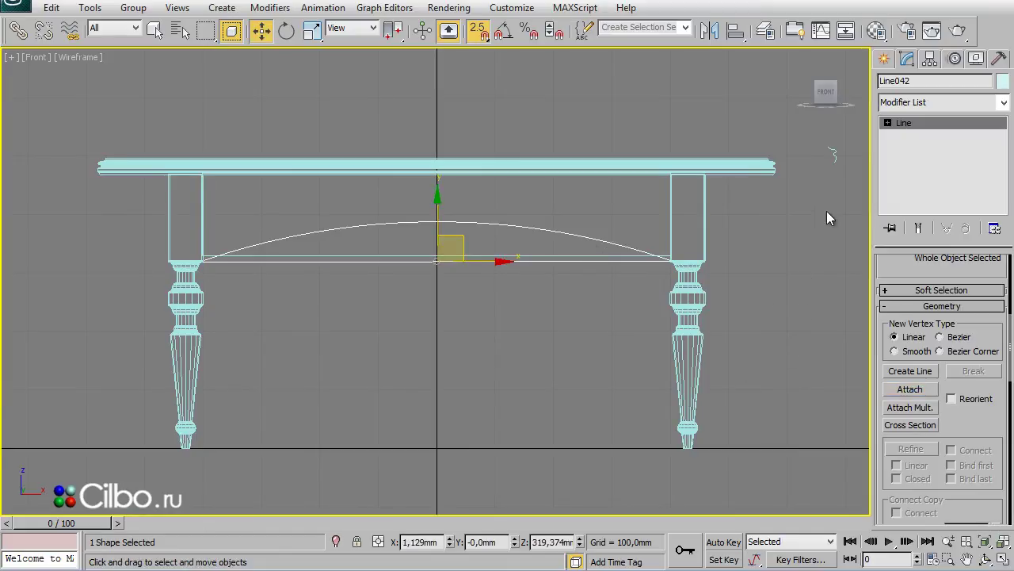
Step: At Vertex level, weld the overlapping vertex pairs at the right and left ends
click(887, 123)
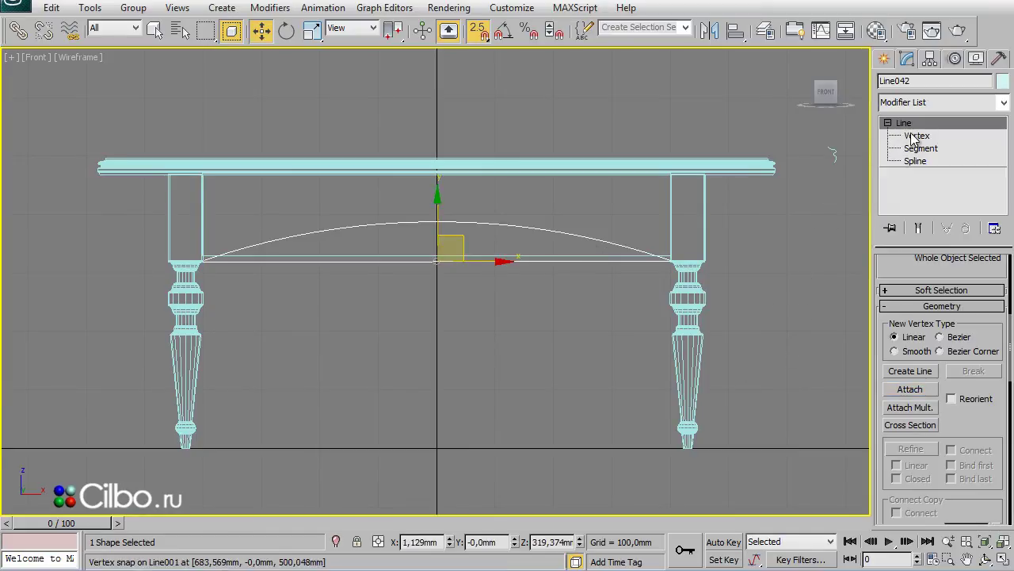
click(917, 136)
drag(666, 250, 683, 292)
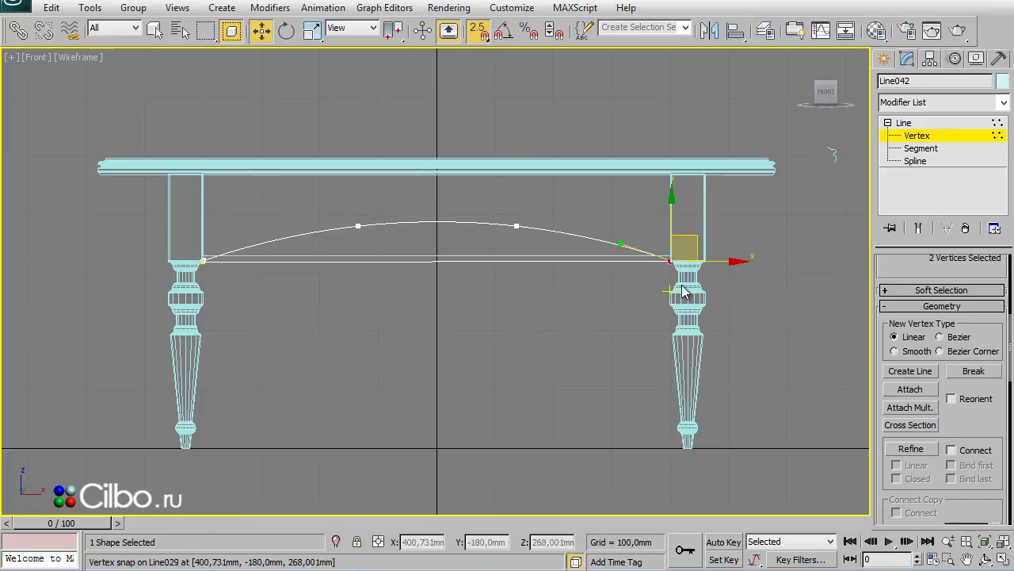
drag(974, 428, 961, 240)
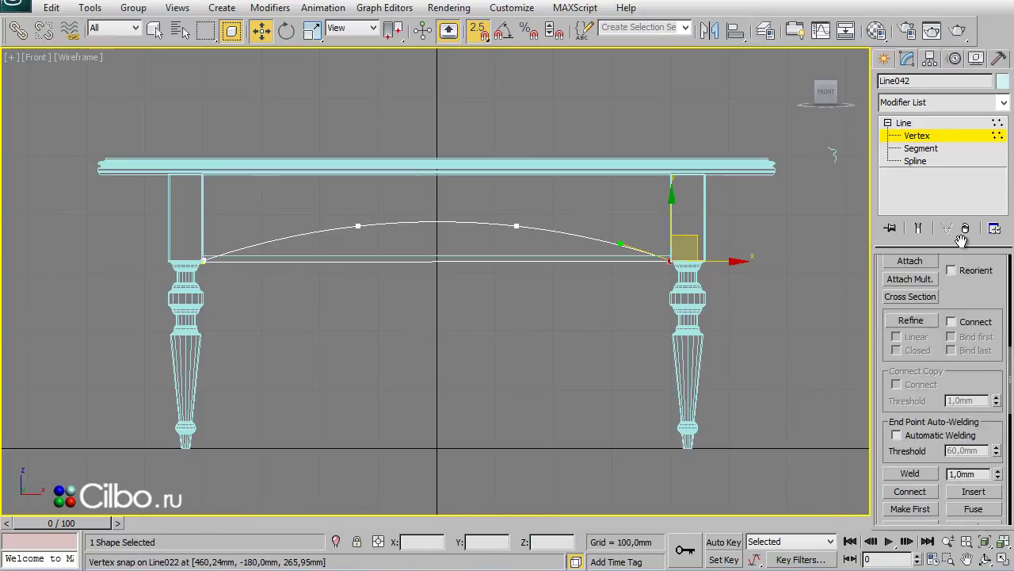
scroll(961, 240, down, 2)
click(975, 432)
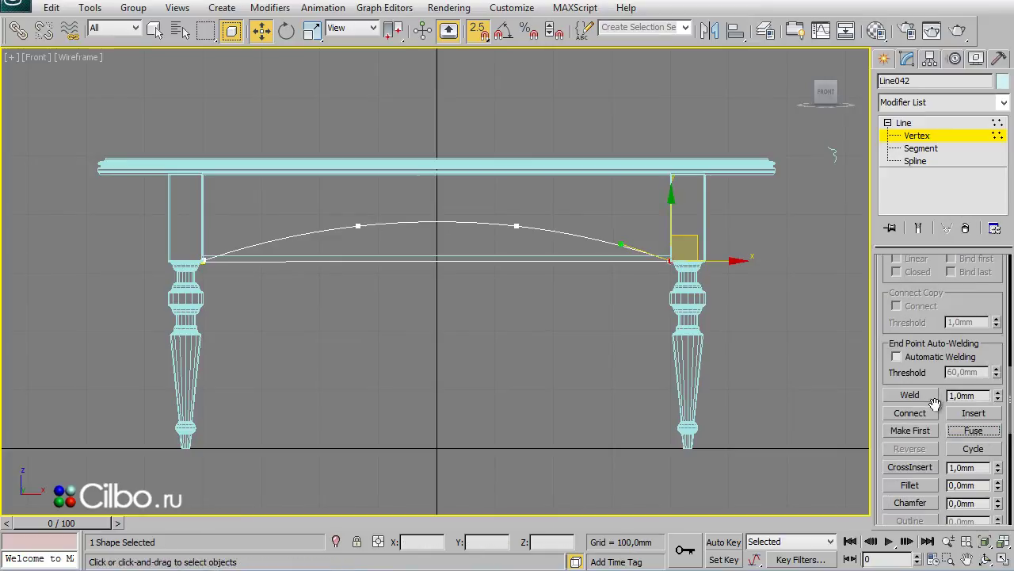
click(910, 396)
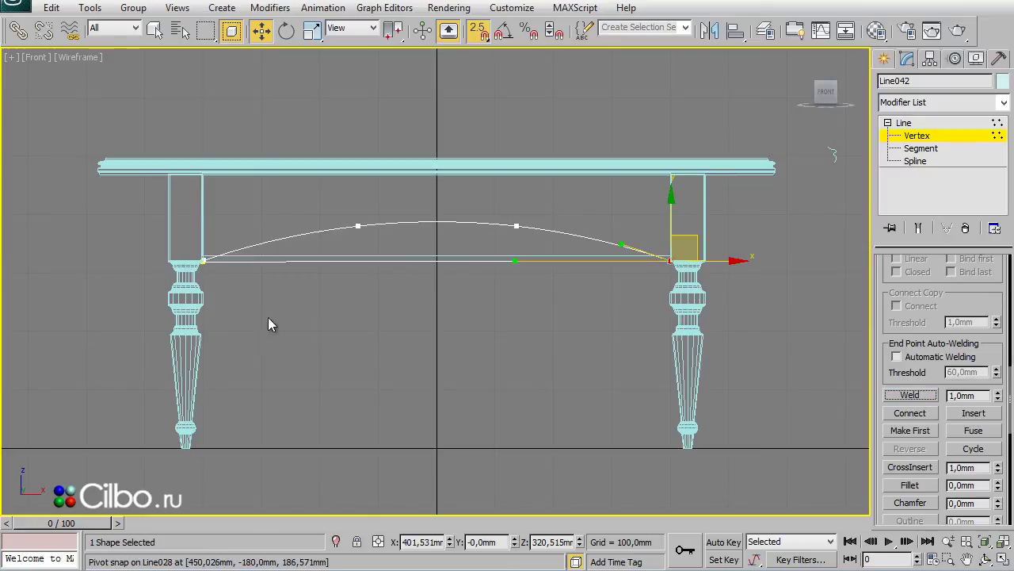
drag(186, 247, 245, 289)
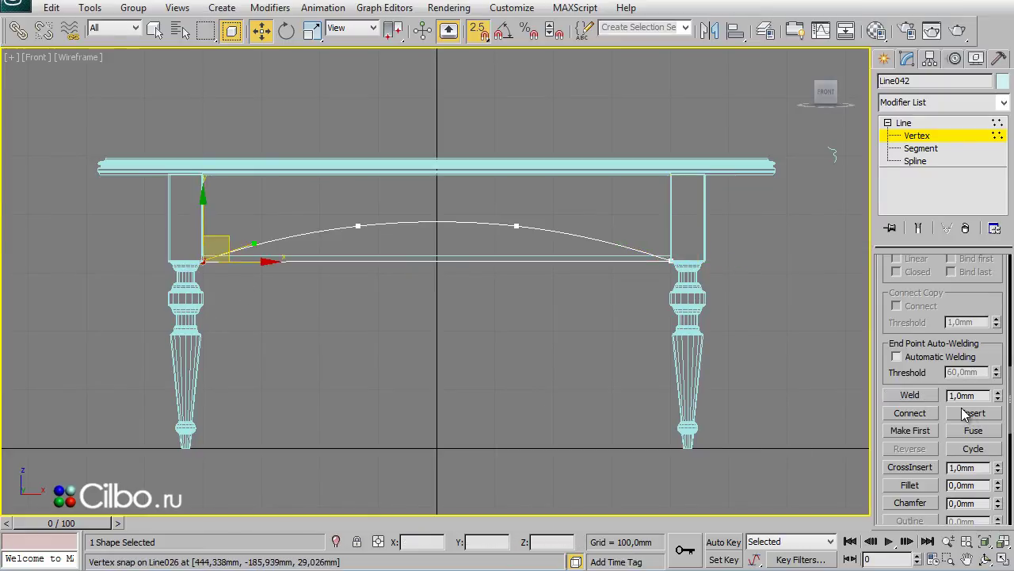
click(986, 435)
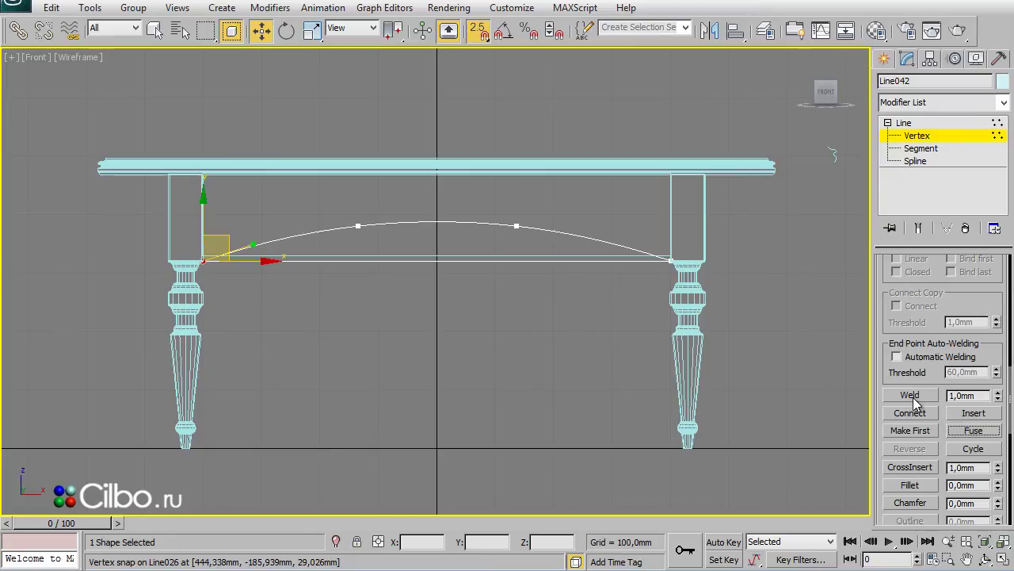
click(911, 396)
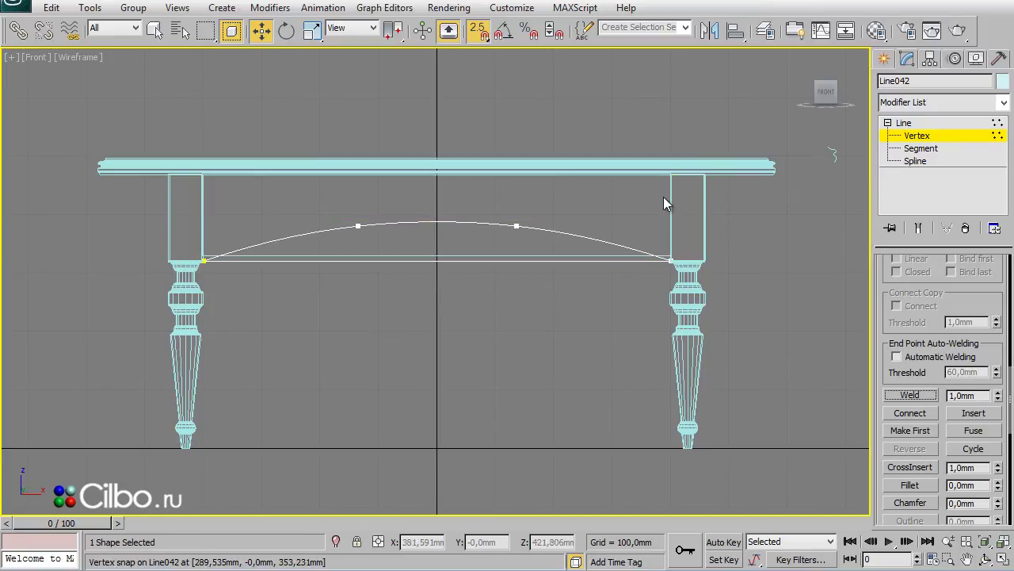
Step: Turn off snapping and attach the under-tabletop rectangle to the arched shape Line042
click(477, 36)
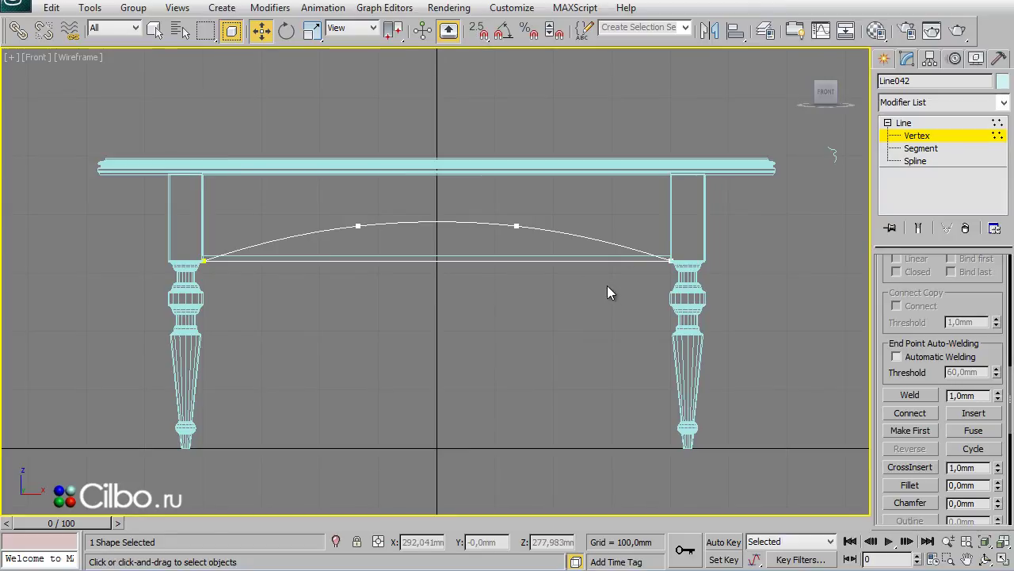
scroll(955, 308, up, 5)
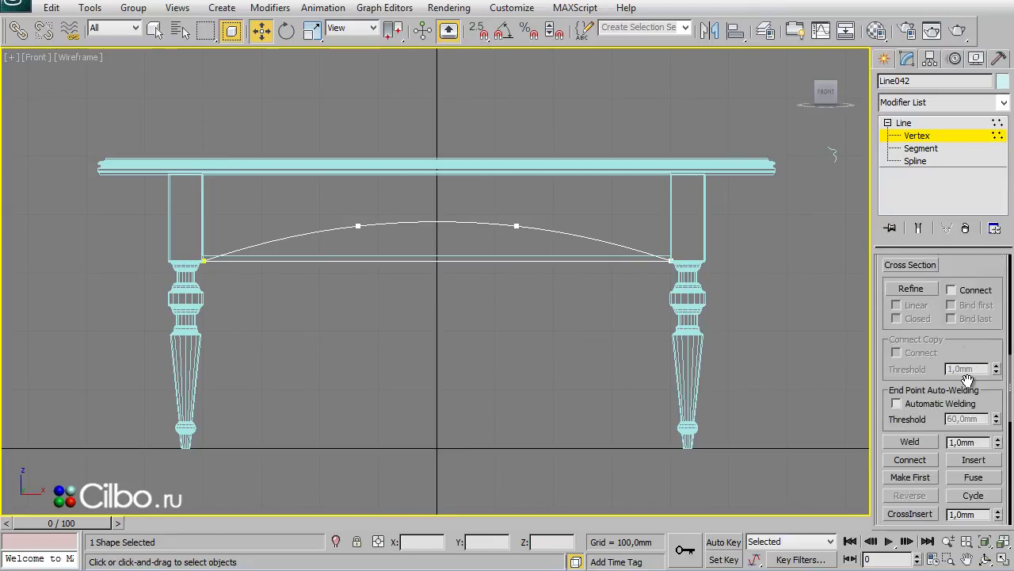
click(910, 404)
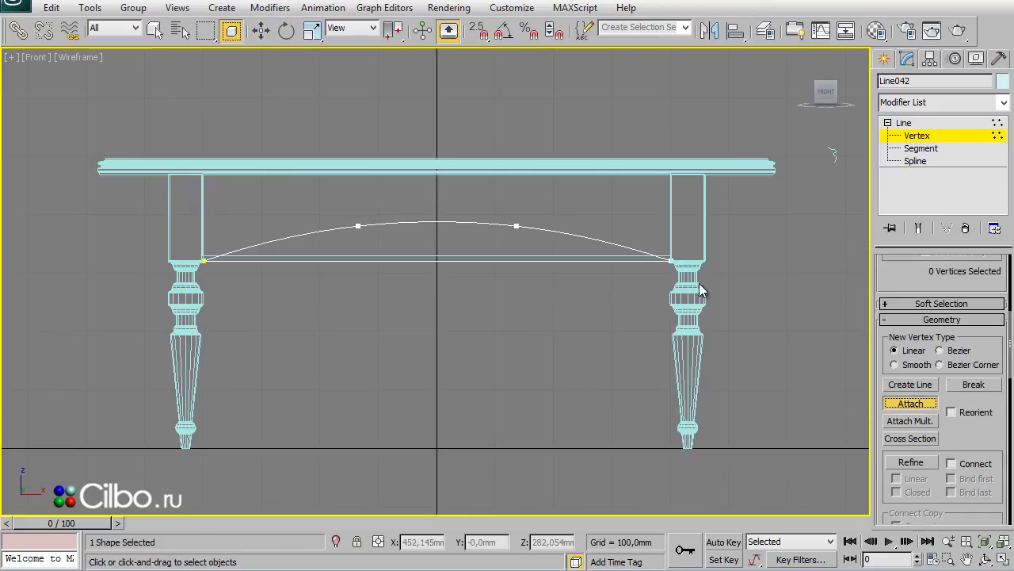
click(633, 256)
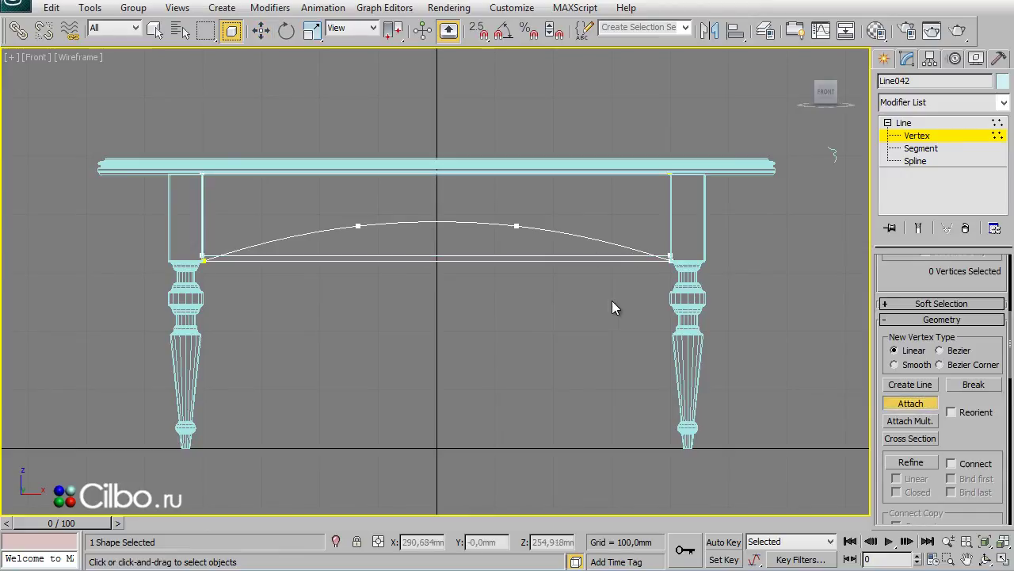
right_click(819, 371)
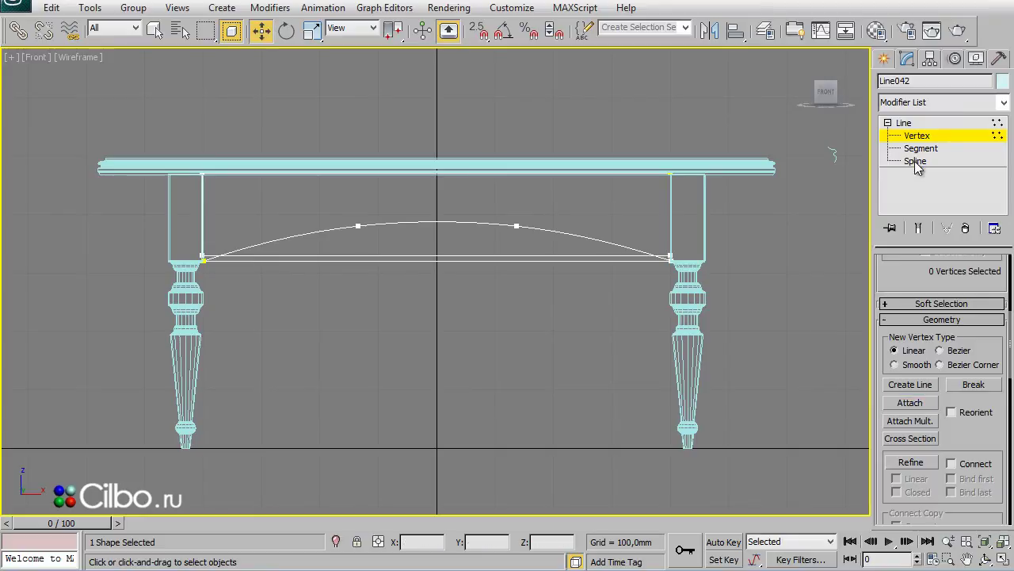
Step: At Spline level, Boolean-subtract the arc spline from the rectangle spline, then deselect
click(916, 162)
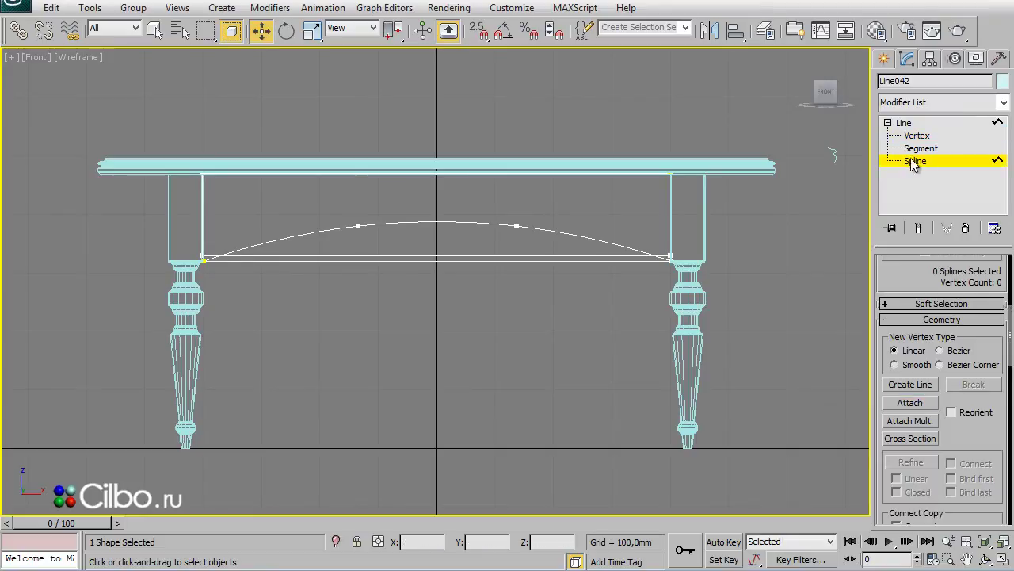
click(608, 255)
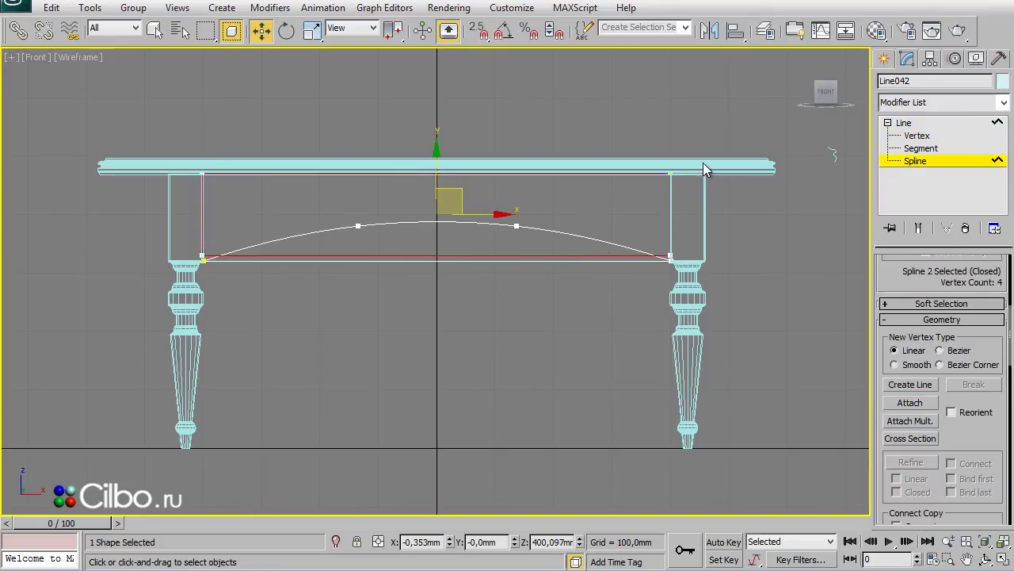
drag(955, 434, 956, 258)
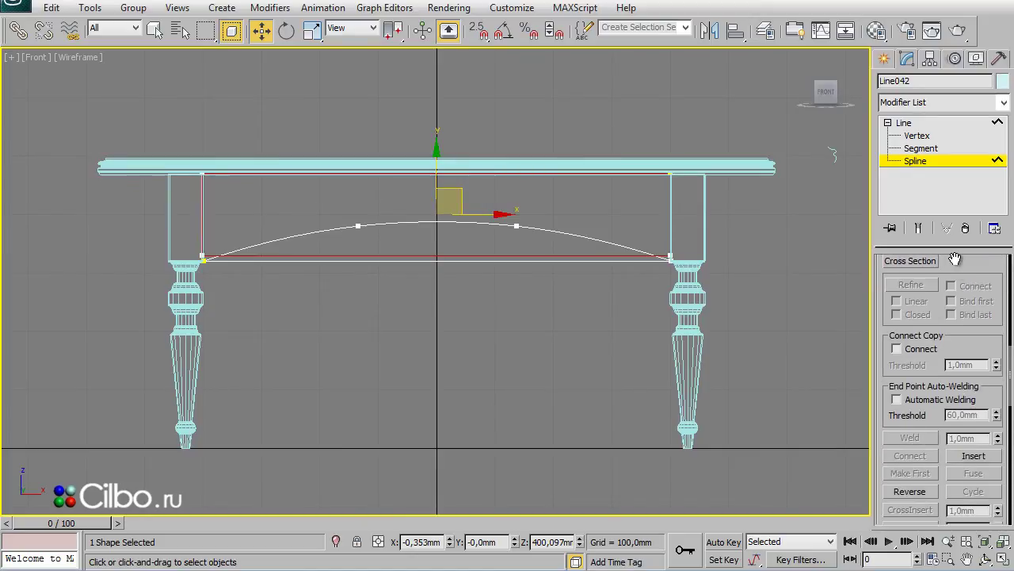
drag(973, 349, 961, 232)
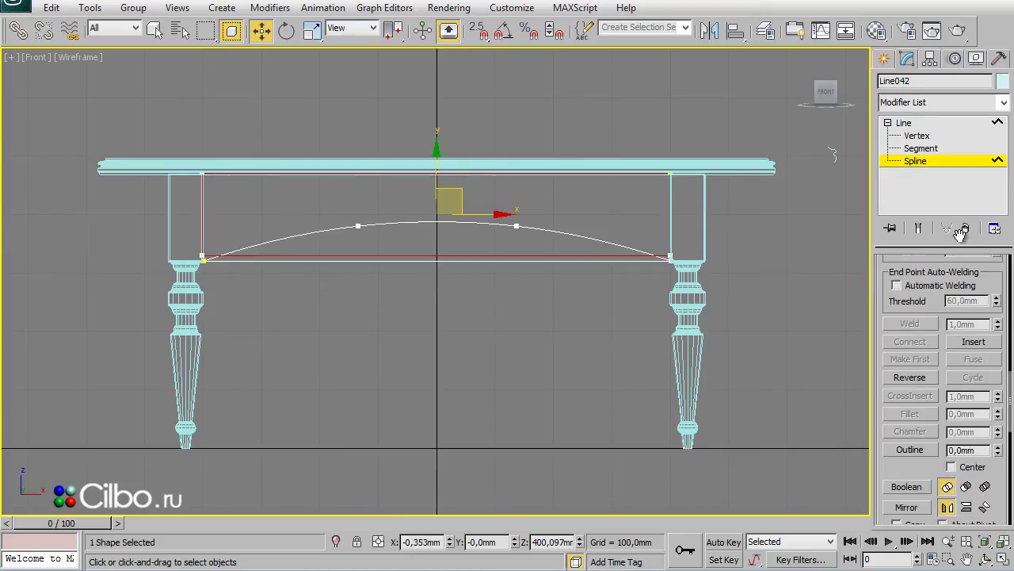
click(907, 486)
click(969, 487)
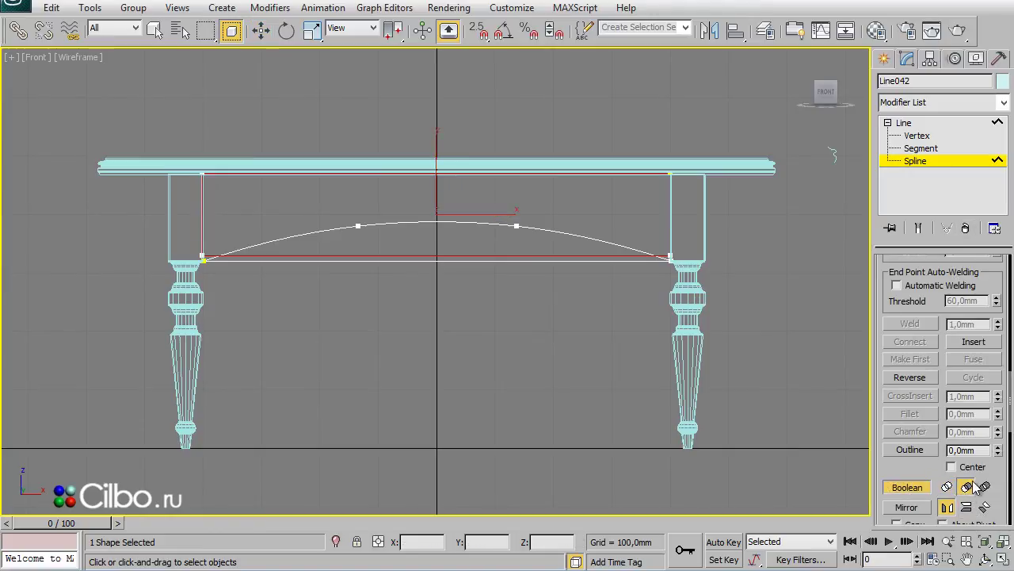
click(599, 240)
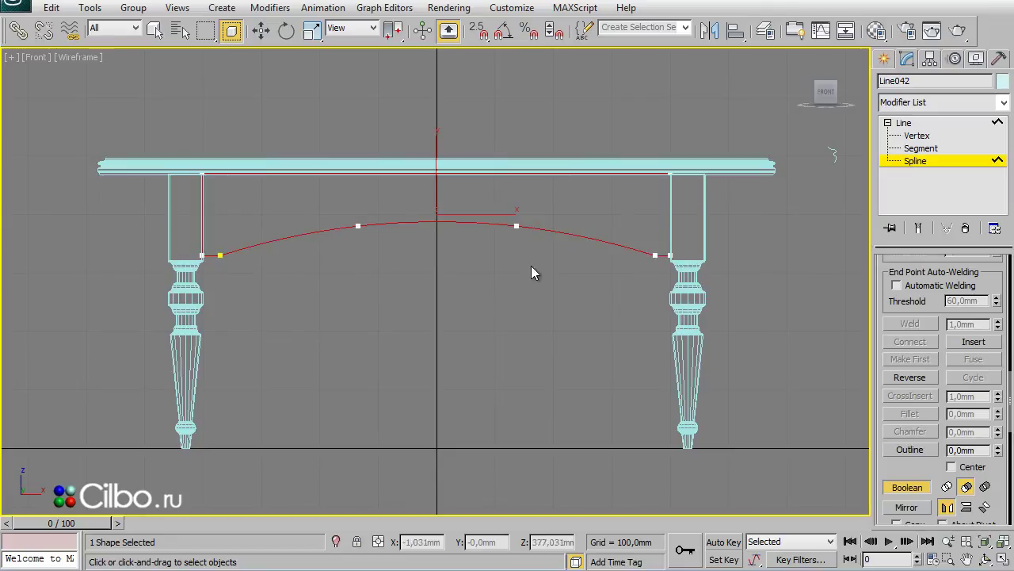
key(w)
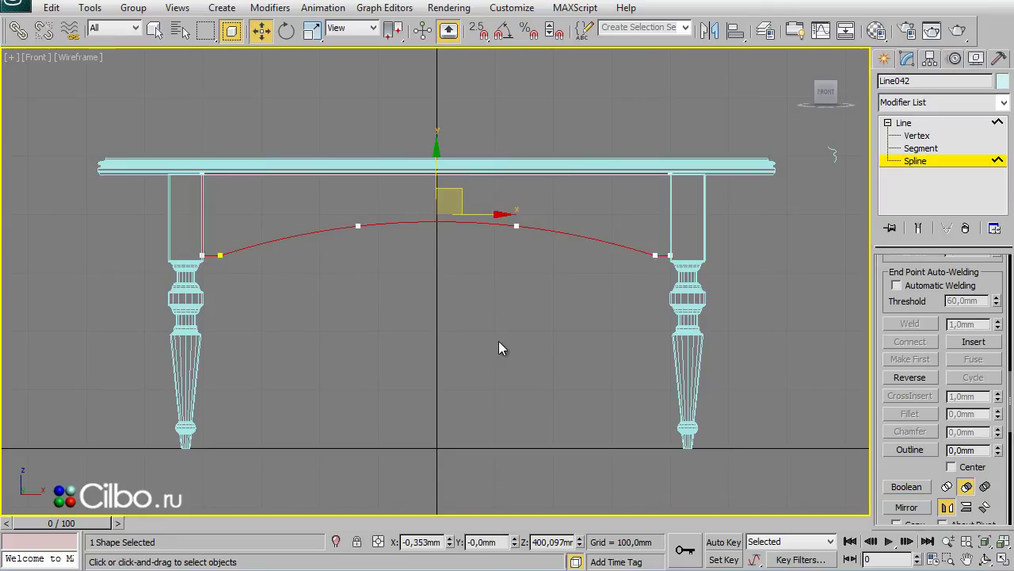
click(501, 341)
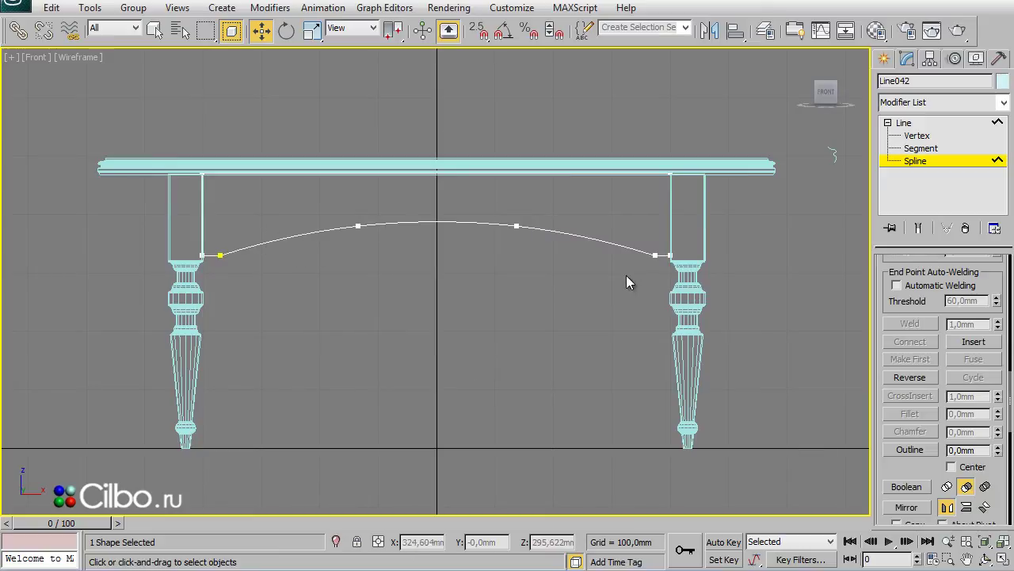
Step: Draw a rectangle in the Front view across the arc between the two front legs
click(885, 60)
click(906, 60)
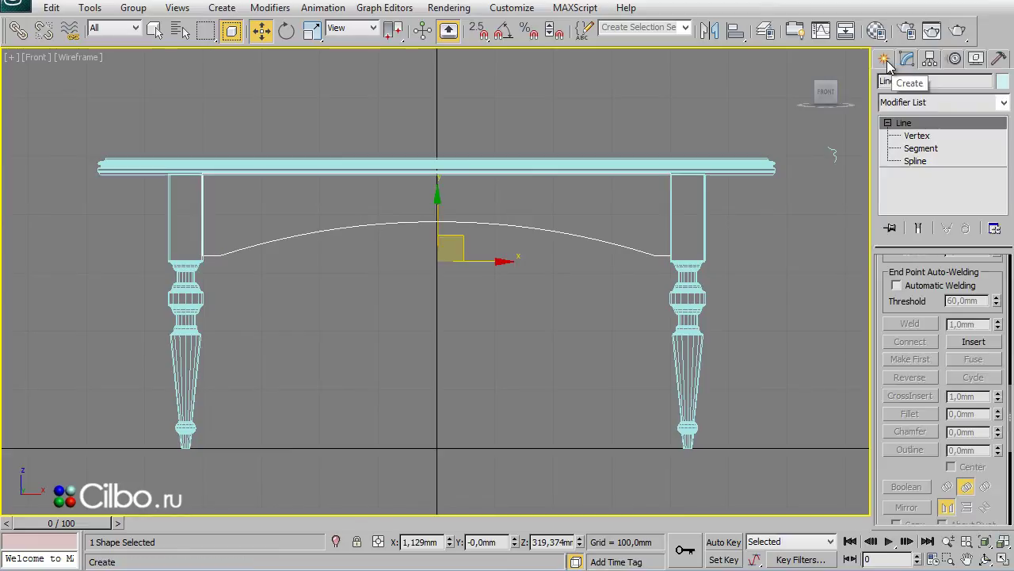
click(886, 60)
click(973, 173)
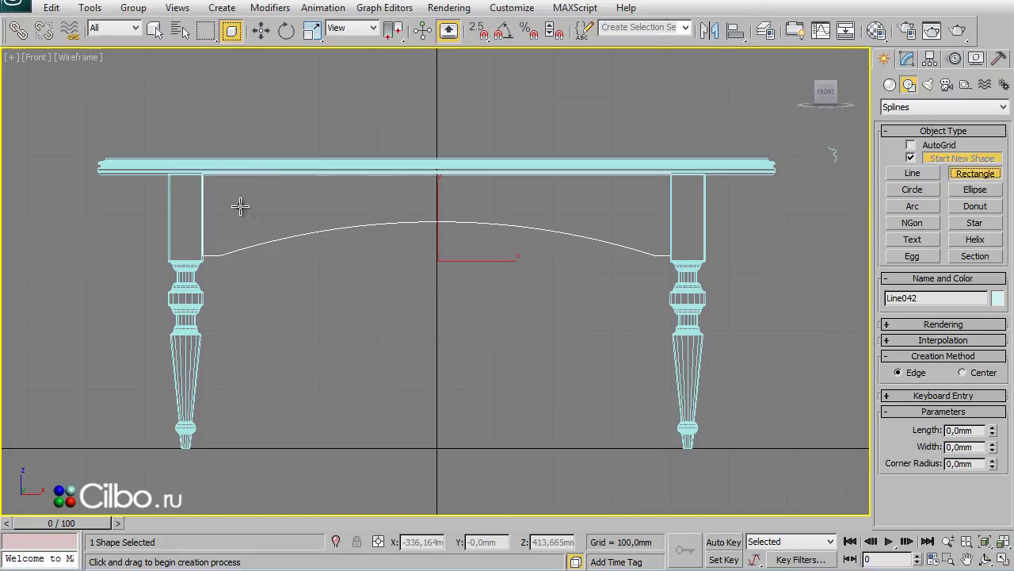
mouse_move(241, 206)
mouse_down()
mouse_move(633, 326)
mouse_move(637, 337)
mouse_up()
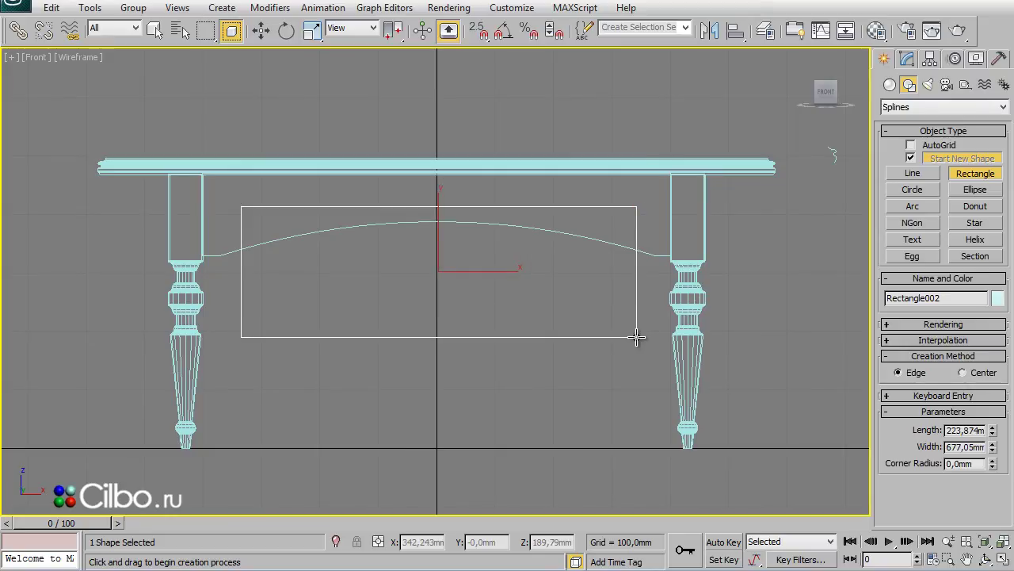
key(w)
Step: Attach the rectangle to the arched Line042 curve, then undo the attach
click(653, 255)
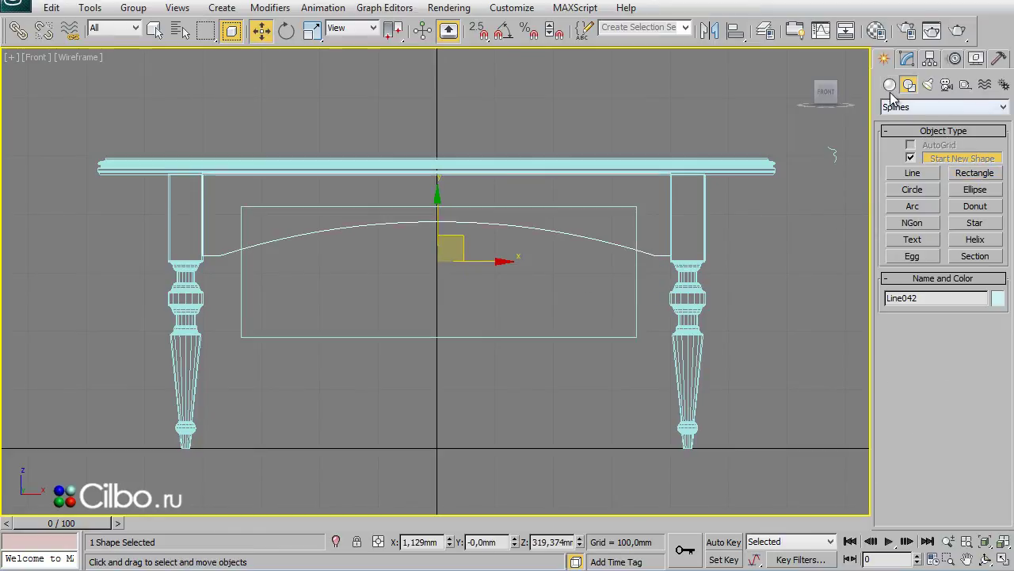
click(907, 60)
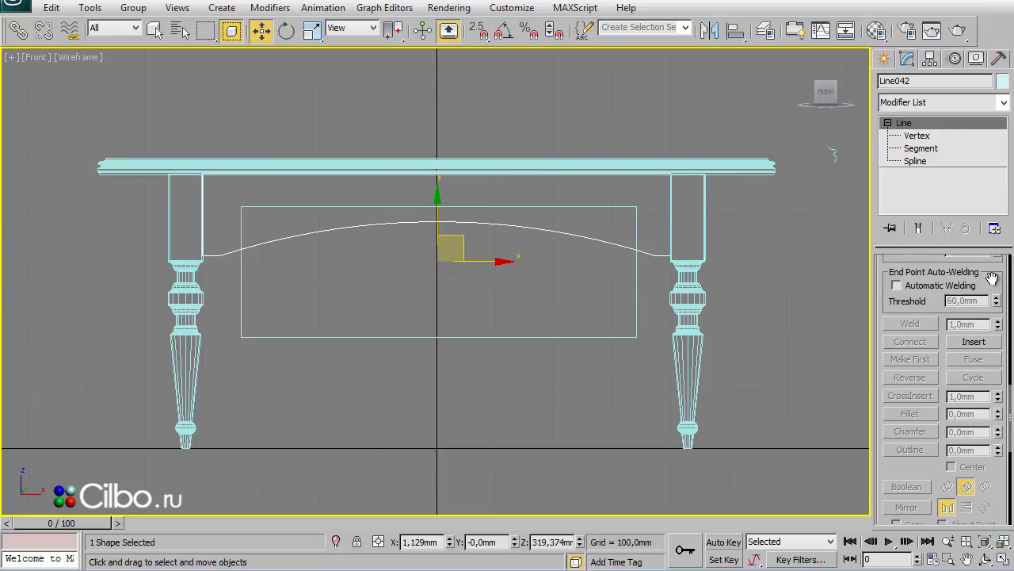
drag(943, 299, 1002, 434)
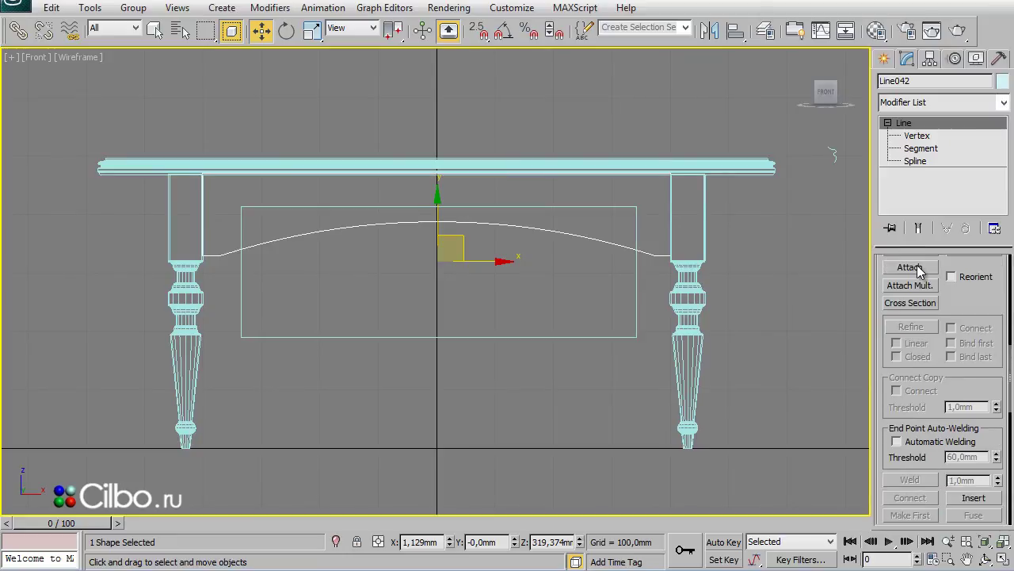
click(910, 268)
click(607, 337)
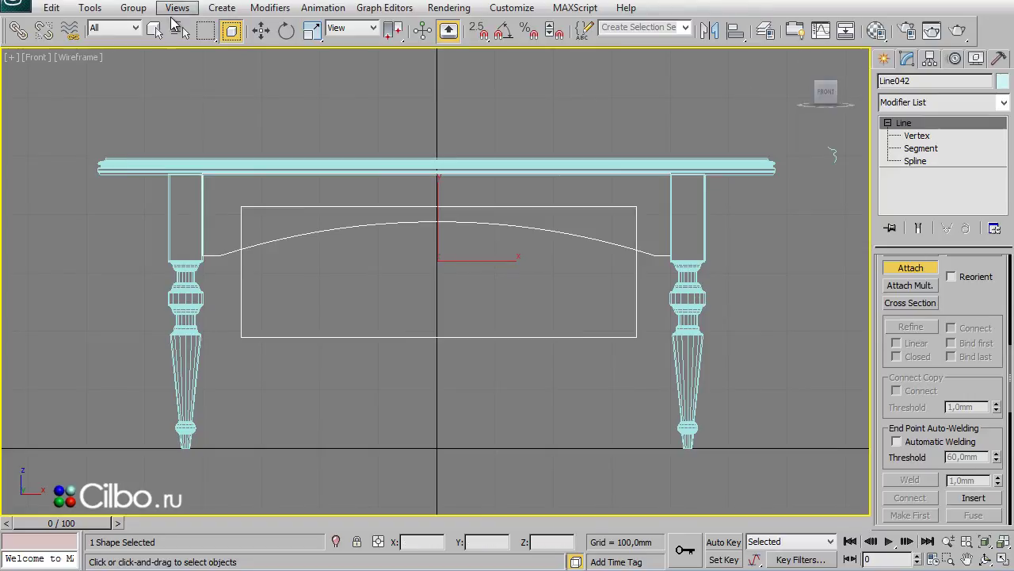
key(ctrl+z)
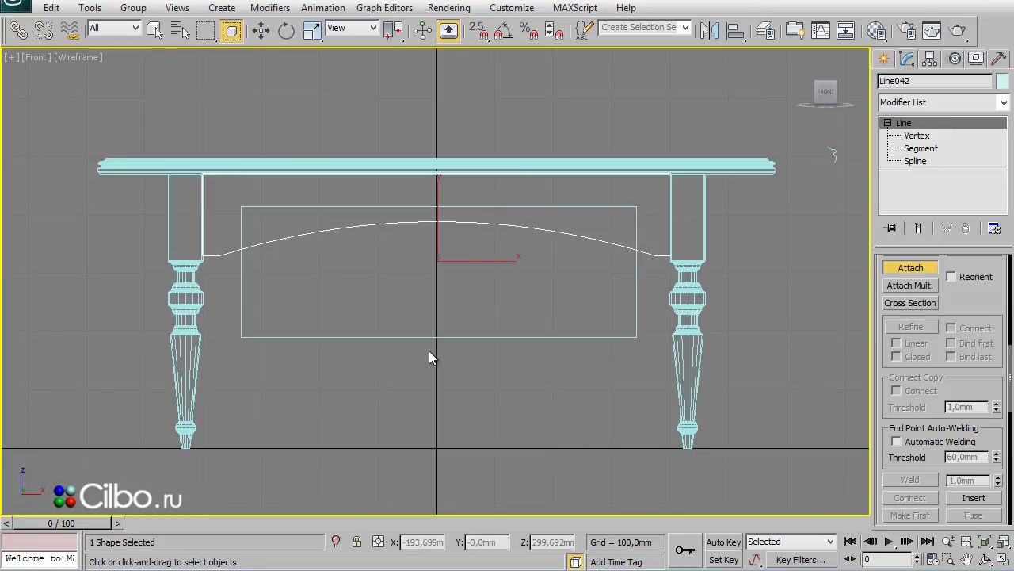
Step: Centre-align Rectangle002 on Line042 in Y, then lower it to Z 332,095 mm
key(w)
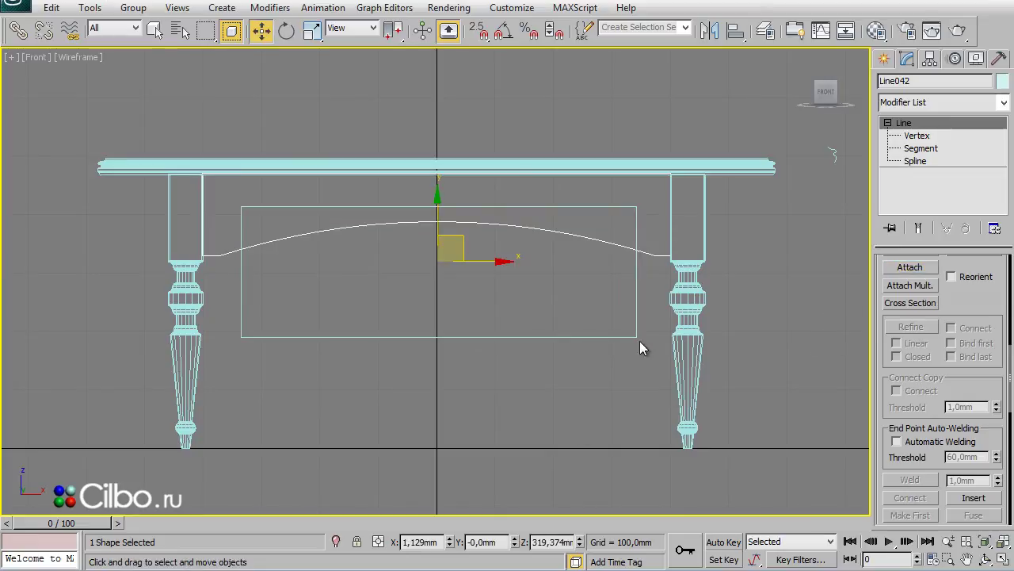
click(546, 335)
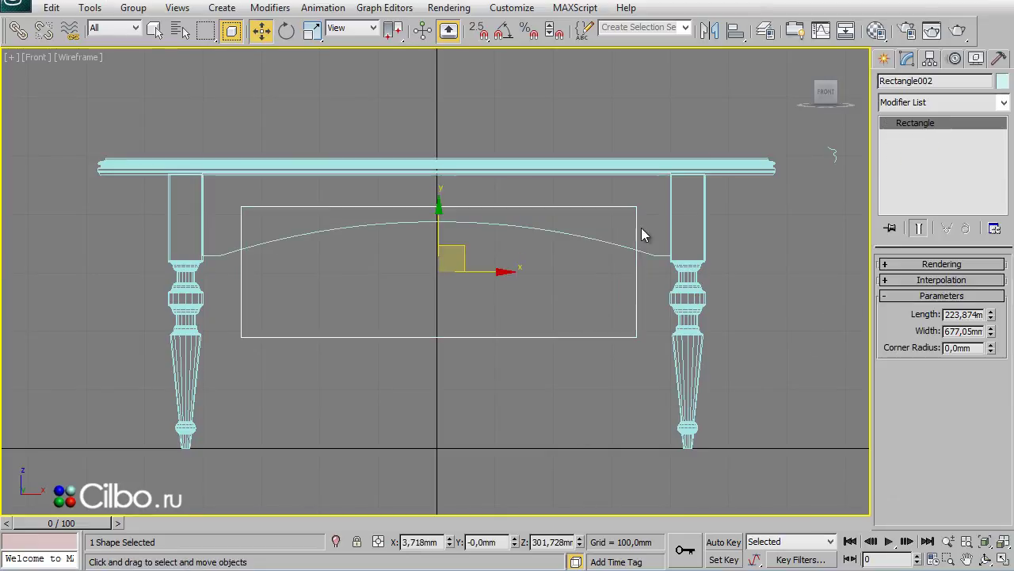
click(735, 31)
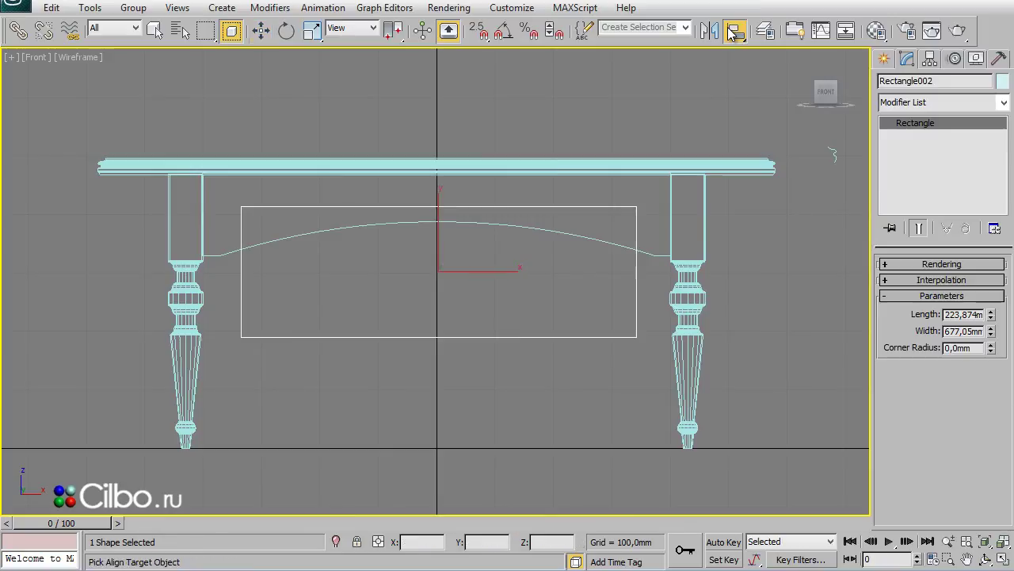
click(589, 236)
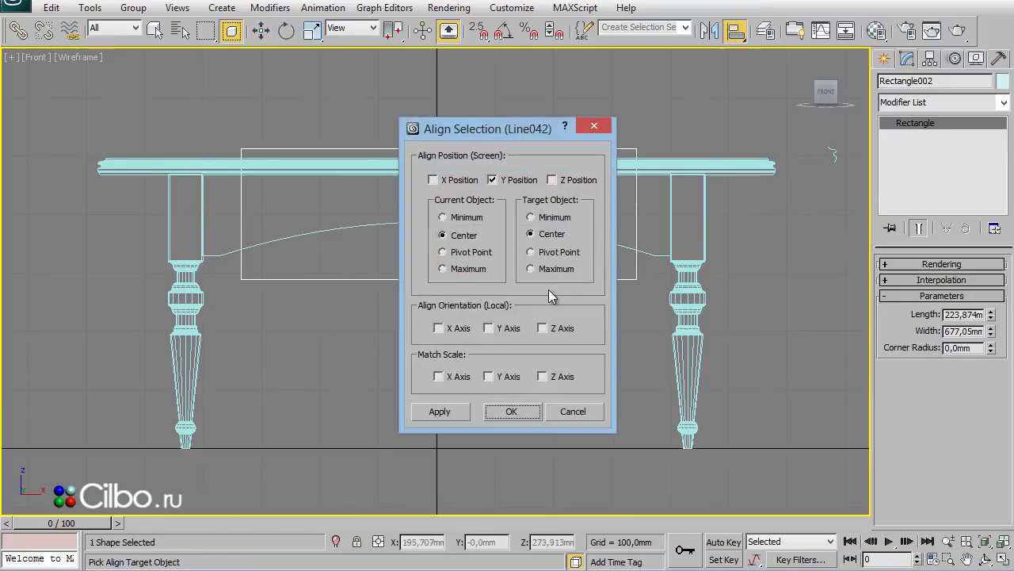
click(508, 409)
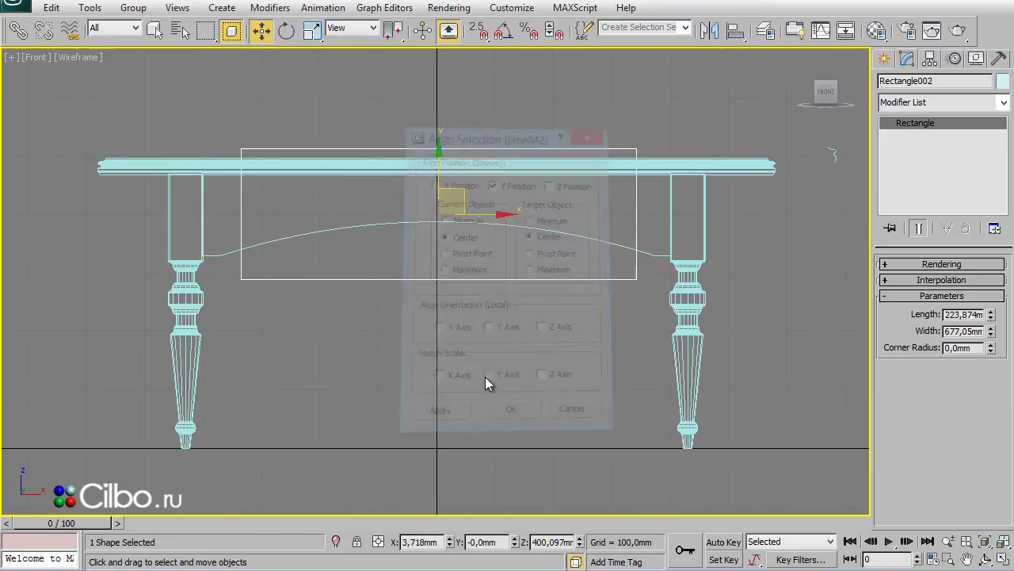
drag(441, 149, 441, 179)
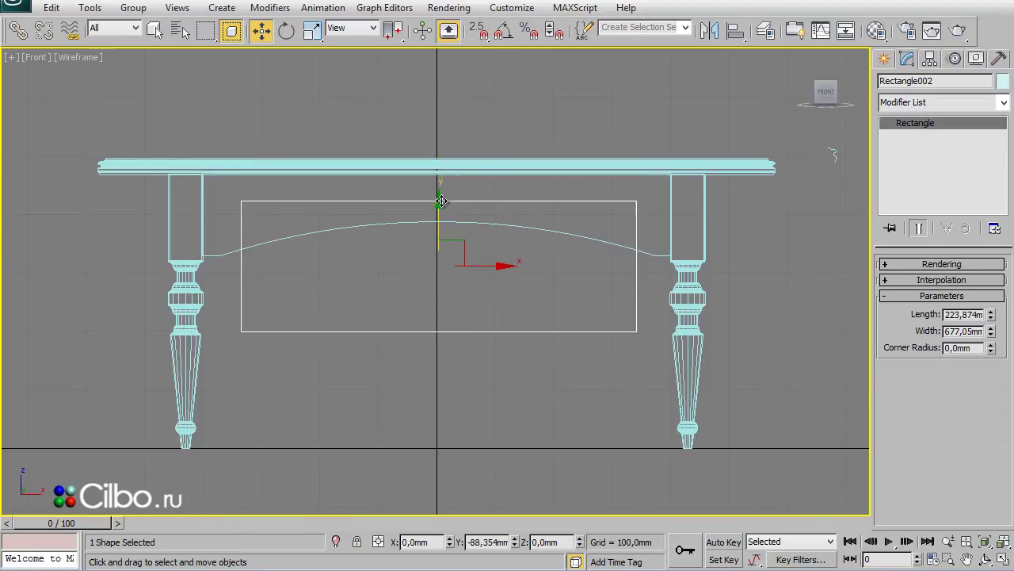
mouse_move(442, 179)
mouse_down()
mouse_move(440, 208)
mouse_move(439, 189)
mouse_up()
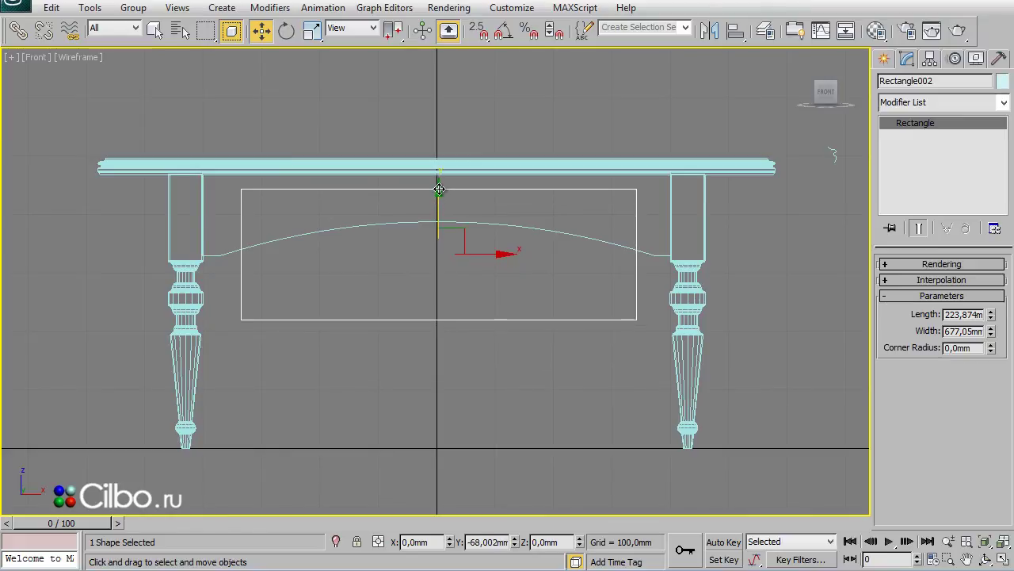
drag(439, 190, 439, 190)
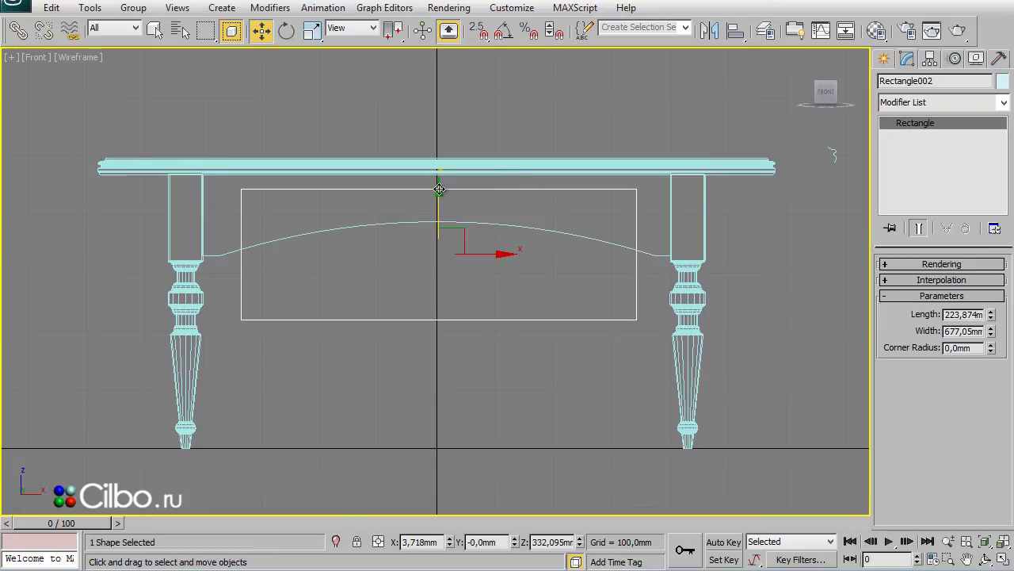
Step: Attach the rectangle to the arched apron curve Line042
click(552, 381)
click(657, 255)
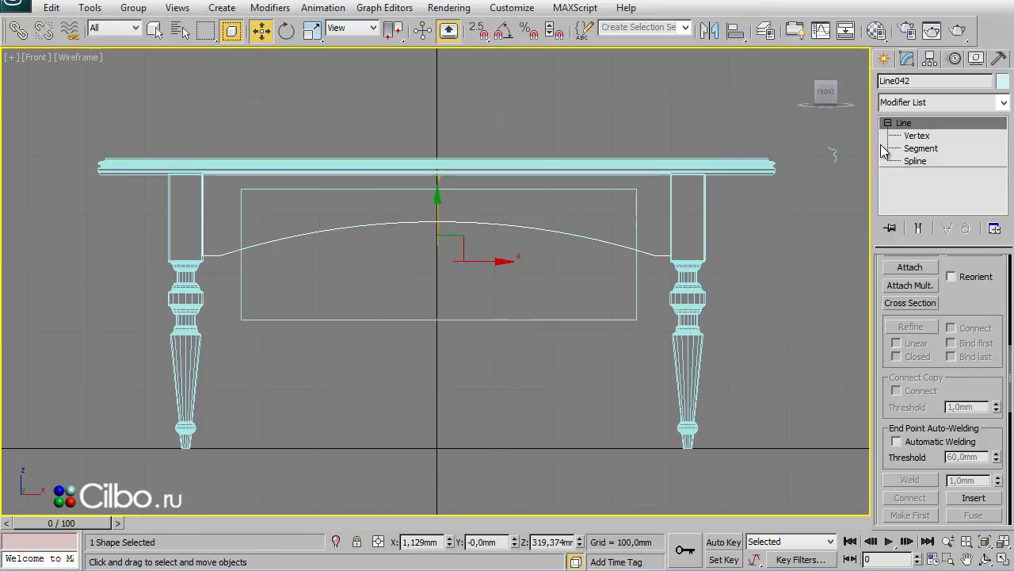
click(910, 268)
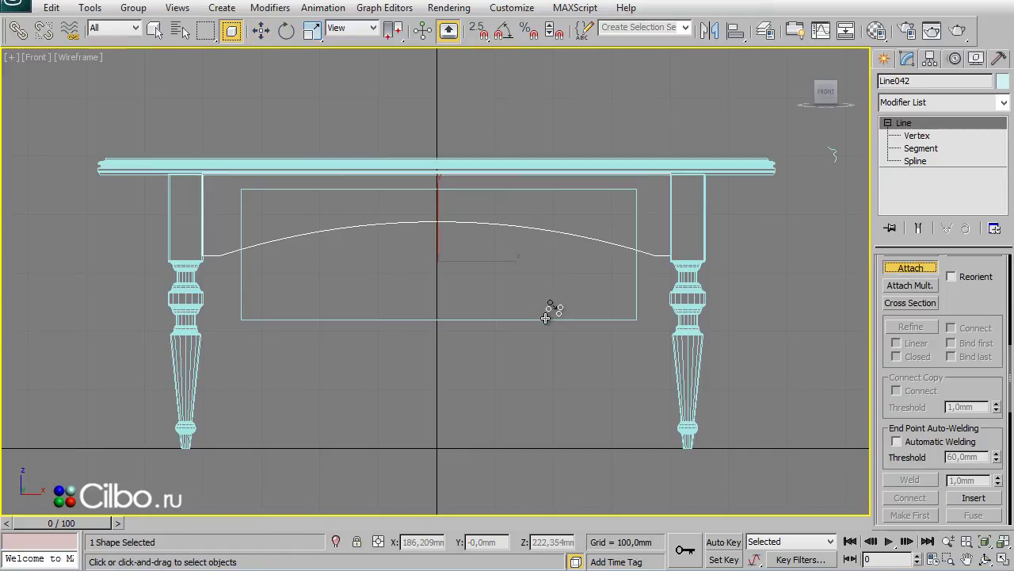
click(545, 318)
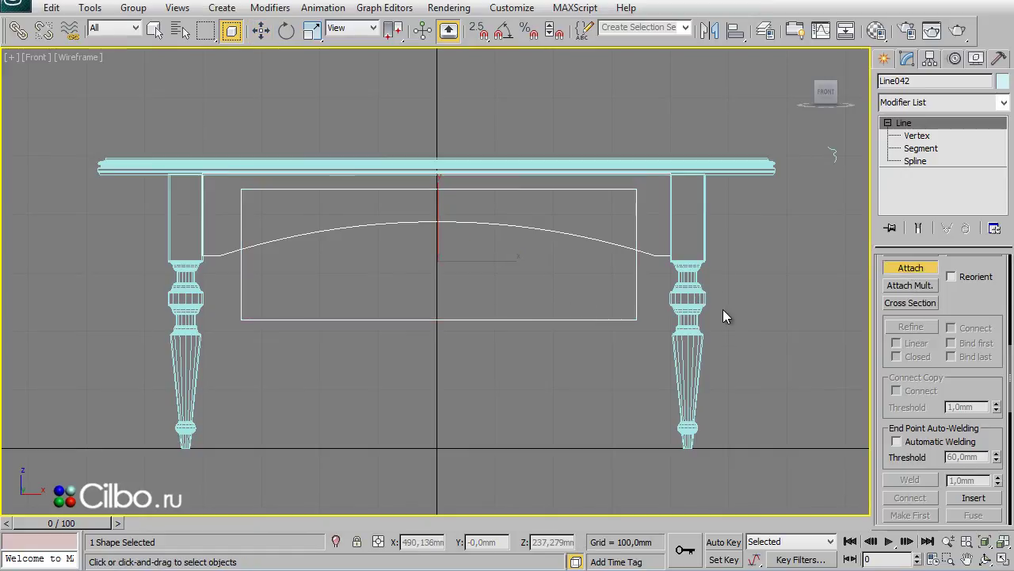
right_click(811, 271)
Step: At Spline level, Boolean-combine the arc spline with the rectangle spline
click(916, 160)
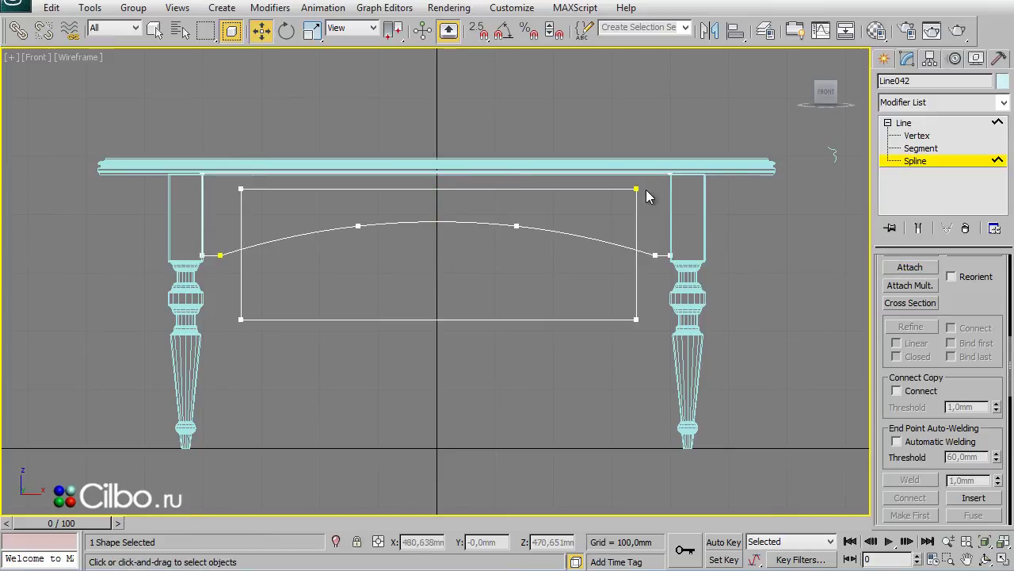
click(576, 235)
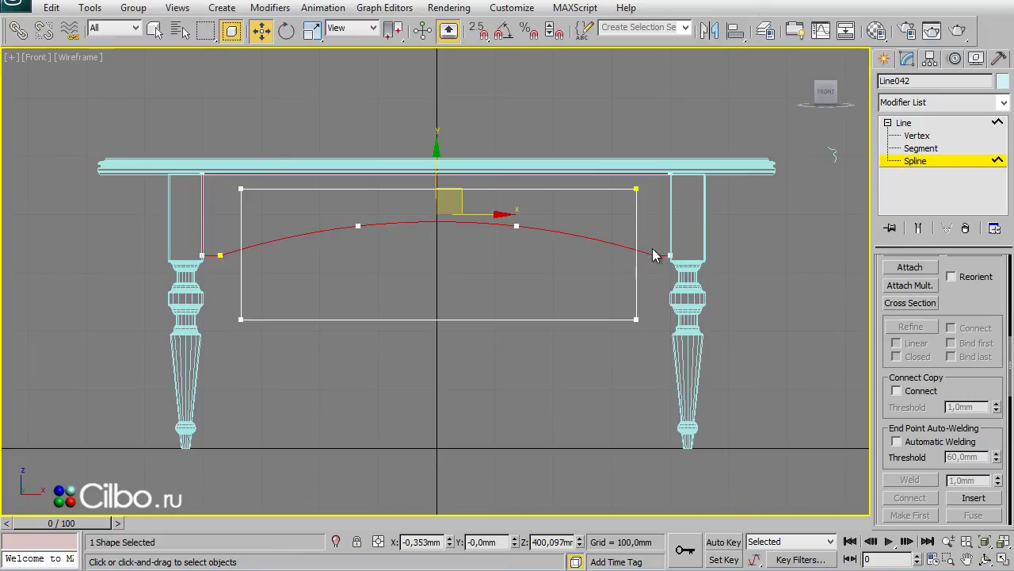
scroll(963, 400, down, 4)
scroll(955, 321, down, 2)
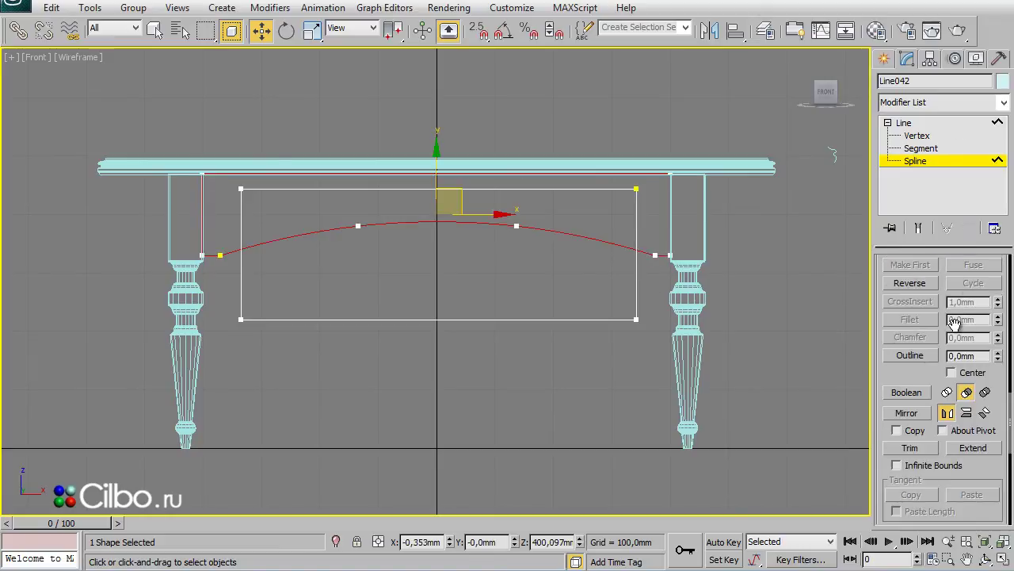
click(907, 392)
click(562, 320)
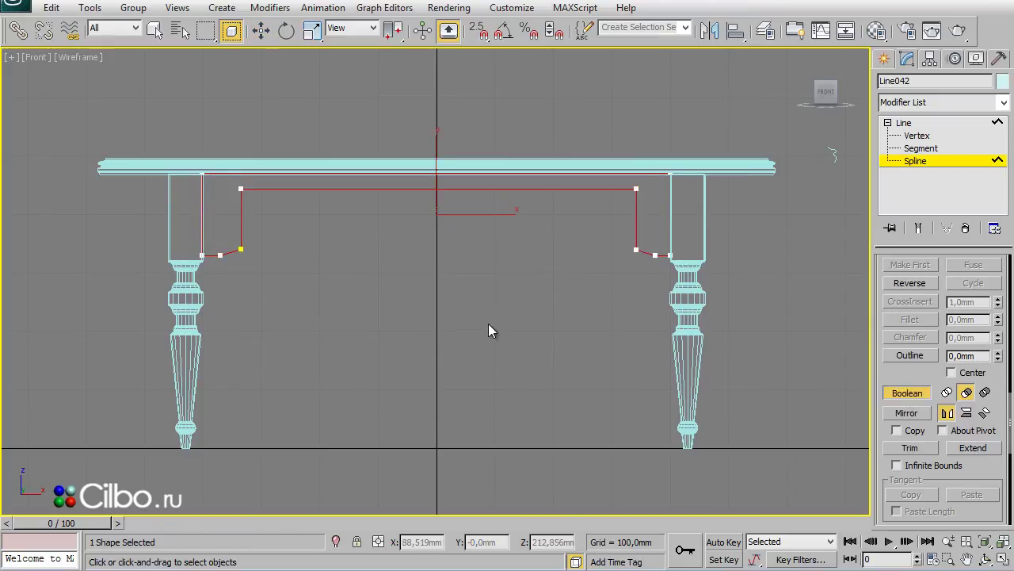
key(w)
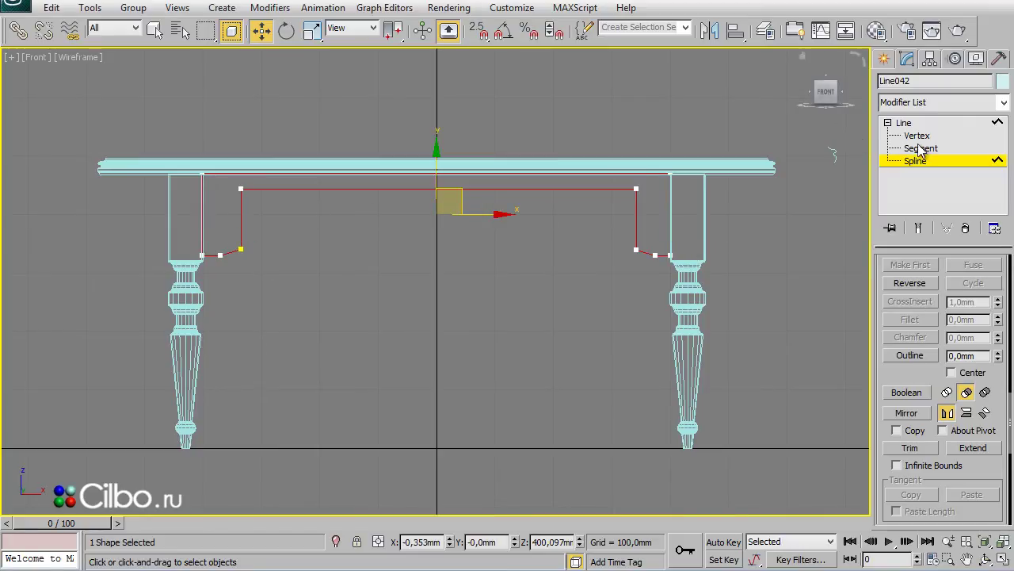
Step: Start an Arc spline in the Front view from the left leg to the right leg
click(885, 60)
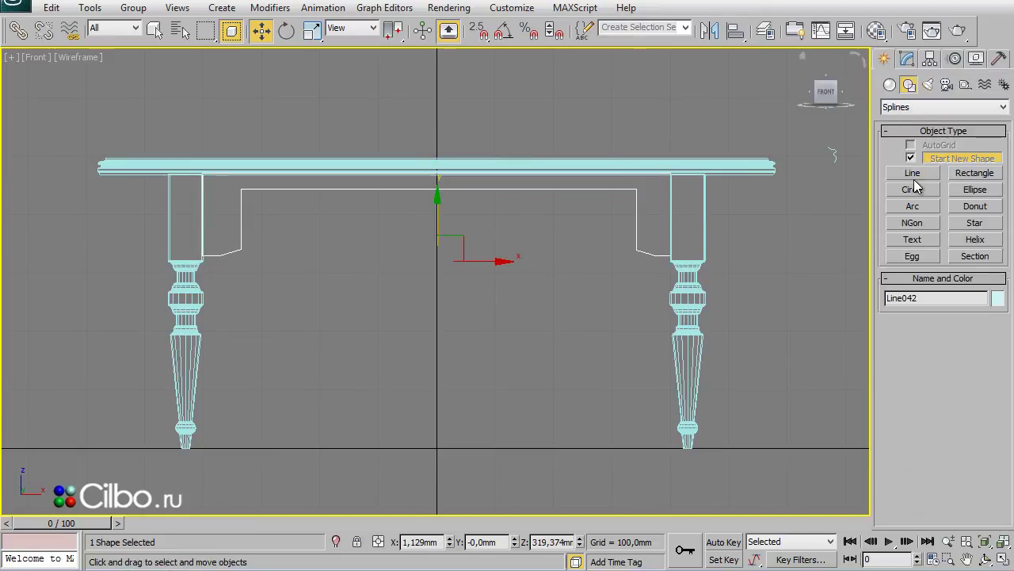
click(911, 207)
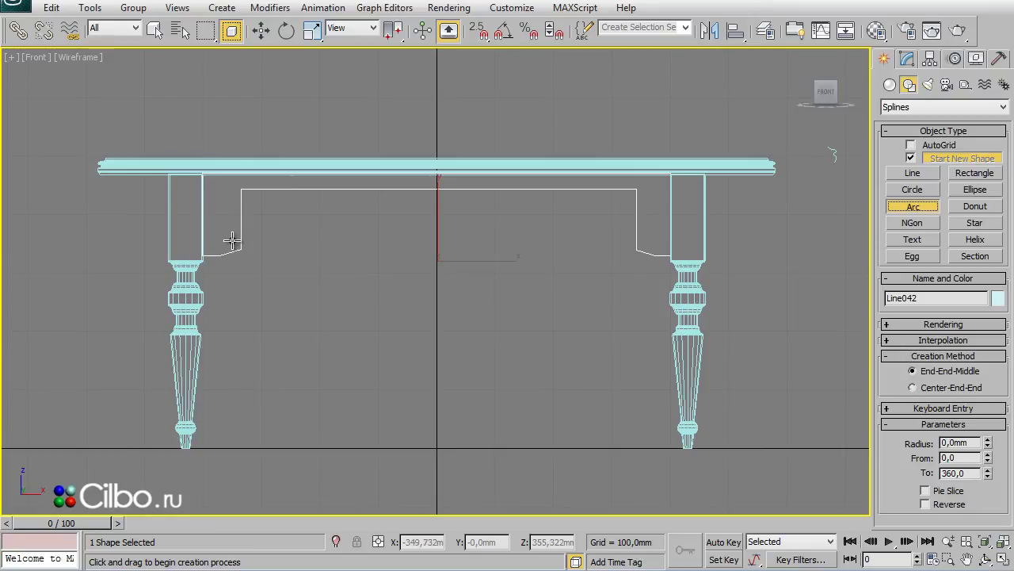
drag(231, 240, 649, 242)
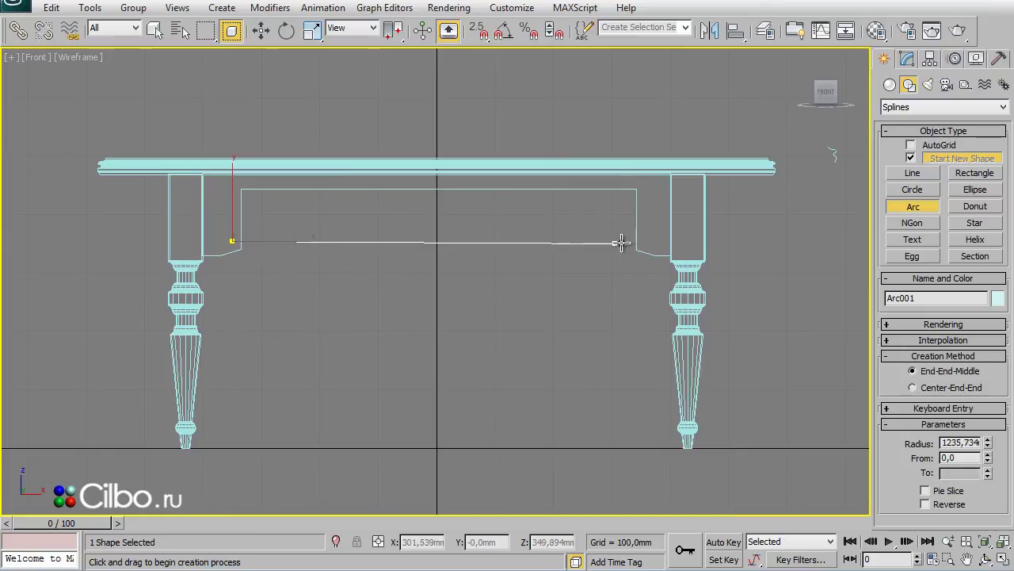
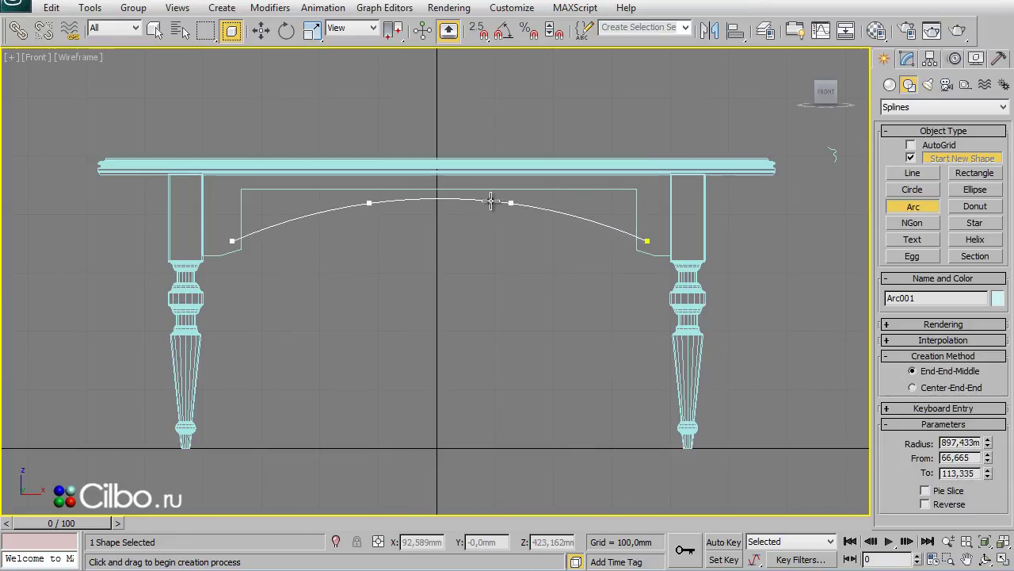
Step: Finish the arc, then draw a four-vertex open line running from its left end up, across and down to its right end
click(491, 201)
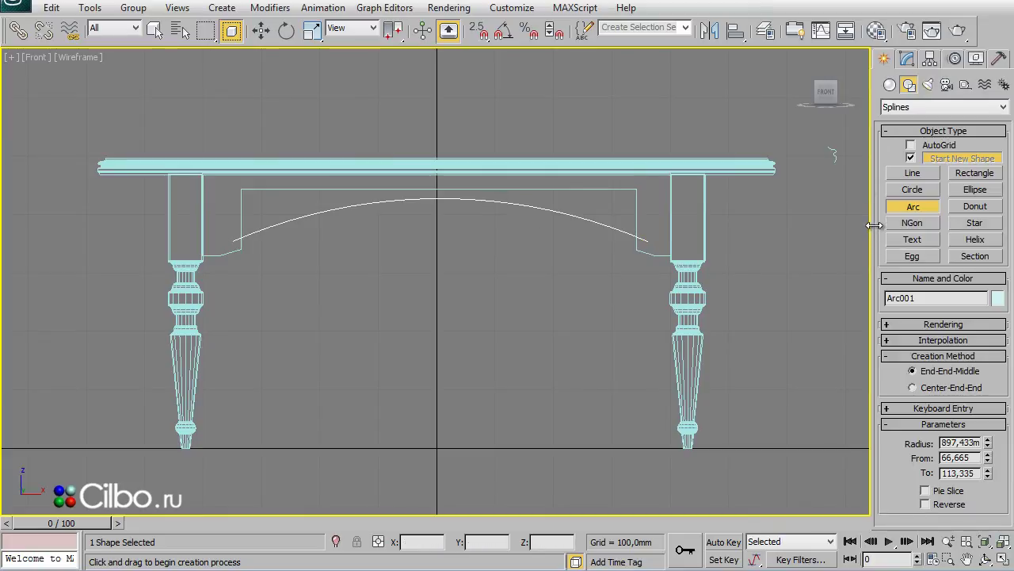
click(912, 172)
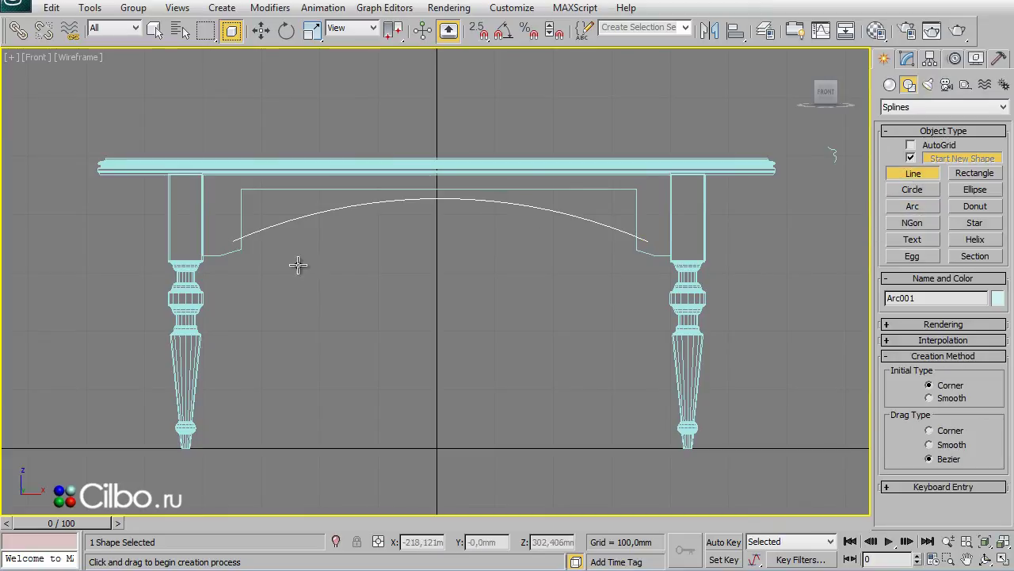
click(233, 240)
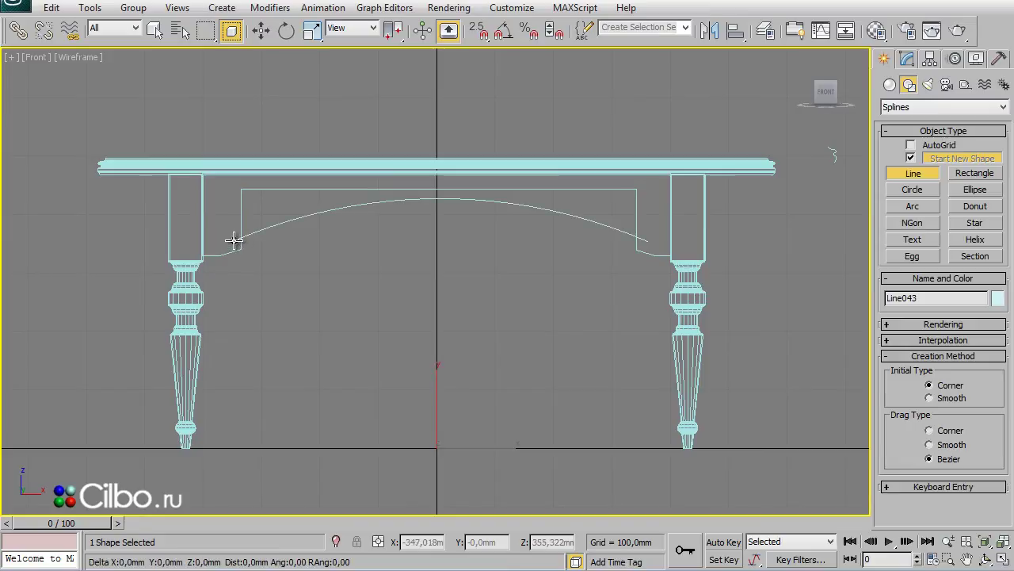
click(234, 182)
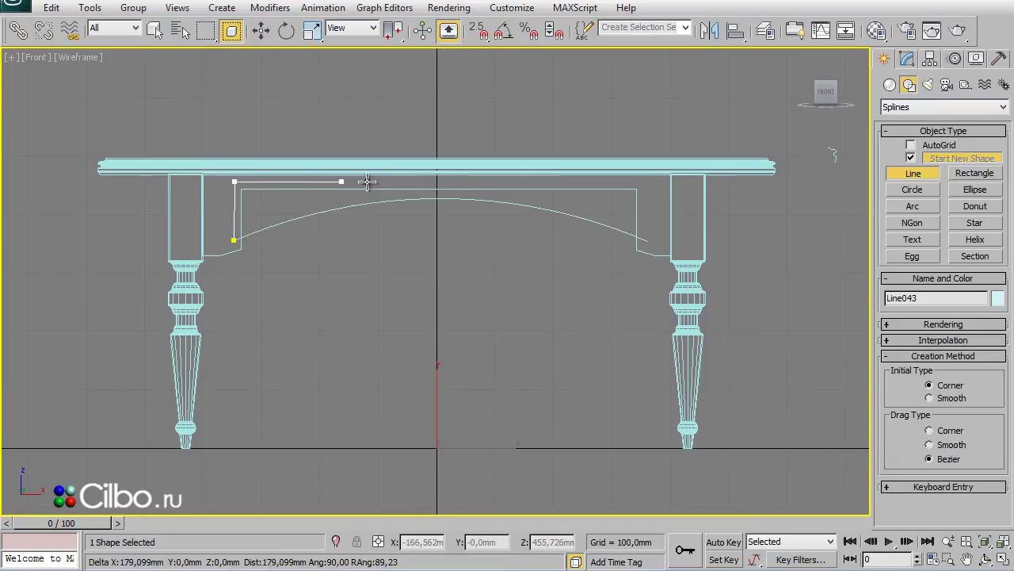
click(648, 183)
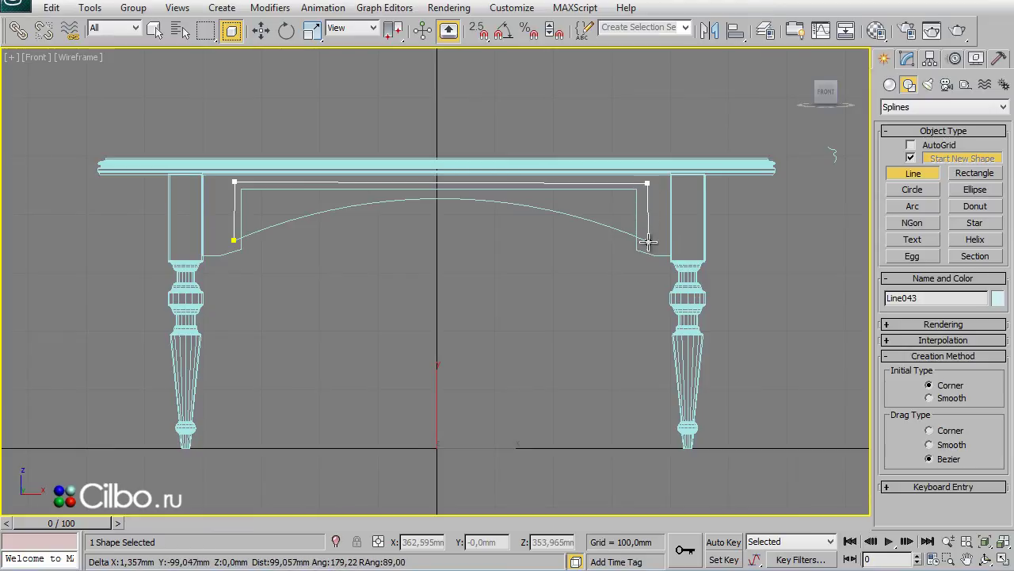
click(648, 242)
right_click(647, 262)
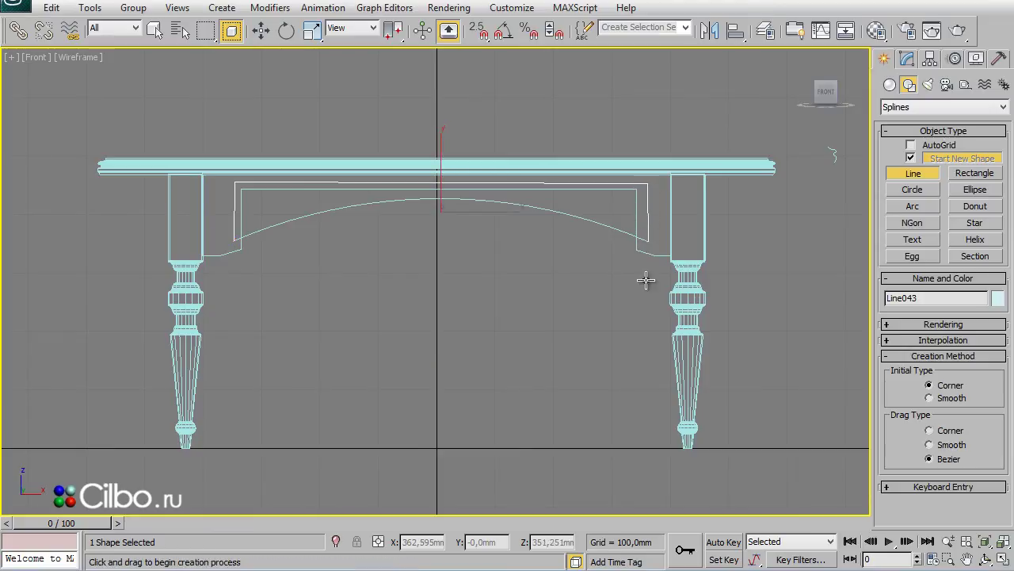
Step: Attach the arc to the new line so both become part of Line043
right_click(568, 275)
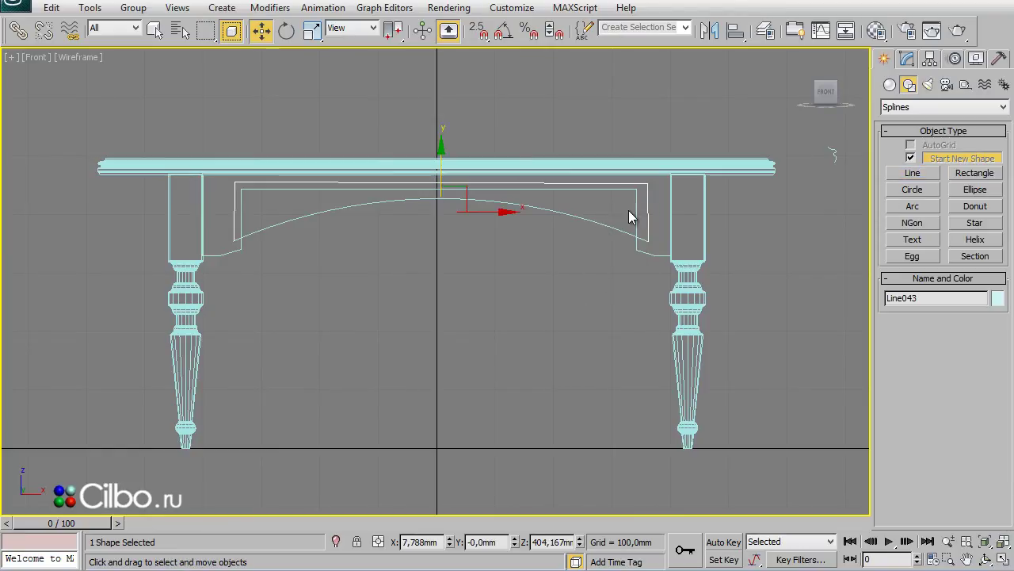
right_click(646, 195)
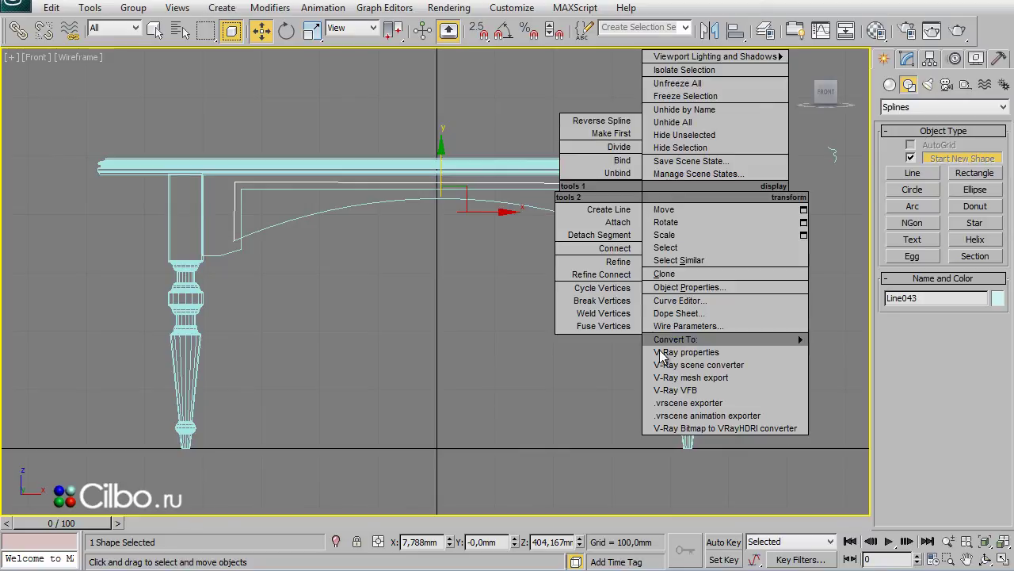
click(872, 339)
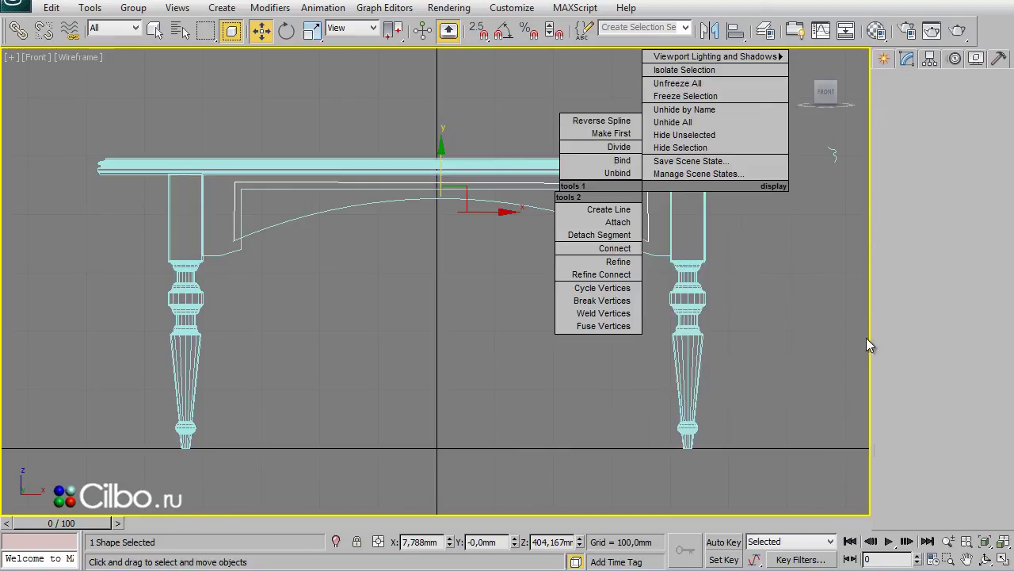
scroll(908, 366, up, 5)
scroll(957, 346, up, 3)
scroll(956, 346, up, 3)
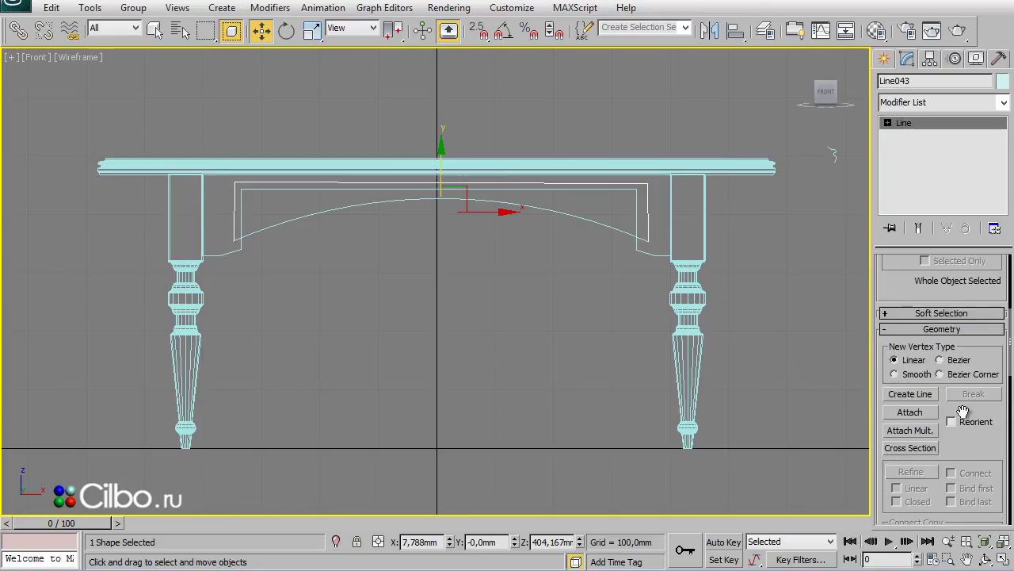
click(910, 413)
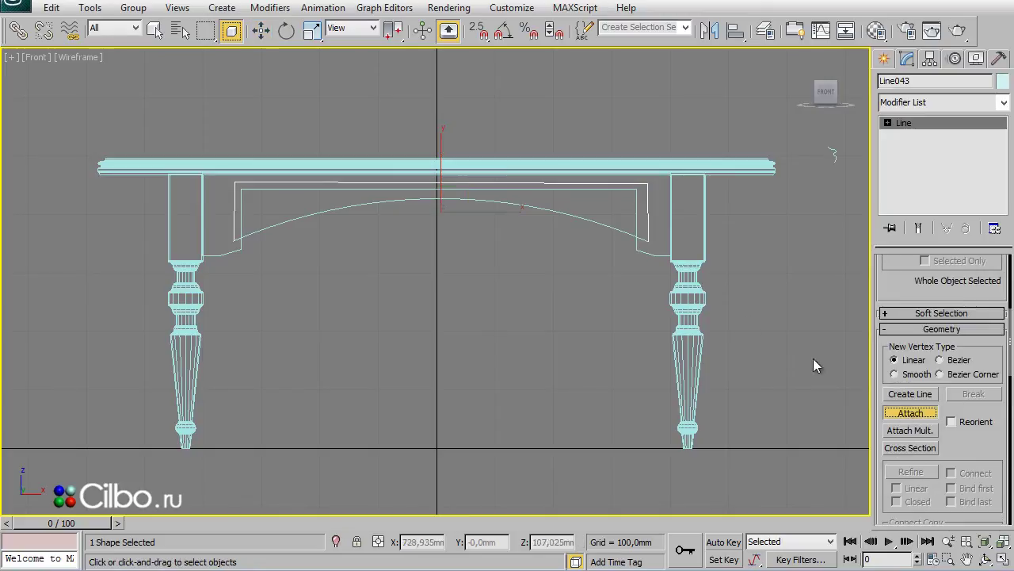
click(602, 226)
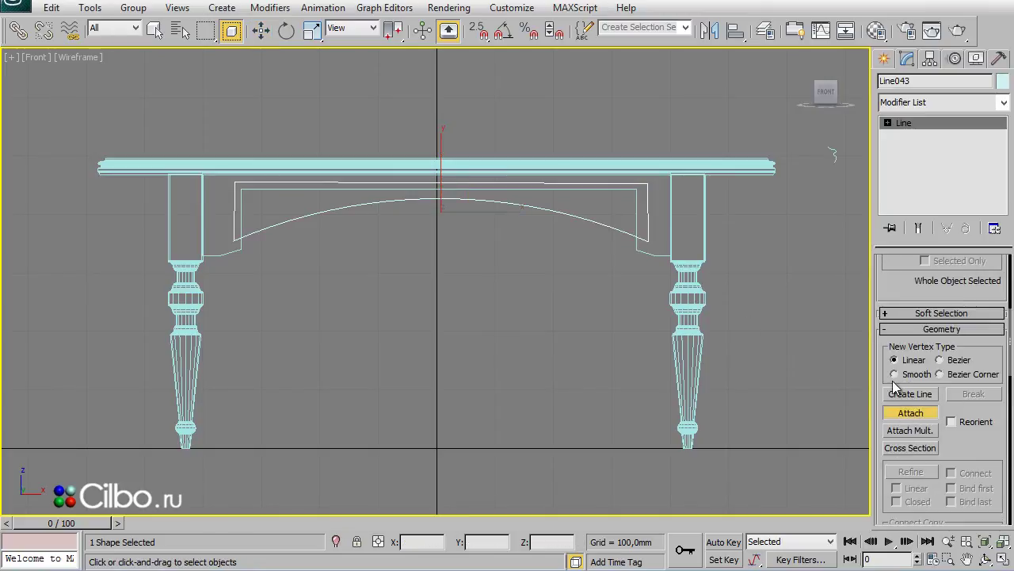
right_click(781, 373)
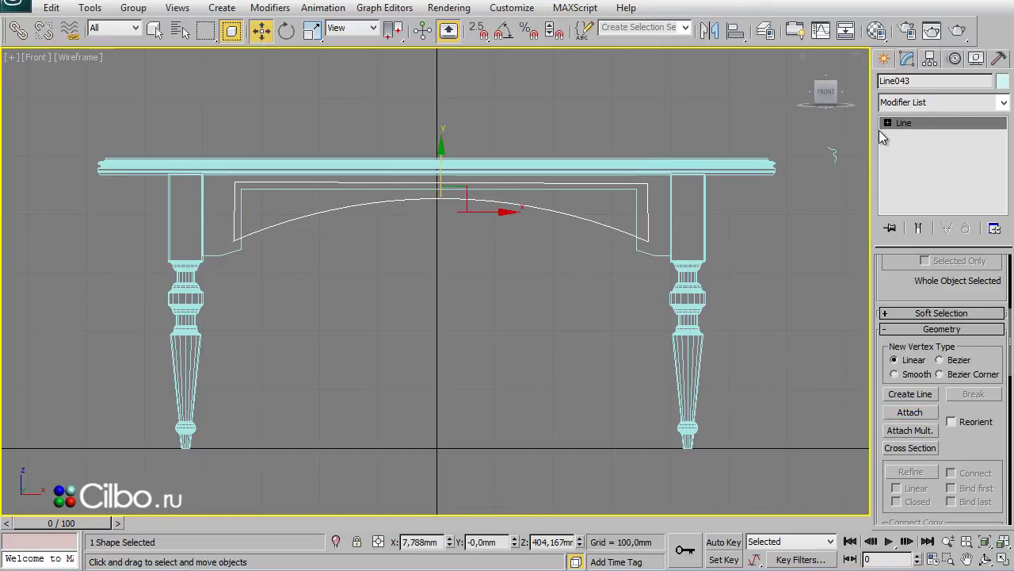
Step: Fuse and weld the overlapping arc and line end vertices at the right and left ends
key(1)
drag(672, 230, 627, 269)
scroll(968, 331, down, 3)
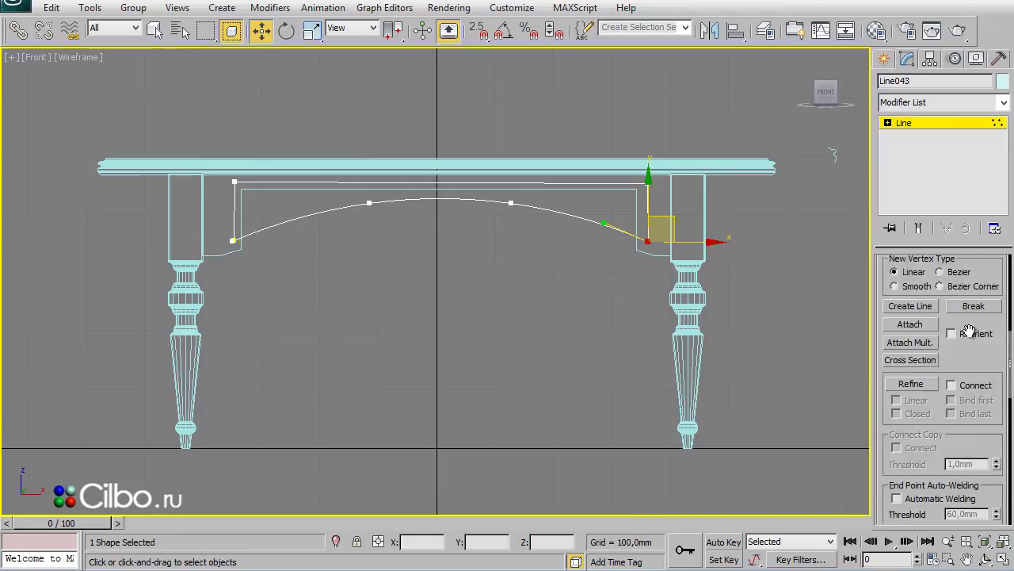
scroll(969, 331, down, 5)
click(973, 416)
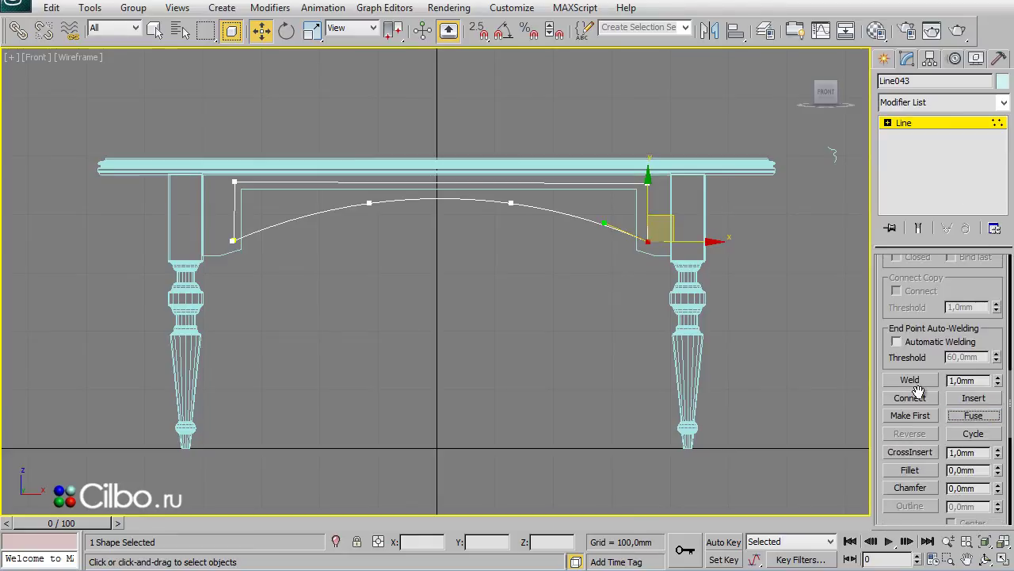
click(911, 380)
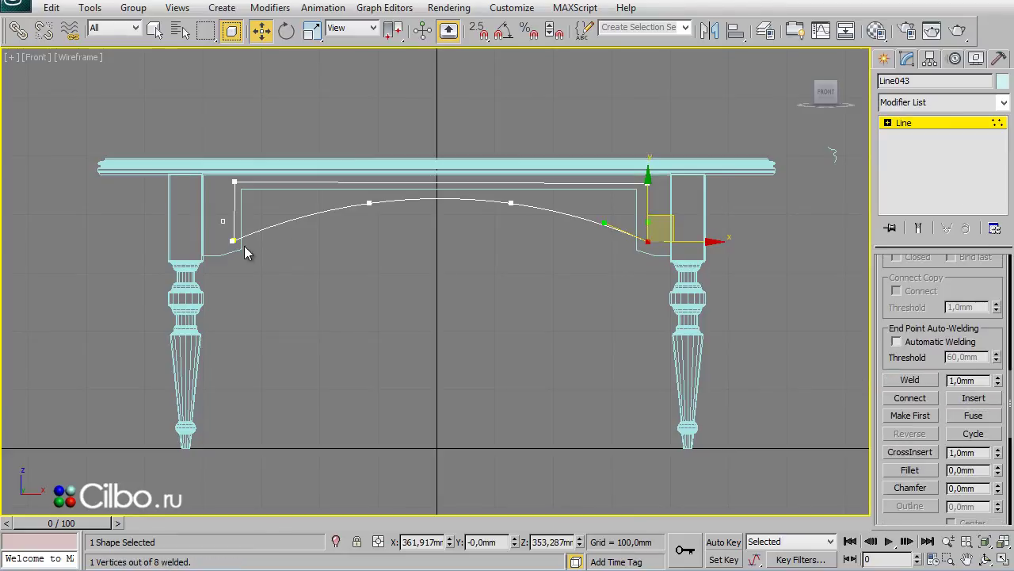
drag(244, 246, 225, 232)
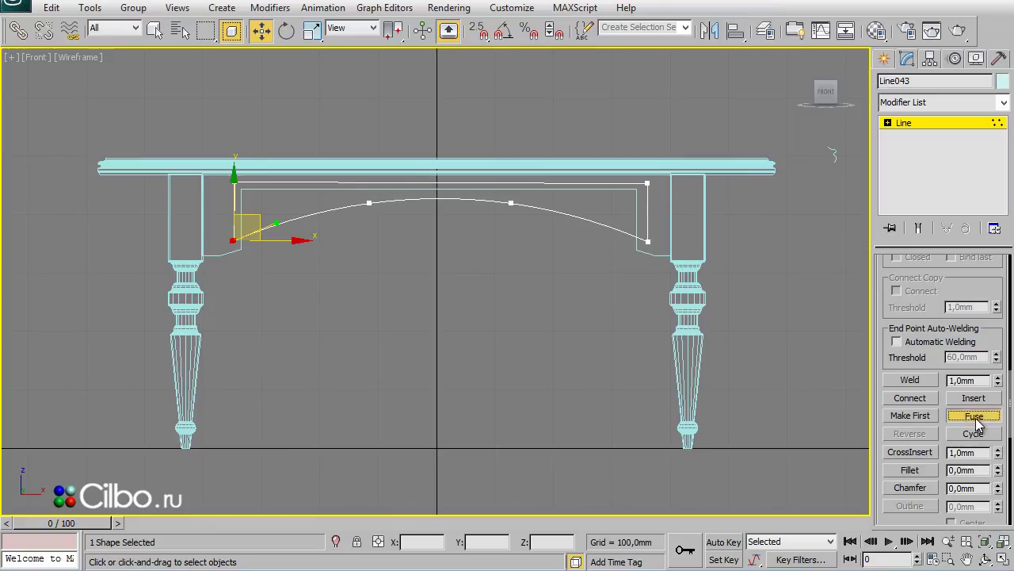
click(908, 380)
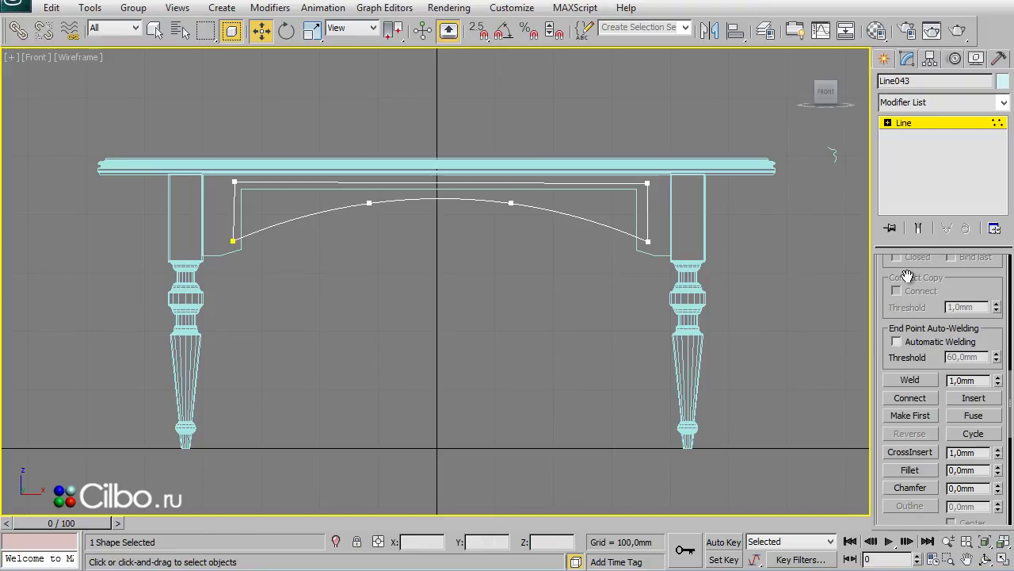
Step: Attach the existing chamfered apron outline to Line043 and expand its sub-object levels
scroll(919, 317, up, 5)
click(911, 384)
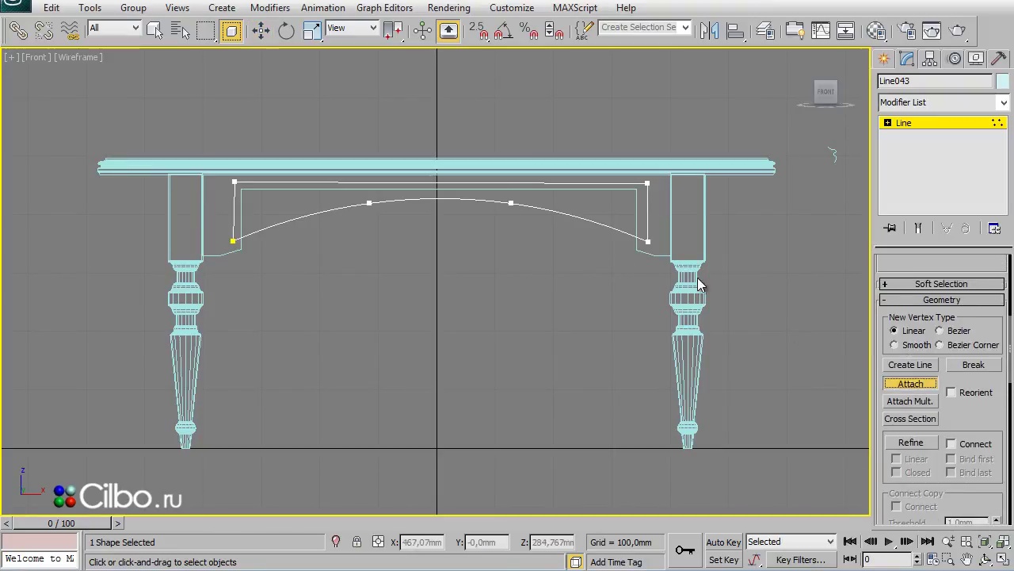
click(649, 254)
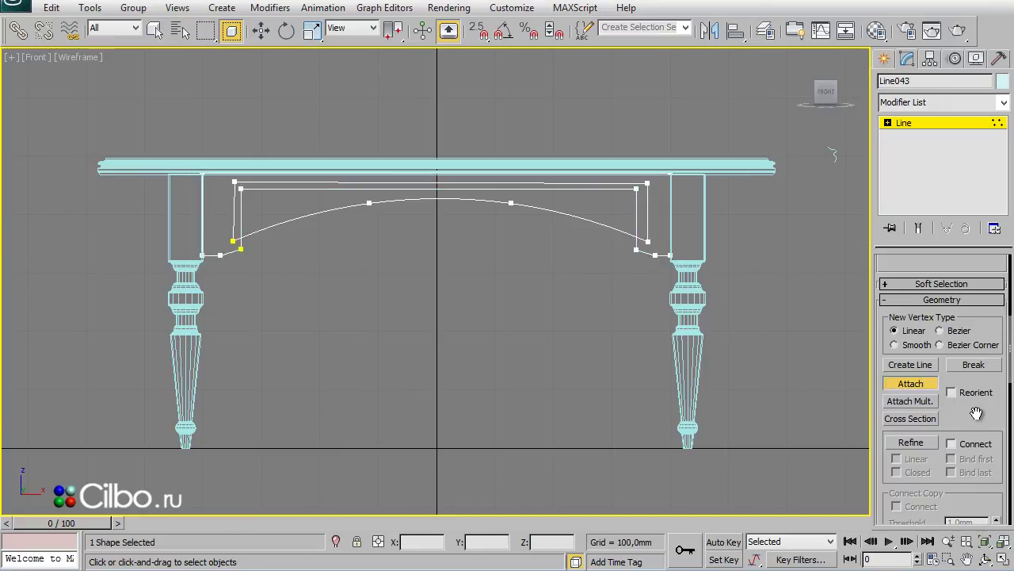
right_click(810, 413)
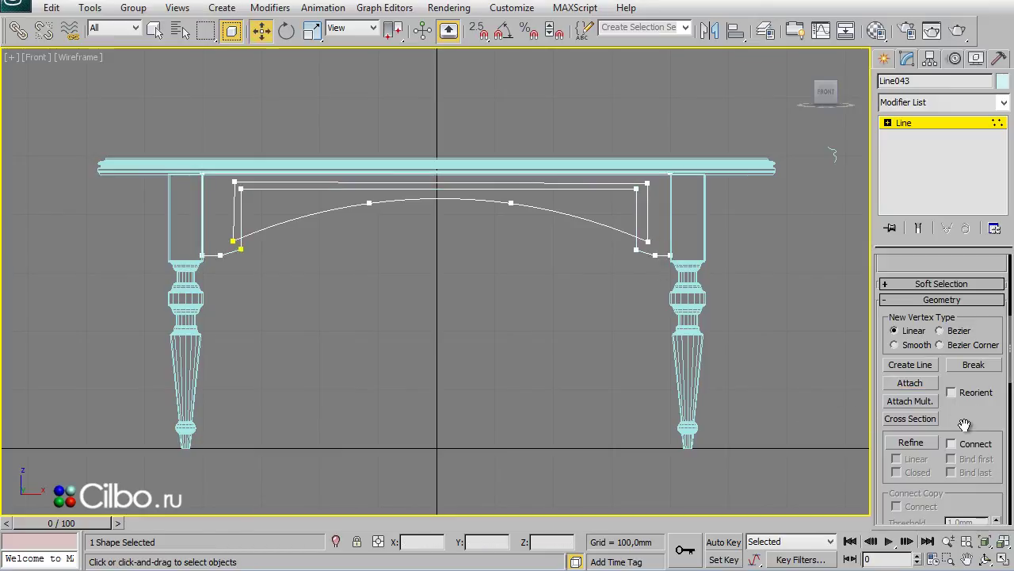
scroll(963, 432, down, 2)
scroll(962, 440, down, 3)
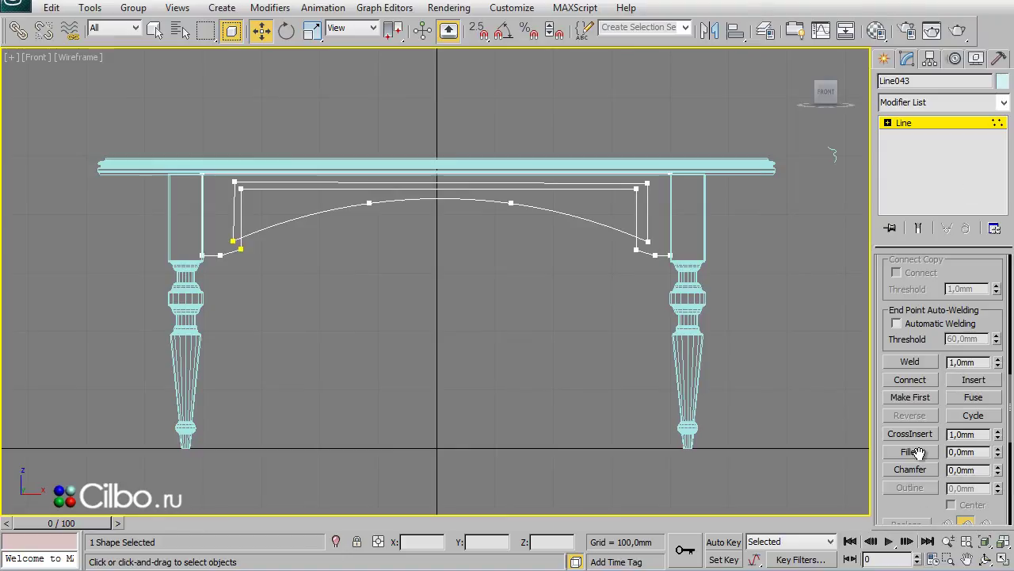
click(888, 123)
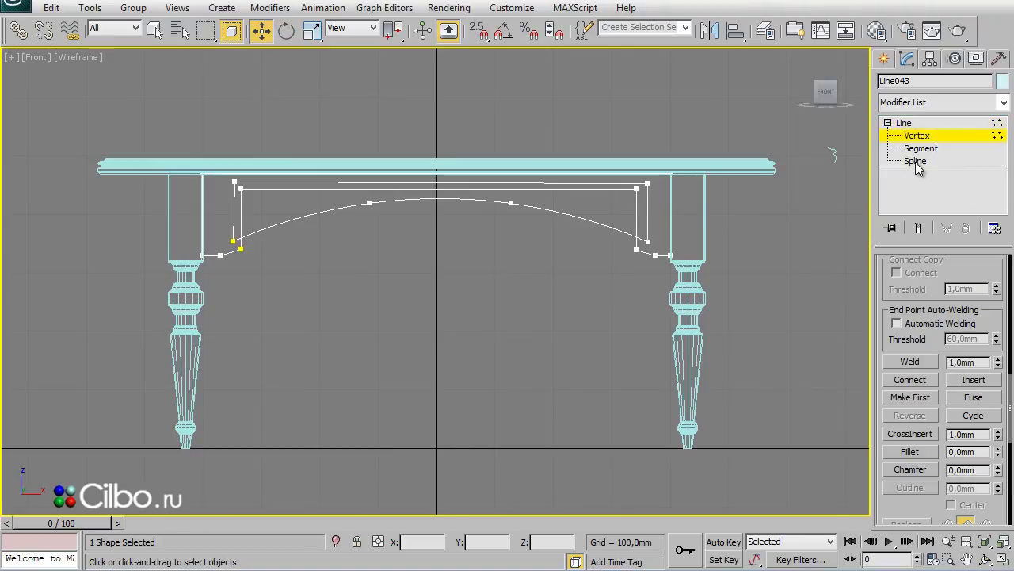
Step: At Spline level, Boolean-union the arched shape with the chamfered outline into one apron profile
click(915, 161)
scroll(909, 516, down, 1)
scroll(909, 444, down, 3)
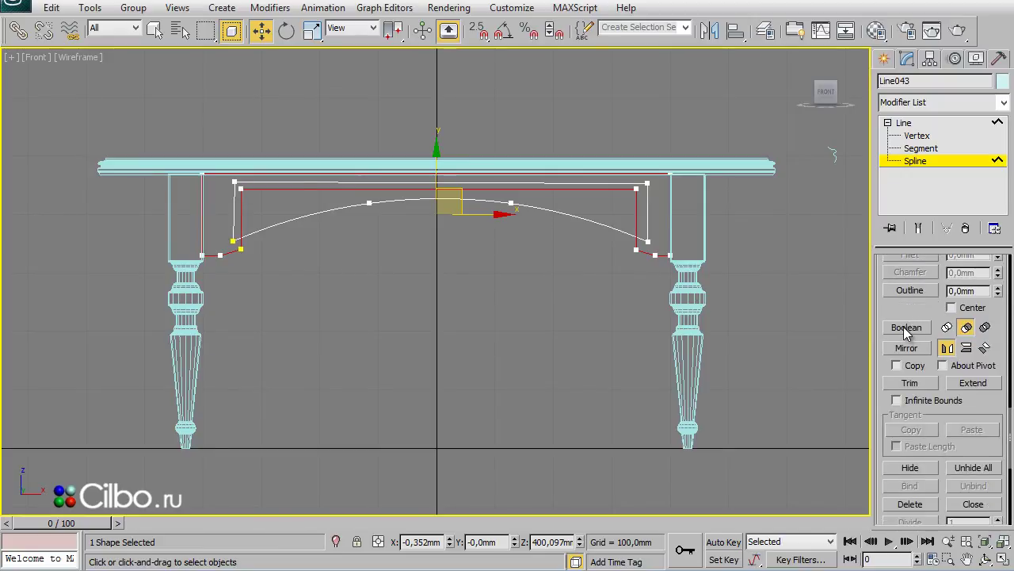
click(906, 329)
click(947, 328)
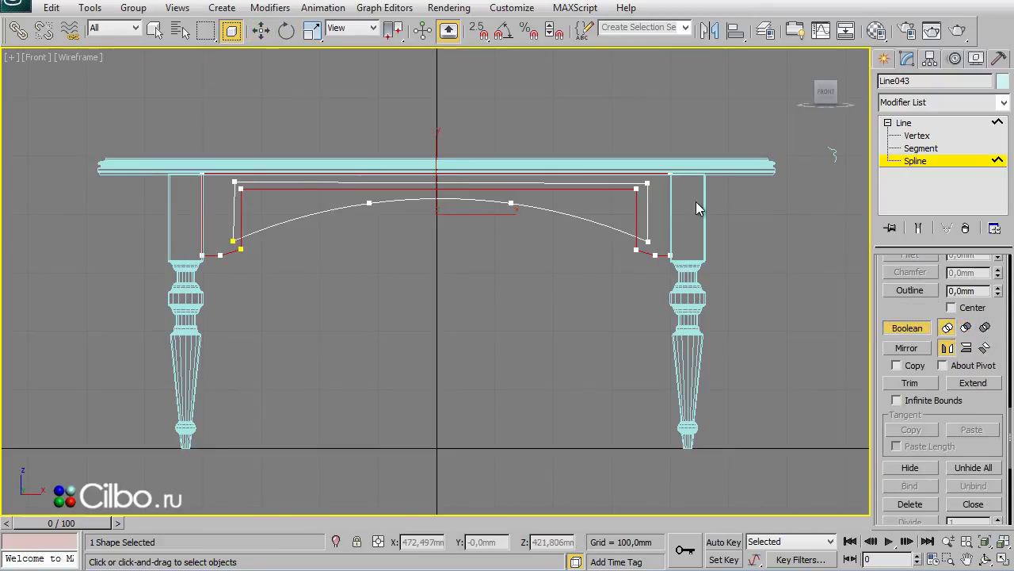
click(608, 217)
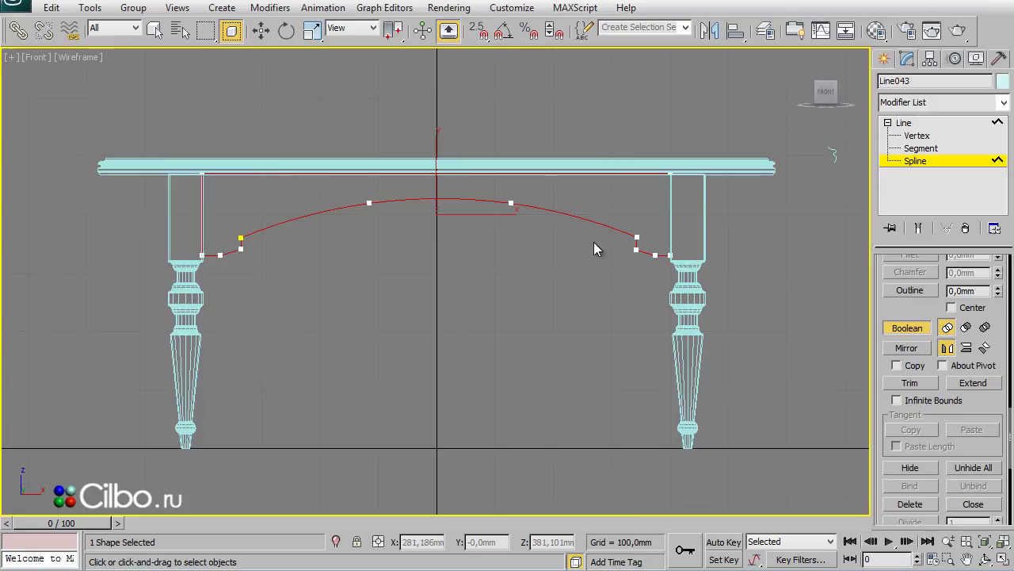
key(w)
click(814, 328)
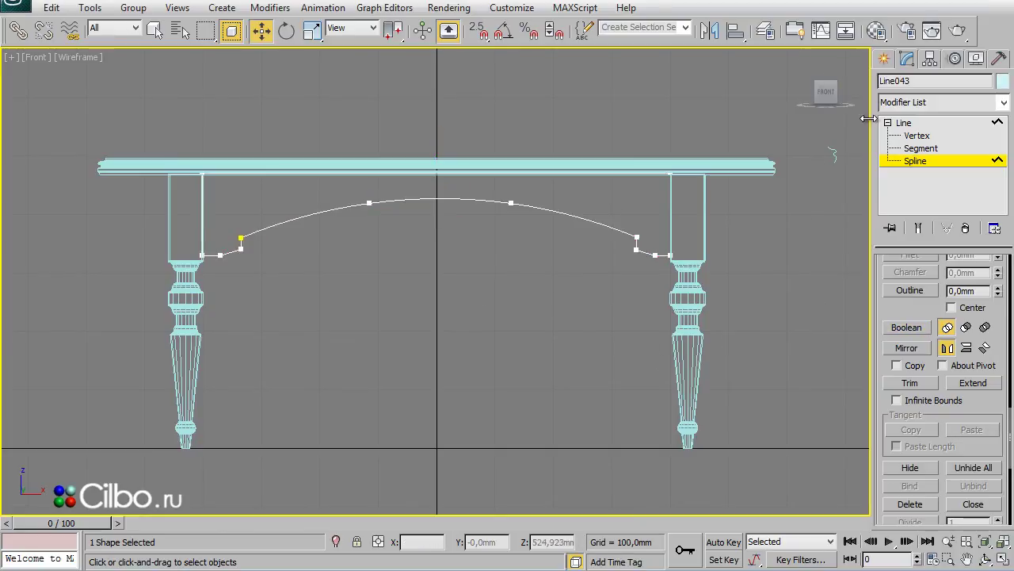
click(883, 59)
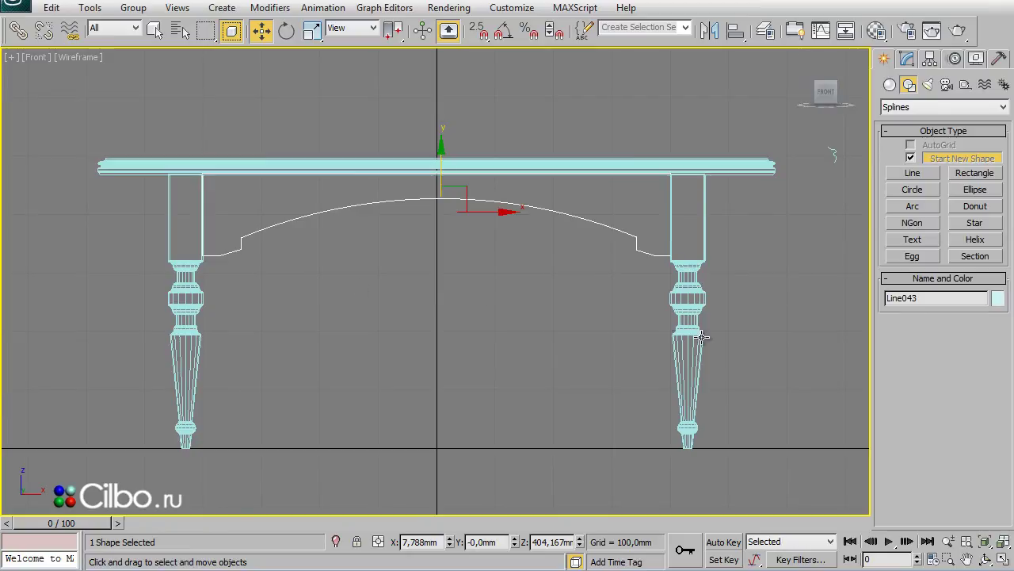
Step: Extrude Line043 with an Amount of 15 mm, then maximize the Left viewport
click(908, 59)
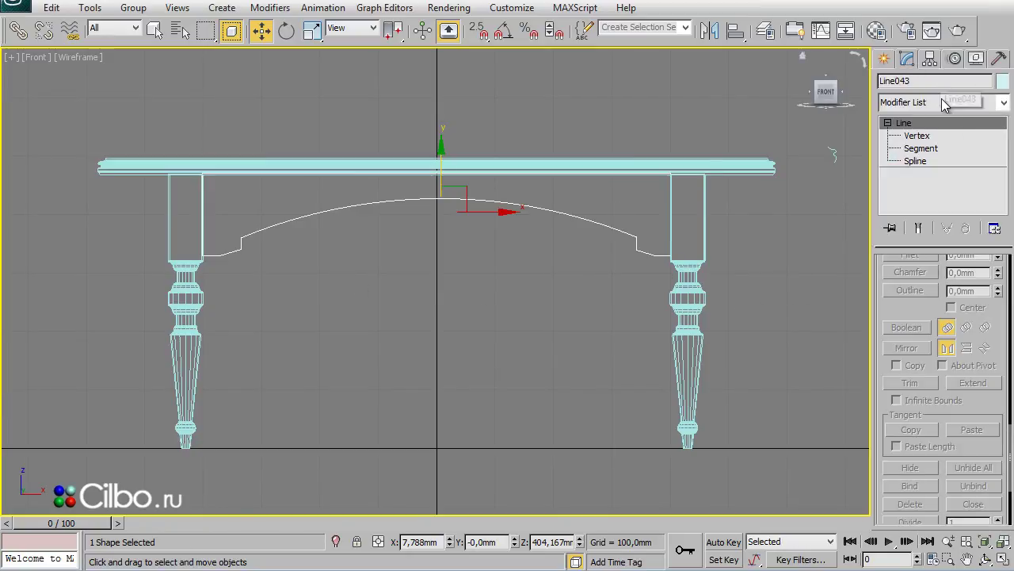
click(1003, 102)
drag(1007, 157, 1005, 229)
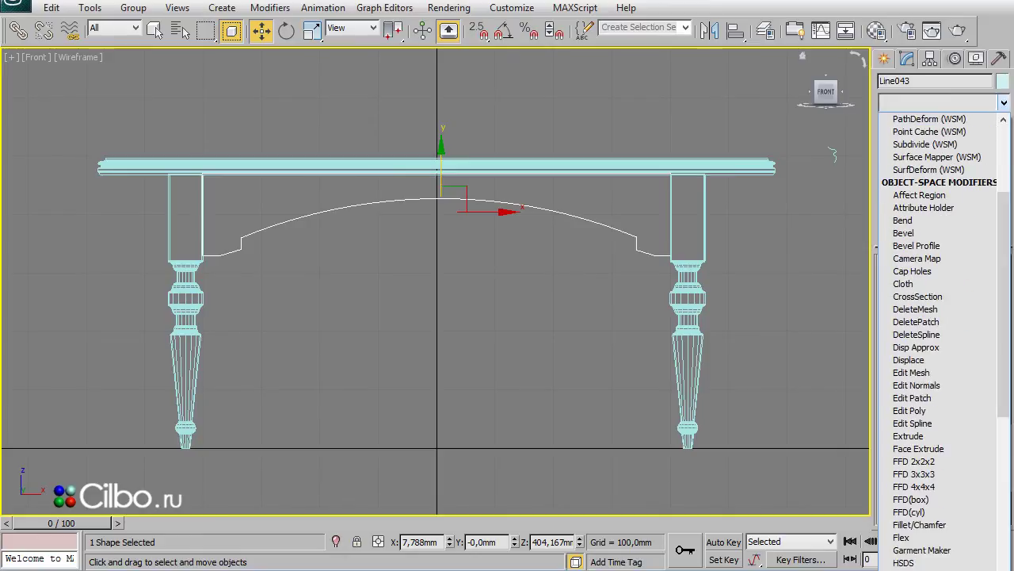
click(908, 436)
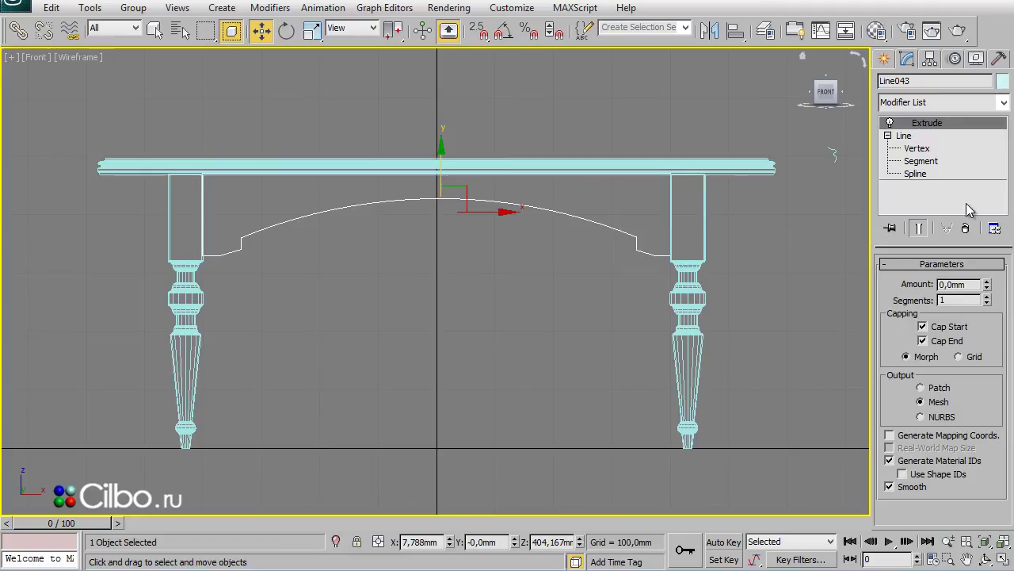
drag(968, 283, 909, 295)
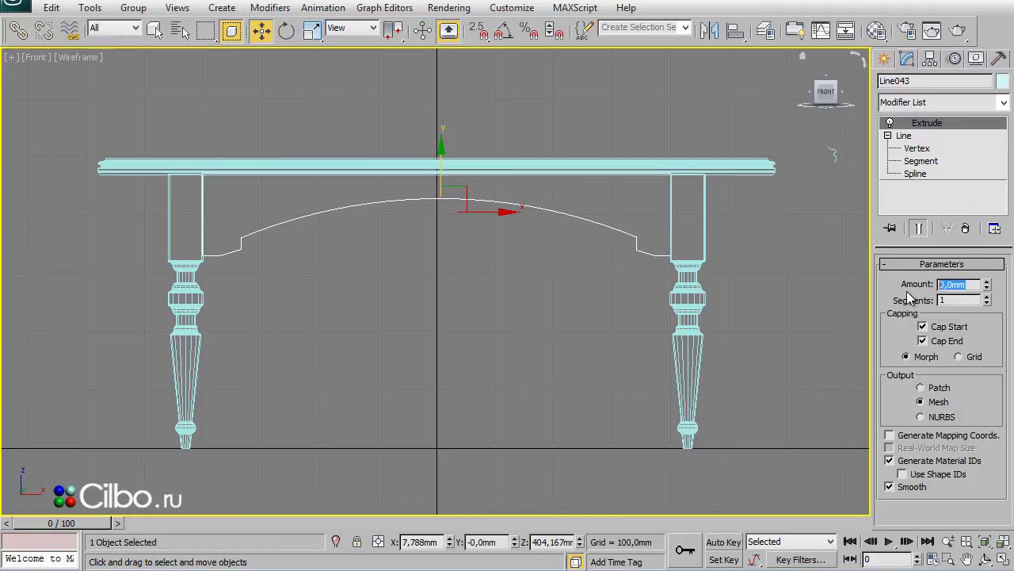
text(15)
key(Return)
click(890, 300)
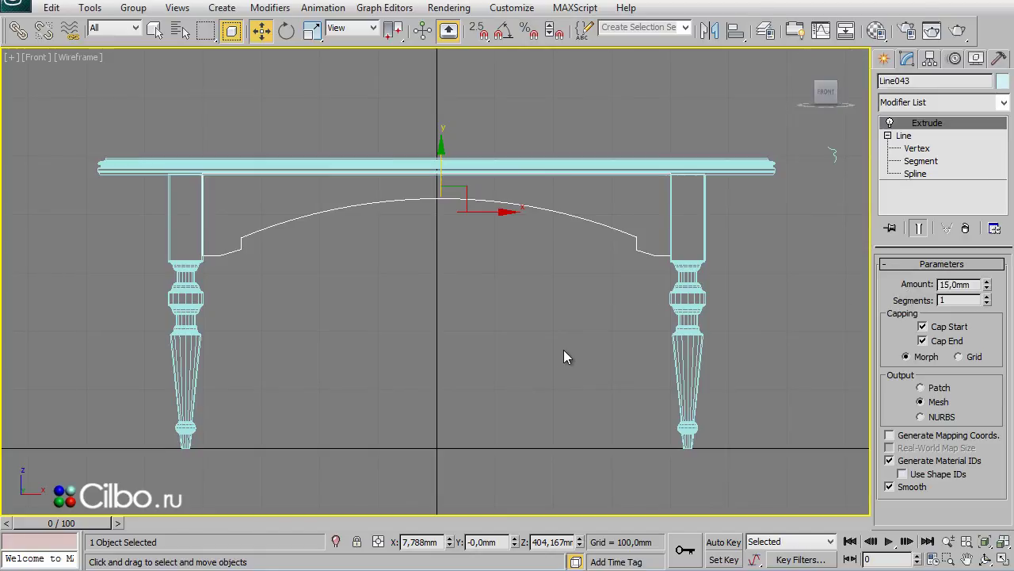
key(alt+w)
right_click(214, 392)
key(alt+w)
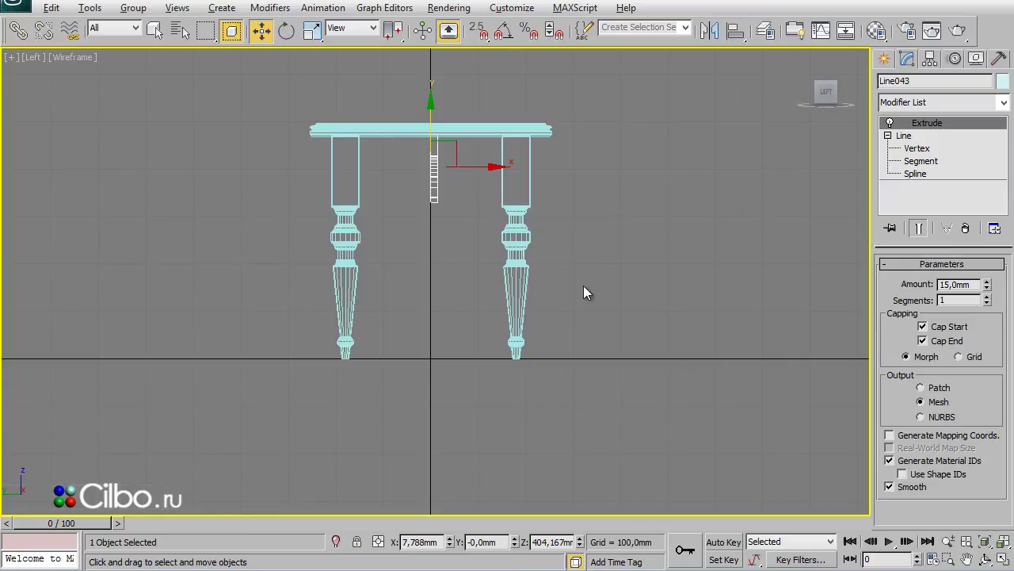
Step: Use Hide Unselected so only the extruded apron board shows, centred in the Left view
click(977, 59)
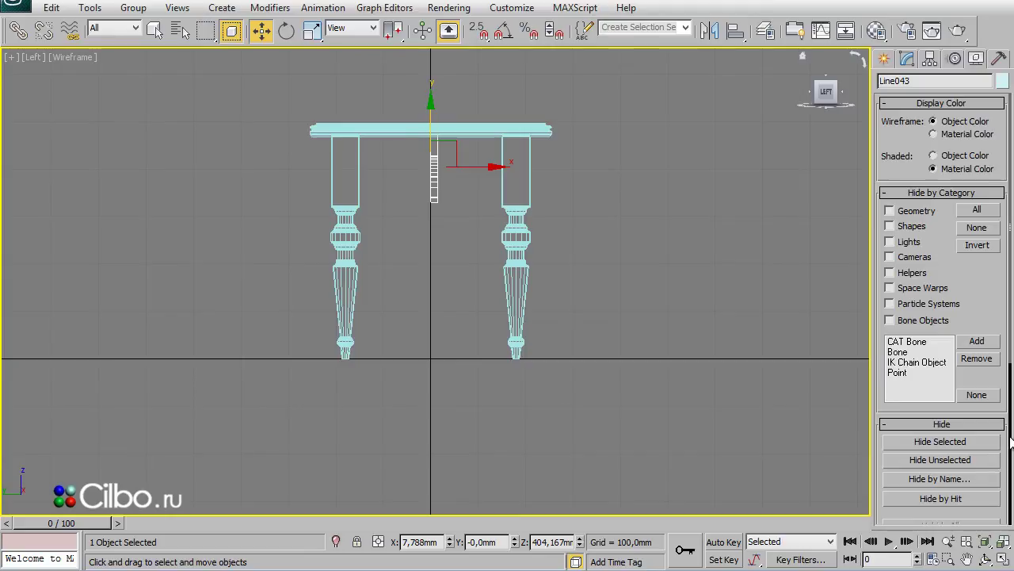
drag(998, 404, 996, 213)
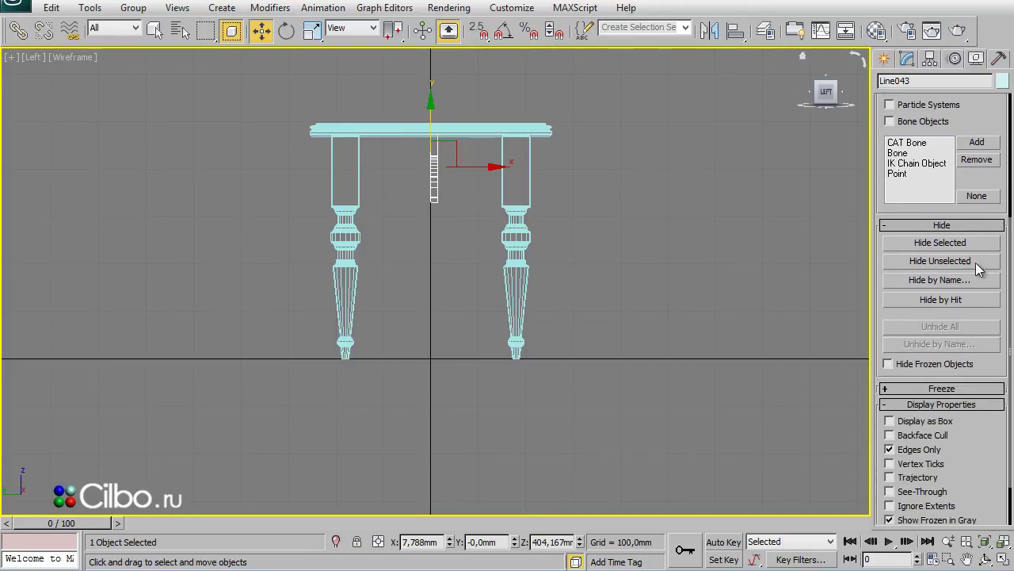
click(929, 260)
mouse_move(502, 219)
middle_down()
mouse_move(531, 326)
mouse_move(524, 253)
mouse_move(552, 298)
middle_up()
click(884, 59)
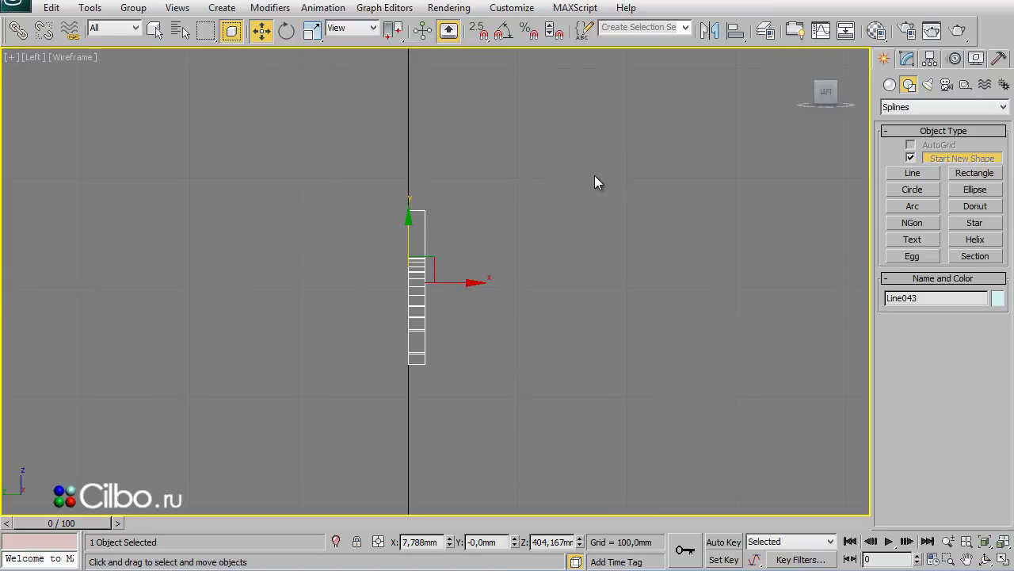
Step: Convert the apron board to an Editable Poly and box-select its edges in Edge mode
right_click(420, 267)
mouse_move(475, 407)
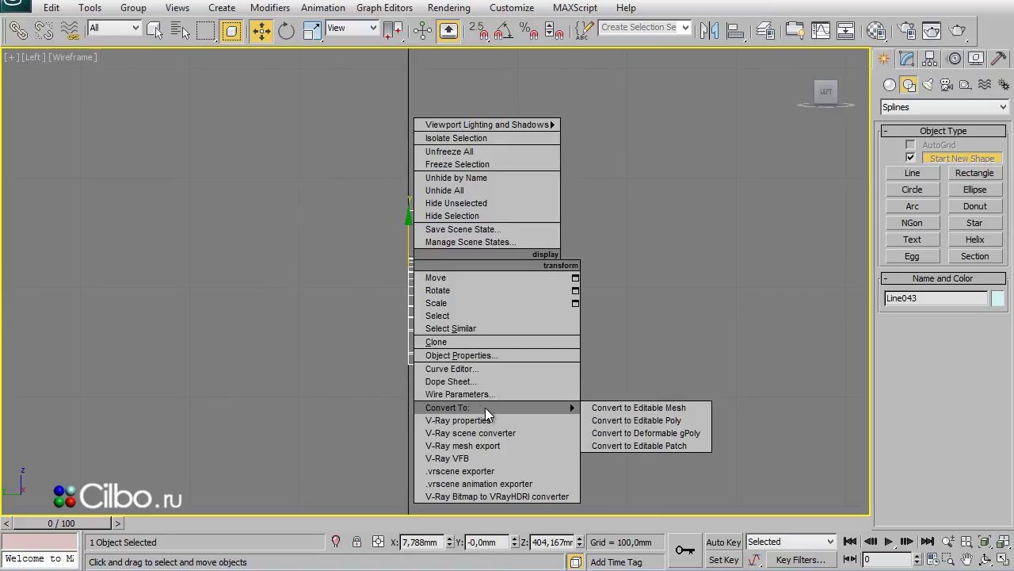
click(648, 419)
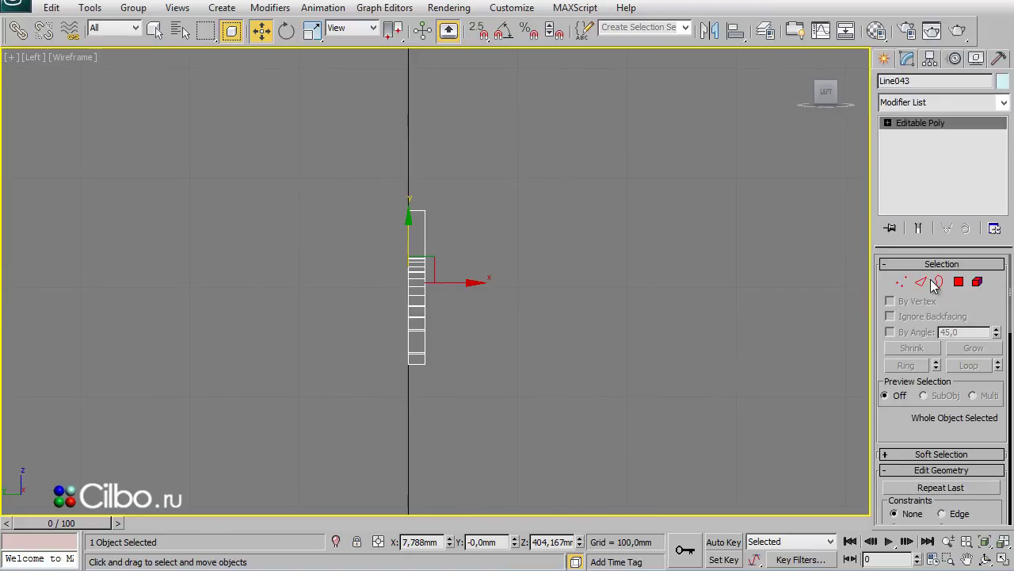
click(921, 281)
drag(476, 187, 419, 391)
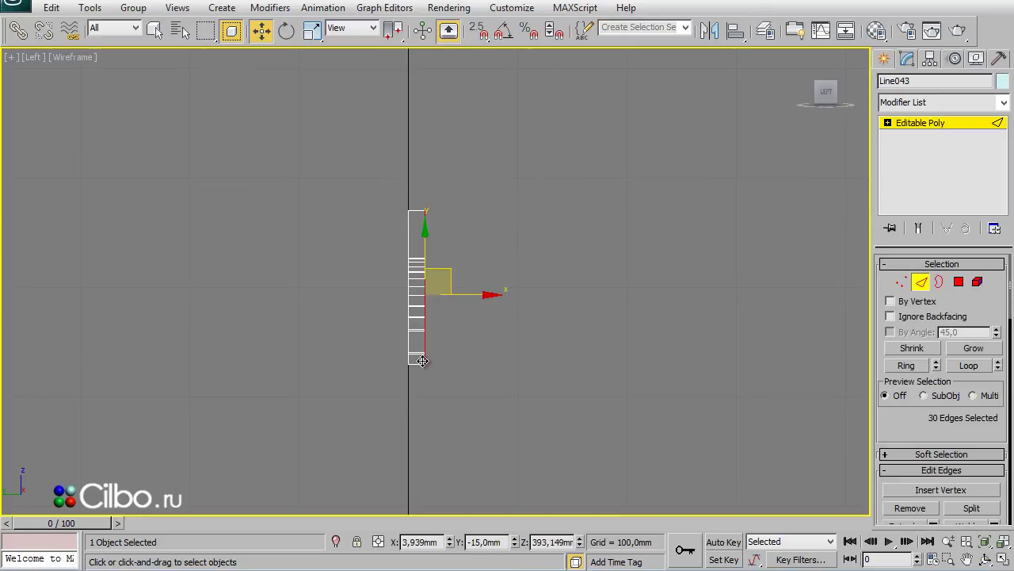
drag(409, 304, 414, 381)
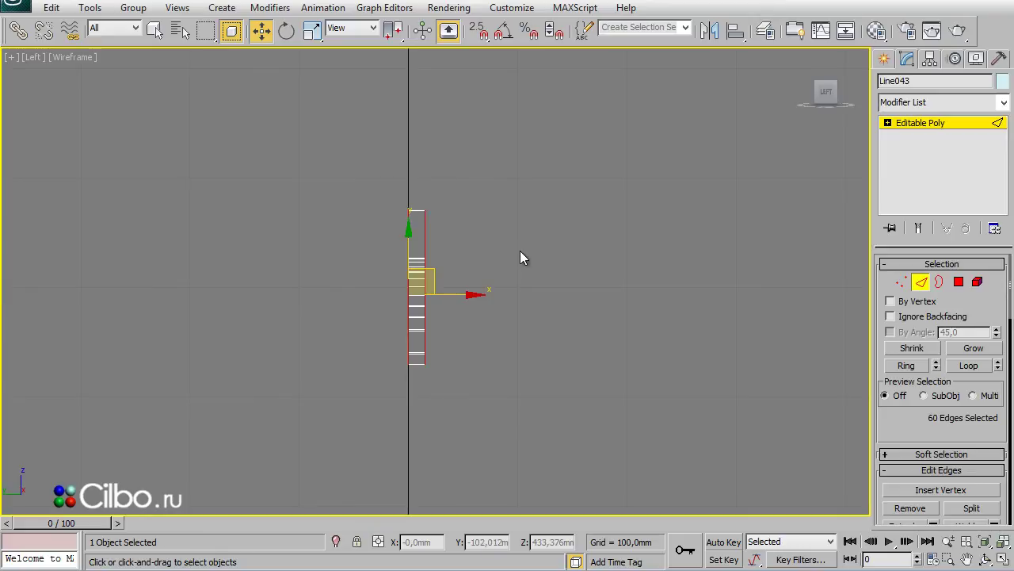
key(alt+w)
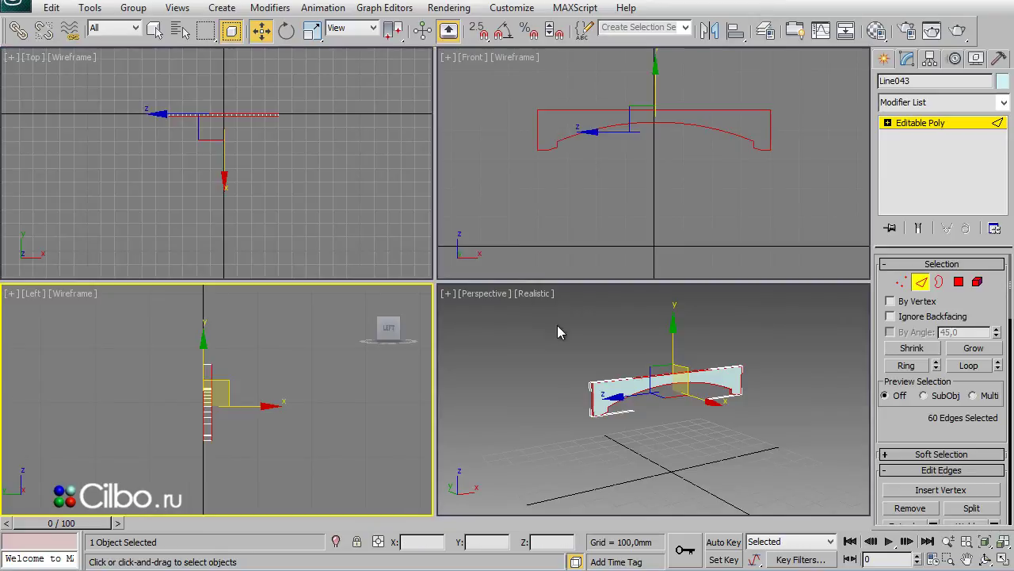
Step: In the maximized Front view, deselect the top and side edges, keeping only the arched lower outline
right_click(653, 193)
key(alt+w)
middle_drag(526, 309, 500, 306)
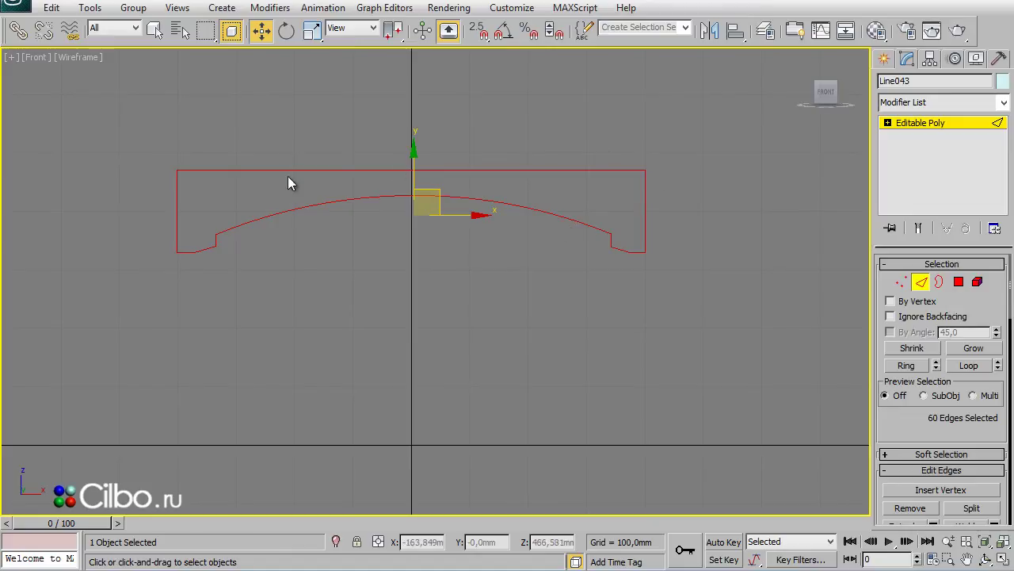
click(234, 30)
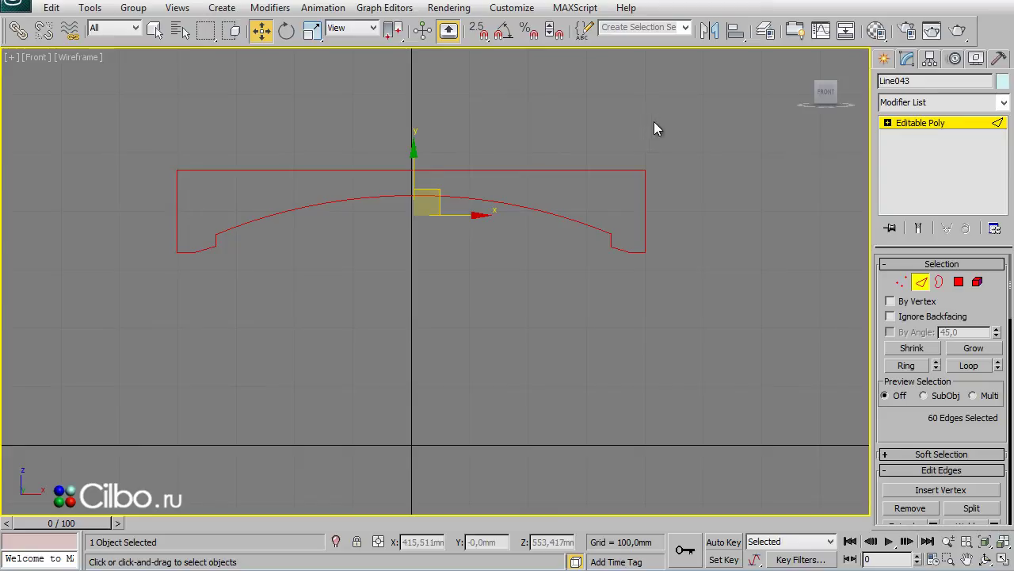
drag(626, 195, 632, 204)
alt+drag(137, 193, 193, 208)
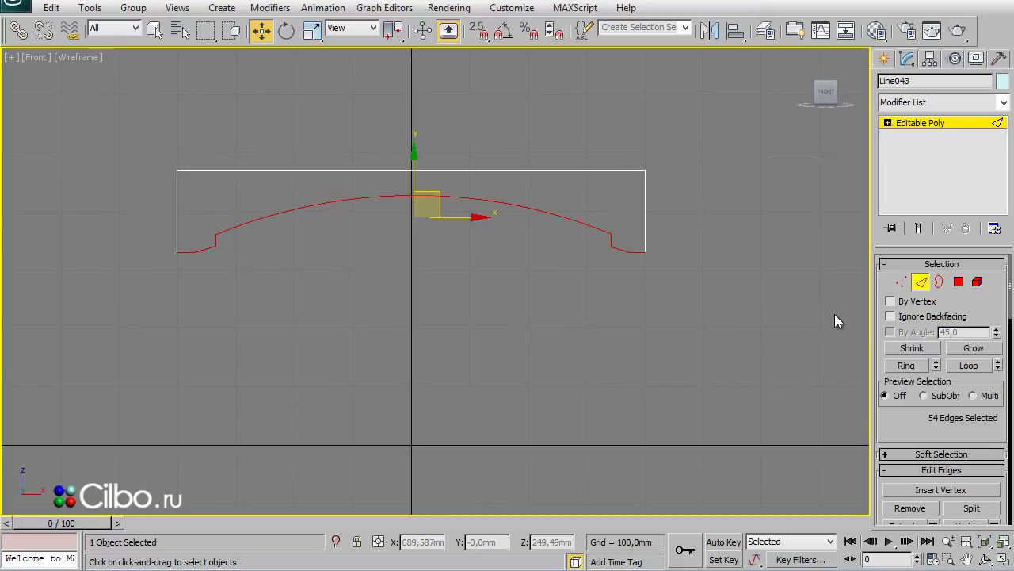
drag(914, 417, 917, 134)
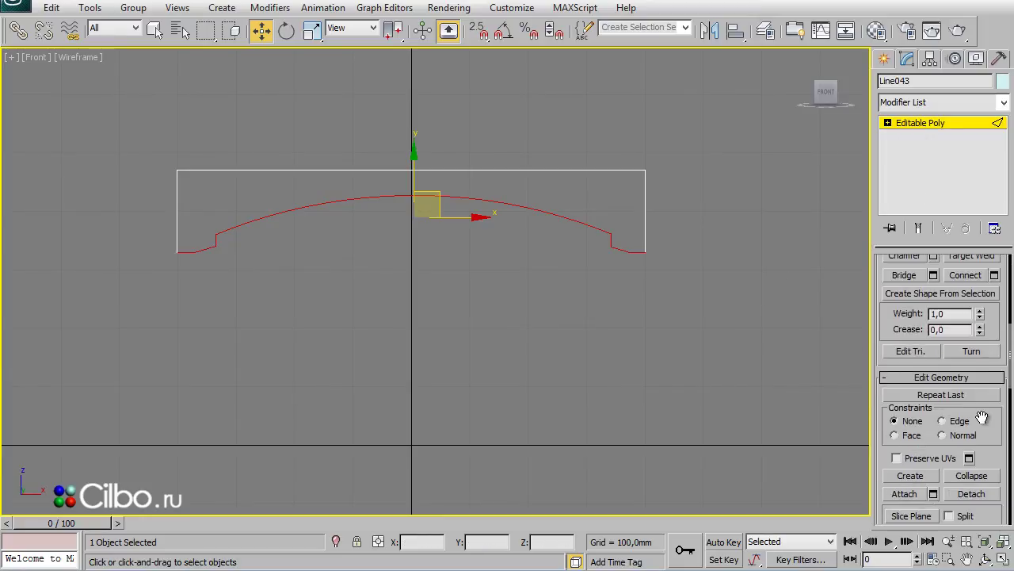
mouse_move(1000, 461)
mouse_down()
mouse_move(990, 364)
mouse_move(996, 515)
mouse_up()
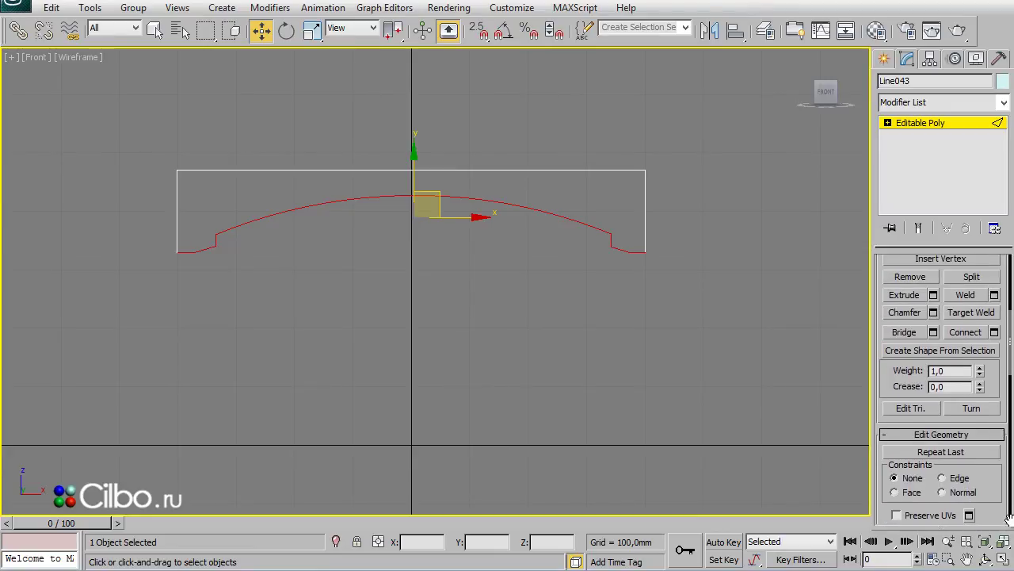
Step: Chamfer the selected arched edges by 5,449 mm with 2 segments, checking the result in the Left view
click(933, 321)
key(alt+w)
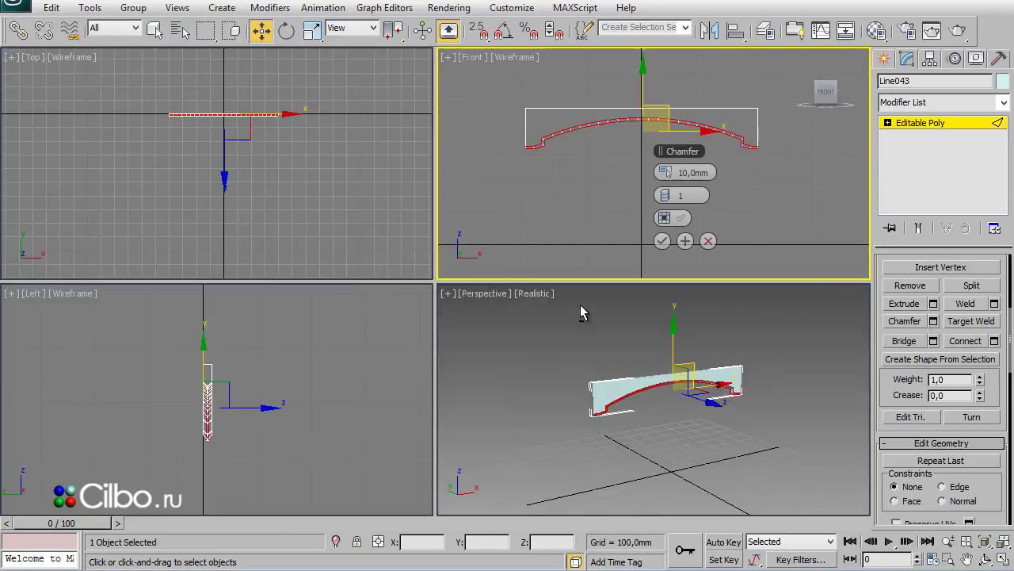
right_click(285, 385)
key(alt+w)
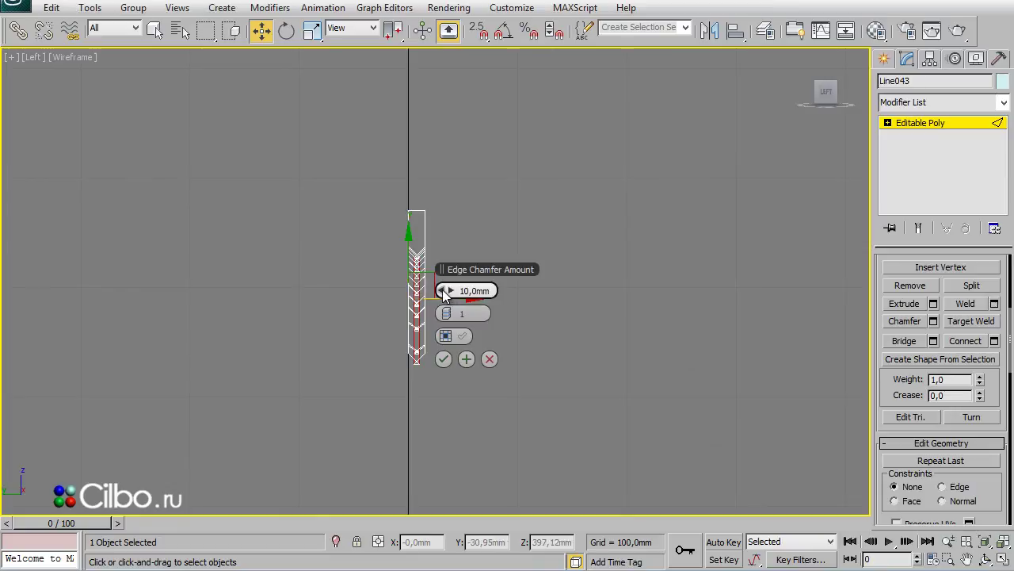
drag(444, 294, 432, 291)
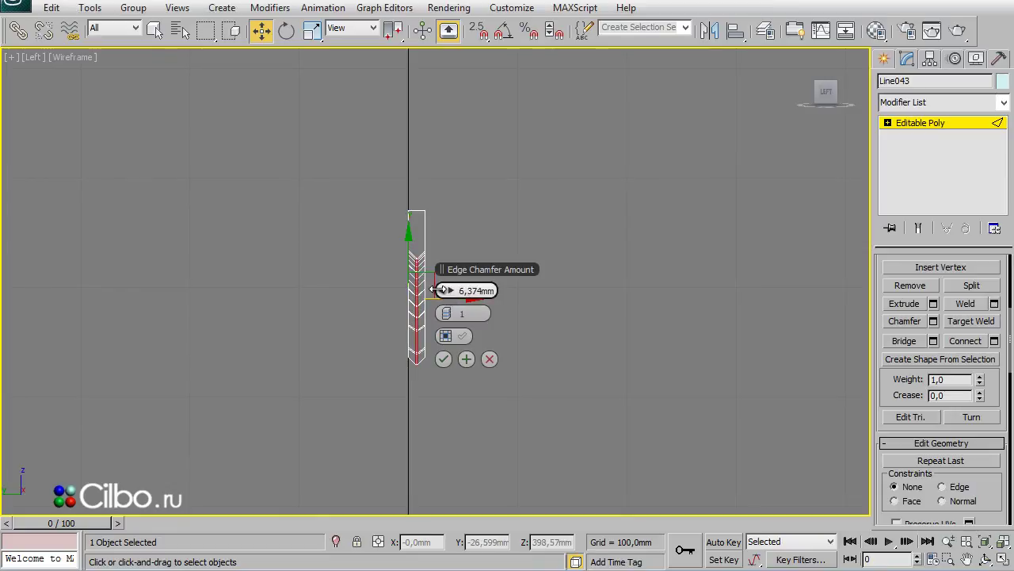
drag(431, 290, 433, 292)
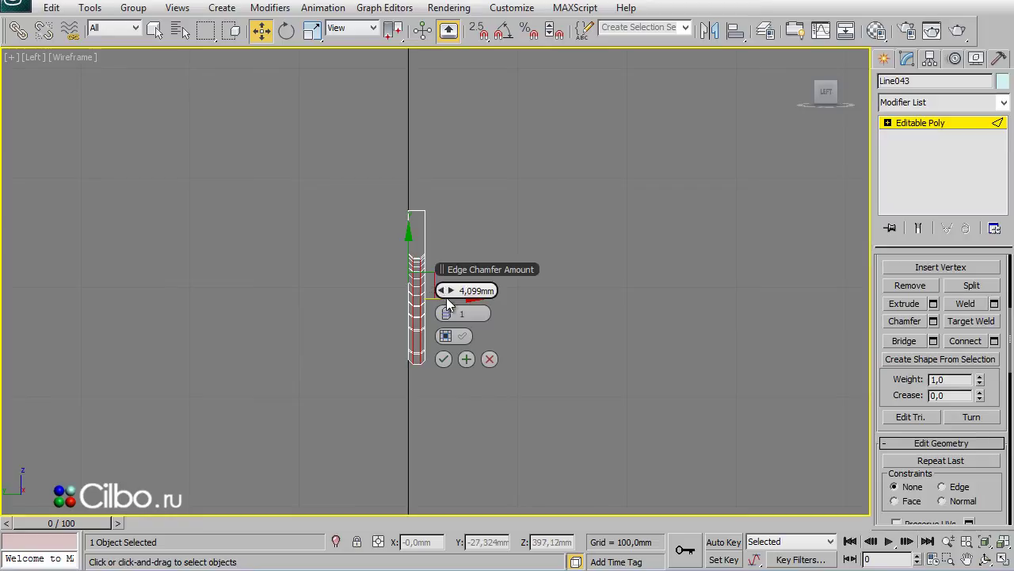
click(453, 312)
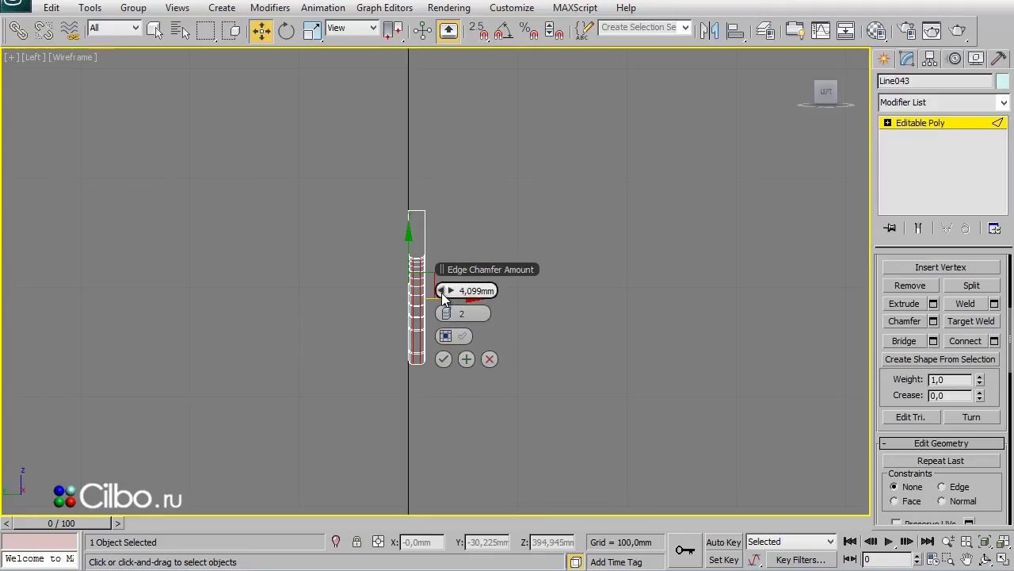
drag(442, 291, 444, 290)
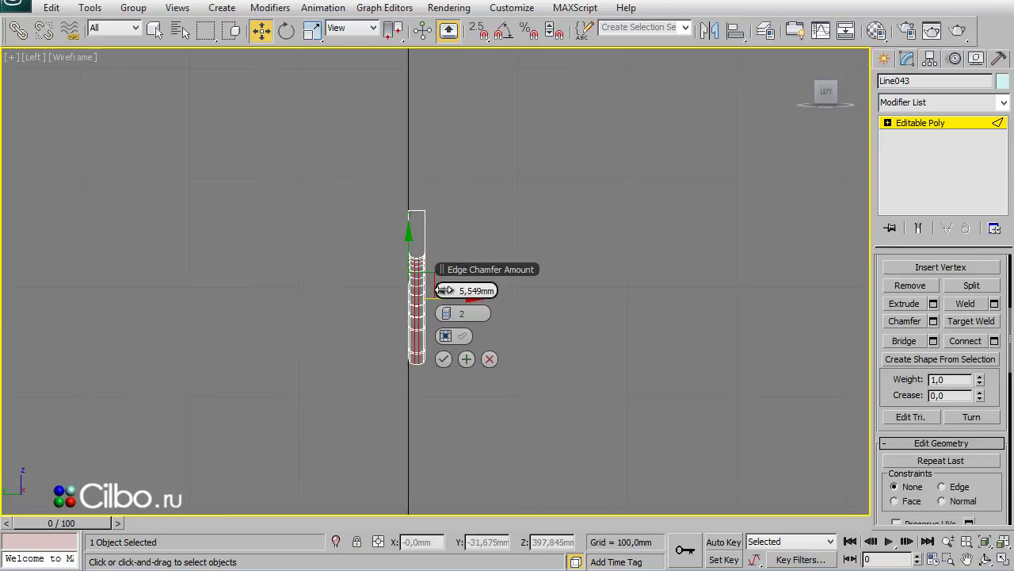
click(443, 359)
click(664, 318)
Step: Maximize the Perspective view and orbit, zoom and pan in close on the chamfered arched board
key(alt+w)
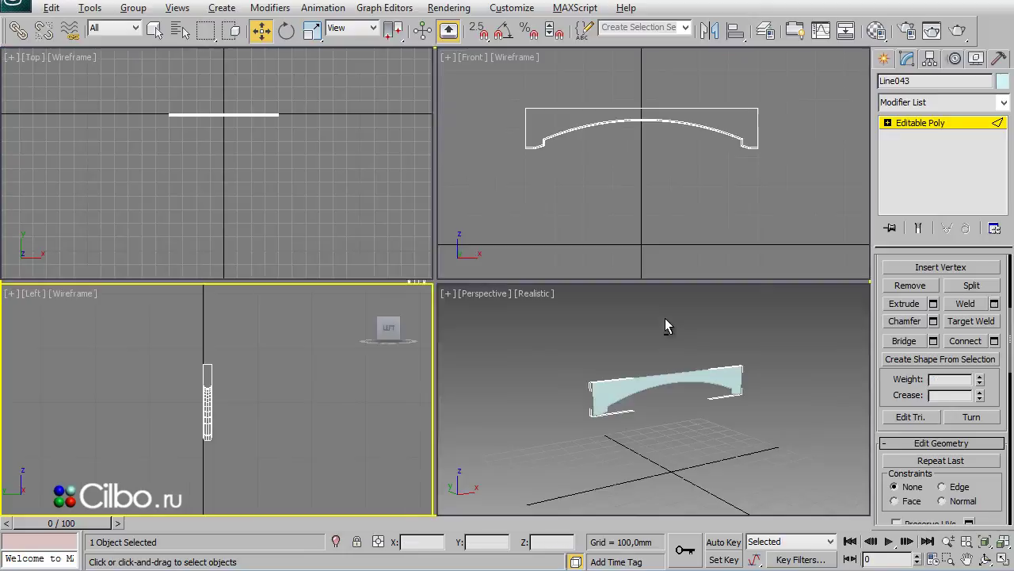
click(548, 382)
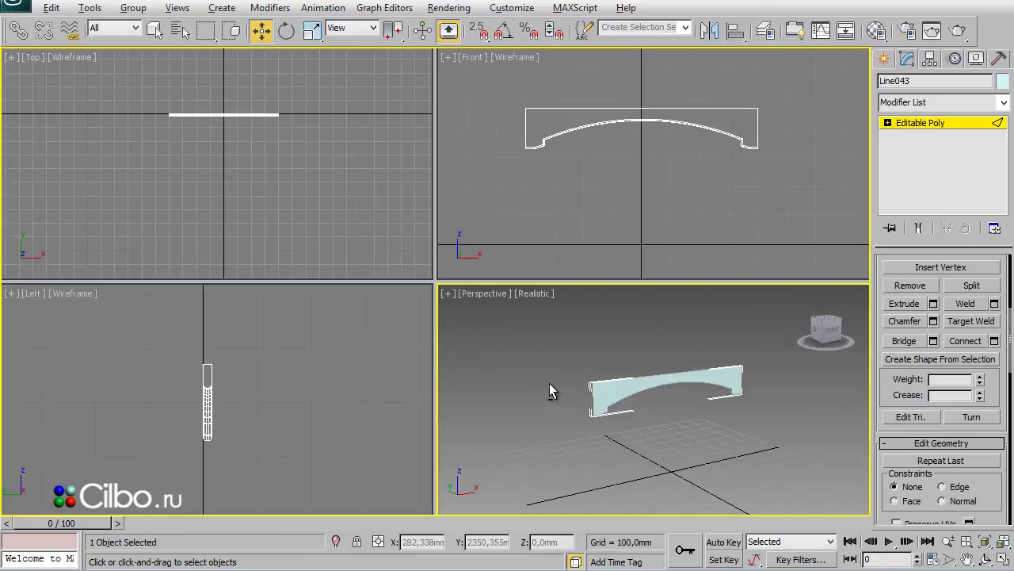
key(alt+w)
mouse_move(449, 364)
alt+middle_down()
mouse_move(491, 250)
mouse_move(489, 276)
alt+middle_up()
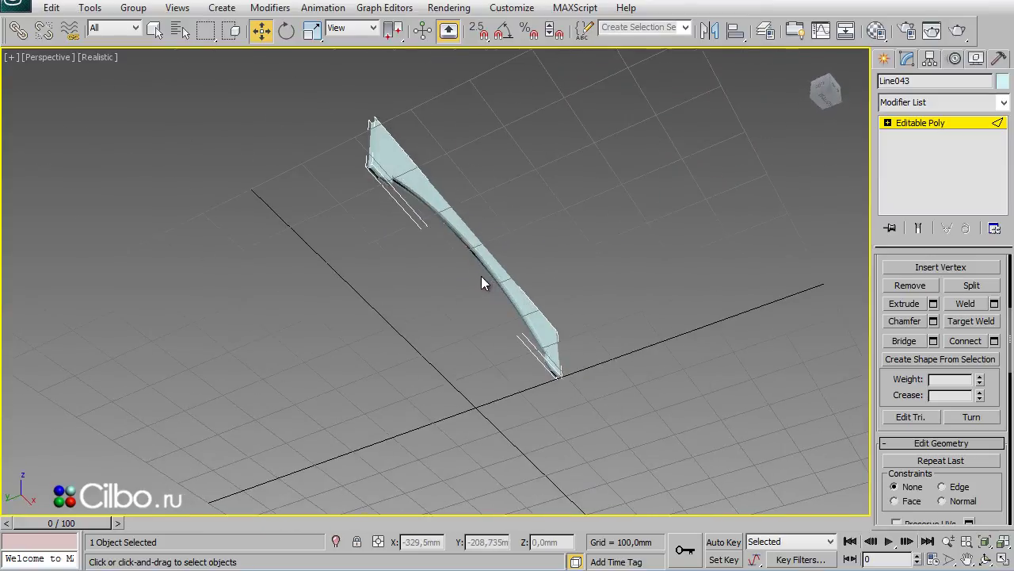
scroll(479, 238, up, 2)
scroll(476, 223, up, 2)
scroll(476, 223, up, 1)
mouse_move(550, 301)
alt+middle_down()
mouse_move(553, 335)
mouse_move(587, 350)
mouse_move(551, 371)
mouse_move(525, 354)
mouse_move(551, 367)
mouse_move(555, 385)
alt+middle_up()
mouse_move(475, 310)
middle_down()
mouse_move(516, 312)
mouse_move(508, 323)
middle_up()
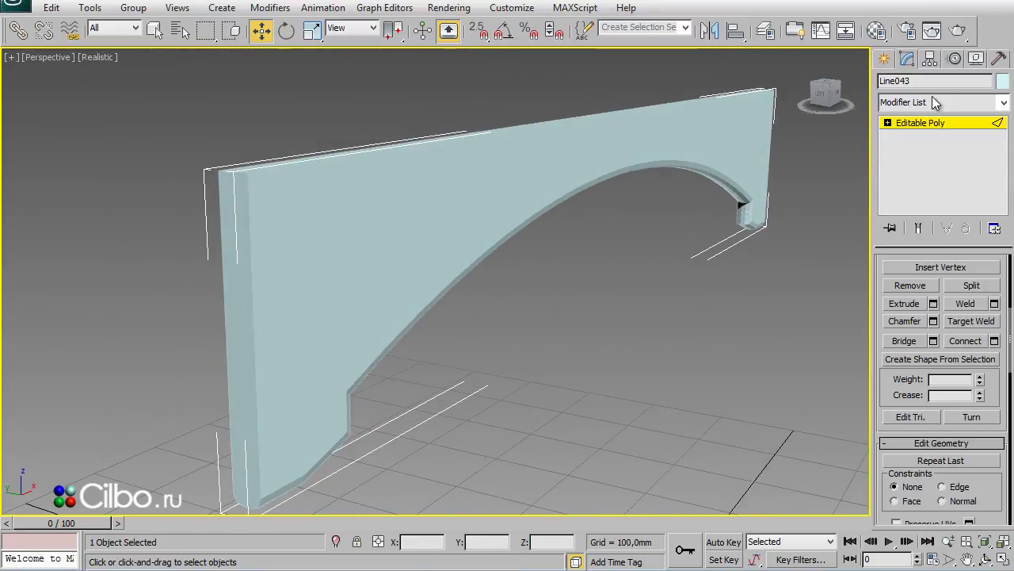
Step: Unhide all the hidden table parts and orbit to a low frontal view
click(976, 59)
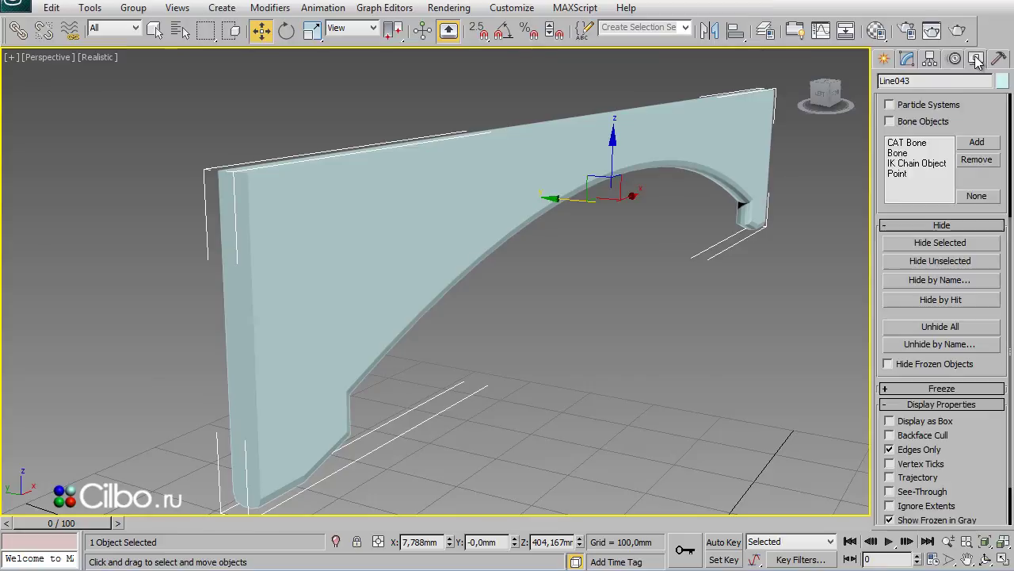
click(940, 326)
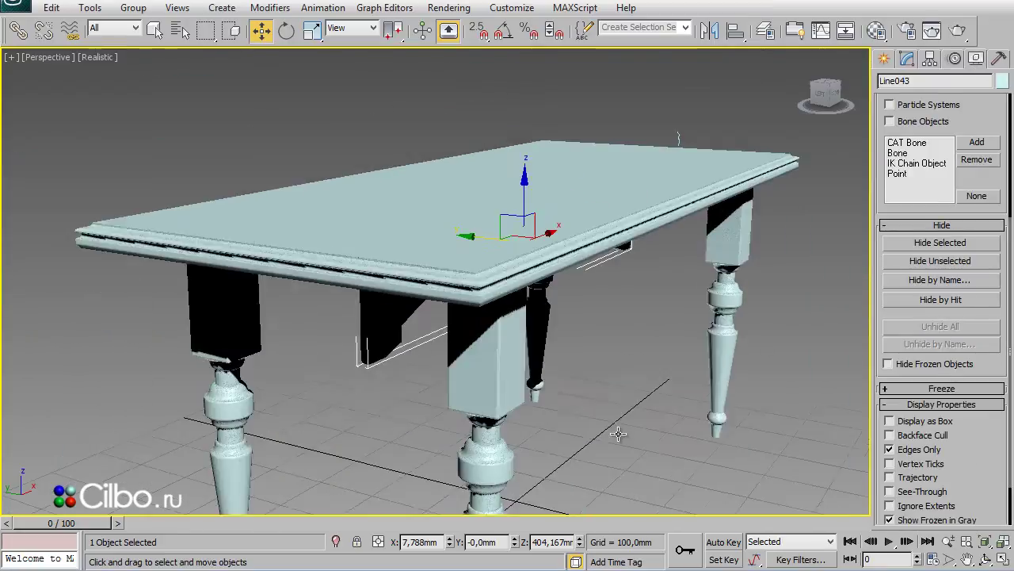
scroll(616, 346, down, 6)
scroll(619, 367, up, 2)
alt+middle_drag(618, 367, 617, 341)
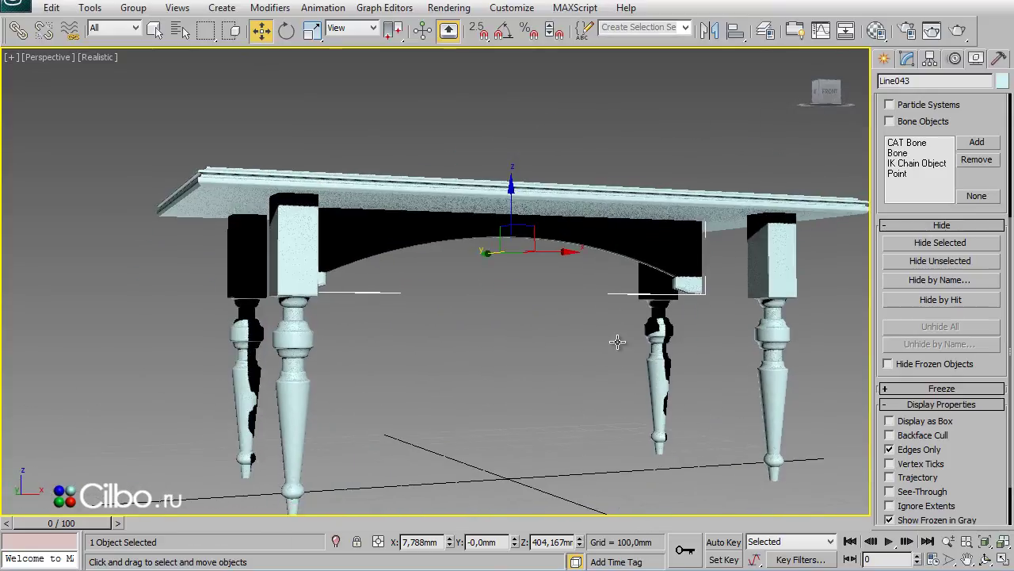
Step: In a maximized Top view, move Line043 to the front legs and clone it to the back legs
key(alt+w)
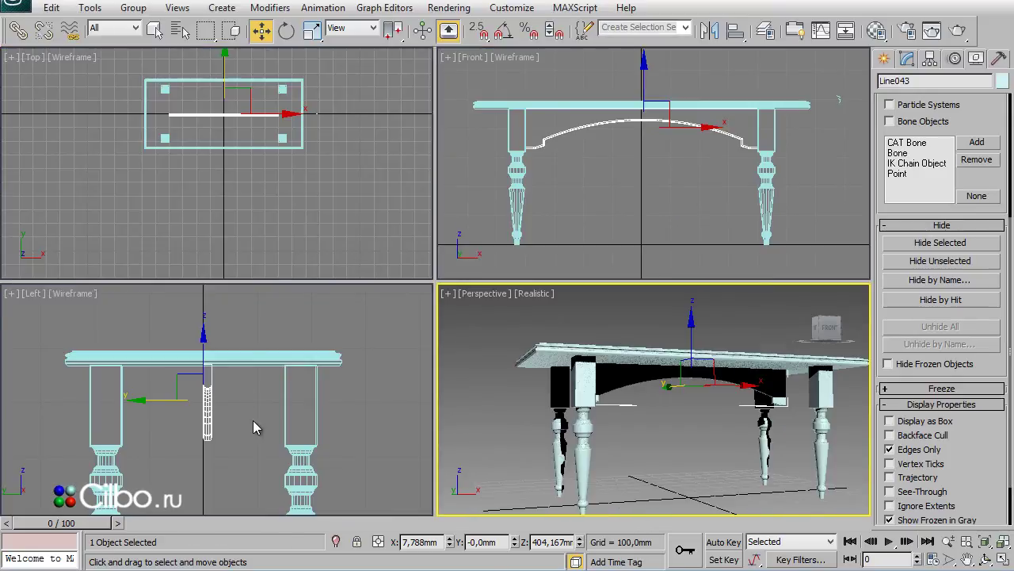
right_click(236, 191)
key(alt+w)
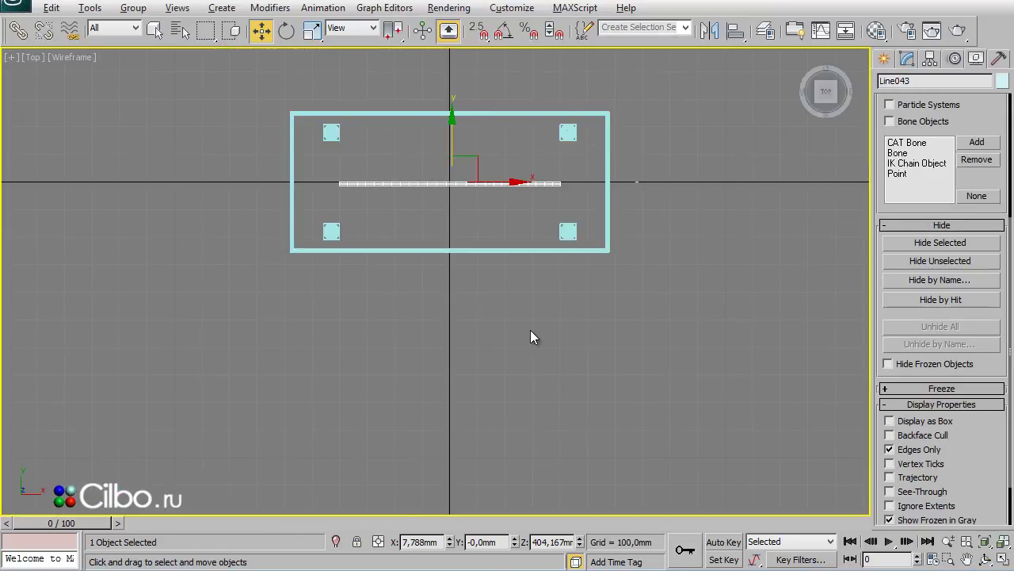
middle_drag(531, 330, 520, 397)
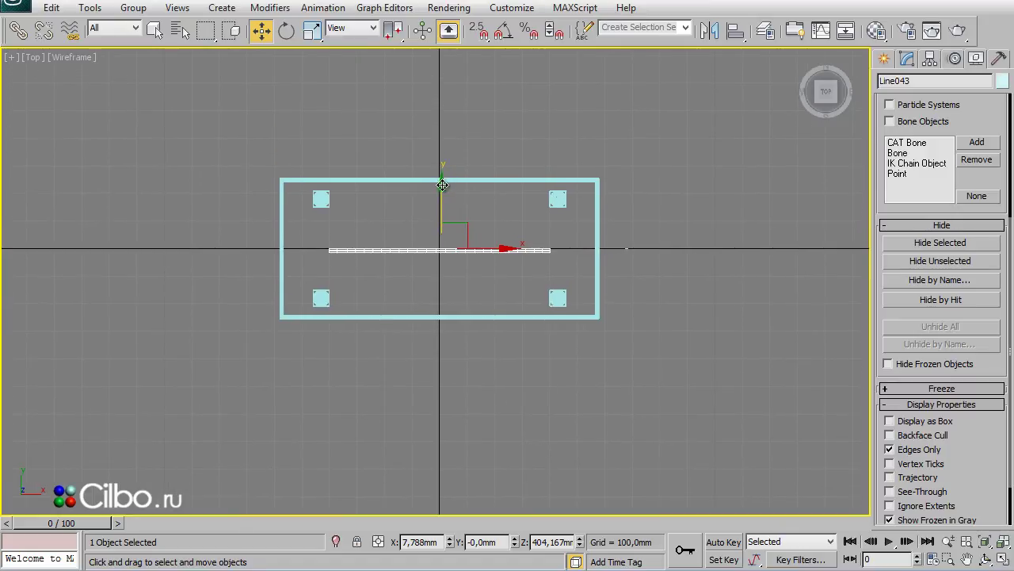
drag(443, 185, 441, 233)
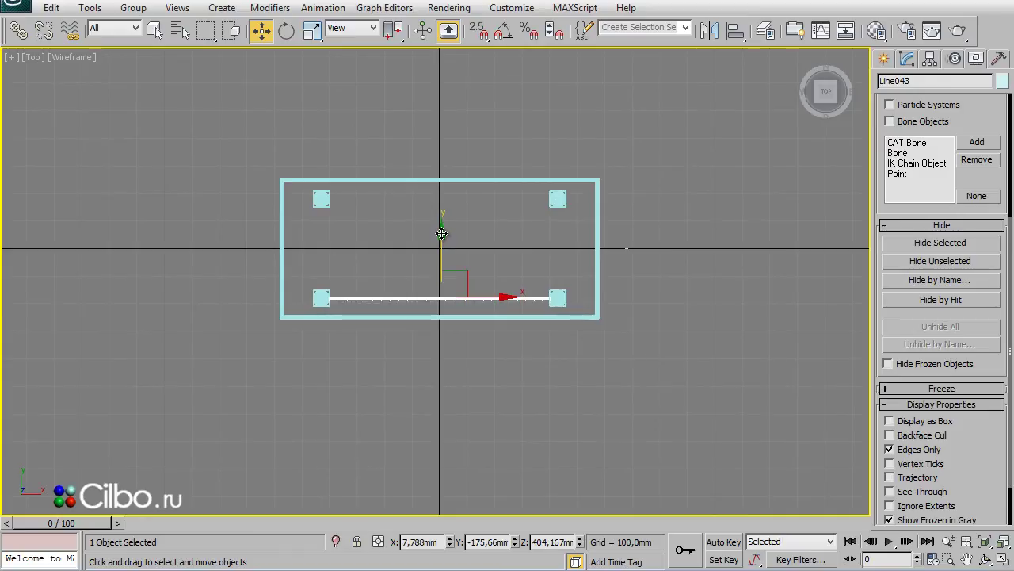
shift+drag(442, 234, 439, 132)
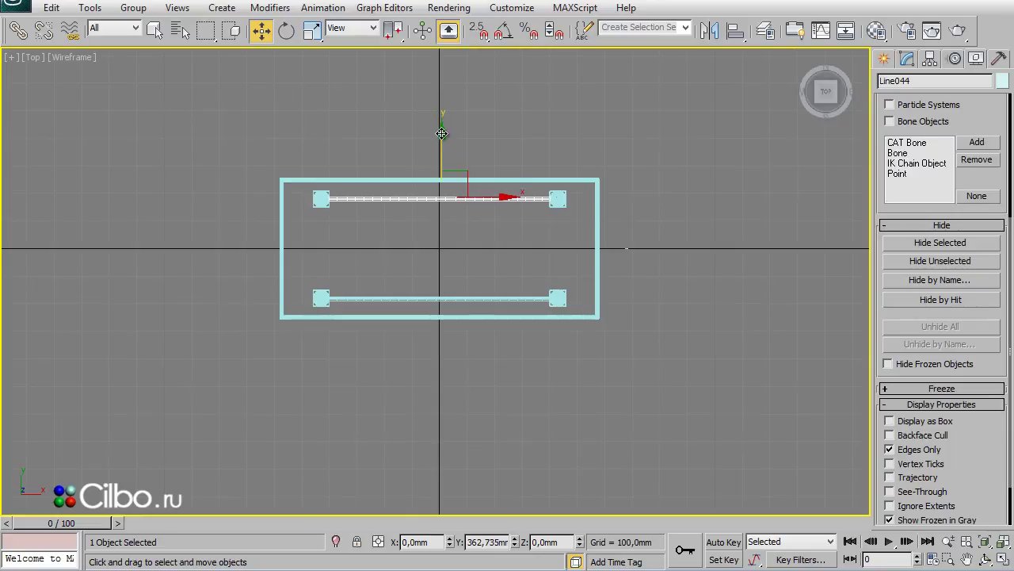
click(519, 350)
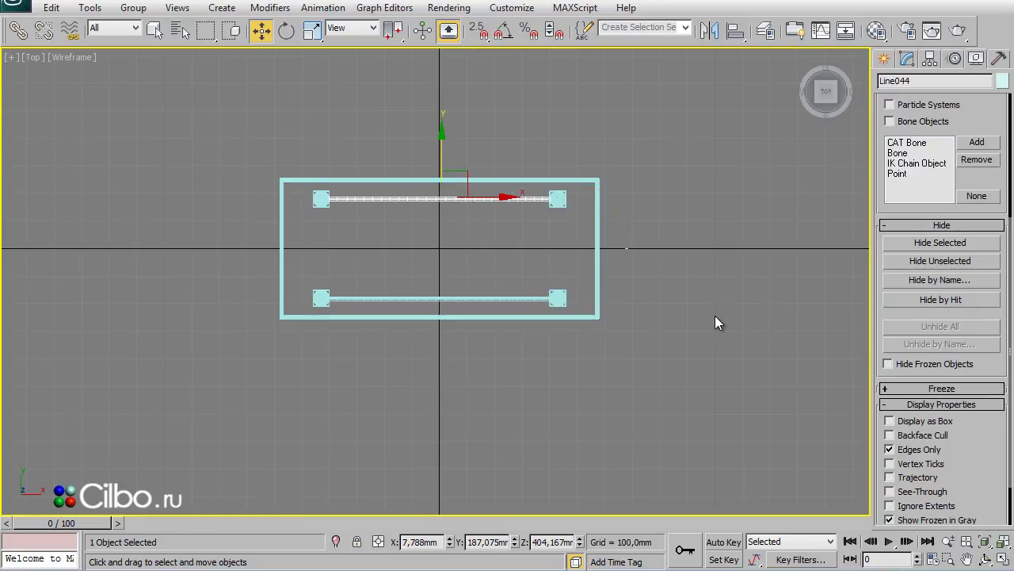
Step: Maximize the perspective view and orbit to check the table from above and the side
key(alt+w)
middle_click(655, 446)
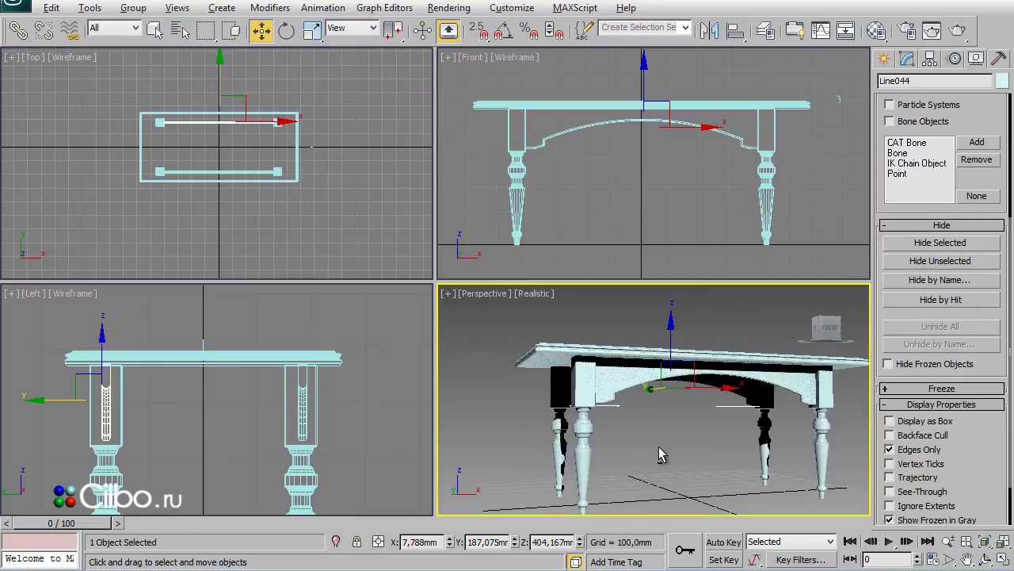
key(alt+w)
mouse_move(657, 439)
alt+middle_down()
mouse_move(604, 418)
mouse_move(639, 436)
alt+middle_up()
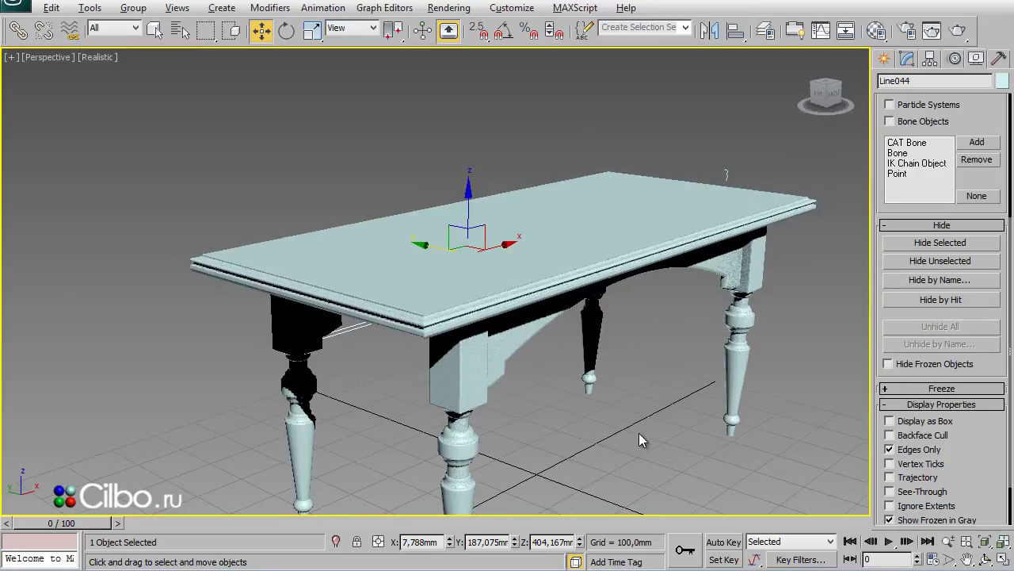
mouse_move(627, 397)
alt+middle_down()
mouse_move(632, 455)
mouse_move(613, 410)
mouse_move(598, 409)
mouse_move(611, 413)
alt+middle_up()
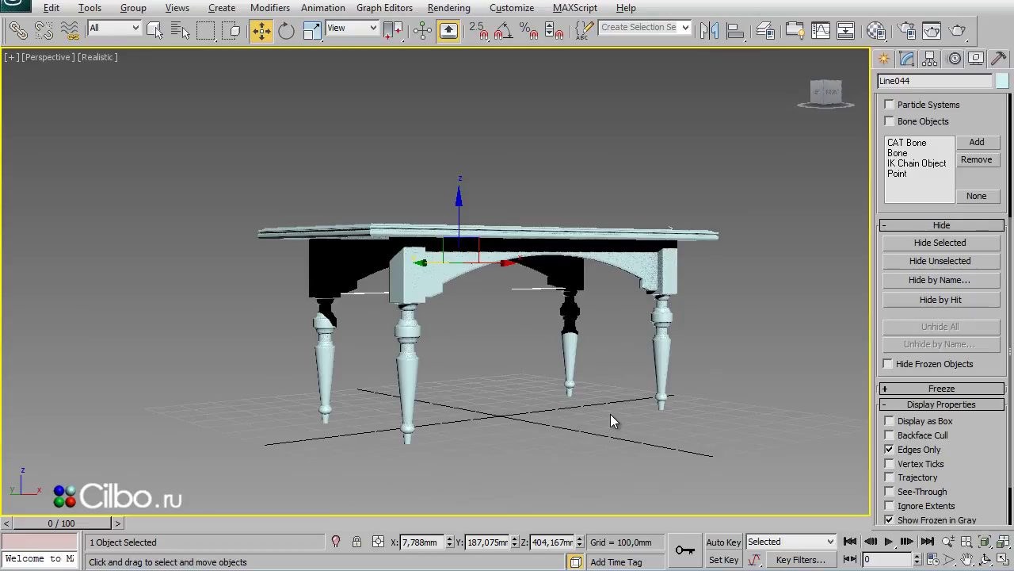
Step: In a maximized Left view, draw a rectangle between the legs just below the tabletop
key(alt+w)
right_click(251, 432)
key(alt+w)
mouse_move(430, 385)
middle_down()
mouse_move(480, 335)
mouse_move(485, 311)
middle_up()
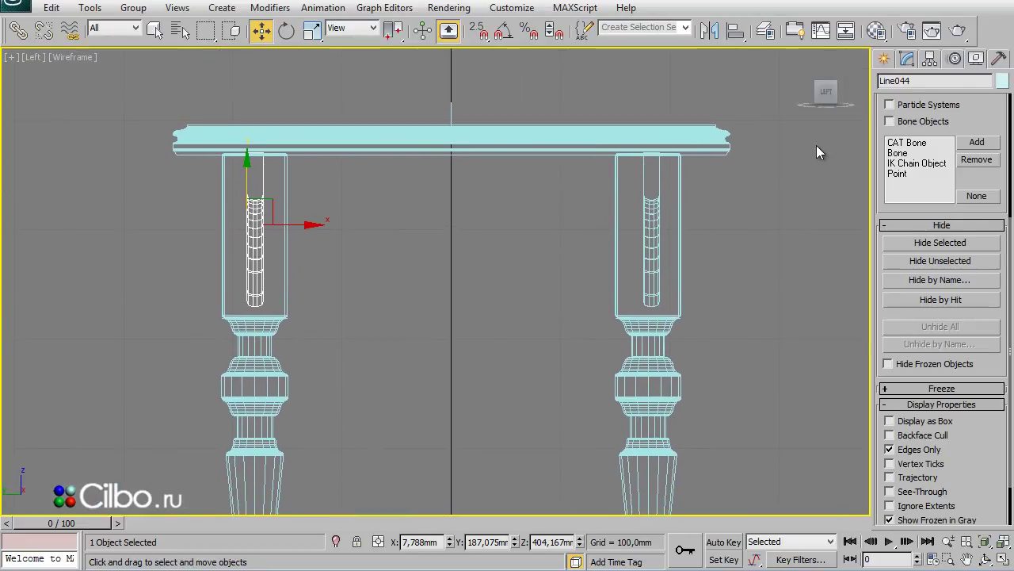
click(884, 59)
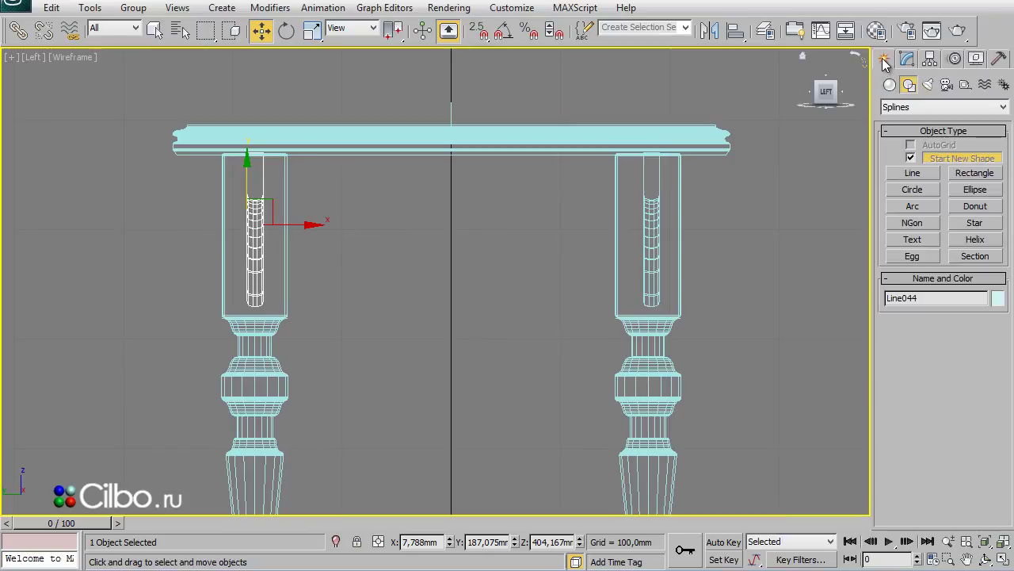
click(976, 173)
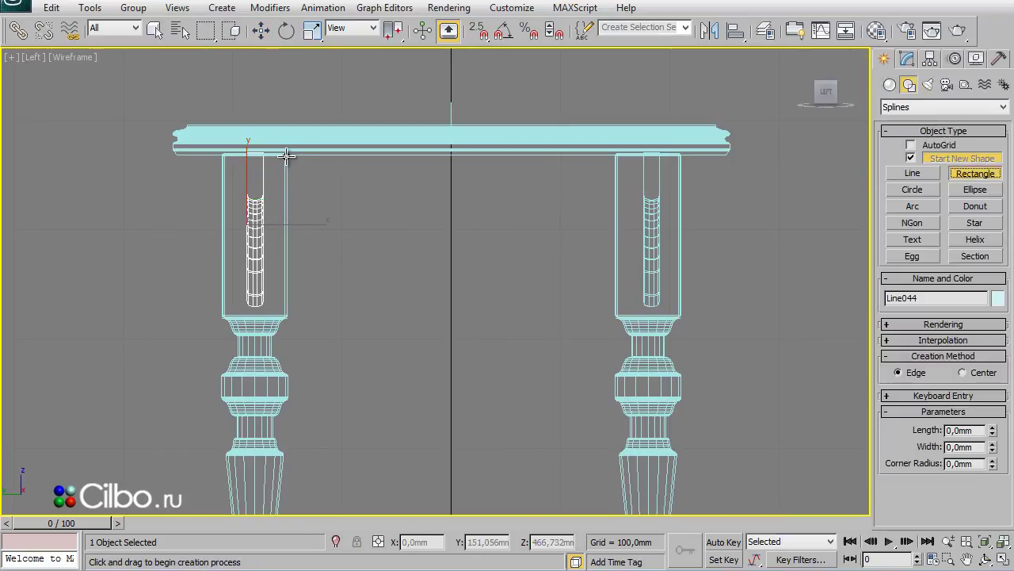
drag(285, 152, 617, 309)
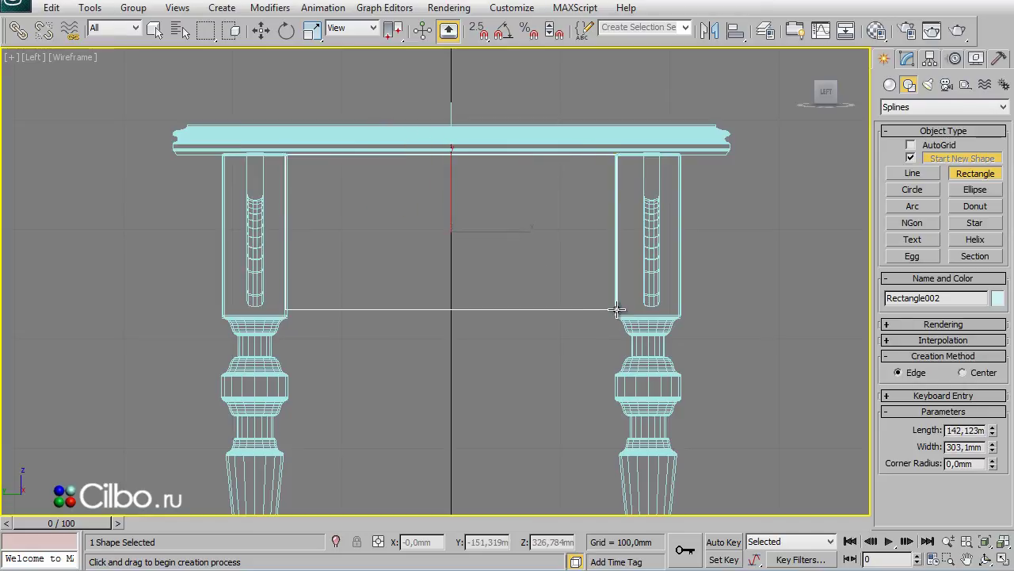
Step: Draw an arc spanning from one leg to the other under the rectangle
click(913, 206)
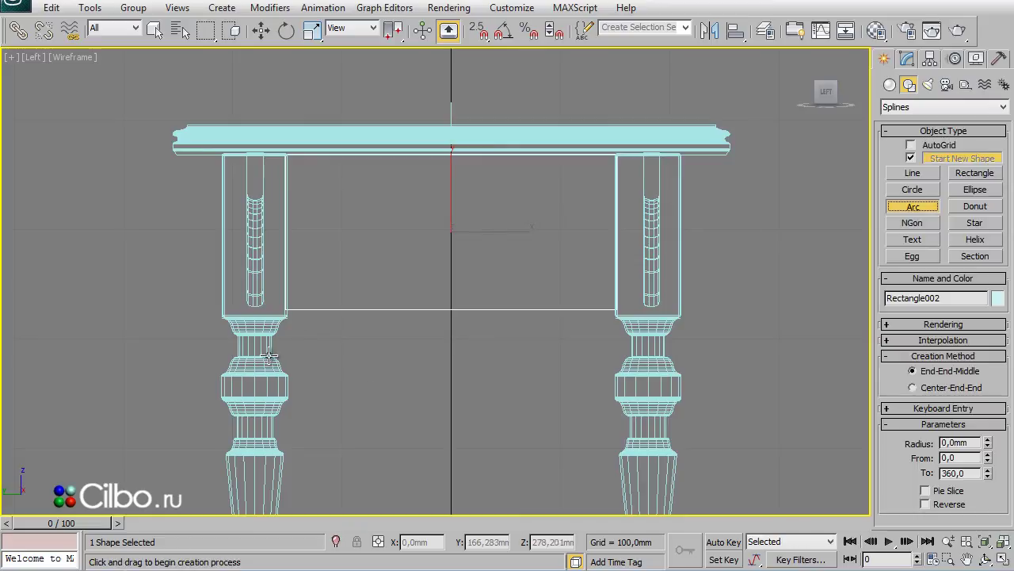
drag(289, 318, 617, 318)
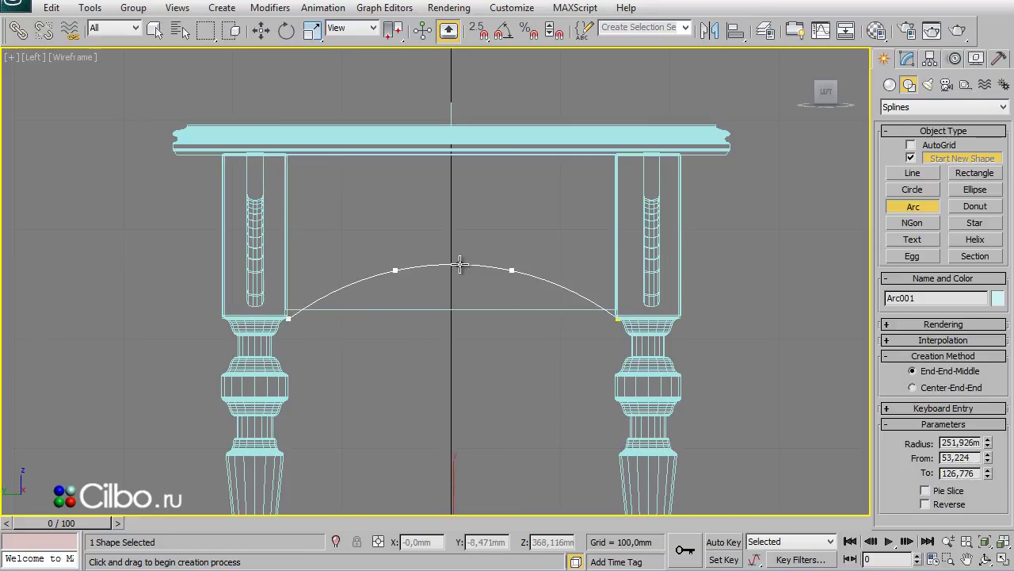
click(434, 264)
click(914, 176)
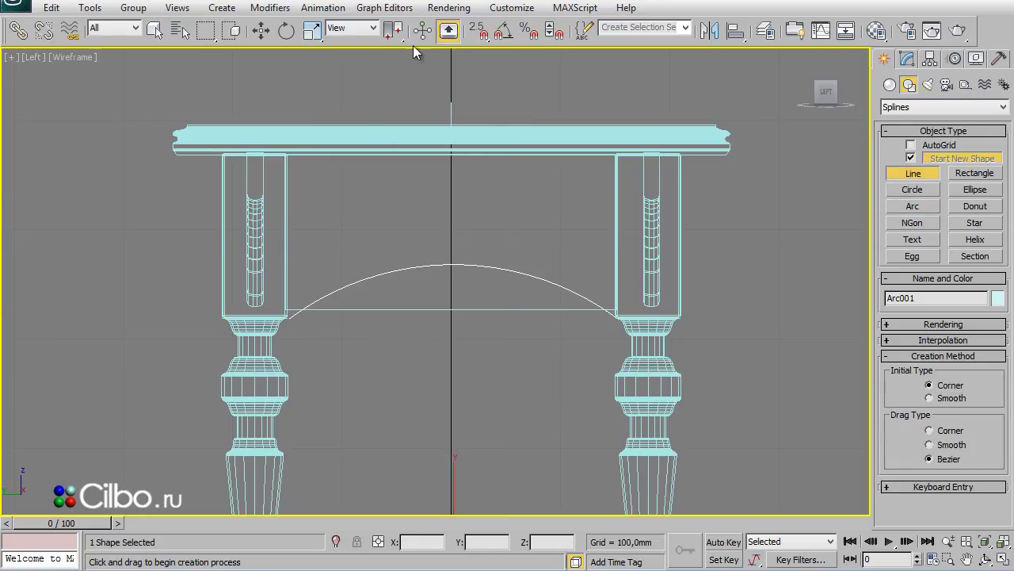
Step: With 2.5D snaps on, draw a straight line between Arc001's two endpoints
click(478, 30)
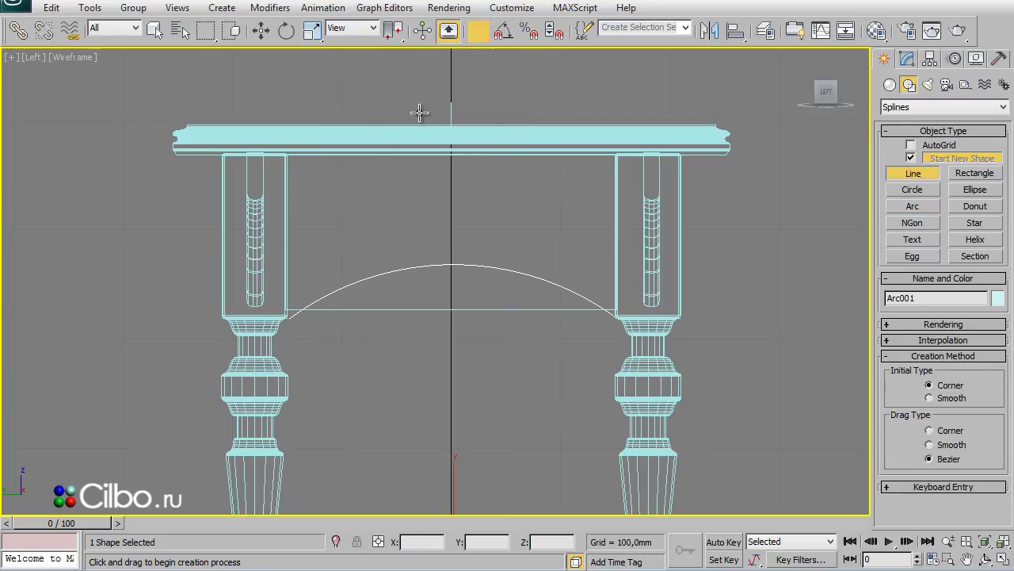
click(290, 320)
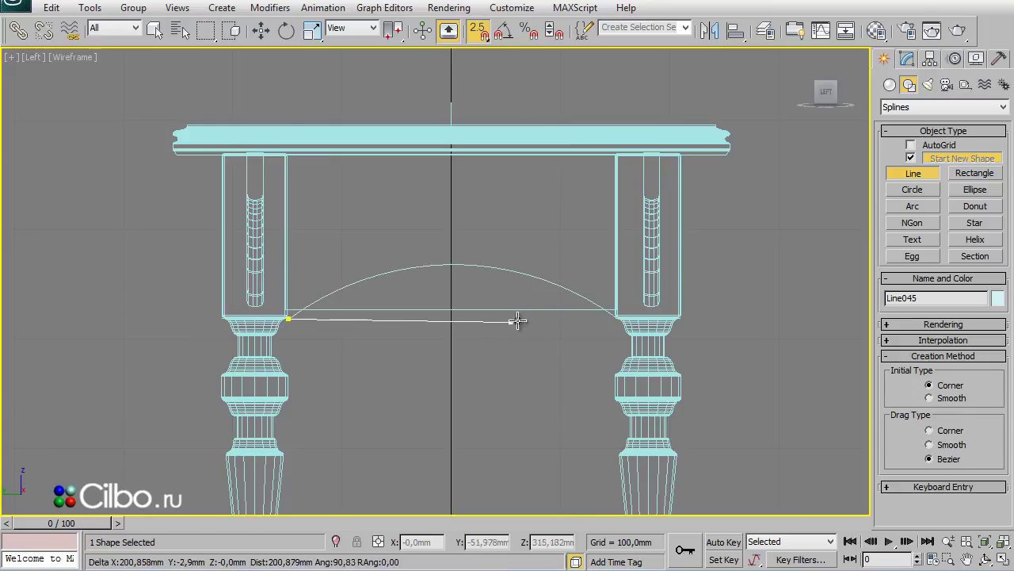
click(613, 319)
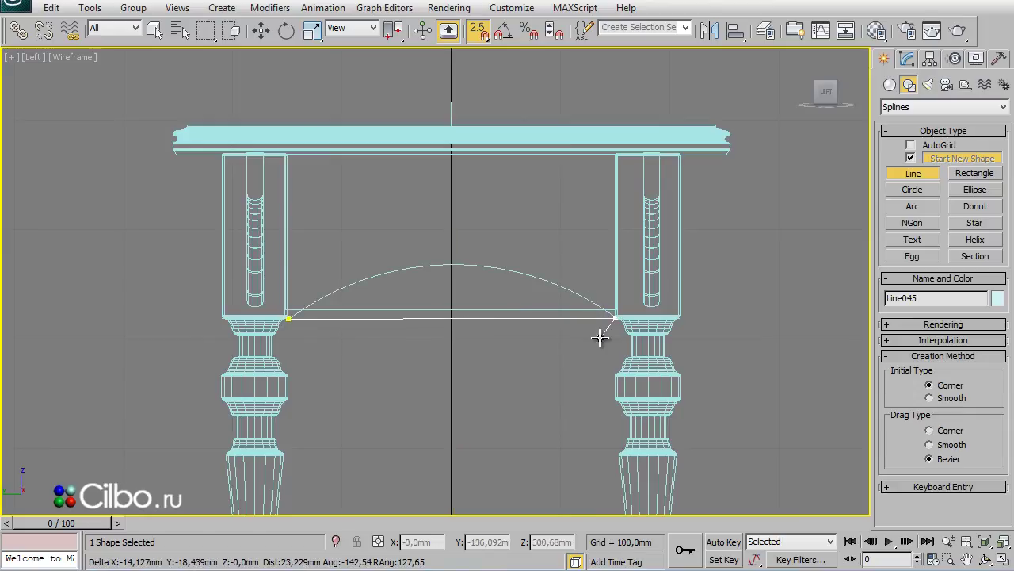
right_click(600, 339)
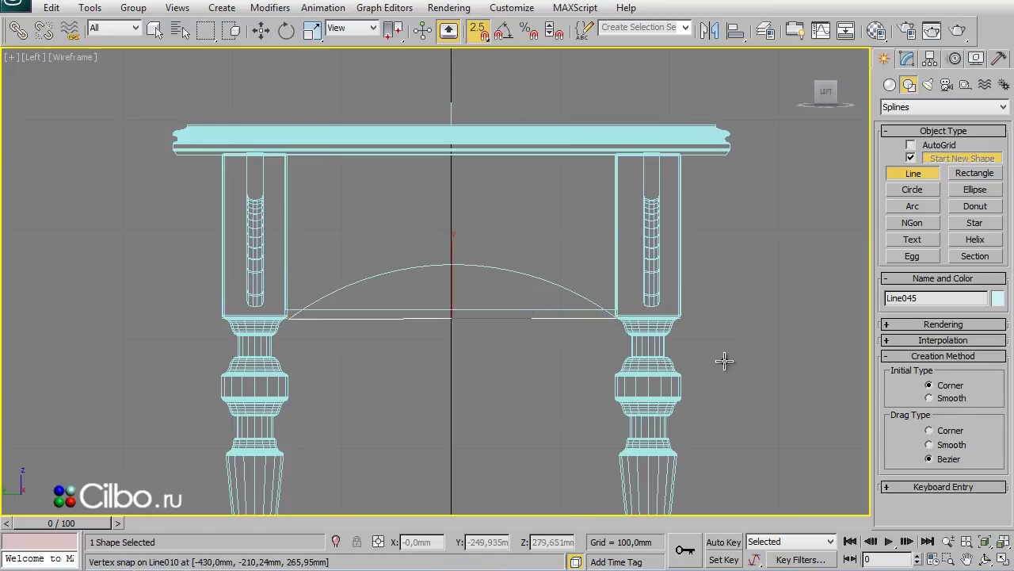
click(480, 32)
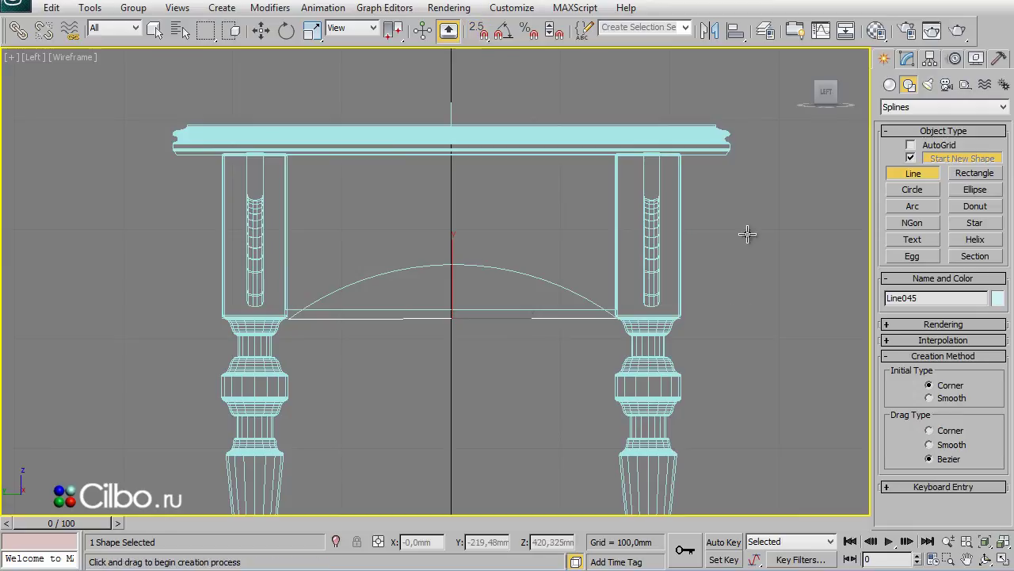
right_click(568, 322)
right_click(571, 318)
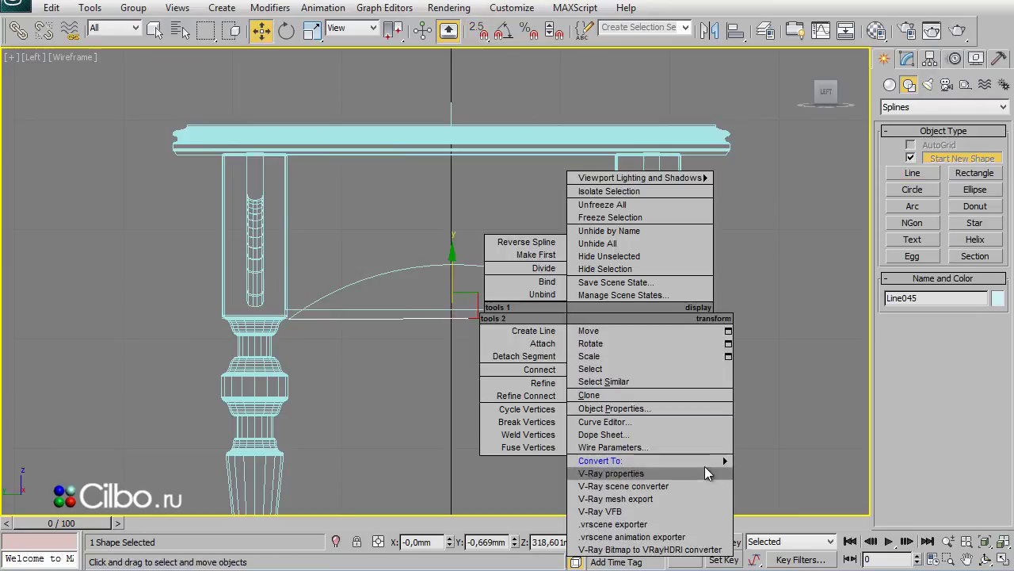
mouse_move(634, 460)
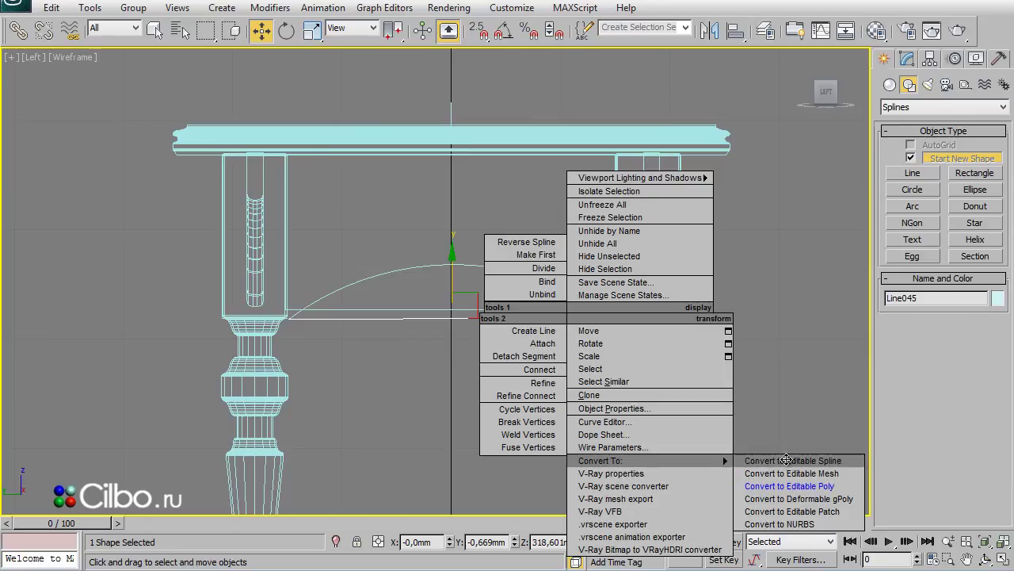
Step: Convert Line045 to an editable spline and switch to vertex editing
click(786, 460)
scroll(998, 309, up, 3)
scroll(998, 309, up, 3)
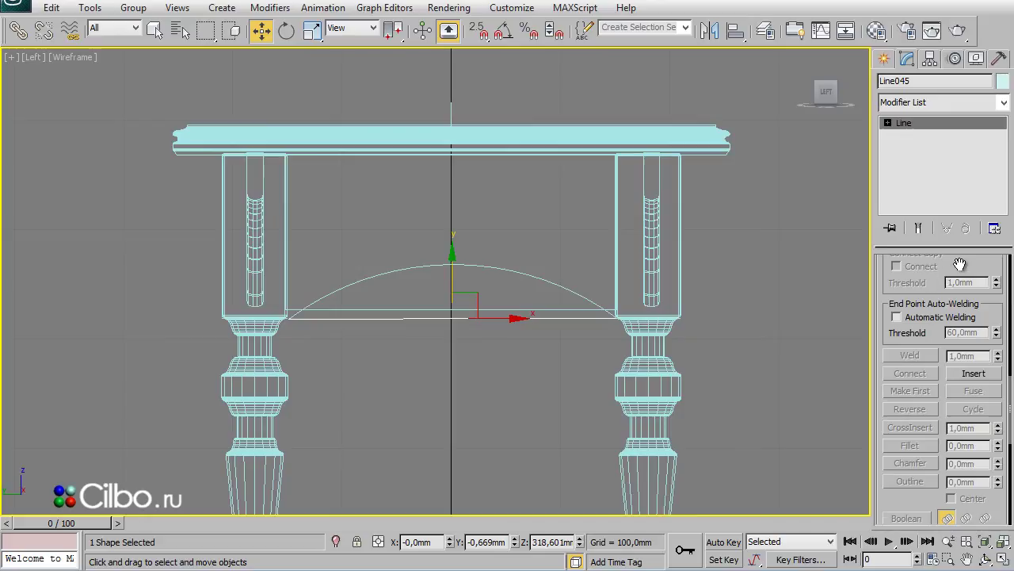
scroll(939, 279, up, 2)
scroll(894, 290, up, 2)
click(909, 290)
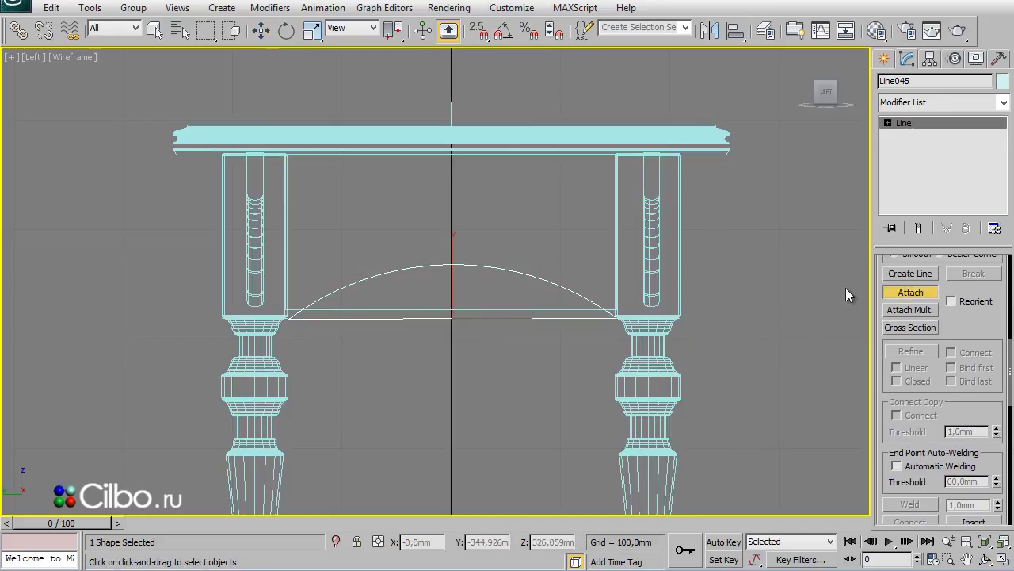
right_click(807, 275)
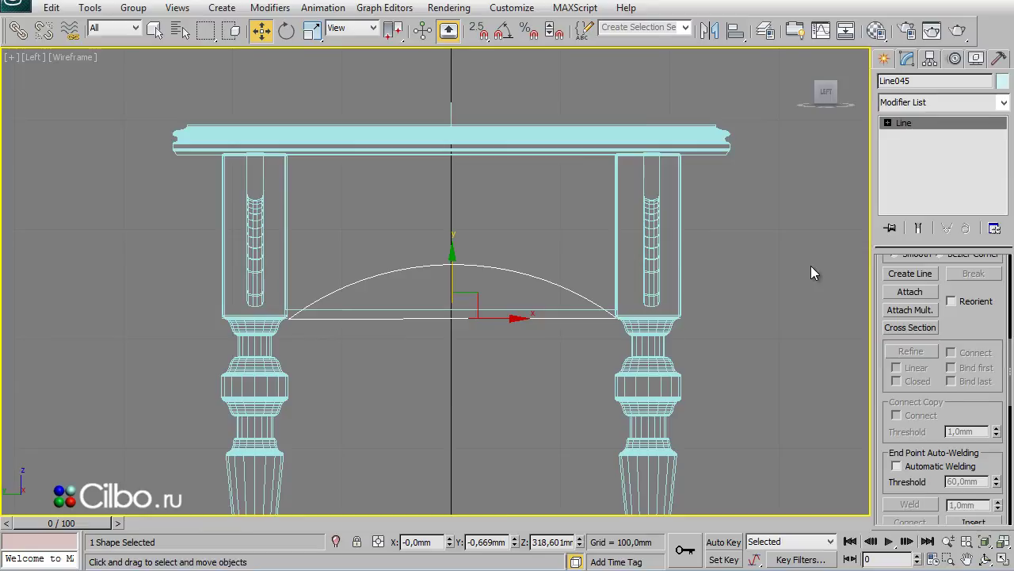
key(1)
Step: Fuse and weld the coincident vertices at the arc's right and left ends
drag(642, 302, 588, 336)
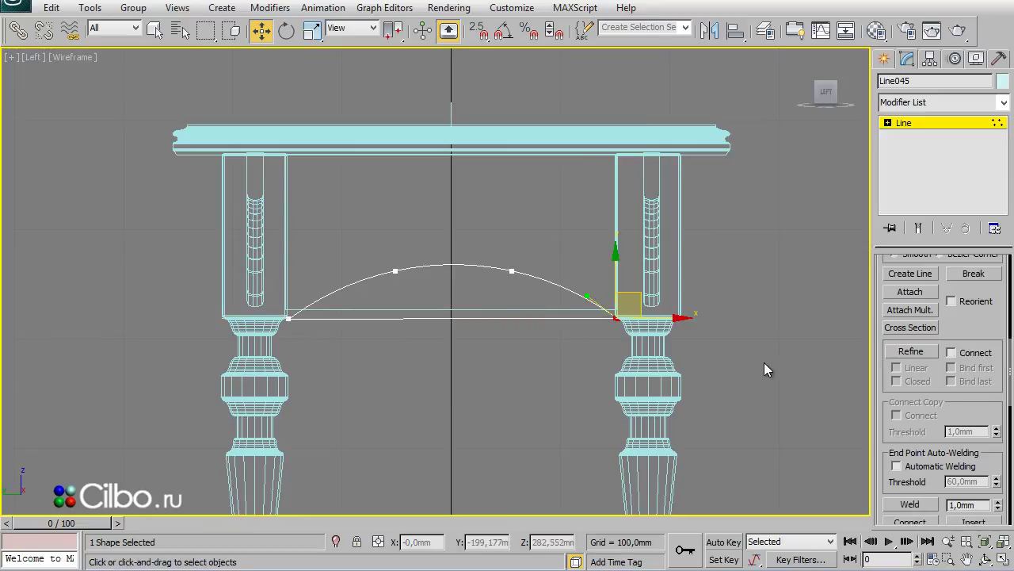
scroll(984, 385, down, 5)
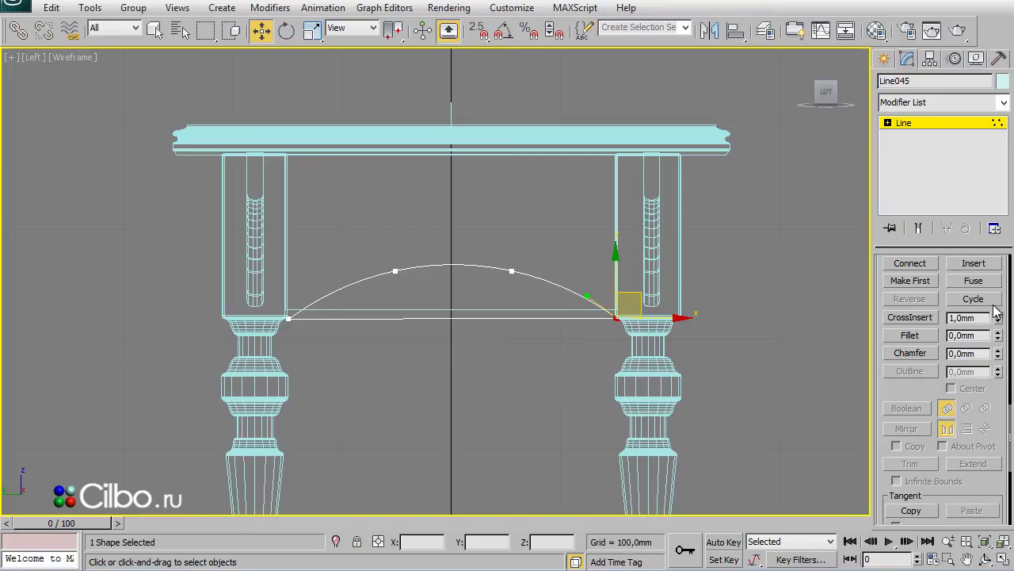
click(955, 282)
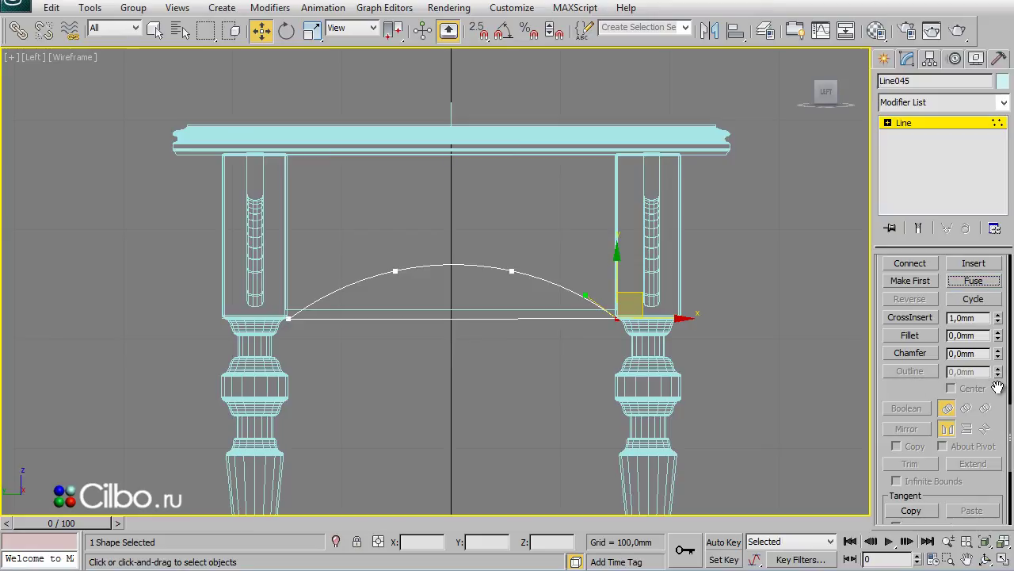
scroll(998, 387, up, 2)
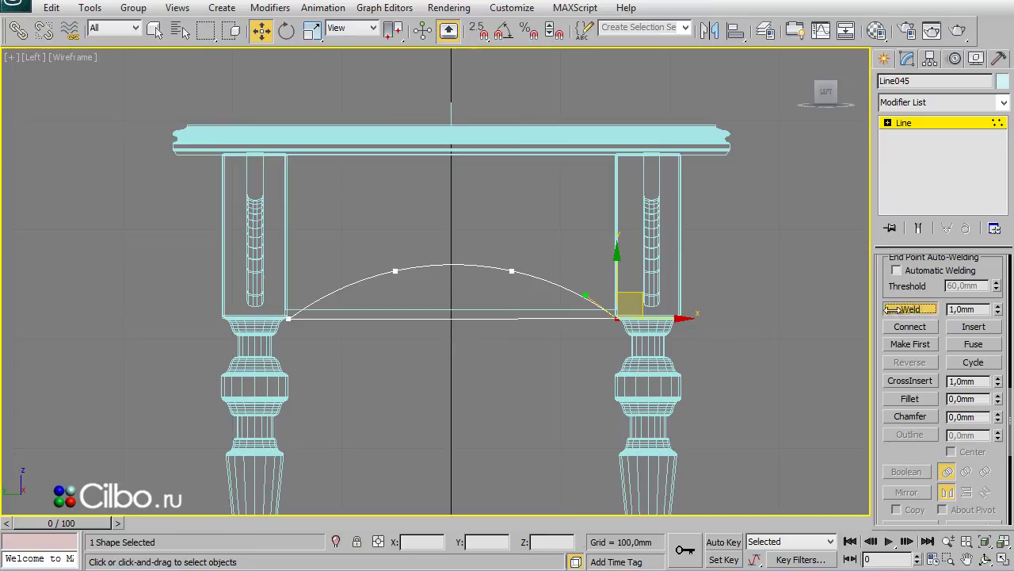
click(892, 309)
click(285, 322)
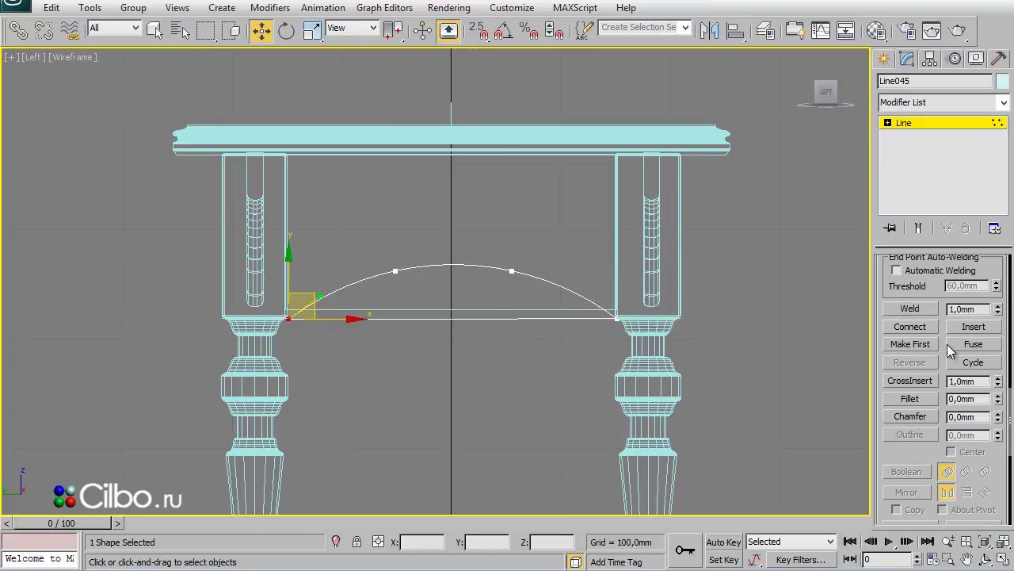
click(908, 311)
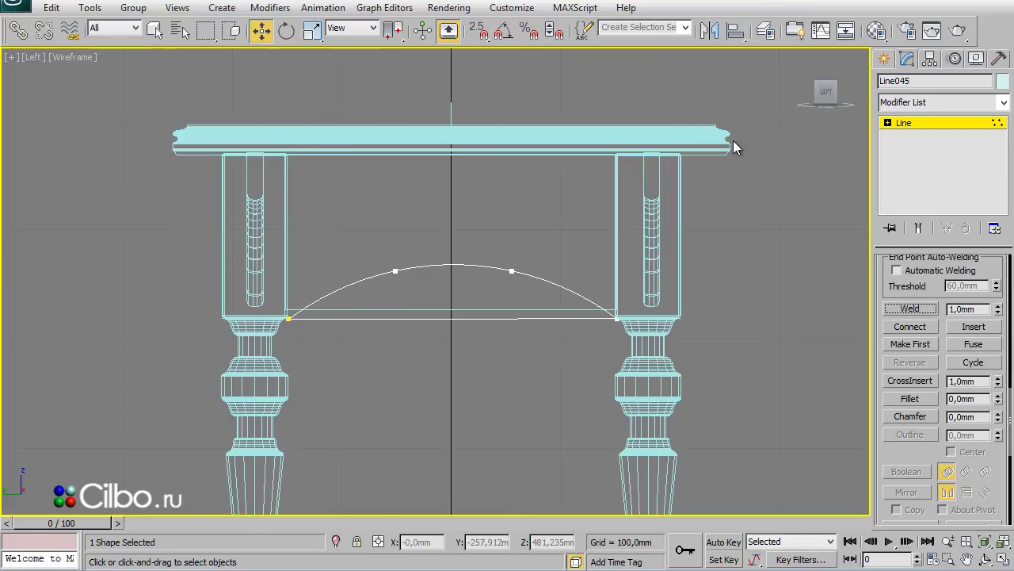
Step: Align the arch centre-to-centre in Y with the apron rectangle, then drop it to the rectangle's bottom
click(735, 30)
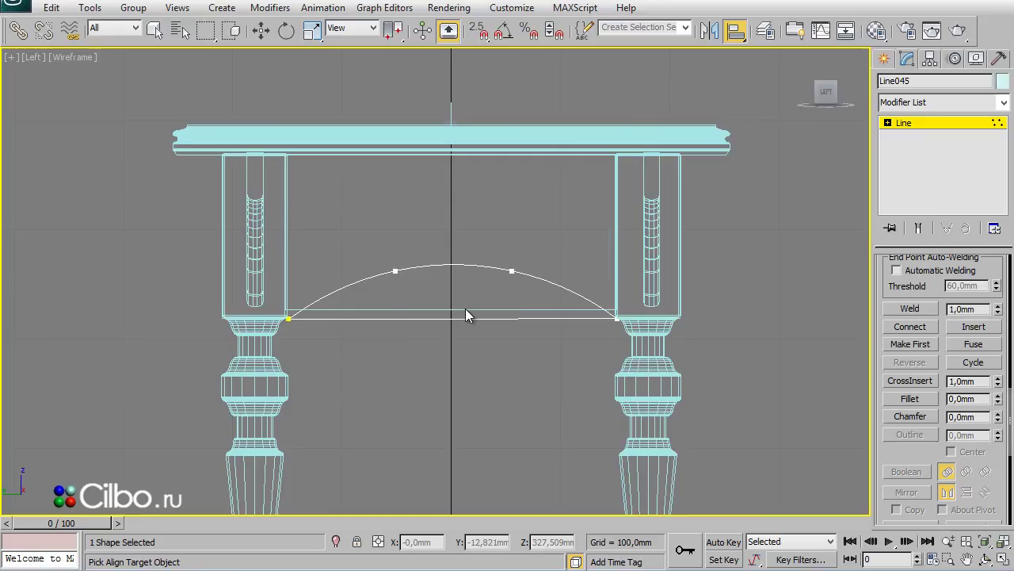
click(466, 310)
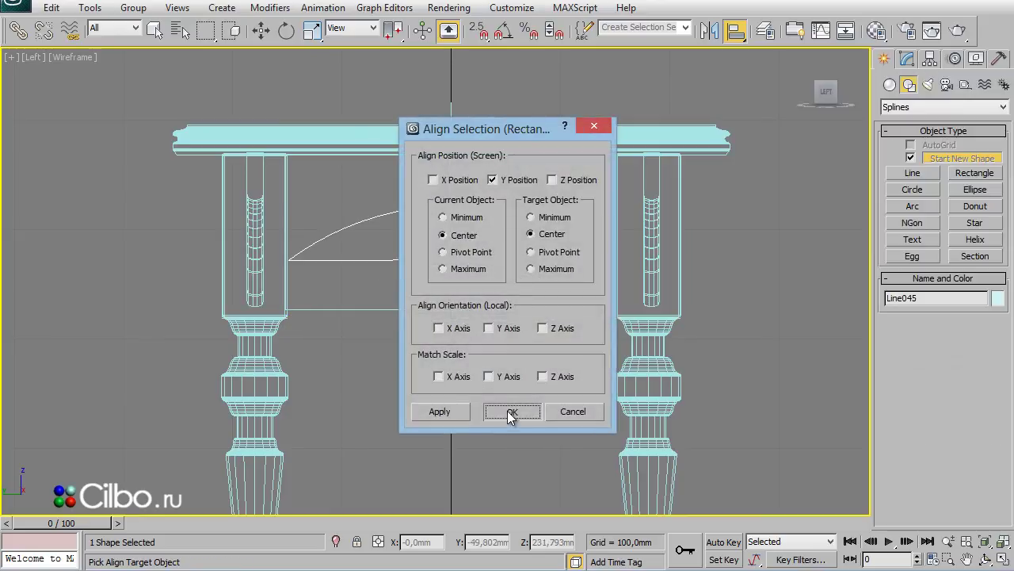
click(509, 410)
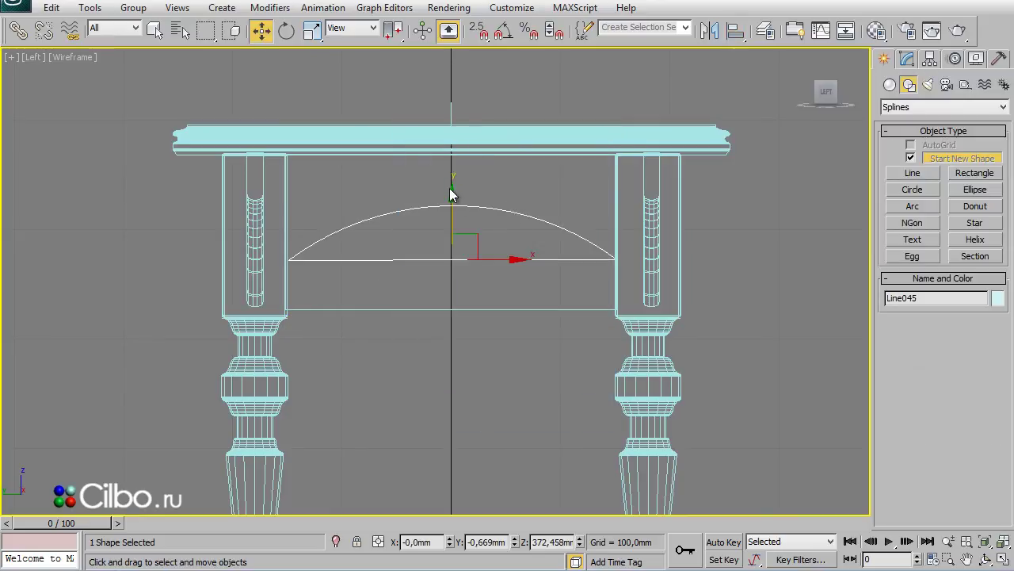
drag(452, 189, 457, 245)
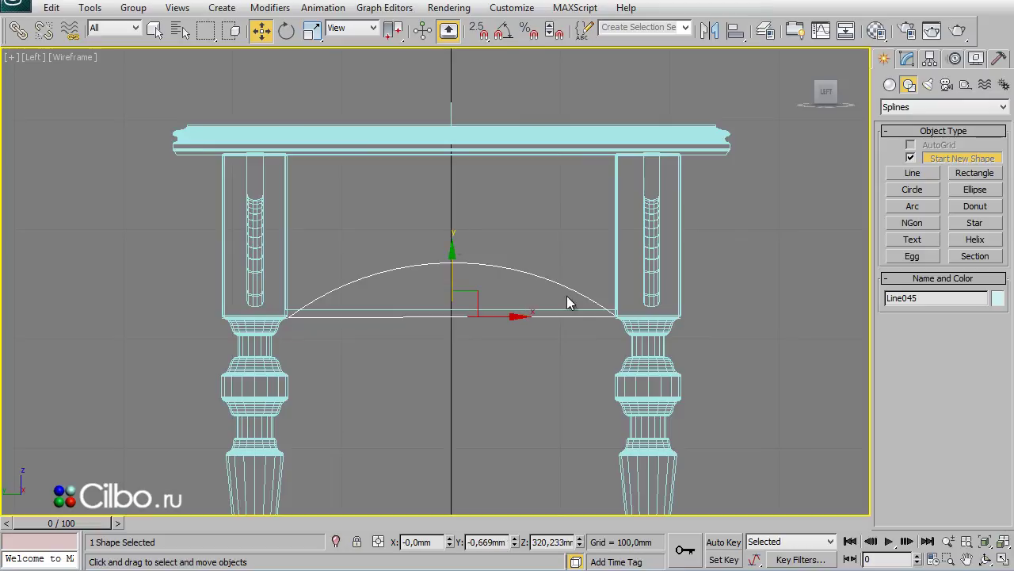
Step: At Spline level, attach the apron rectangle to the arched shape
click(907, 59)
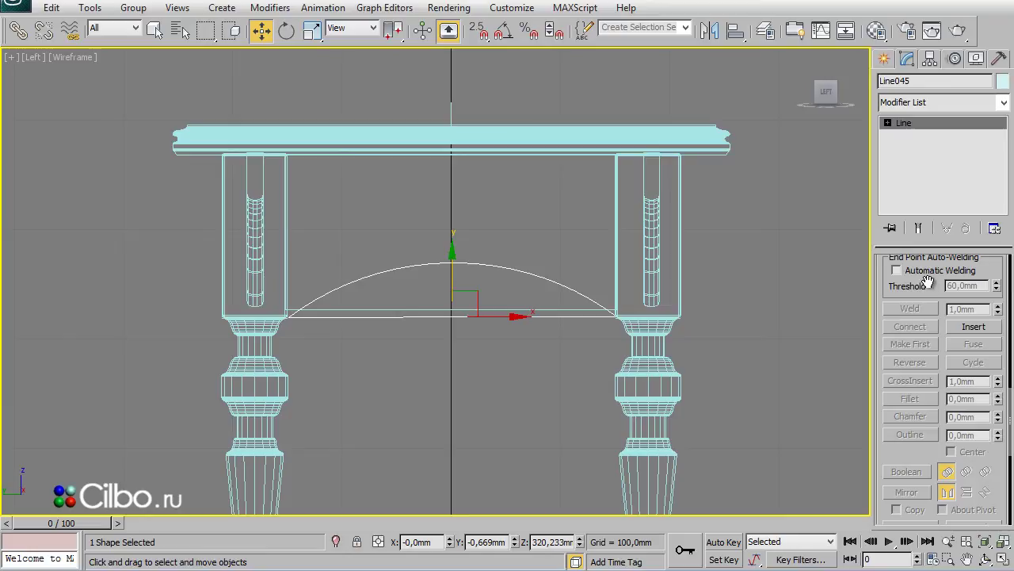
click(889, 123)
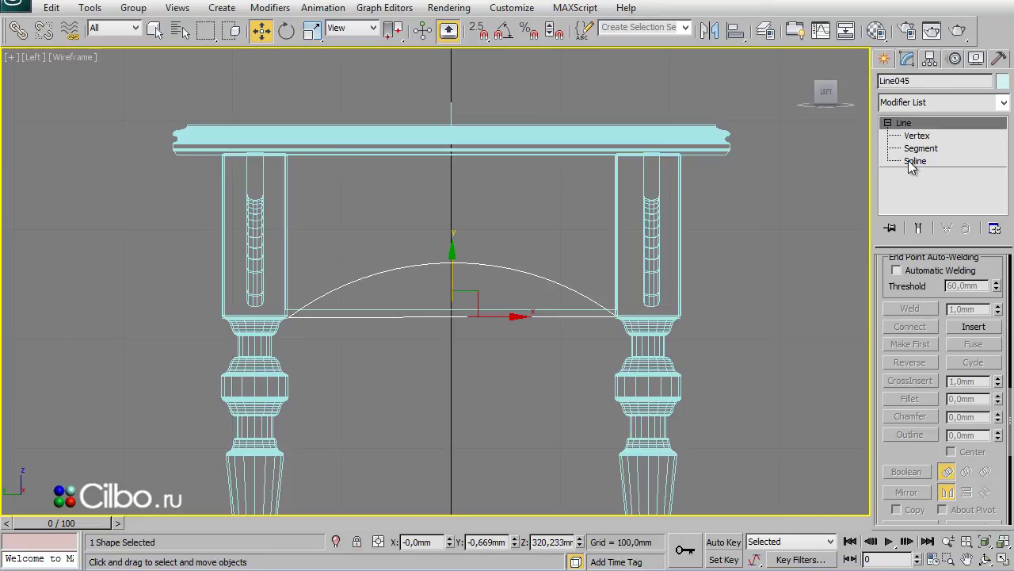
click(911, 161)
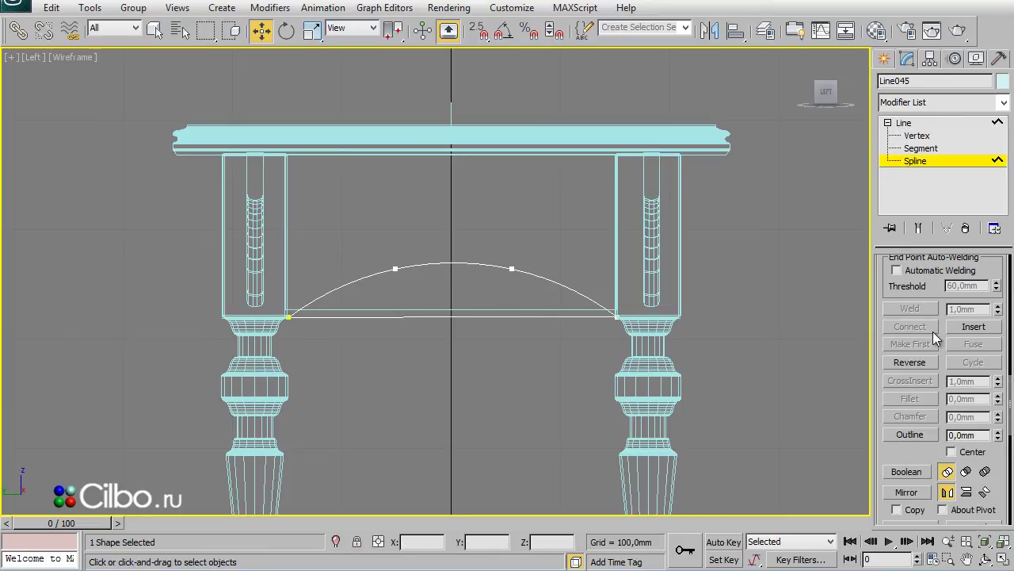
drag(943, 283, 971, 521)
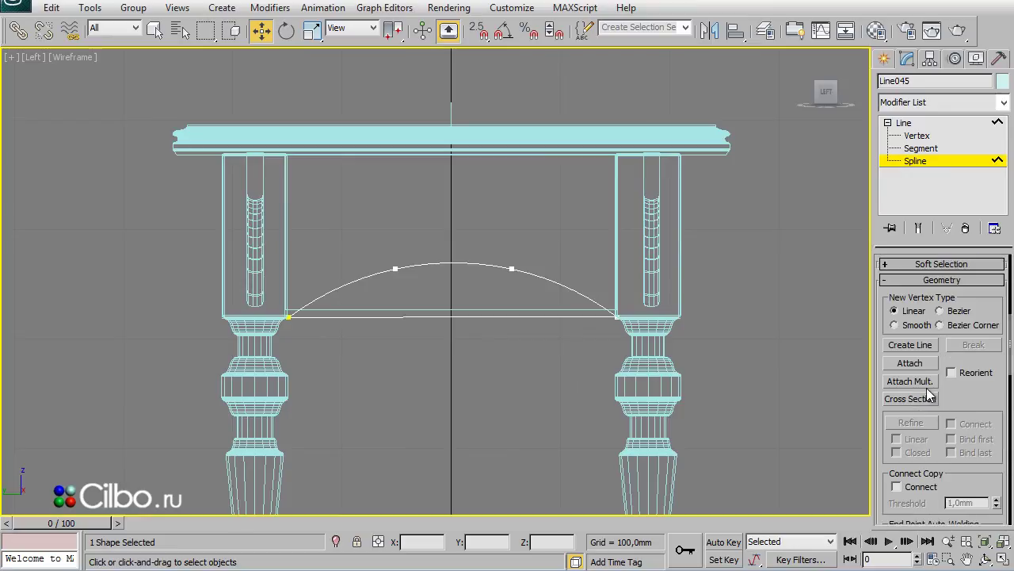
click(921, 362)
click(567, 308)
right_click(825, 356)
Step: Cut the arch out of the rectangle with a Boolean Subtraction
click(570, 308)
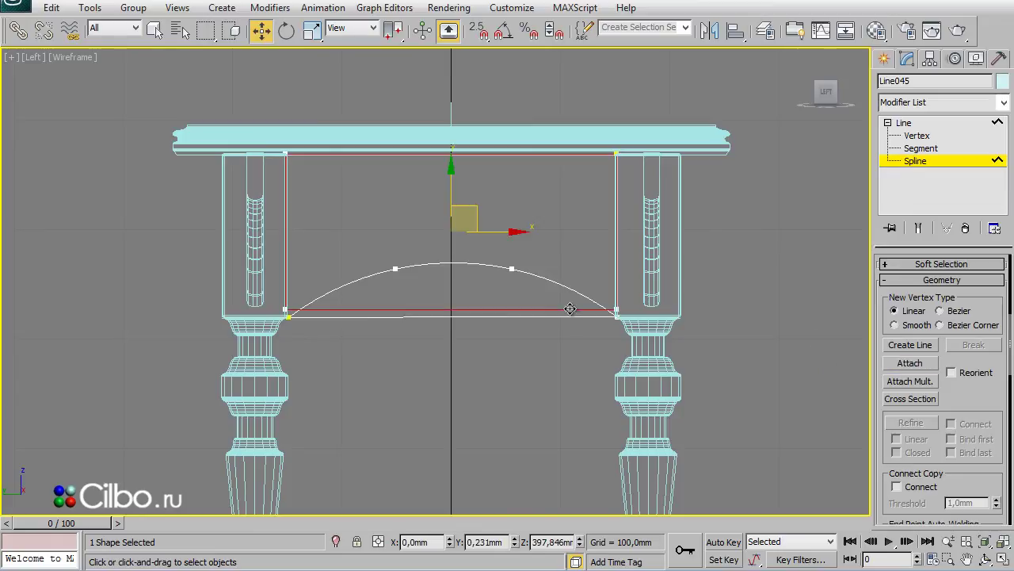
drag(977, 398, 1000, 106)
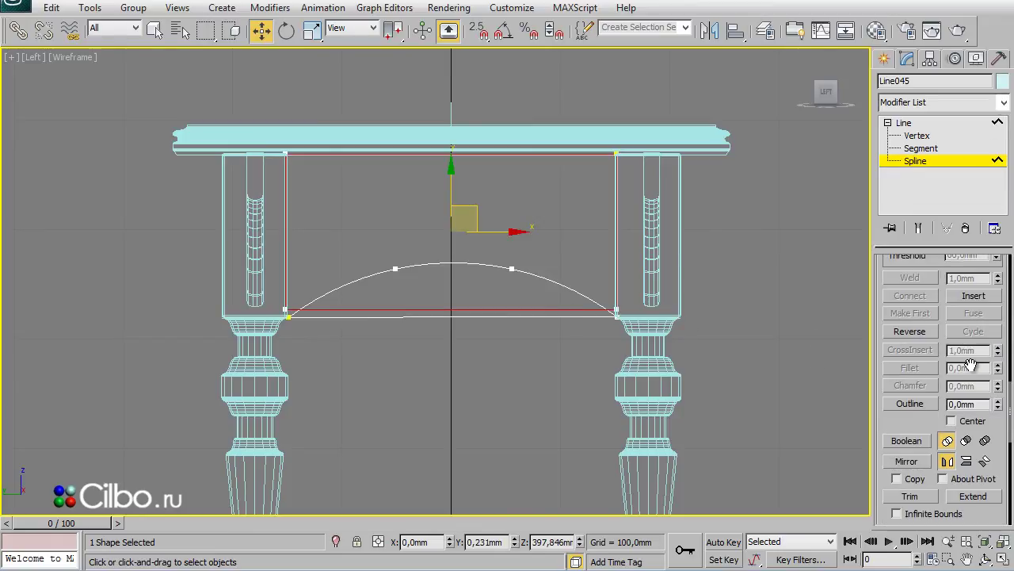
click(966, 441)
click(918, 445)
click(545, 275)
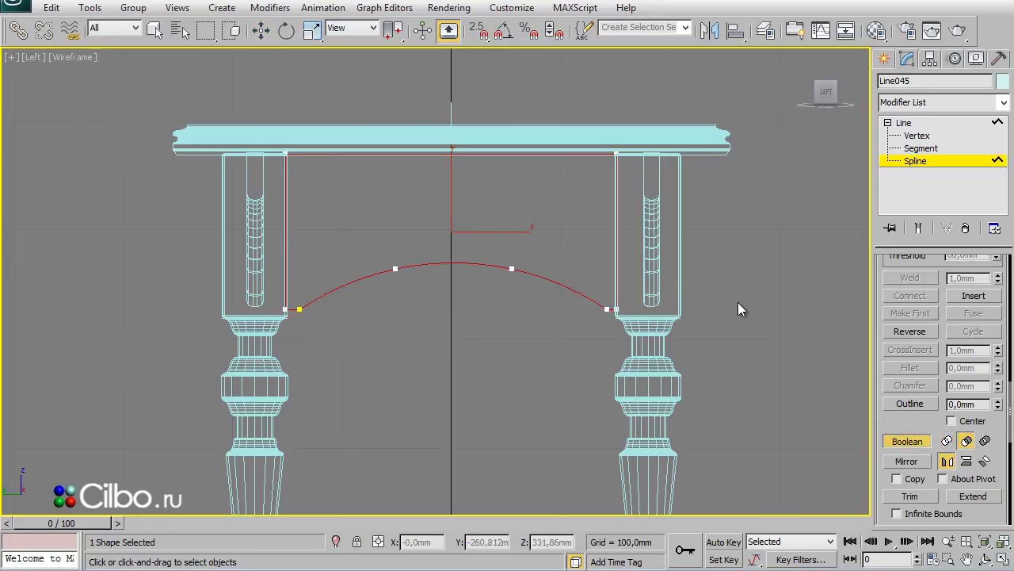
click(883, 61)
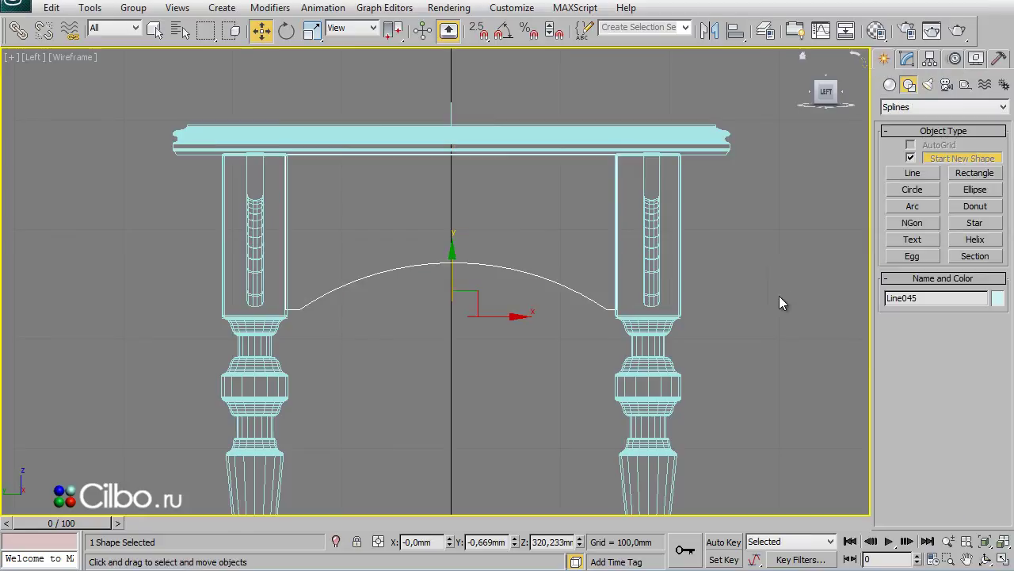
click(908, 60)
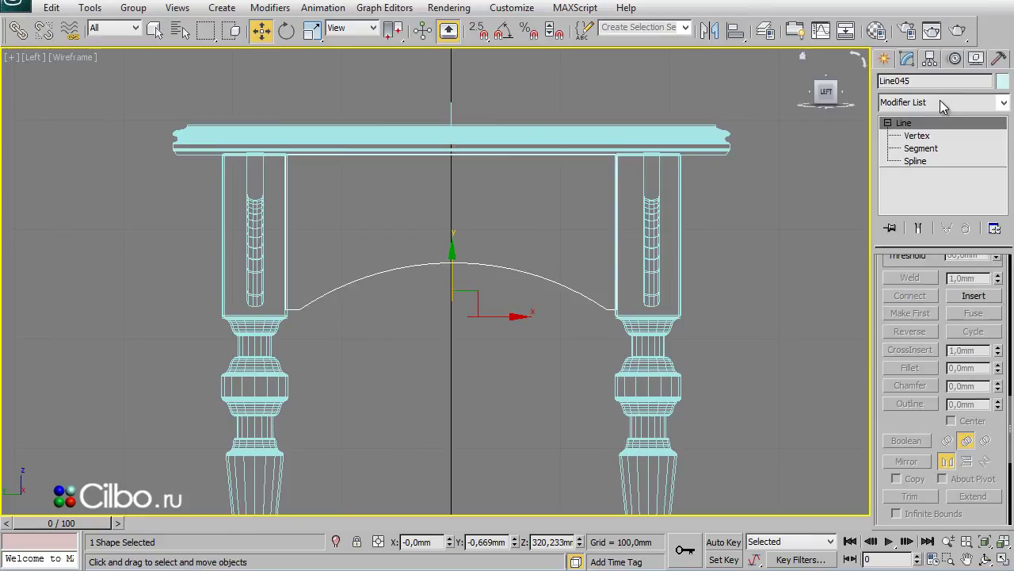
Step: Extrude the arched apron outline 15 mm into a solid board
click(943, 103)
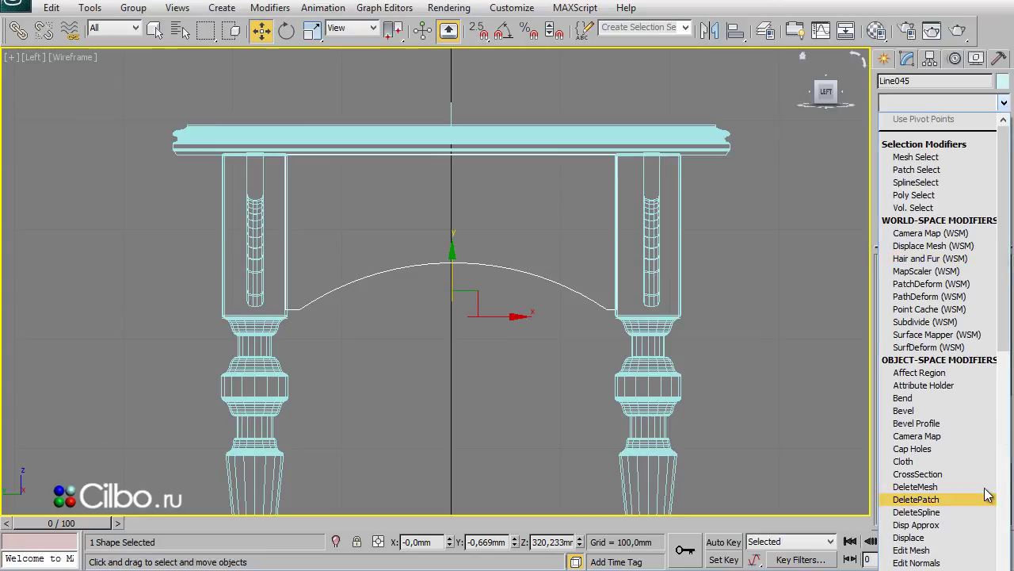
scroll(1000, 335, down, 4)
click(911, 476)
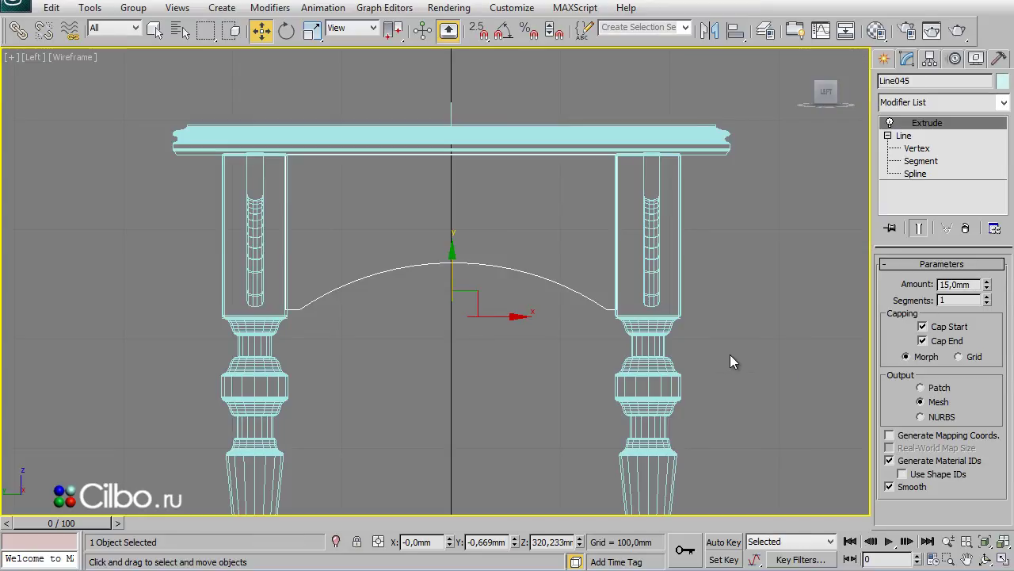
Step: In a maximized Front view, hide all unselected objects and zoom in on the board
key(alt+w)
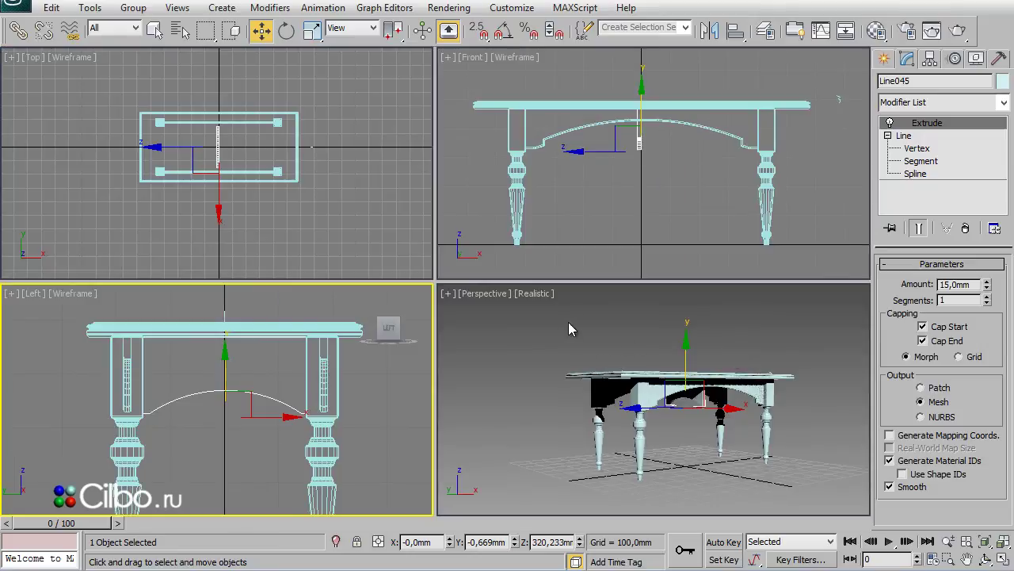
right_click(645, 168)
key(alt+w)
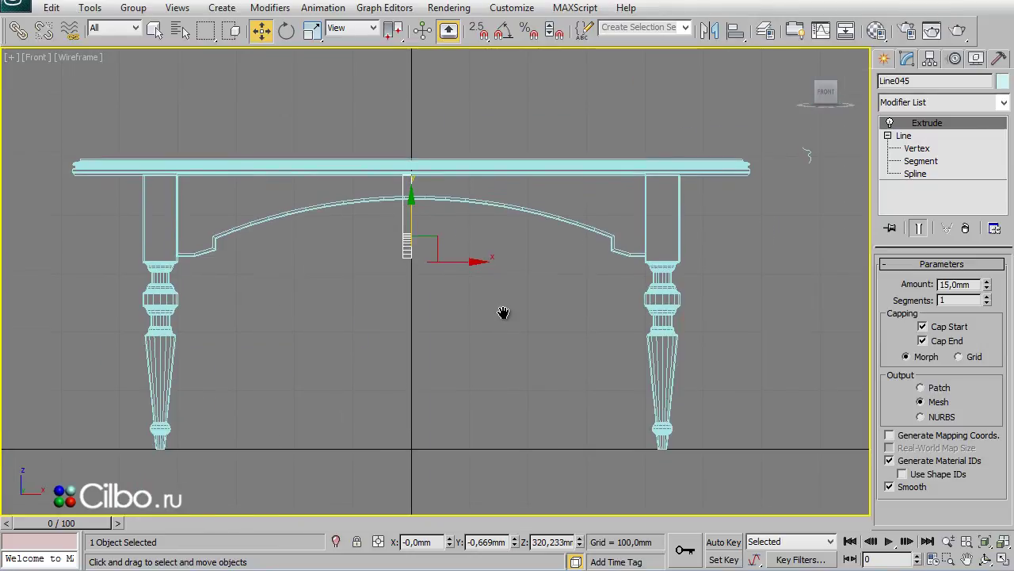
middle_drag(503, 307, 504, 321)
click(977, 60)
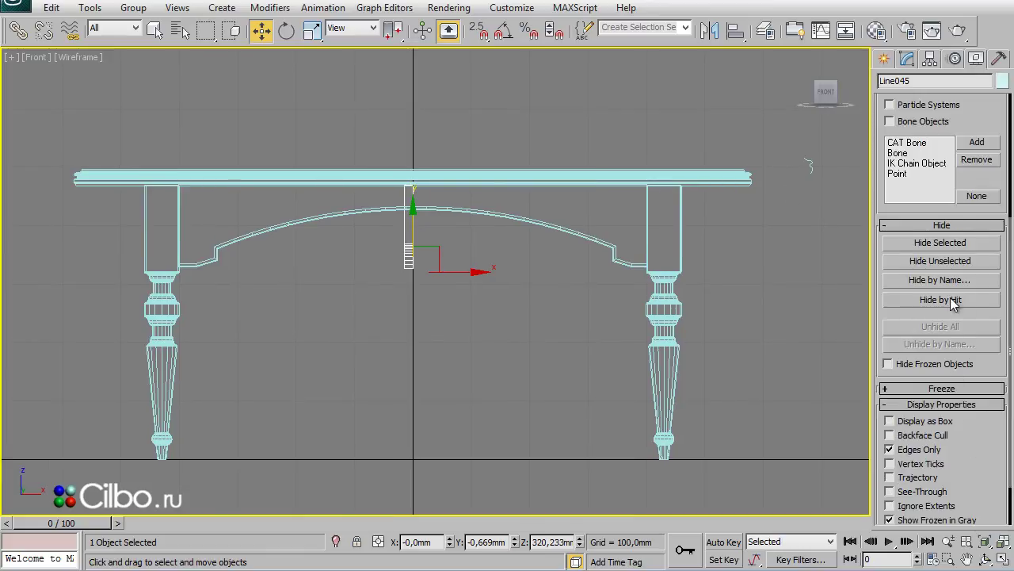
click(943, 260)
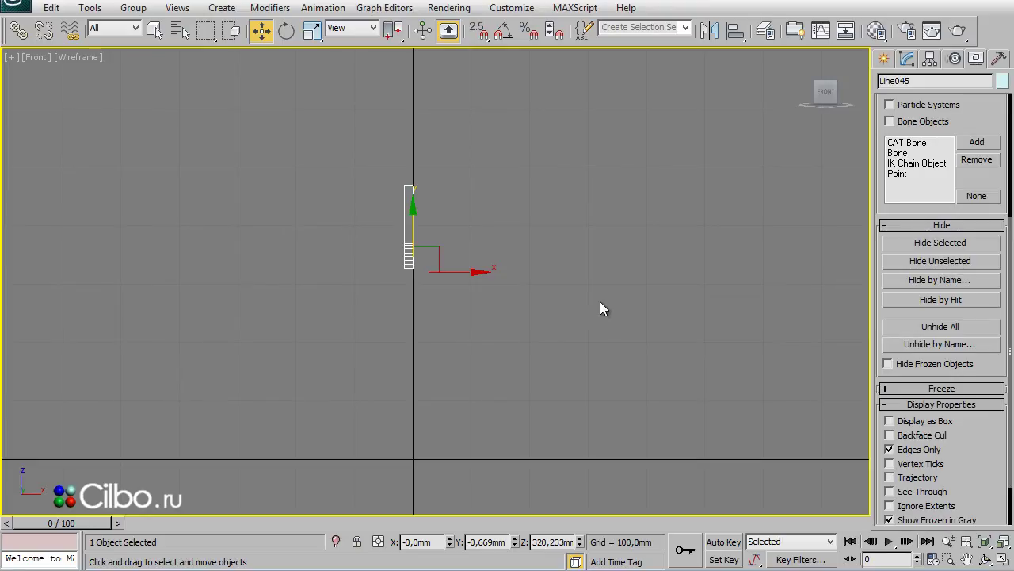
scroll(511, 272, up, 1)
scroll(528, 283, up, 1)
scroll(549, 291, up, 2)
scroll(517, 226, up, 1)
scroll(521, 256, up, 1)
scroll(443, 332, up, 1)
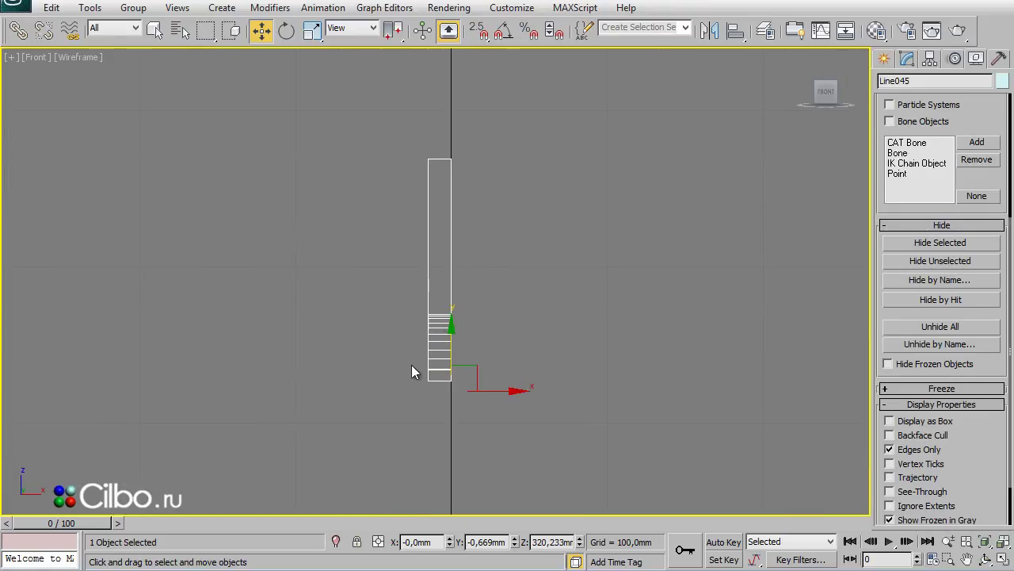
Step: Convert the board to Editable Poly and window-select its edges in Front view
right_click(446, 370)
mouse_move(474, 507)
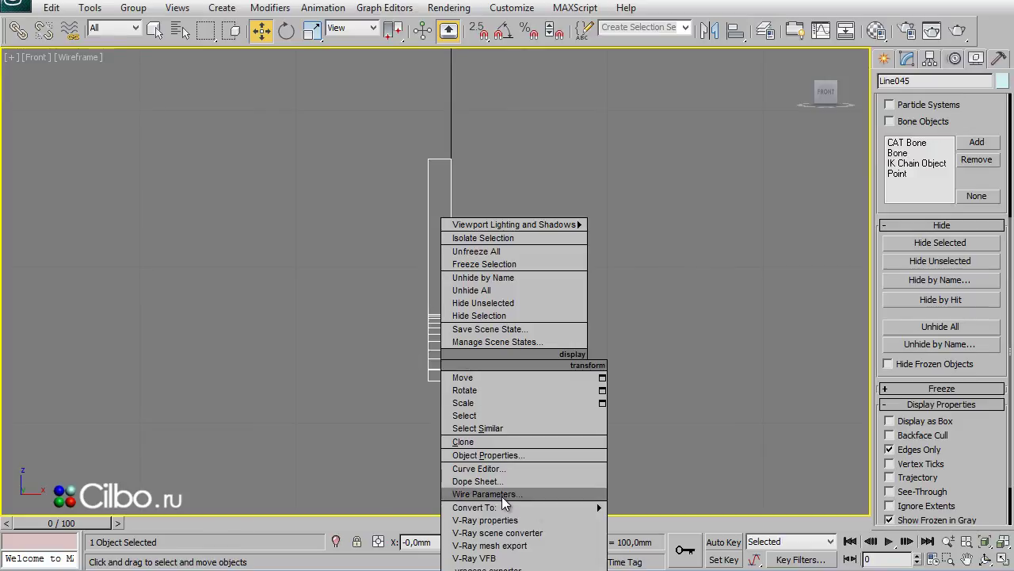
click(670, 519)
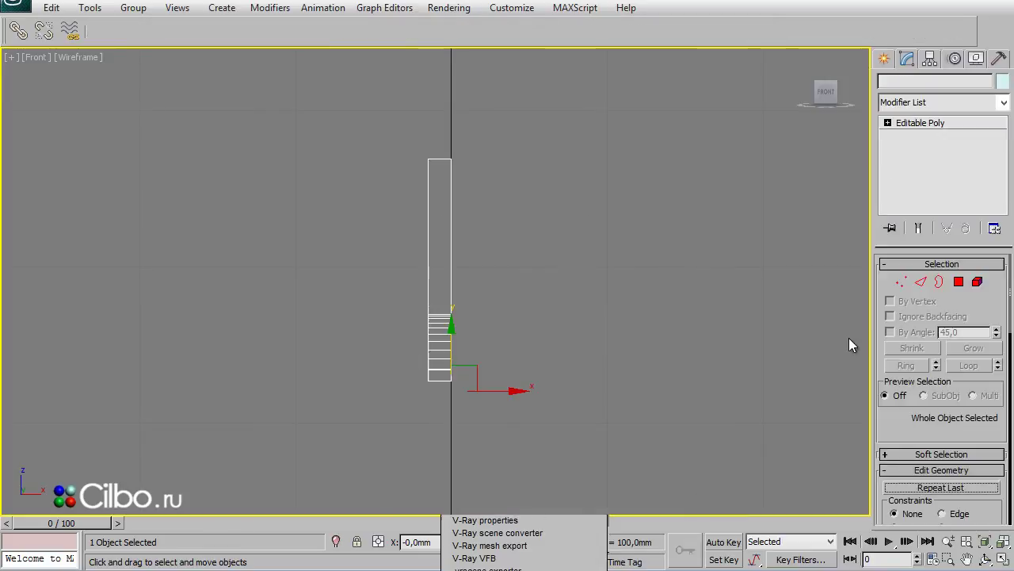
click(921, 282)
drag(486, 118, 443, 405)
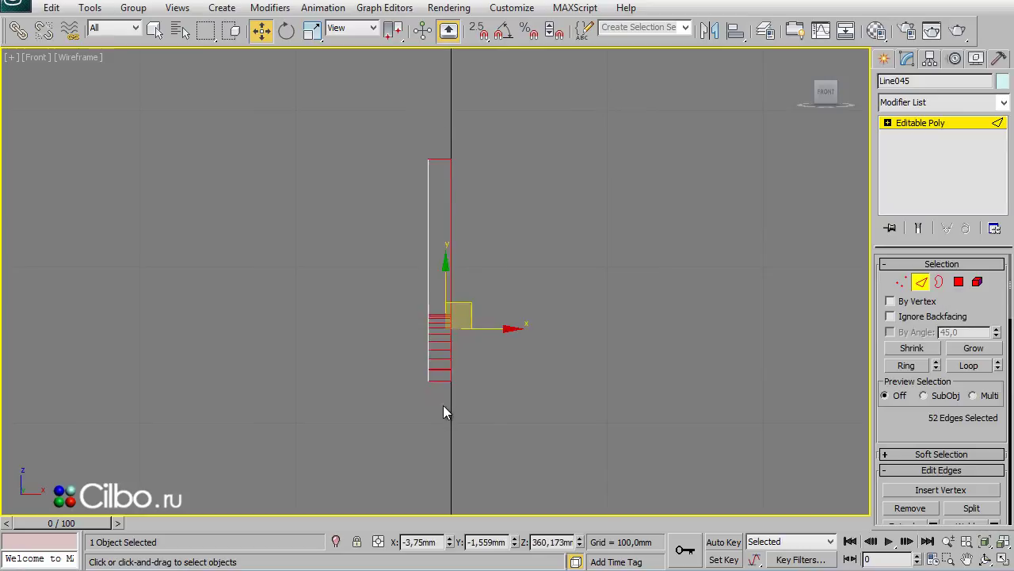
click(356, 142)
click(232, 30)
drag(478, 140, 447, 419)
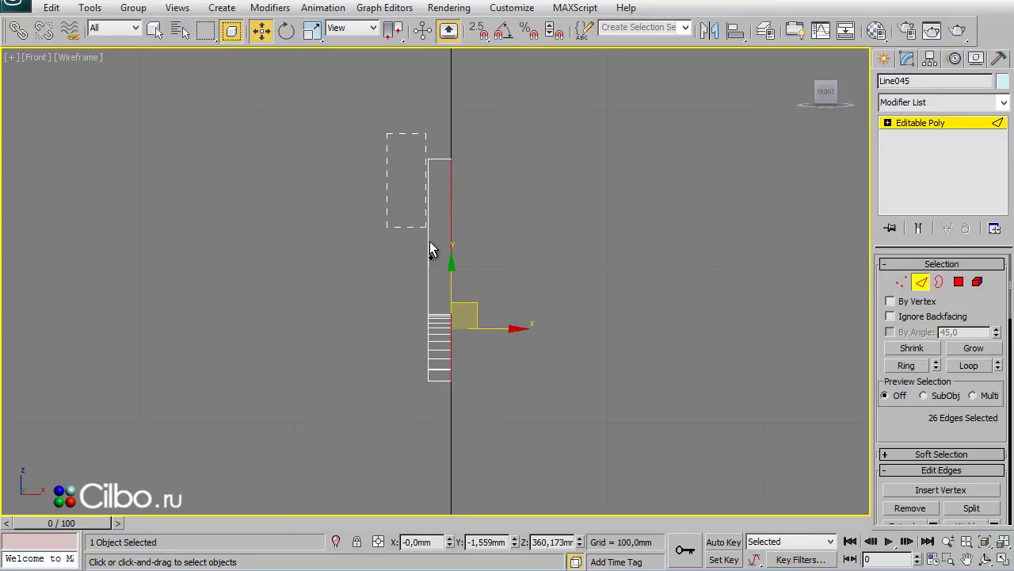
ctrl+drag(430, 250, 439, 387)
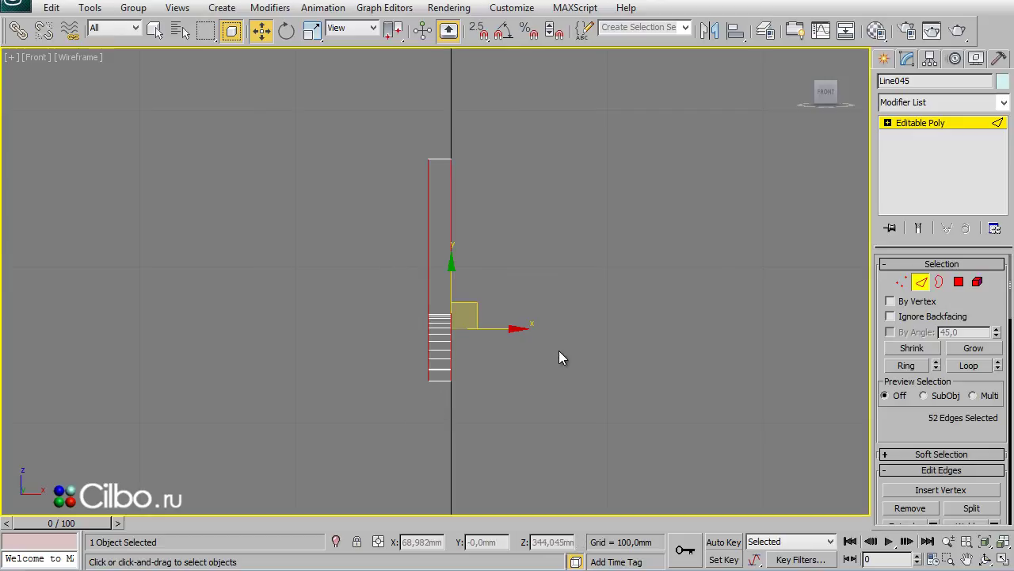
Step: In the Left view, deselect the board's top and vertical side edges, keeping only the arched edges
key(alt+w)
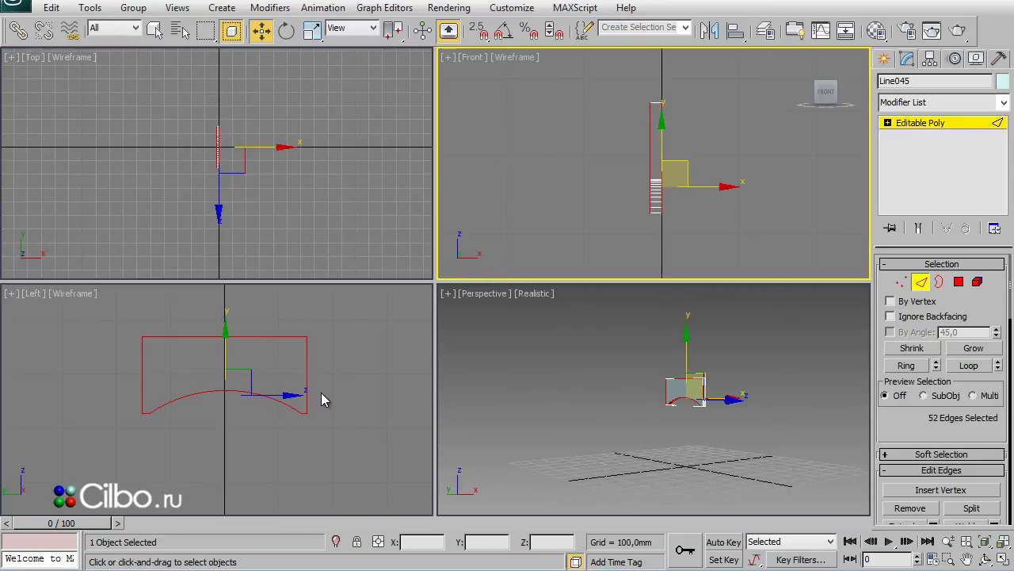
right_click(340, 445)
key(alt+w)
middle_drag(525, 335, 474, 333)
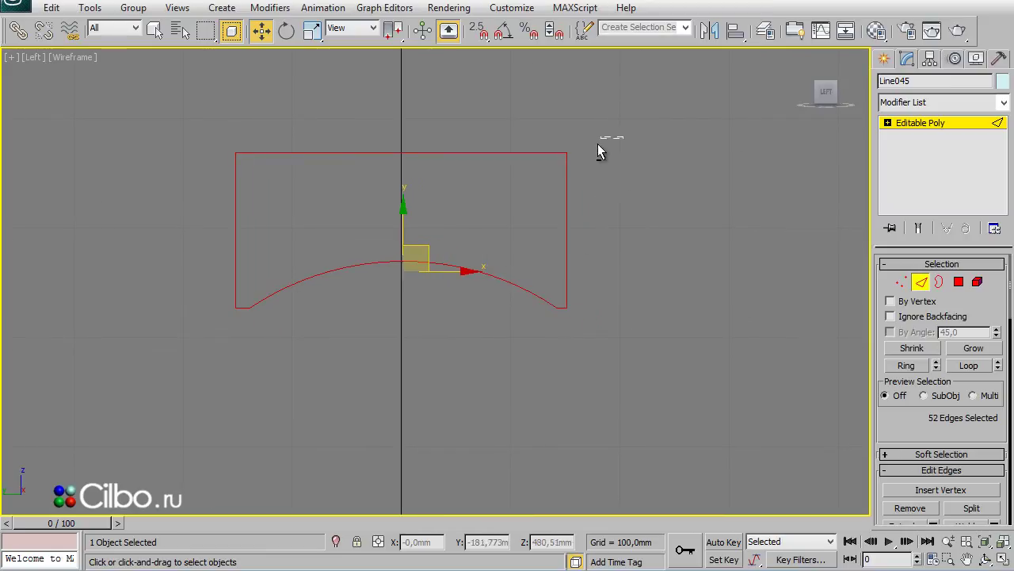
alt+drag(565, 293, 564, 325)
alt+drag(570, 165, 587, 163)
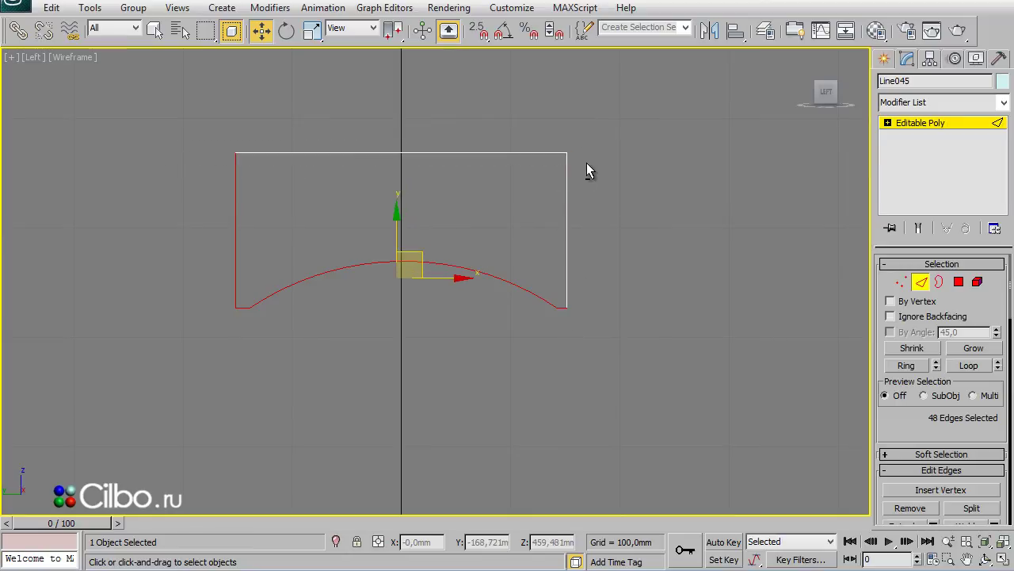
alt+drag(251, 299, 244, 321)
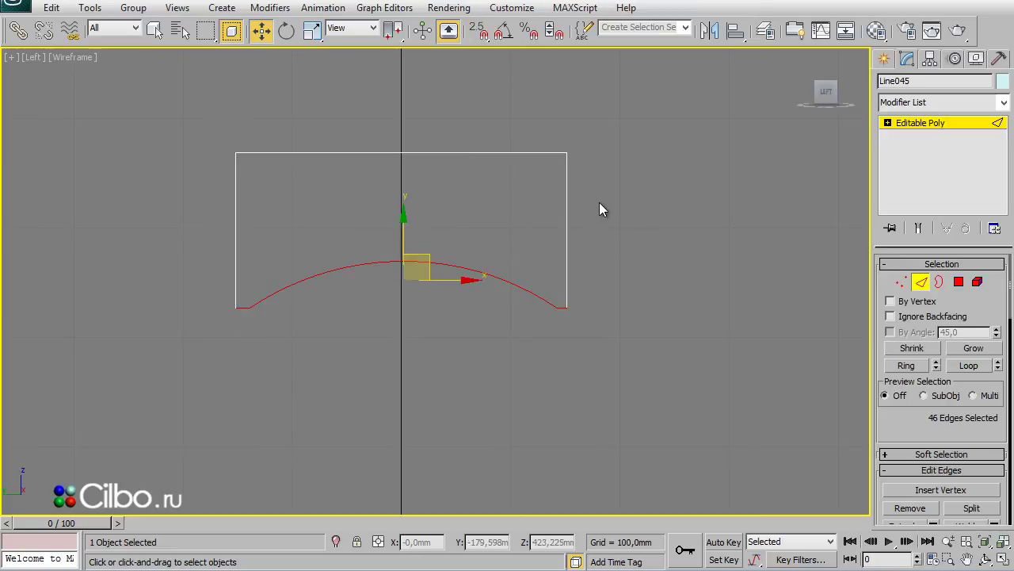
key(alt+w)
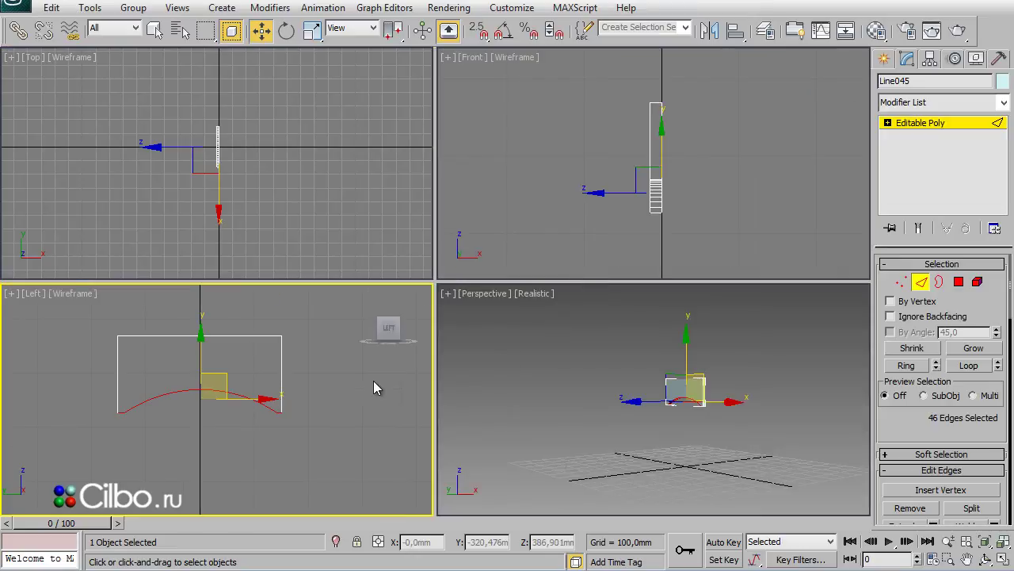
right_click(657, 242)
key(alt+w)
mouse_move(587, 294)
middle_down()
mouse_move(622, 300)
mouse_move(645, 267)
middle_up()
drag(917, 435, 896, 196)
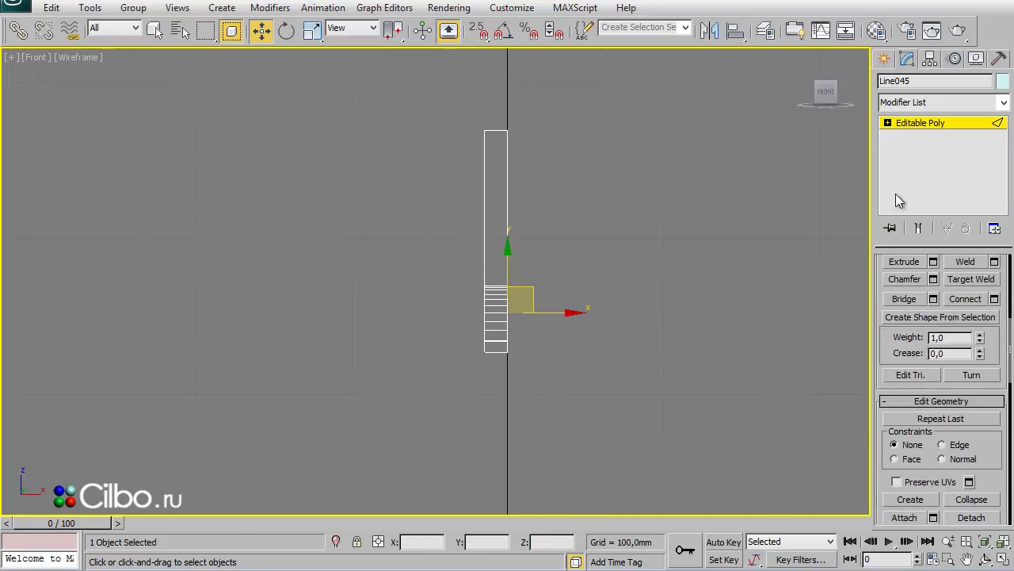
Step: Chamfer the selected arched edges by about 5.9 mm with 2 segments
click(935, 279)
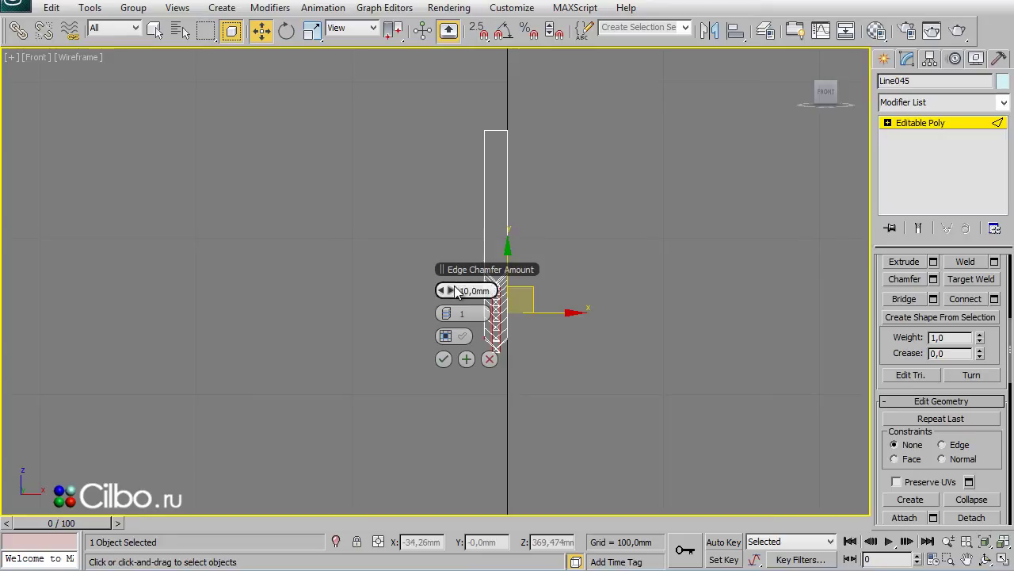
drag(446, 294, 425, 290)
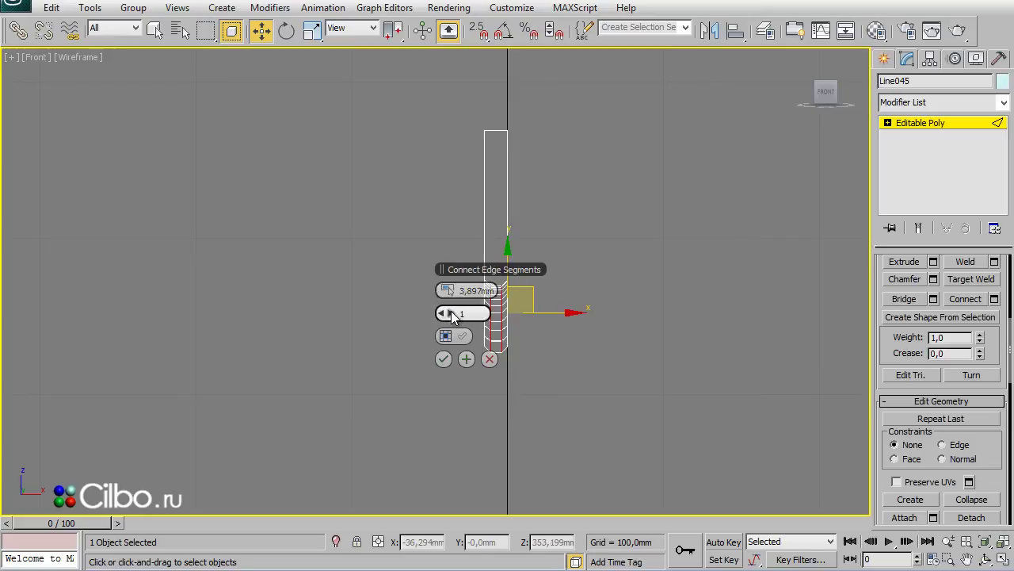
click(451, 314)
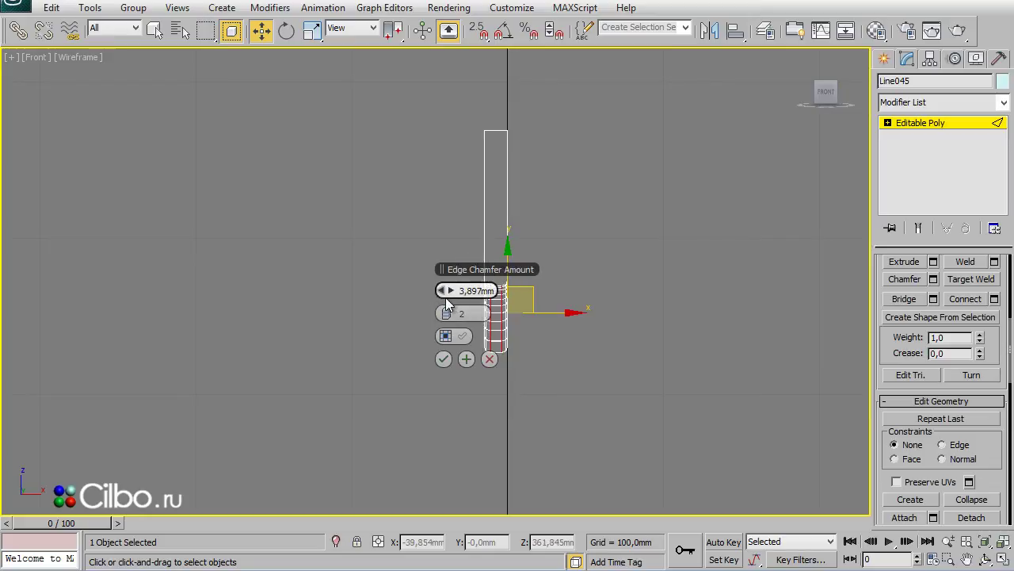
drag(443, 294, 440, 290)
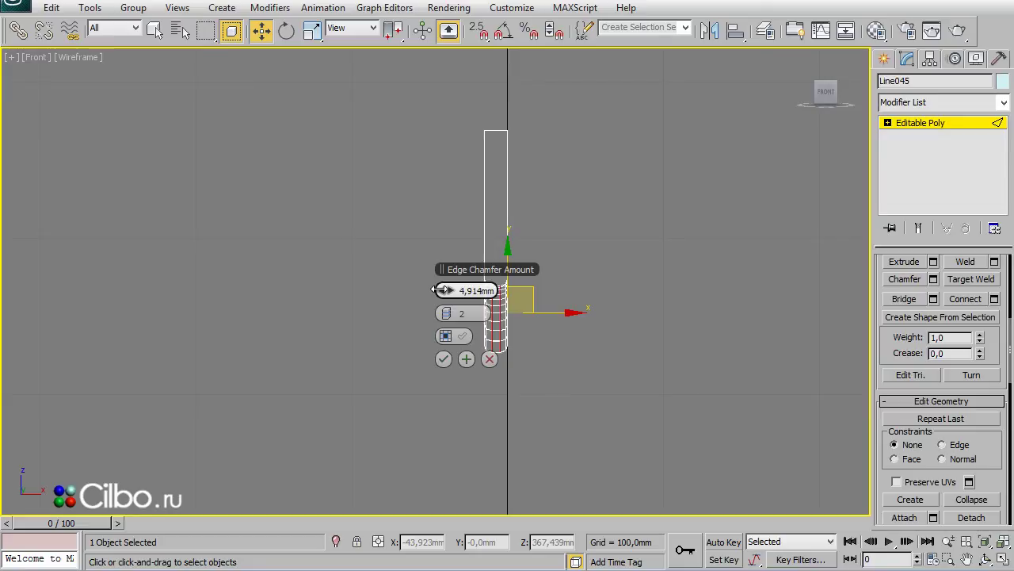
drag(441, 290, 443, 290)
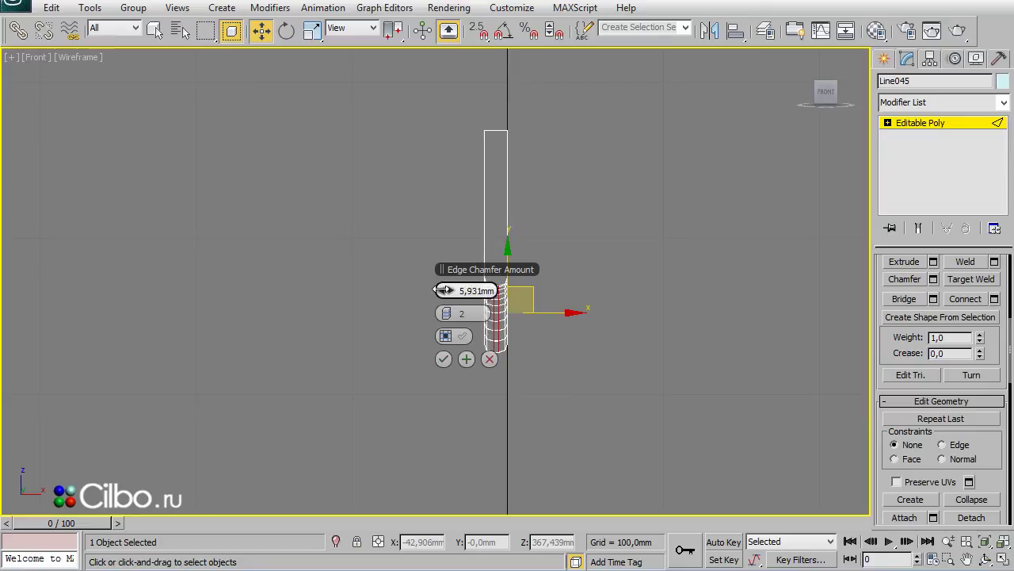
click(443, 359)
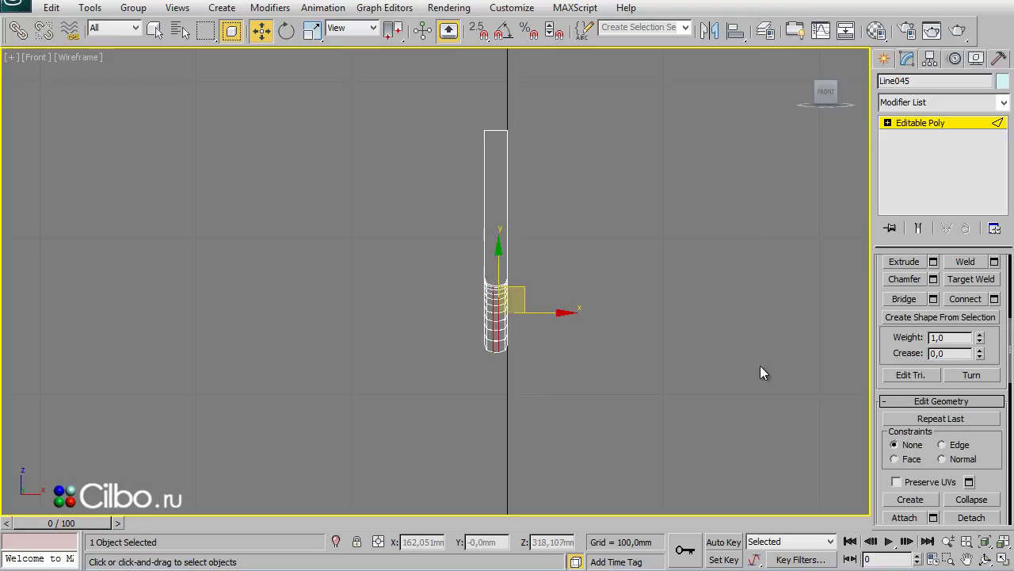
key(alt+w)
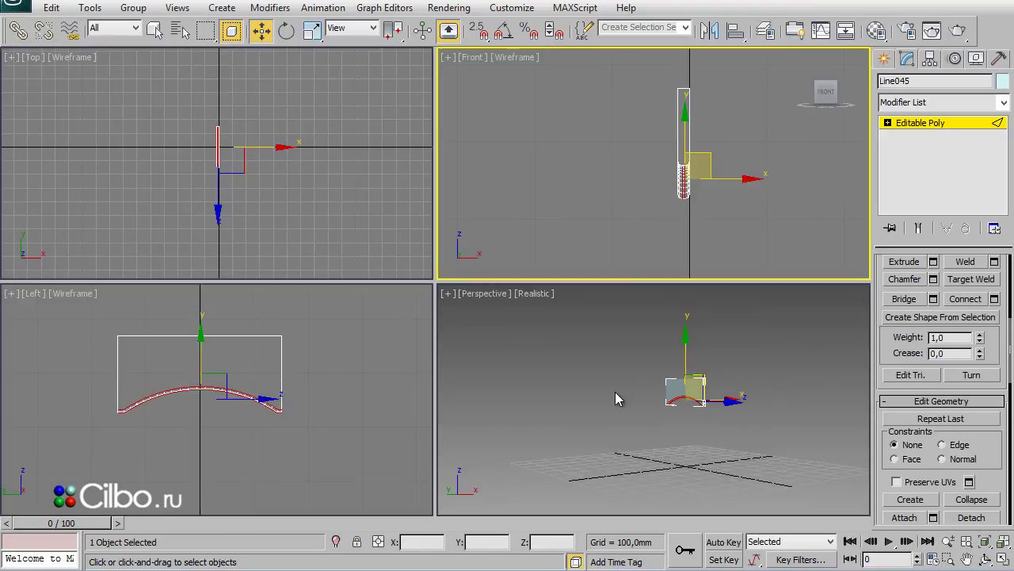
Step: Unhide all table parts and clear the selection
right_click(615, 387)
right_click(616, 387)
click(631, 394)
click(884, 58)
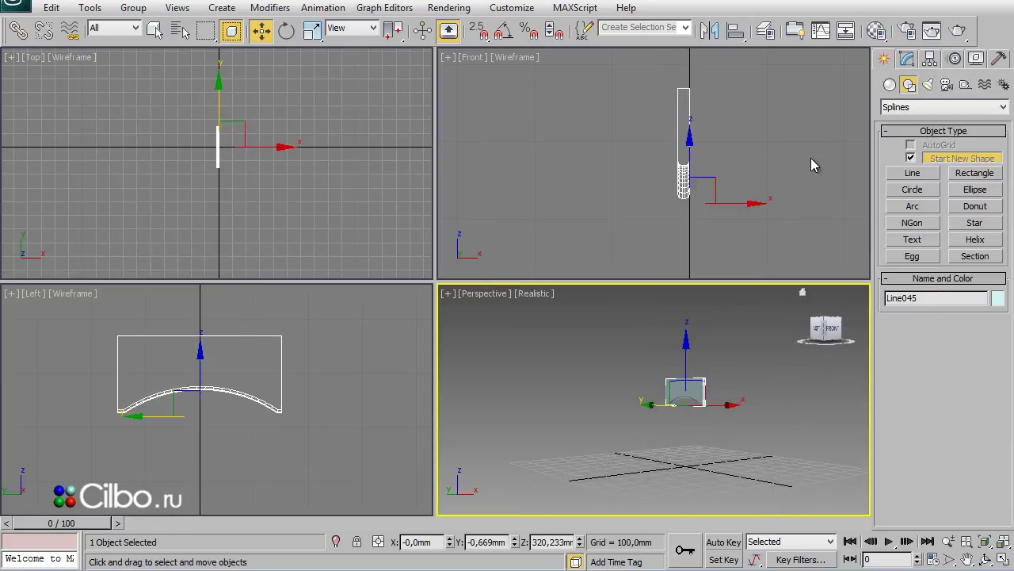
click(976, 57)
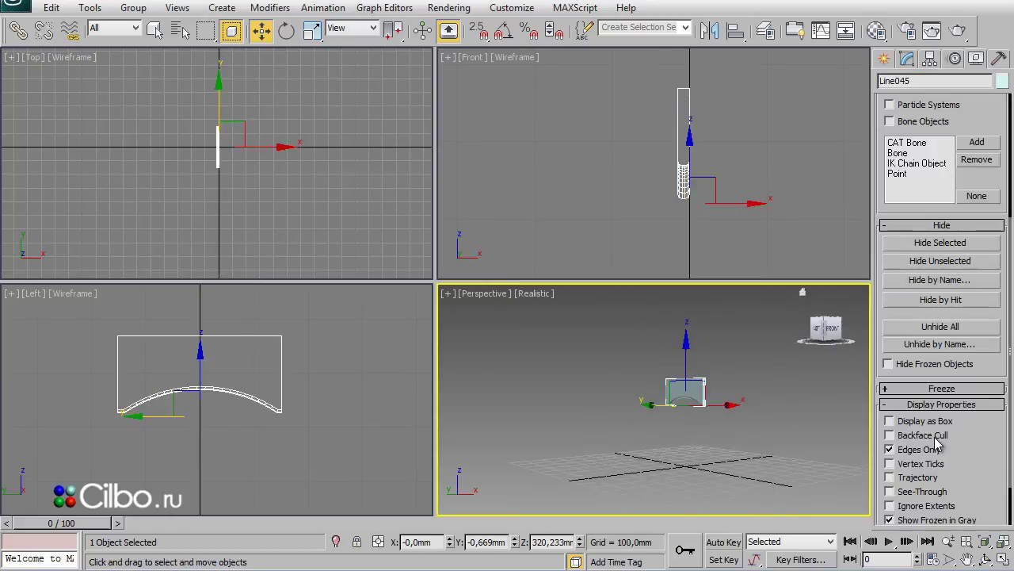
click(950, 331)
click(813, 415)
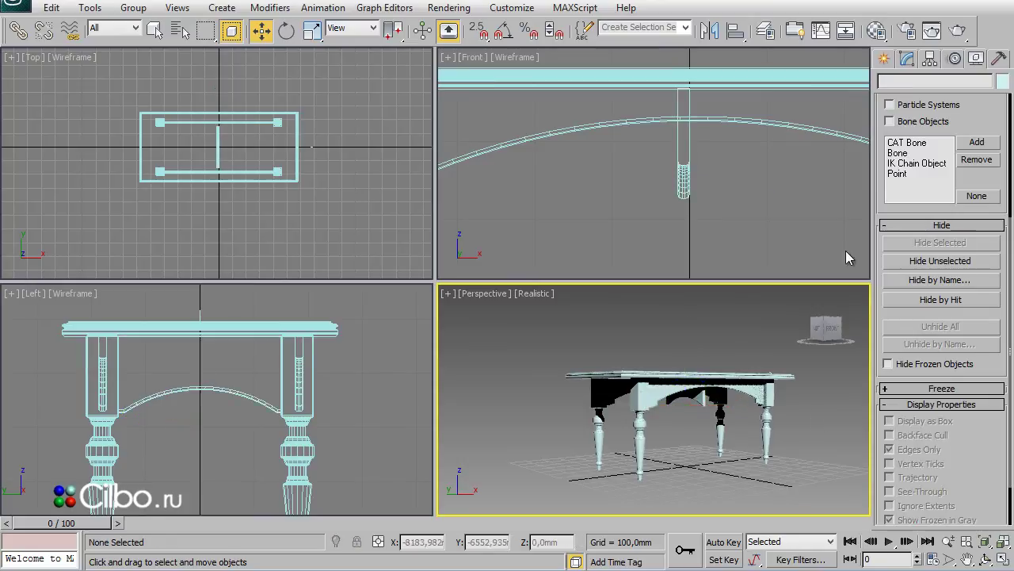
click(884, 58)
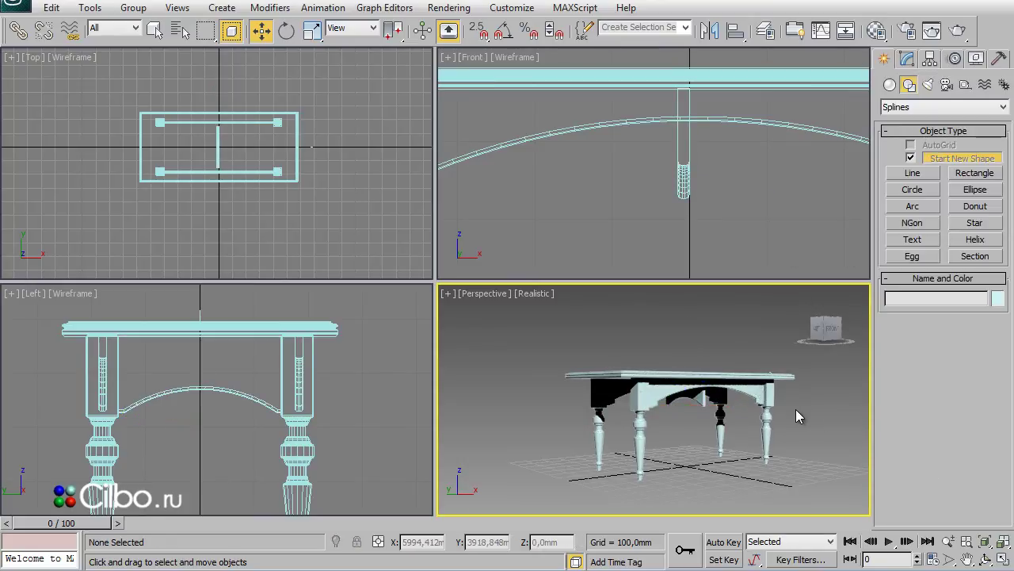
Step: In a maximized Top view, move Line045 to the left end and clone it to the right end
click(287, 240)
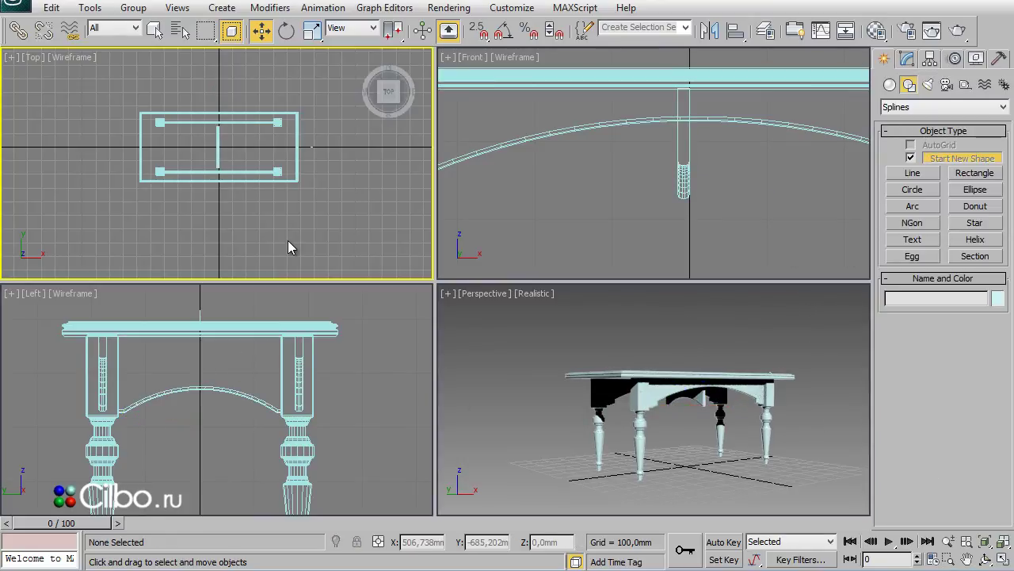
key(alt+w)
drag(464, 274, 462, 316)
drag(491, 249, 374, 250)
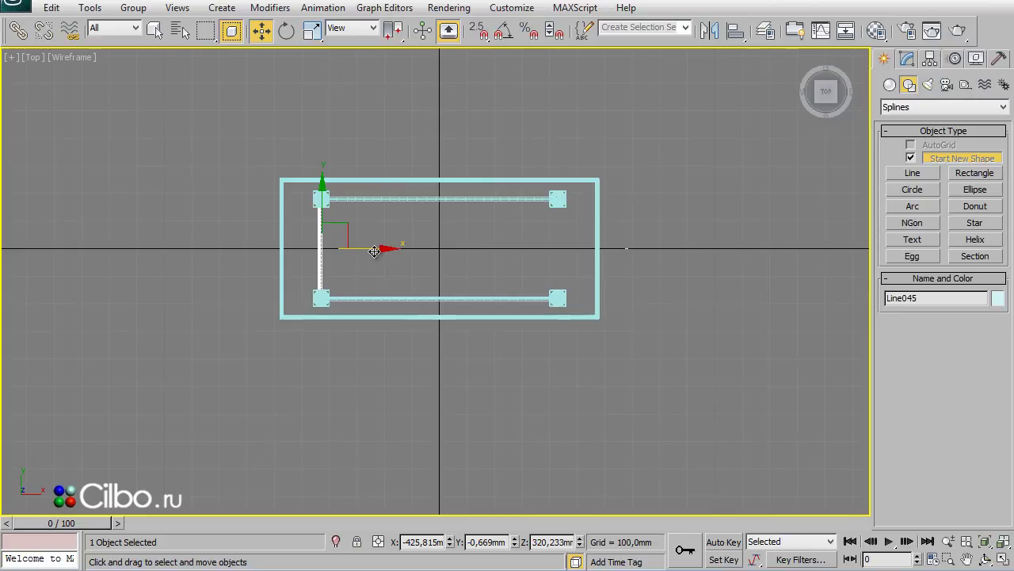
shift+drag(374, 249, 612, 231)
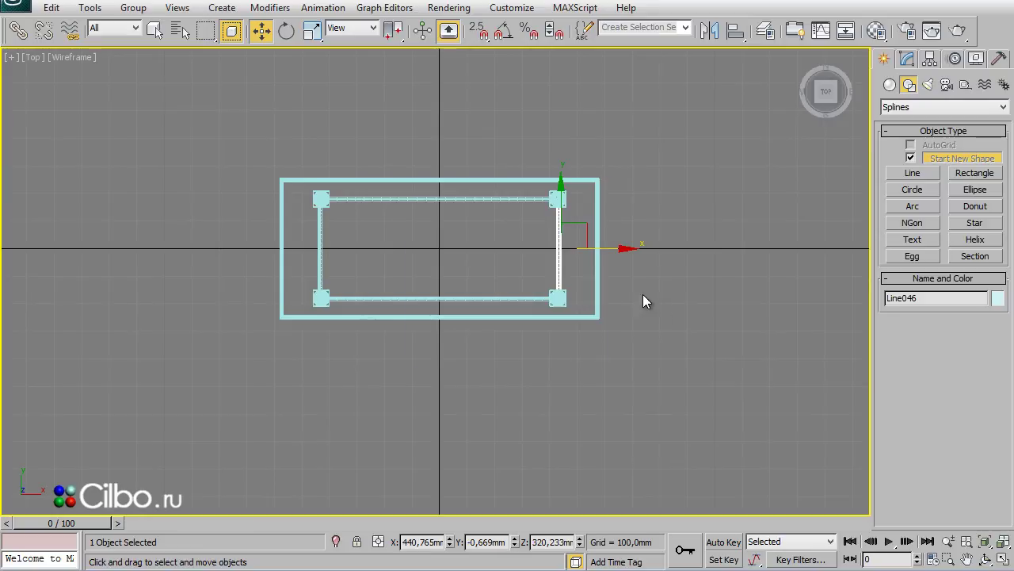
click(508, 349)
Step: Maximize the perspective view and orbit to a low side-on view of the table
key(alt+w)
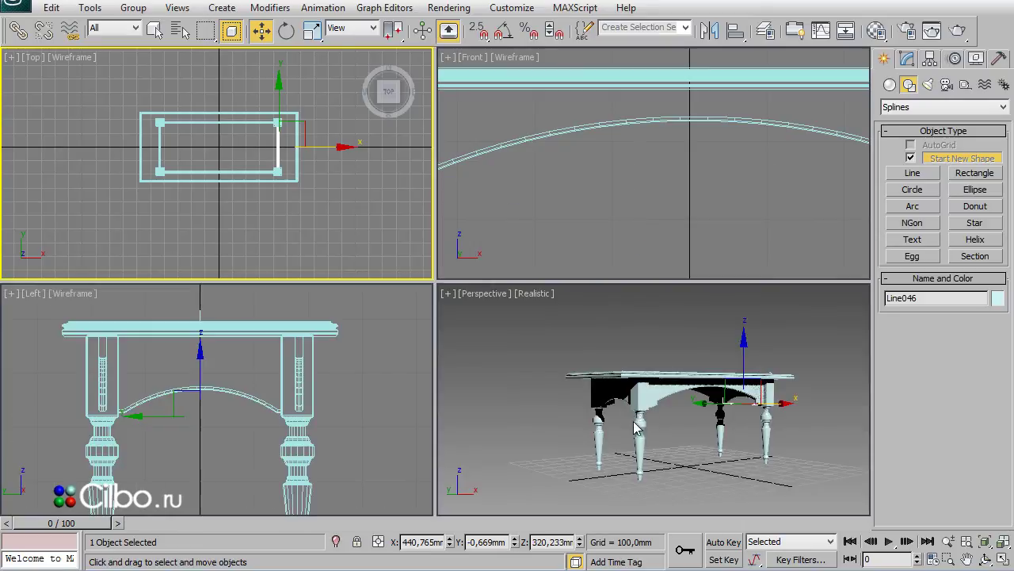
right_click(568, 421)
key(alt+w)
mouse_move(533, 418)
alt+middle_down()
mouse_move(587, 428)
mouse_move(525, 438)
mouse_move(576, 420)
mouse_move(584, 357)
mouse_move(591, 414)
mouse_move(595, 281)
mouse_move(599, 309)
alt+middle_up()
mouse_move(611, 386)
alt+middle_down()
mouse_move(614, 393)
mouse_move(658, 342)
mouse_move(566, 333)
alt+middle_up()
alt+middle_drag(551, 390, 550, 374)
middle_drag(471, 370, 511, 385)
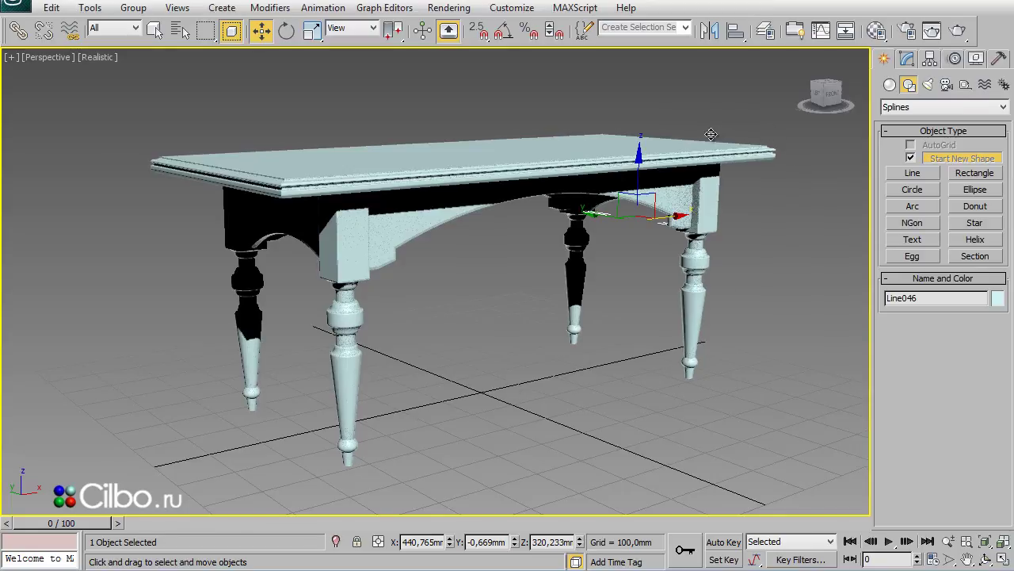
click(711, 134)
click(796, 215)
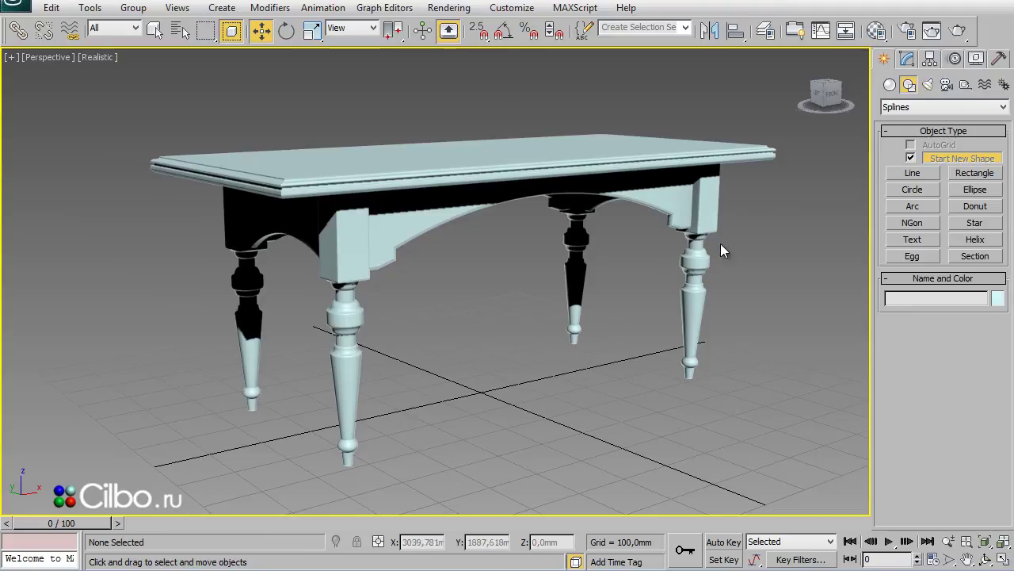
middle_drag(602, 402, 606, 427)
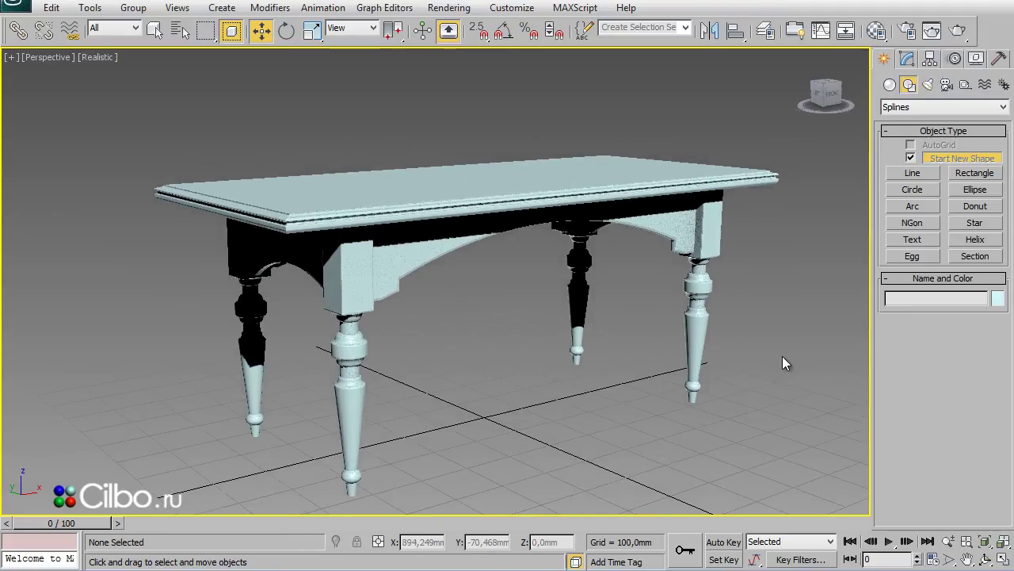